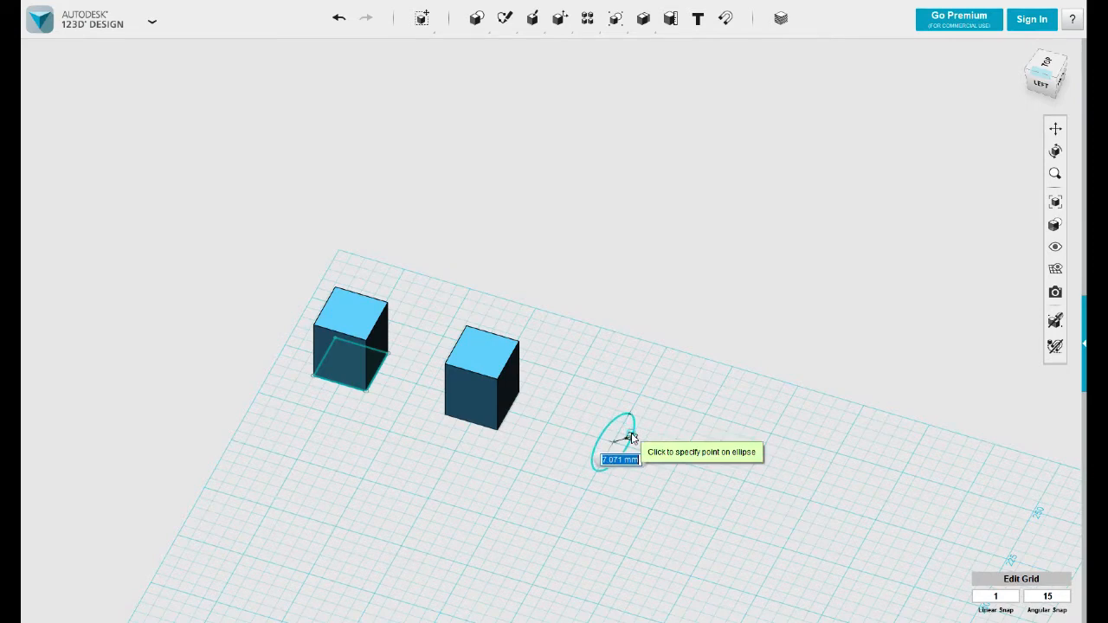
Complete the ellipse on the grid beside the second cube by setting its second radius to about 7 mm
{"action": "left_click", "coordinate": [631, 435]}
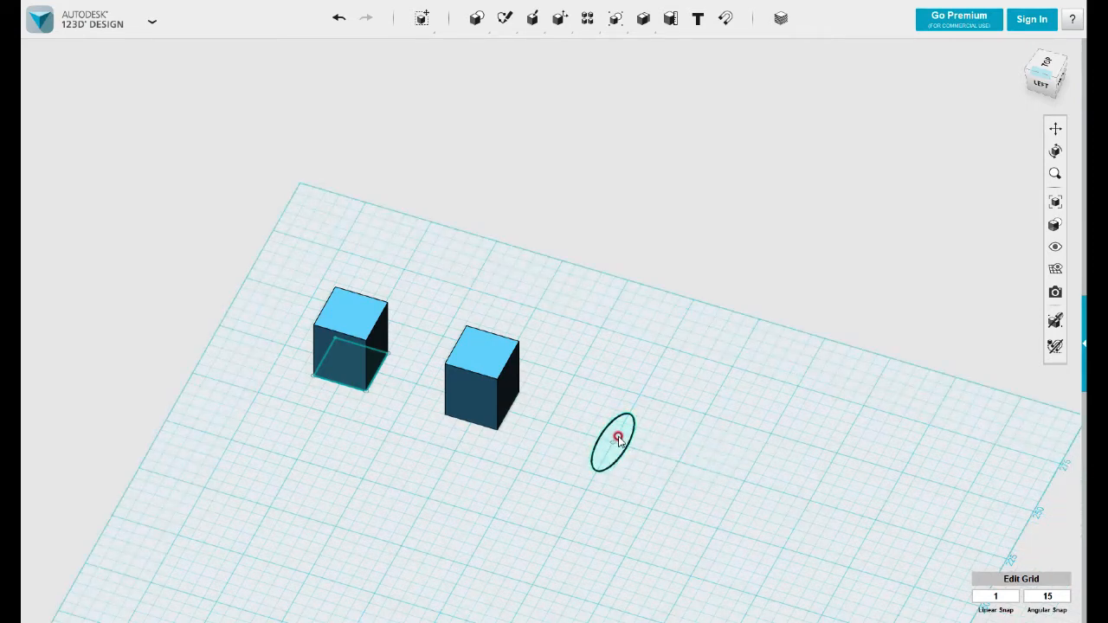
{"action": "right_click_drag", "start_coordinate": [638, 406], "coordinate": [633, 389]}
{"action": "scroll", "coordinate": [633, 389], "scroll_direction": "up", "scroll_amount": 2}
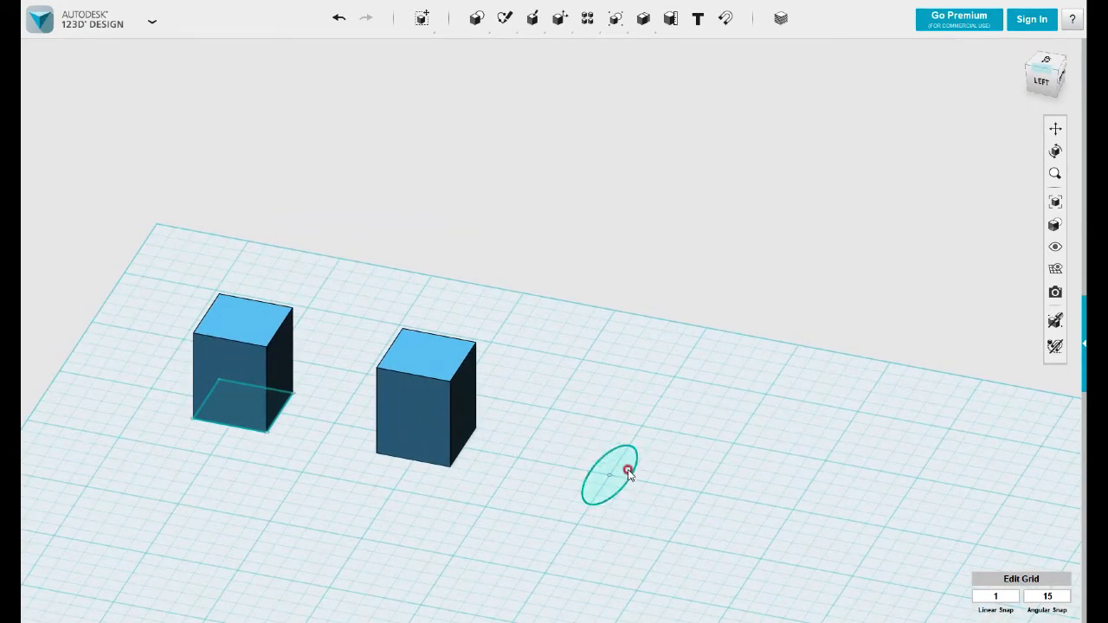
Try to revolve the ellipse 90 degrees about the upper side edge of the cube nearest to it
{"action": "mouse_move", "coordinate": [532, 19]}
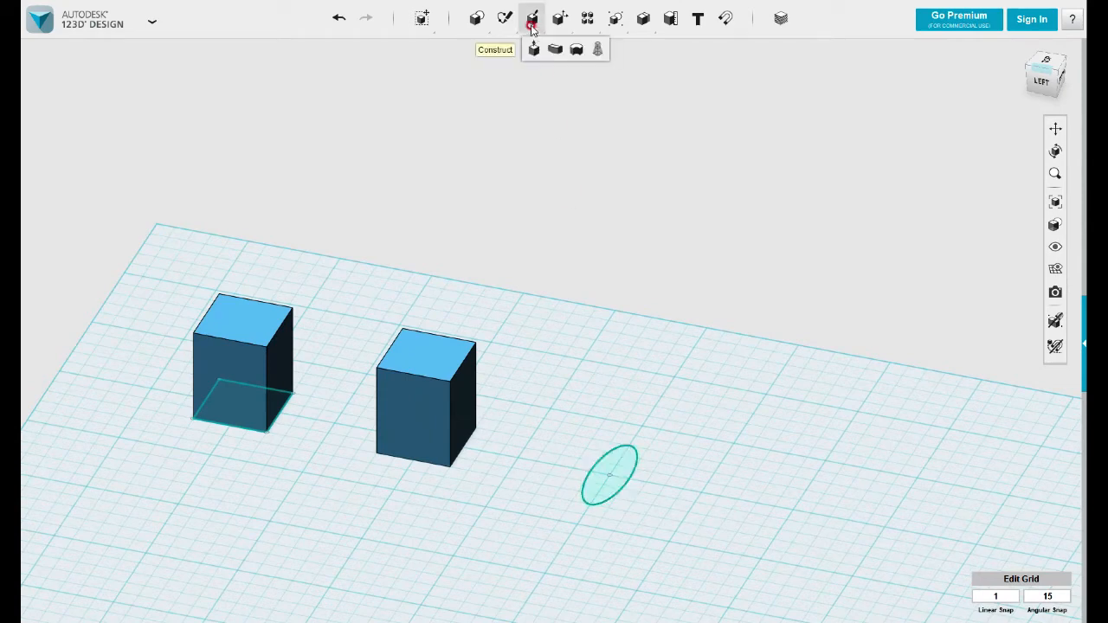
{"action": "left_click", "coordinate": [577, 50]}
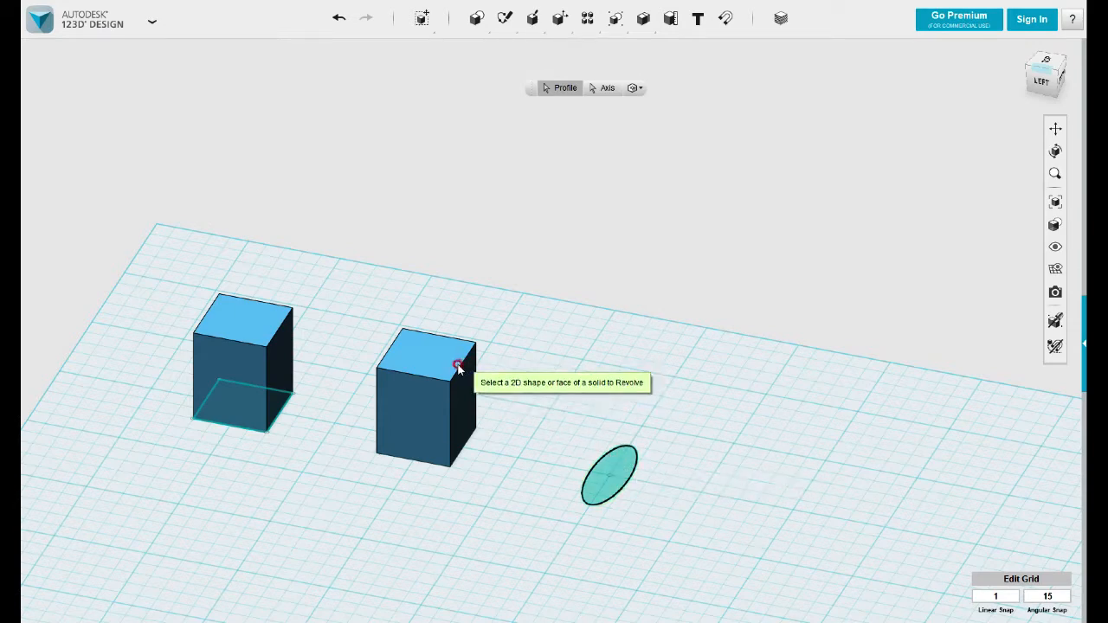
{"action": "left_click", "coordinate": [608, 88]}
{"action": "left_click", "coordinate": [468, 367]}
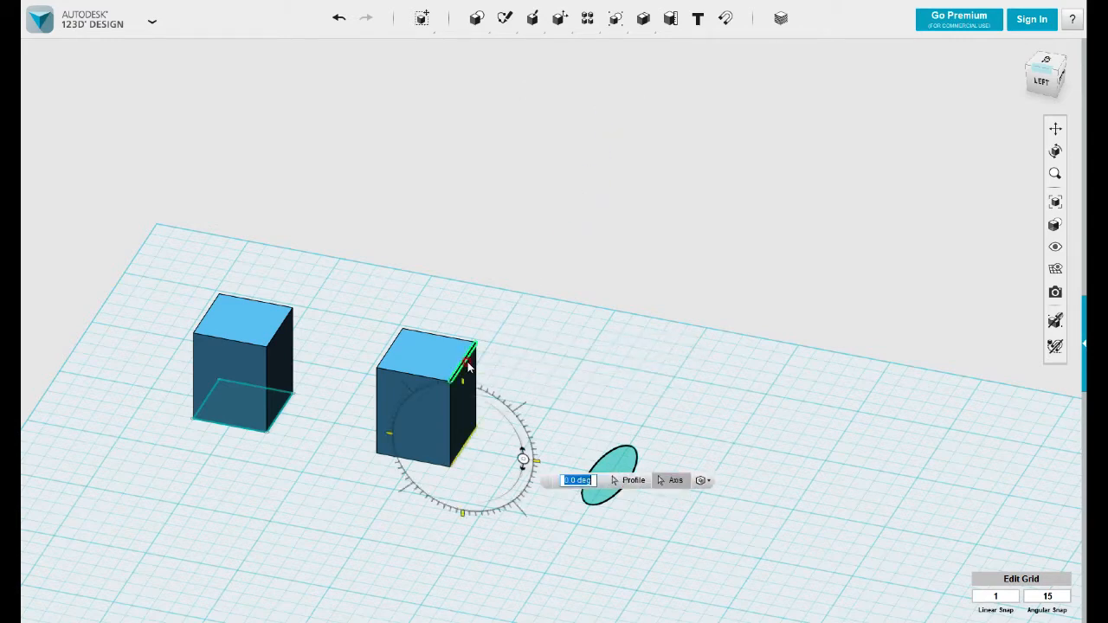
{"action": "left_click_drag", "start_coordinate": [527, 459], "coordinate": [463, 302]}
{"action": "mouse_move", "coordinate": [589, 526]}
{"action": "right_mouse_down"}
{"action": "mouse_move", "coordinate": [612, 509]}
{"action": "mouse_move", "coordinate": [606, 492]}
{"action": "mouse_move", "coordinate": [600, 525]}
{"action": "right_mouse_up"}
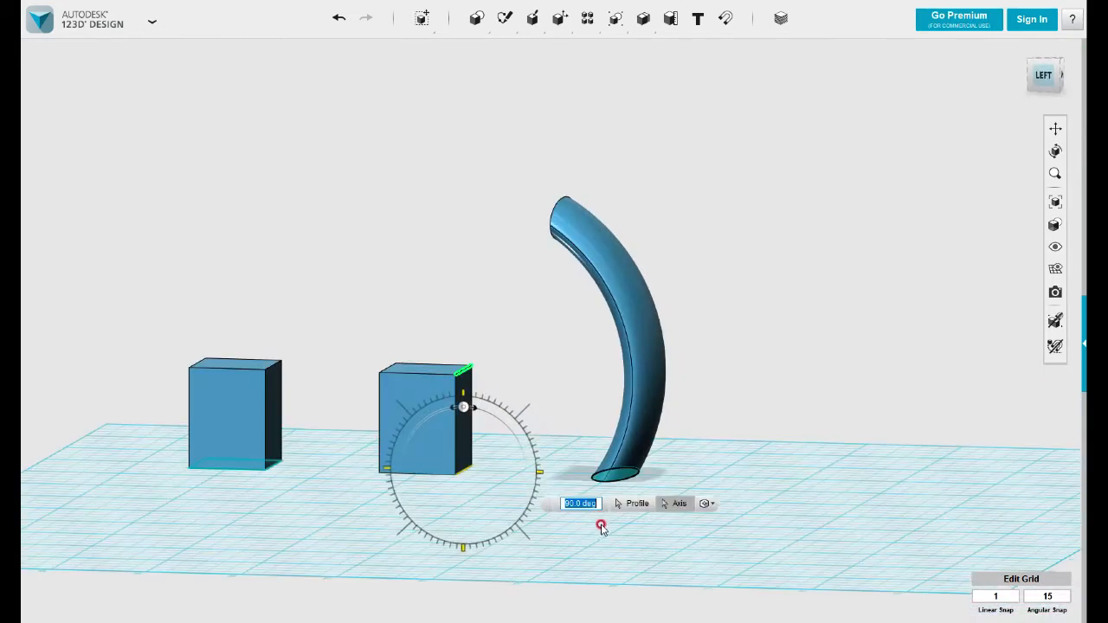
{"action": "key", "text": "Escape"}
{"action": "right_click_drag", "start_coordinate": [564, 469], "coordinate": [532, 482]}
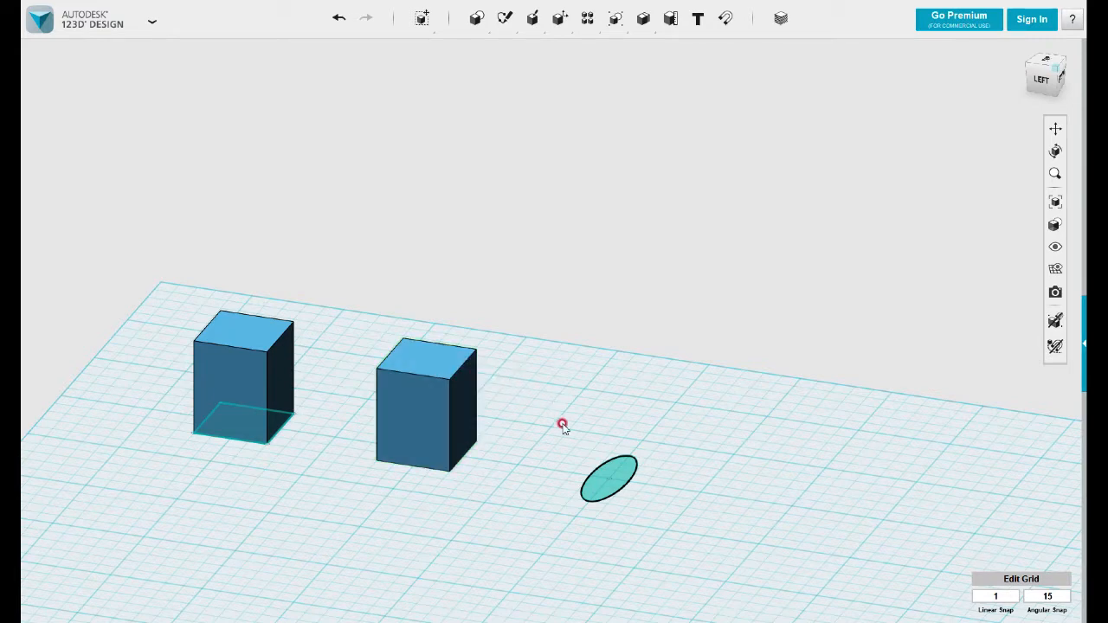
{"action": "mouse_move", "coordinate": [534, 24]}
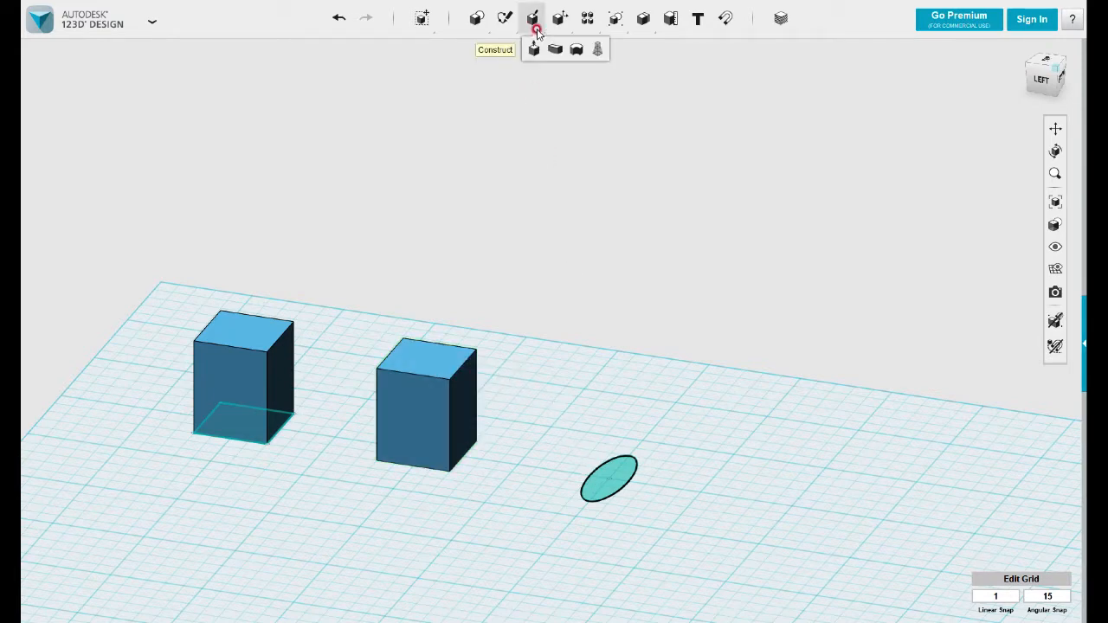
{"action": "left_click", "coordinate": [576, 52]}
{"action": "left_click", "coordinate": [608, 468]}
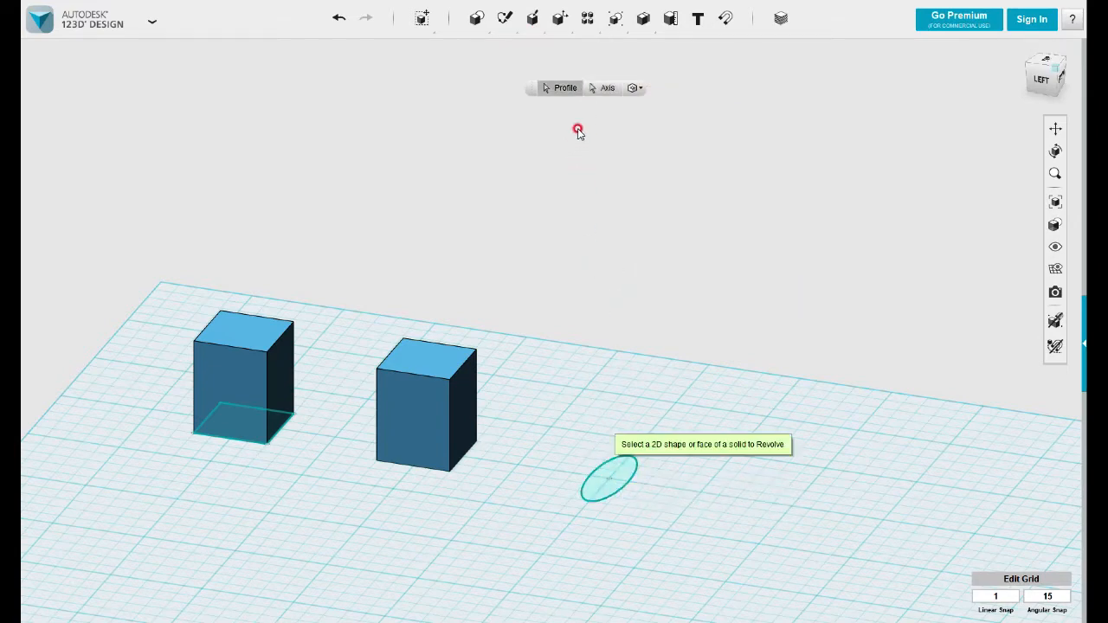
{"action": "left_click", "coordinate": [603, 88]}
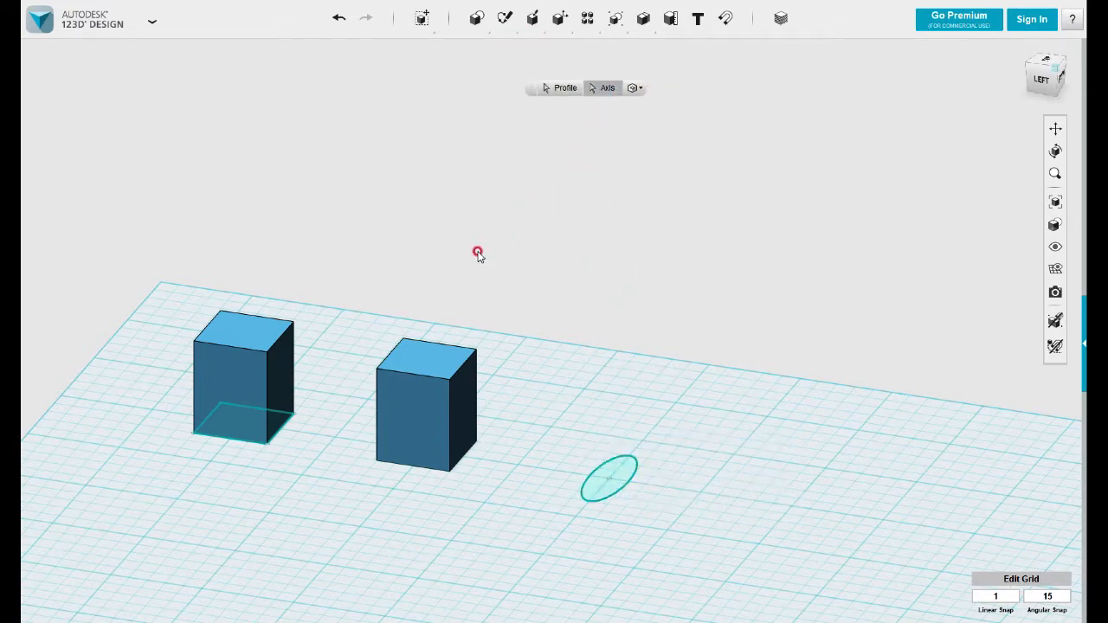
{"action": "left_click", "coordinate": [278, 341]}
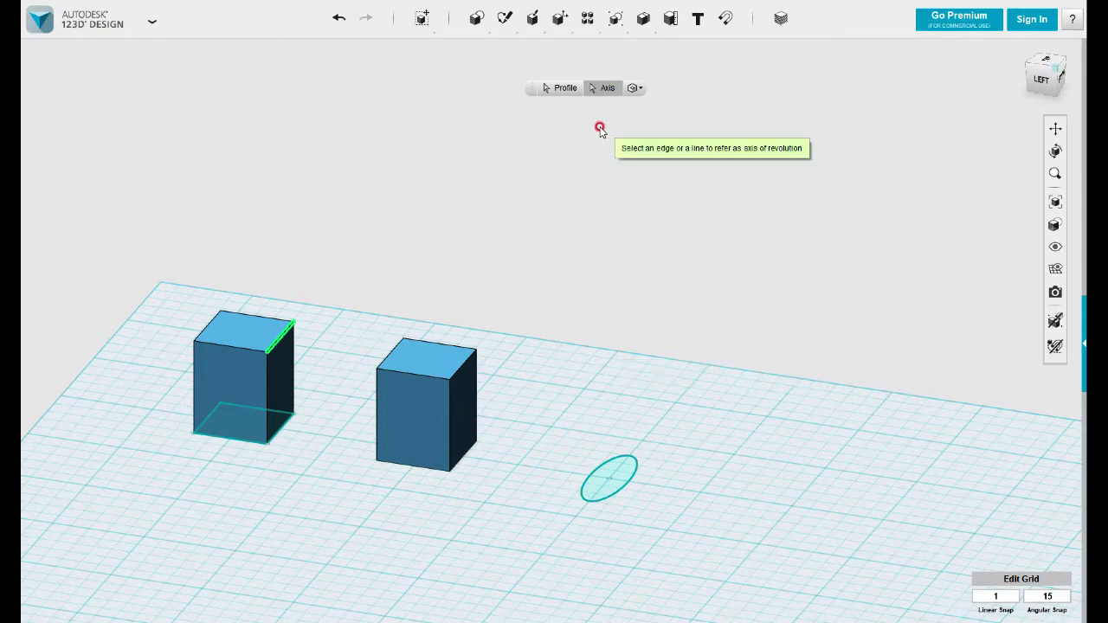
{"action": "key", "text": "Escape"}
Try to revolve the ellipse 60 degrees about the upper side edge of the cube farthest from it
{"action": "mouse_move", "coordinate": [529, 33]}
{"action": "left_click", "coordinate": [576, 49]}
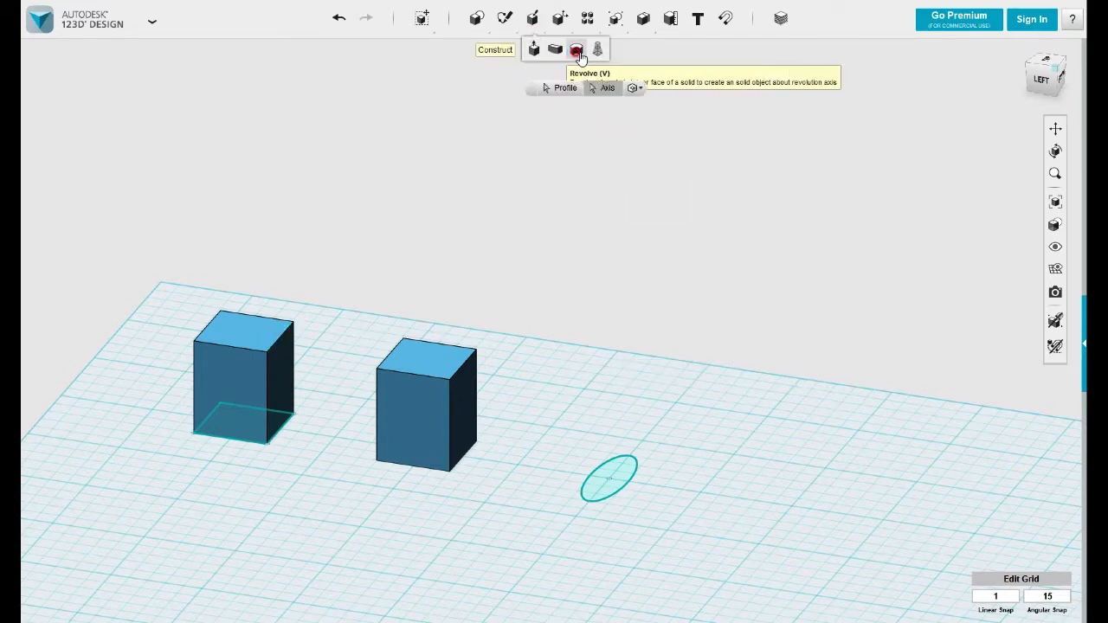
{"action": "left_click", "coordinate": [619, 469]}
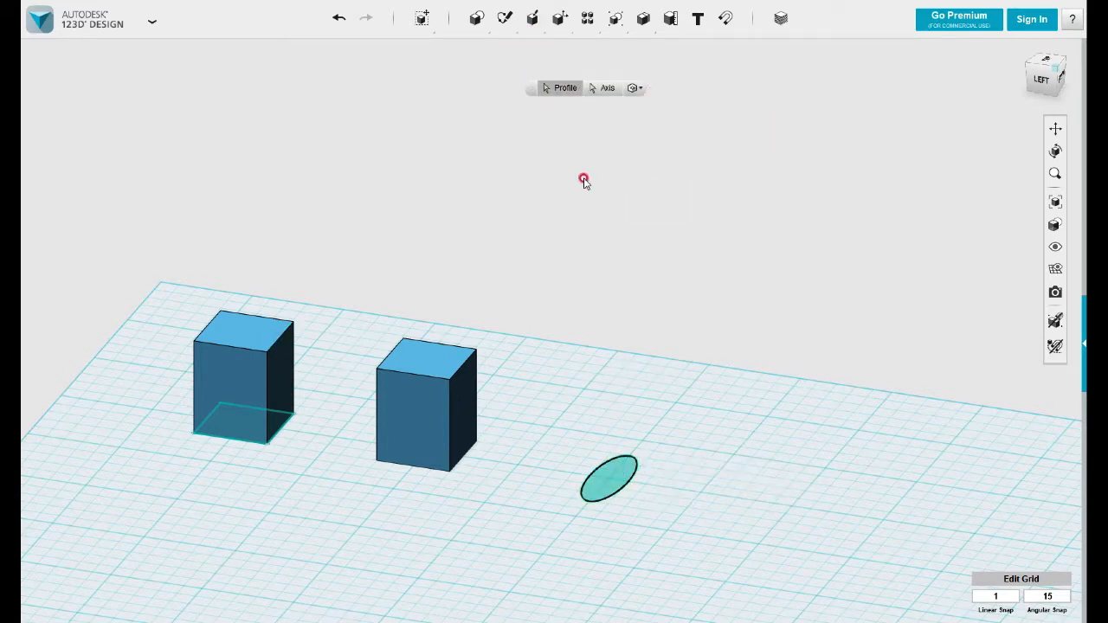
{"action": "left_click", "coordinate": [603, 90]}
{"action": "left_click", "coordinate": [282, 336]}
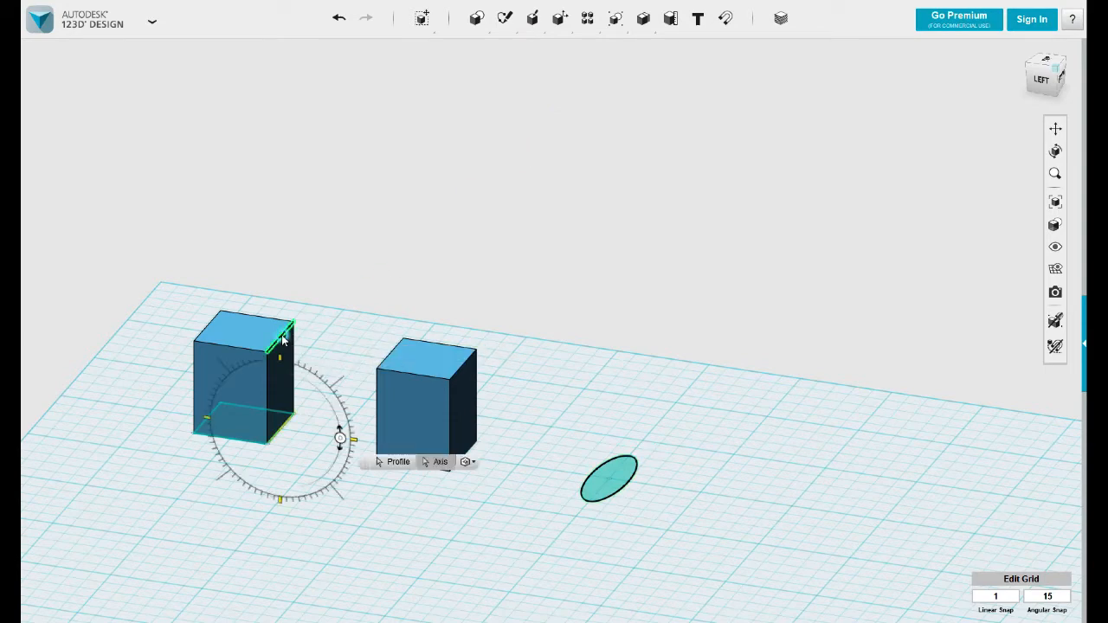
{"action": "left_click_drag", "start_coordinate": [342, 446], "coordinate": [365, 254]}
{"action": "scroll", "coordinate": [235, 268], "scroll_direction": "down", "scroll_amount": 5}
{"action": "left_click", "coordinate": [387, 377]}
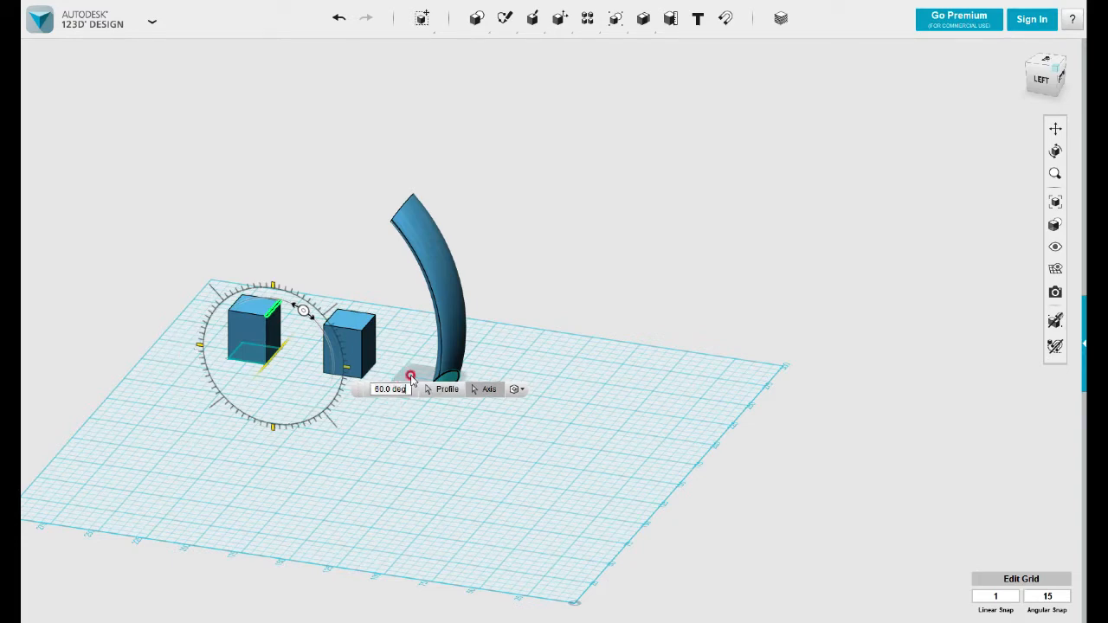
{"action": "key", "text": "Escape"}
Delete the ellipse from the grid
{"action": "right_click_drag", "start_coordinate": [441, 339], "coordinate": [427, 391]}
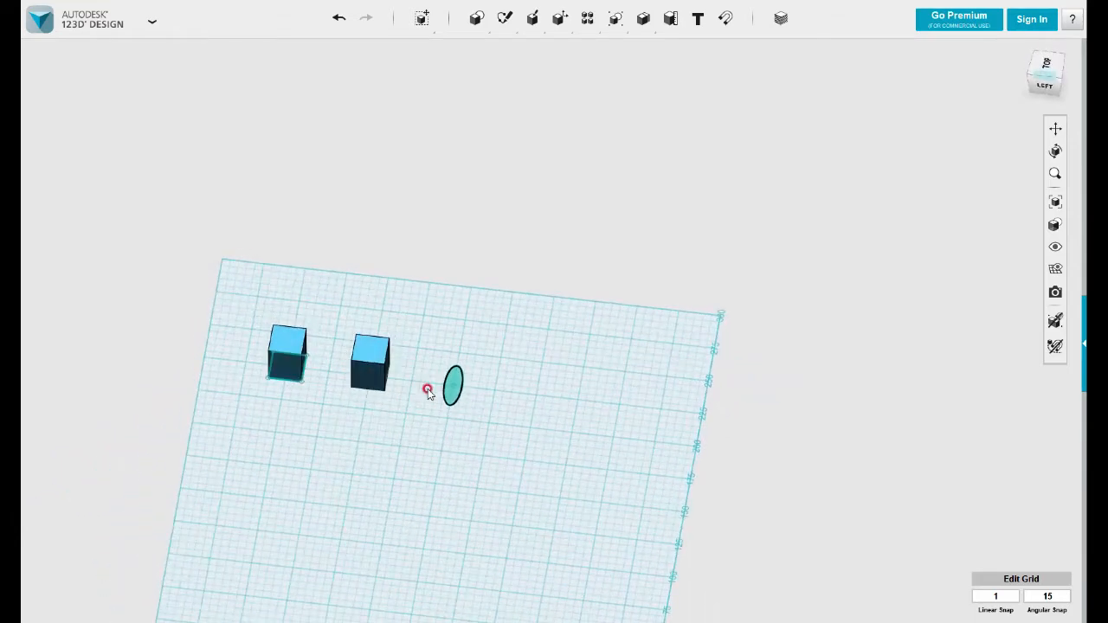
{"action": "left_click", "coordinate": [452, 385]}
{"action": "right_click_drag", "start_coordinate": [441, 304], "coordinate": [437, 345]}
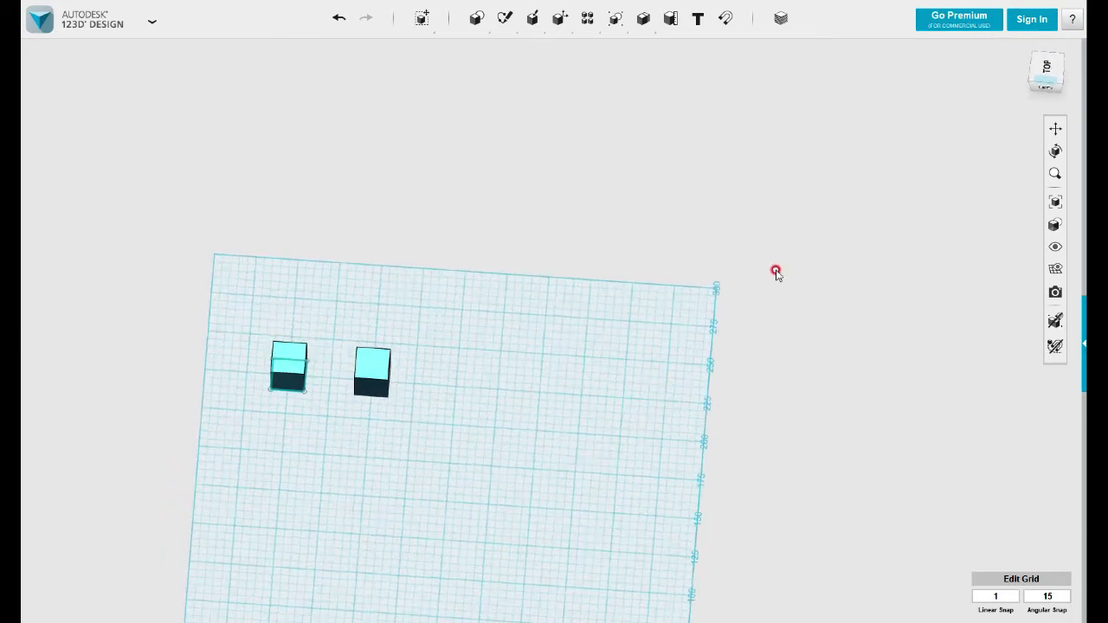
In the top view, sketch a vertical polyline segment 100 mm long on the grid beside the second cube
{"action": "scroll", "coordinate": [520, 344], "scroll_direction": "up", "scroll_amount": 3}
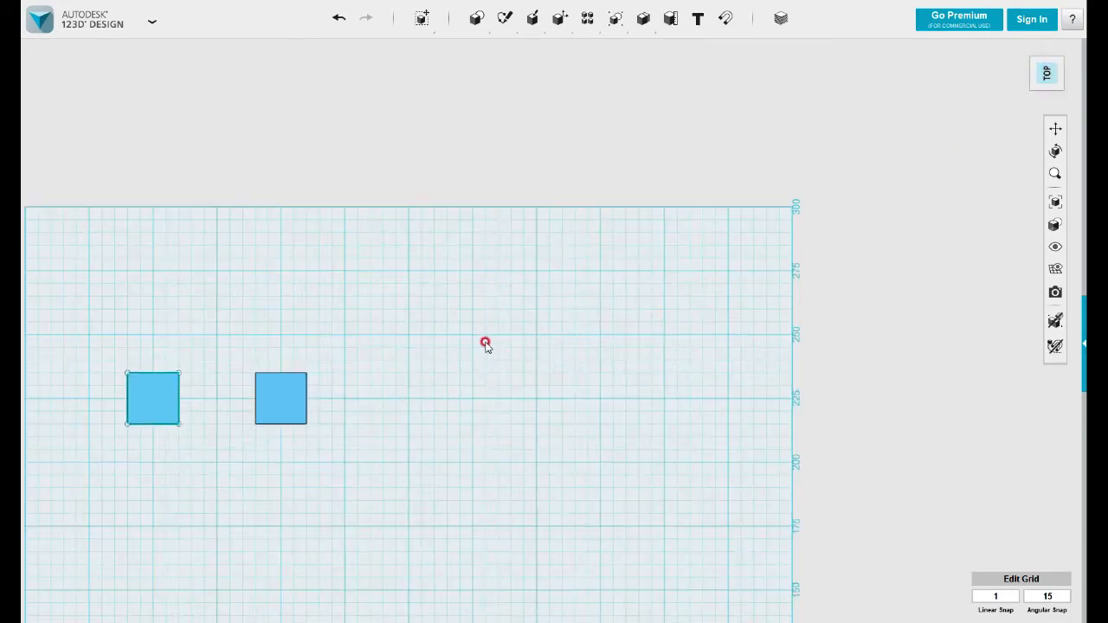
{"action": "middle_click_drag", "start_coordinate": [485, 344], "coordinate": [549, 300]}
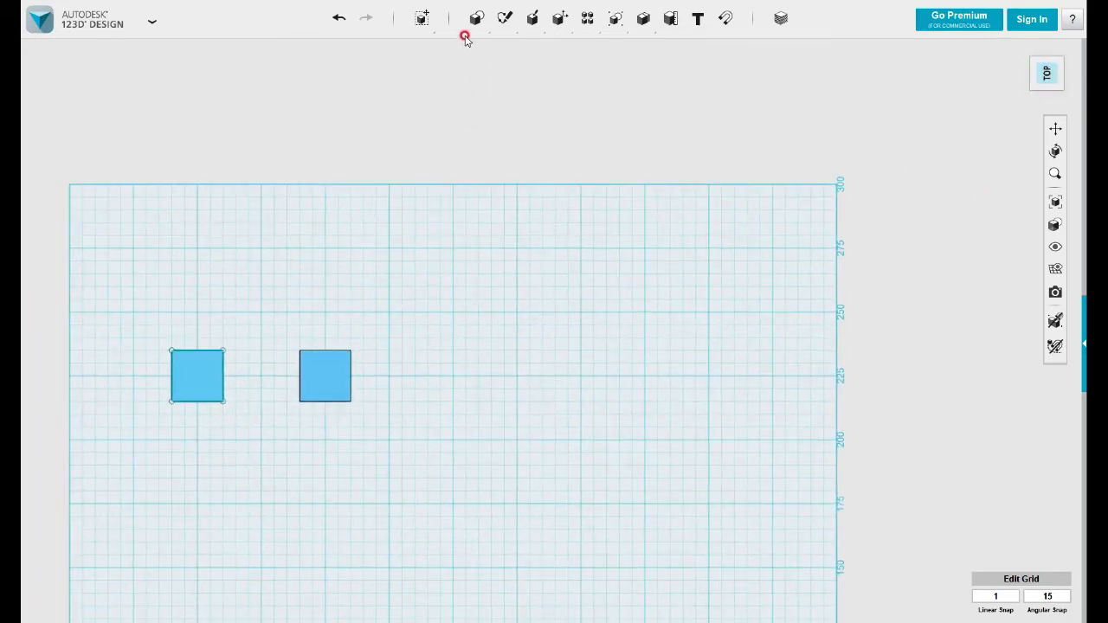
{"action": "mouse_move", "coordinate": [457, 29]}
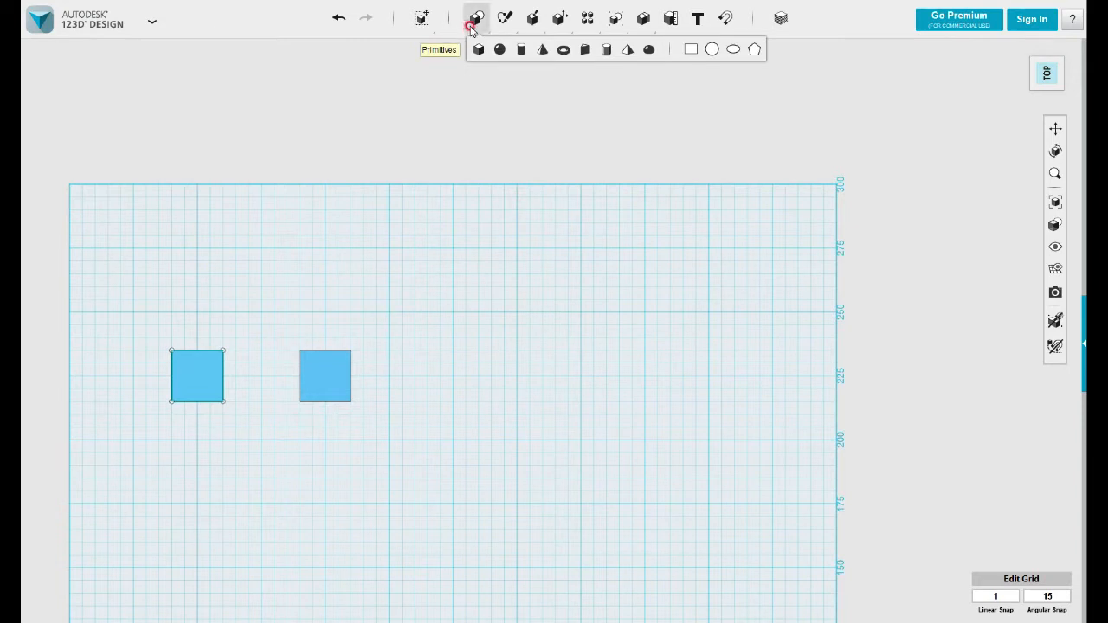
{"action": "mouse_move", "coordinate": [502, 22]}
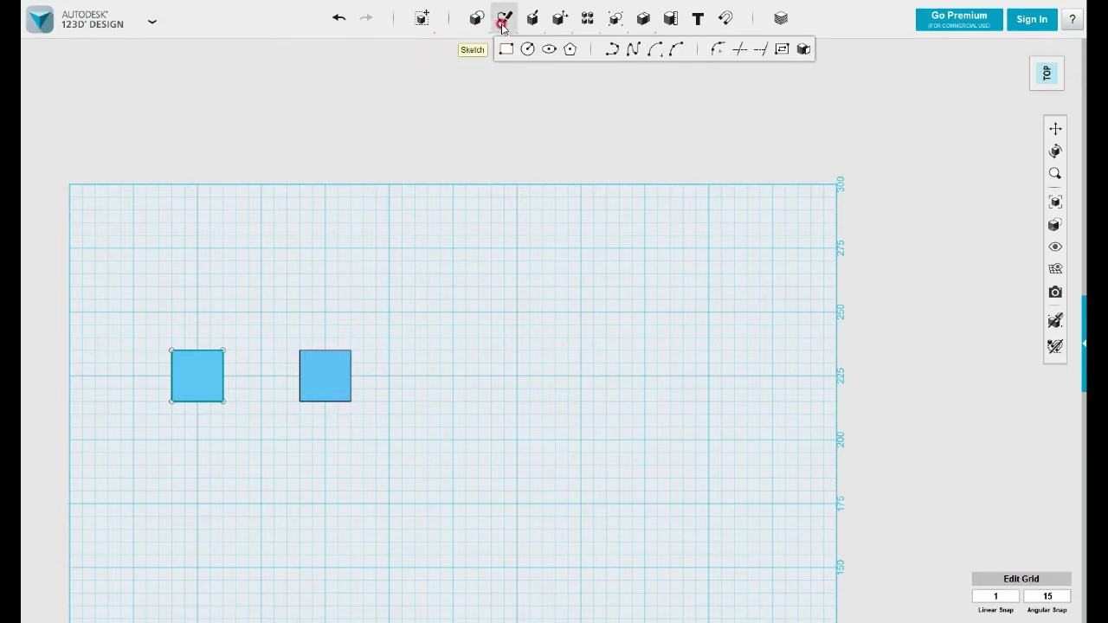
{"action": "left_click", "coordinate": [611, 51]}
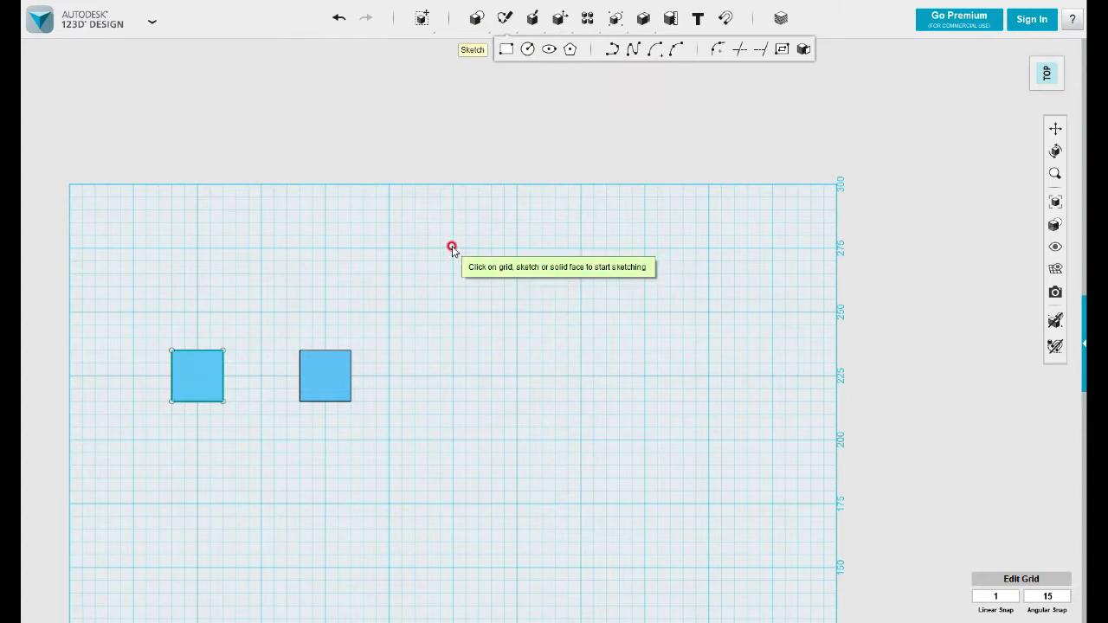
{"action": "left_click", "coordinate": [390, 249]}
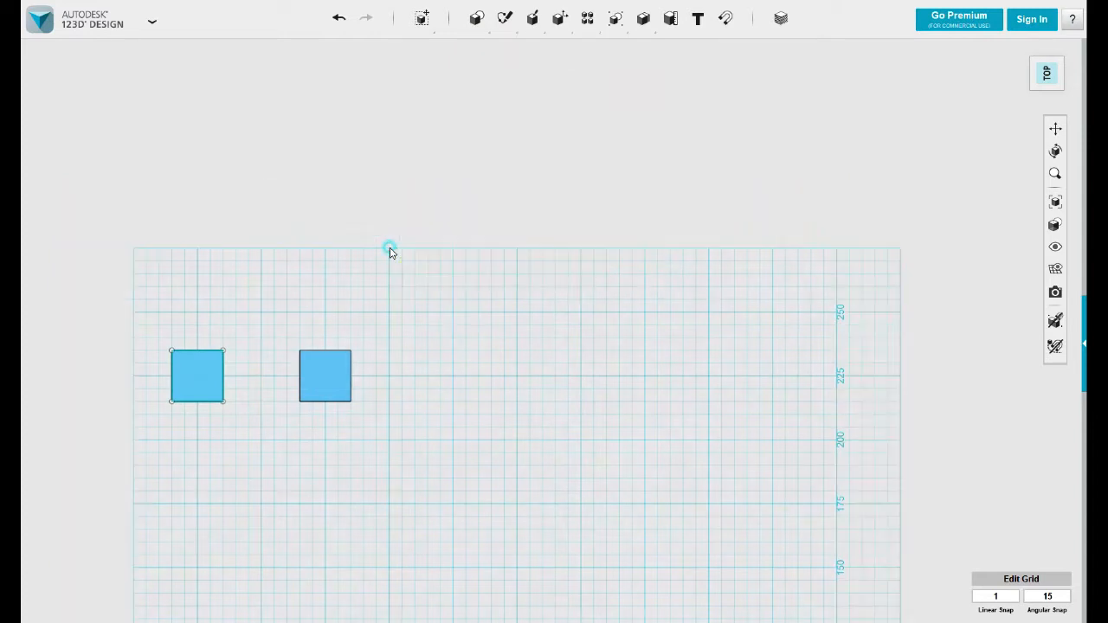
{"action": "left_click", "coordinate": [453, 309]}
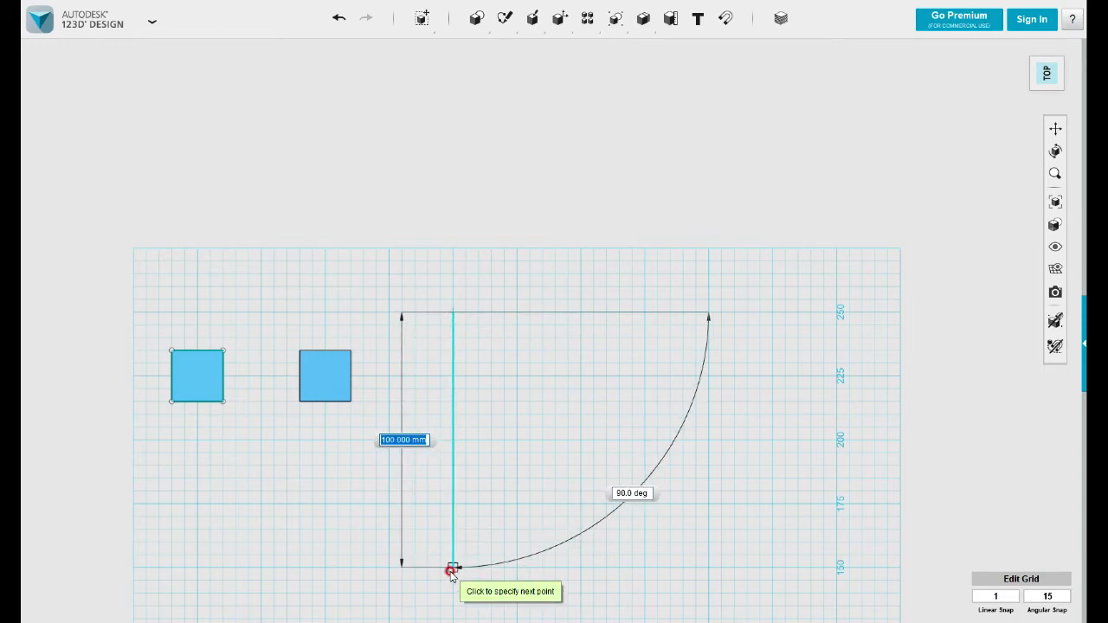
{"action": "left_click", "coordinate": [451, 568]}
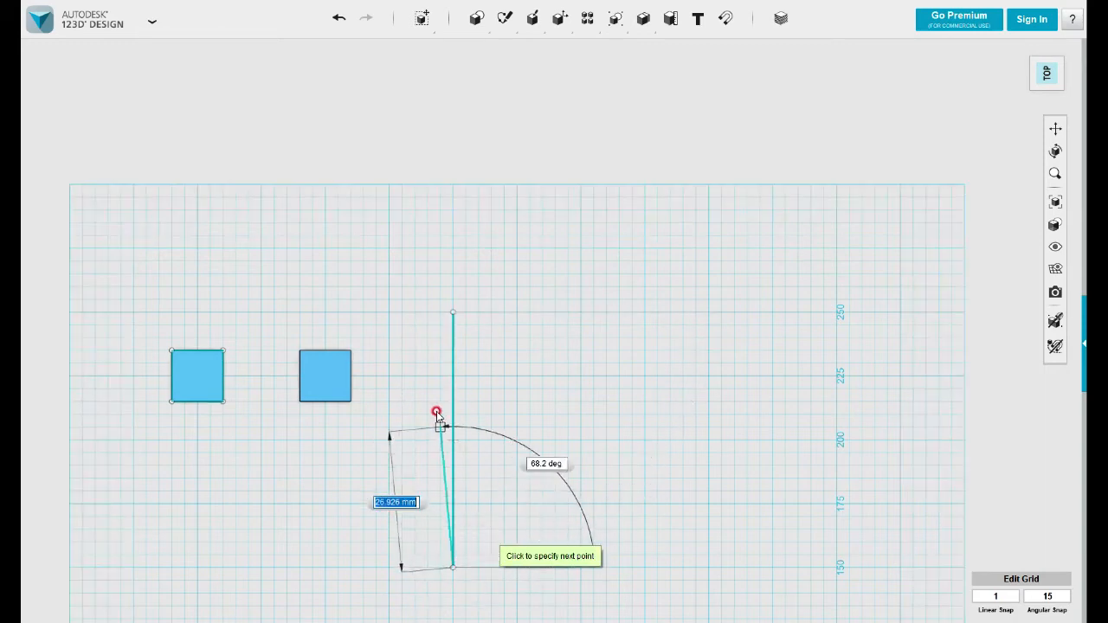
{"action": "key", "text": "Escape"}
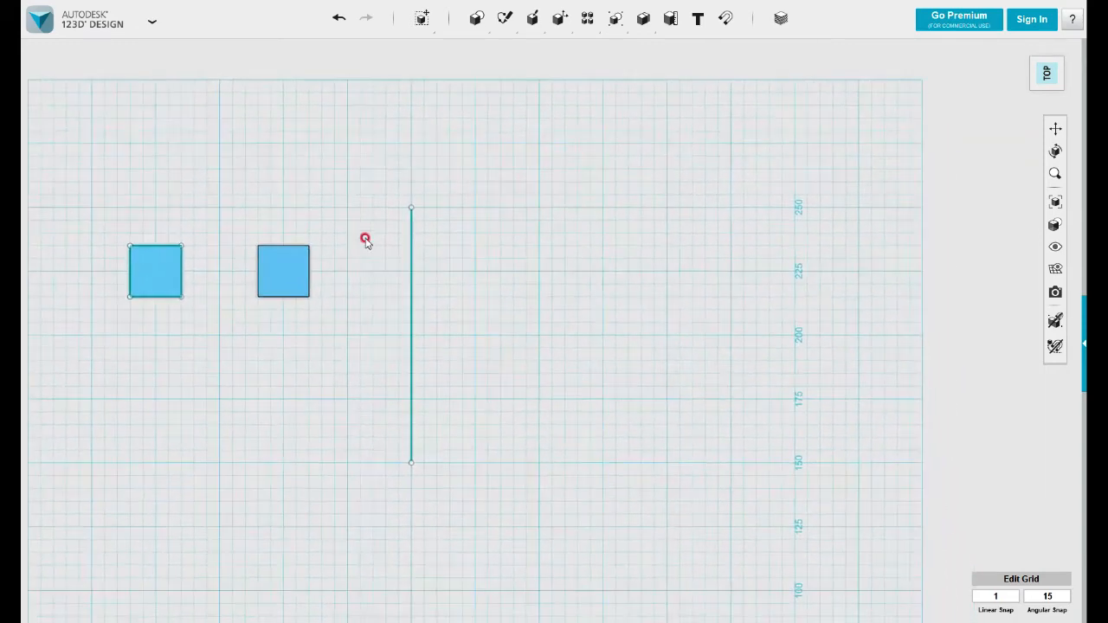
Add a horizontal segment about 20 mm long from the vertical line's lower end, pointing away from the cubes
{"action": "left_click", "coordinate": [411, 461]}
{"action": "left_click", "coordinate": [463, 461]}
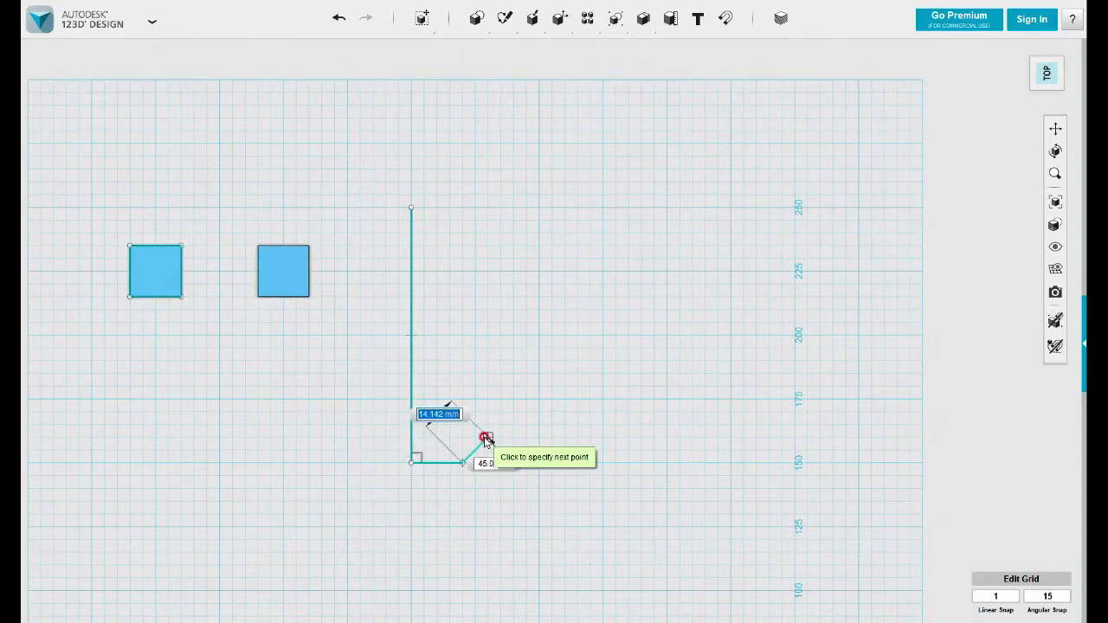
{"action": "key", "text": "Escape"}
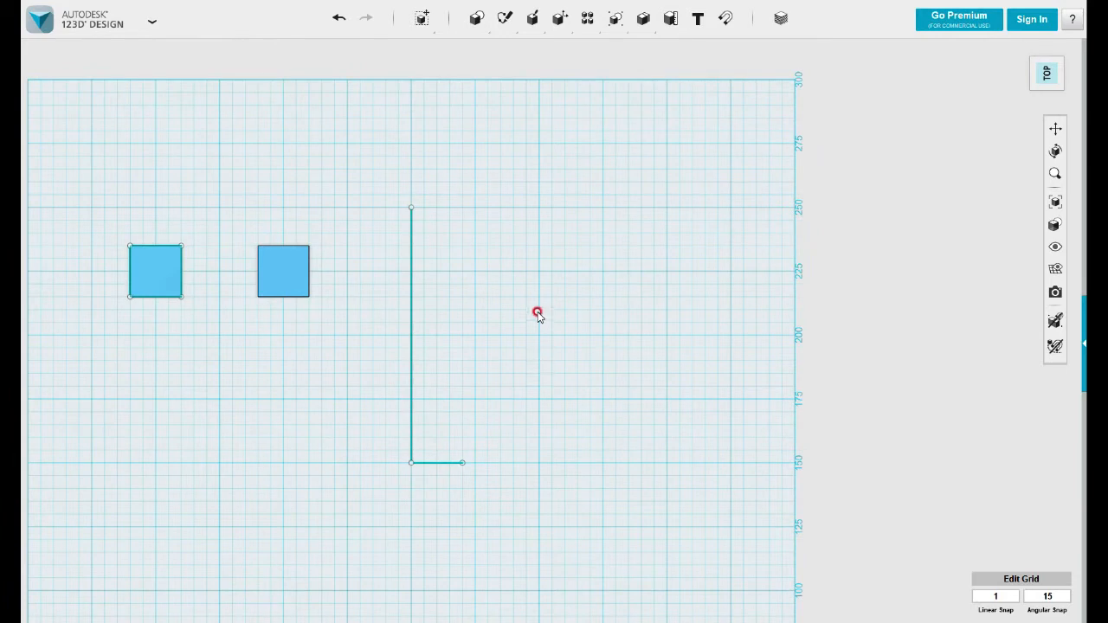
Draw a spline from the lower horizontal segment's free end, bulging outward and ending about 15 mm from the vertical line's upper end
{"action": "mouse_move", "coordinate": [501, 32]}
{"action": "left_click", "coordinate": [630, 51]}
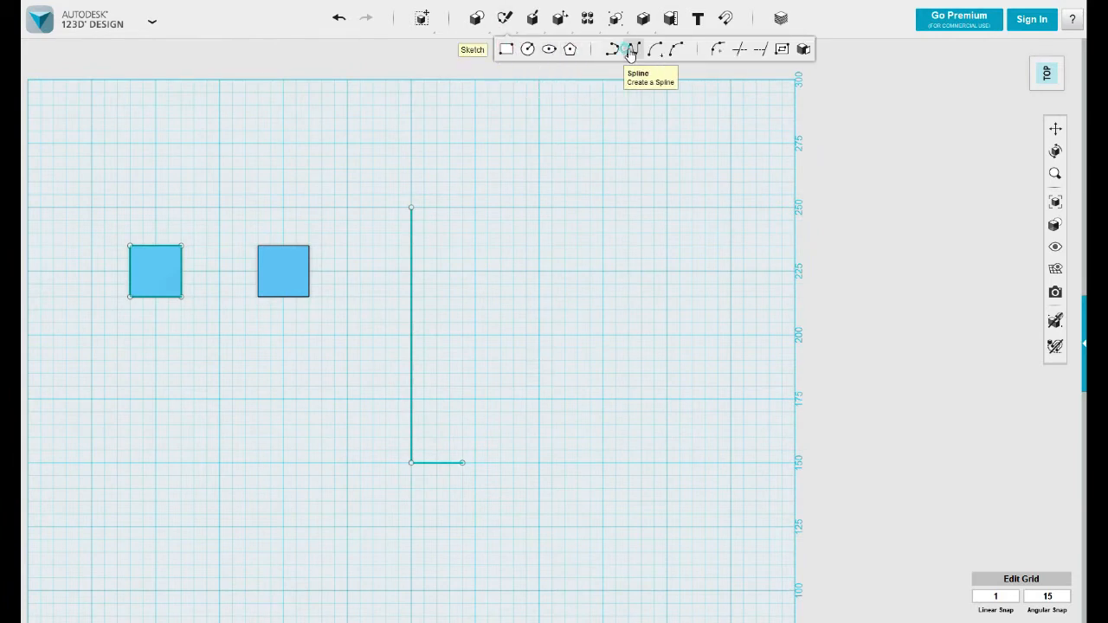
{"action": "key", "text": "Escape"}
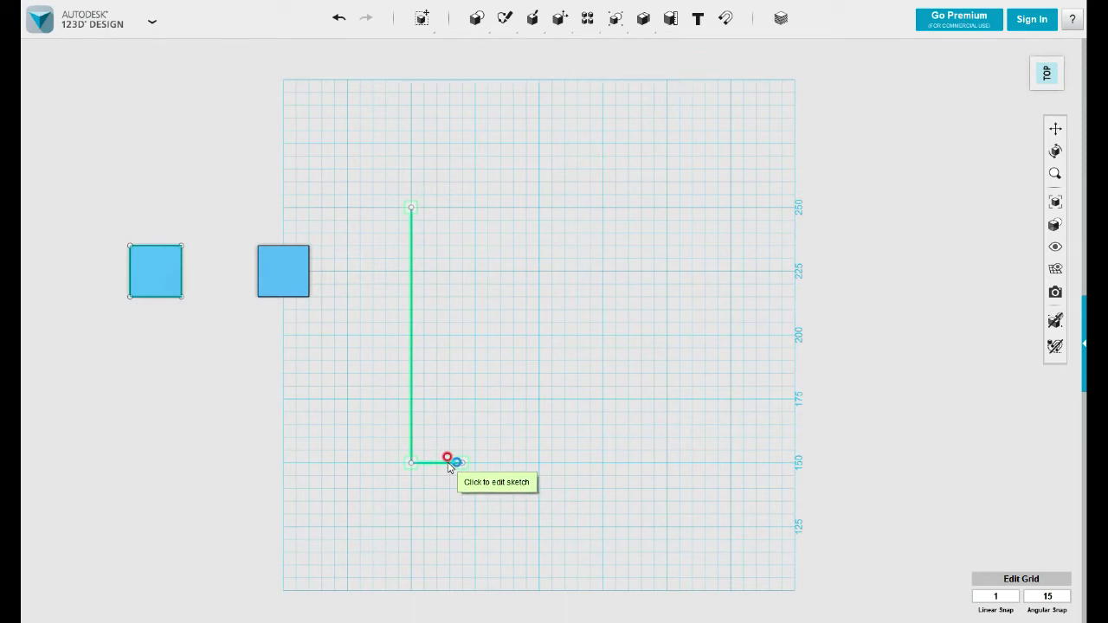
{"action": "left_click", "coordinate": [450, 467]}
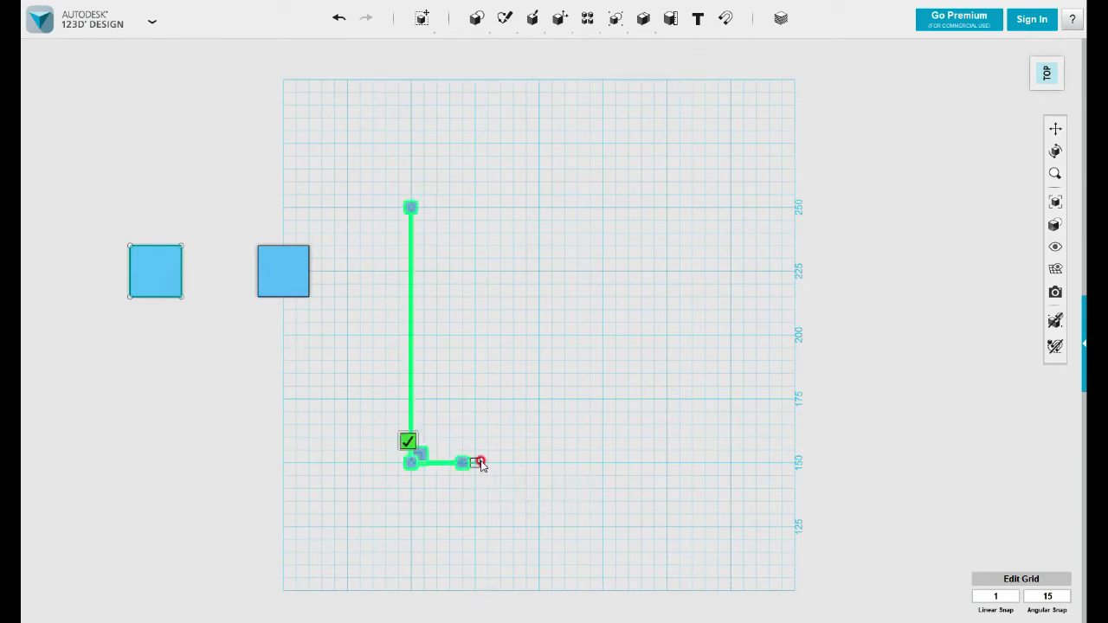
{"action": "left_click", "coordinate": [481, 465]}
{"action": "left_click", "coordinate": [506, 446]}
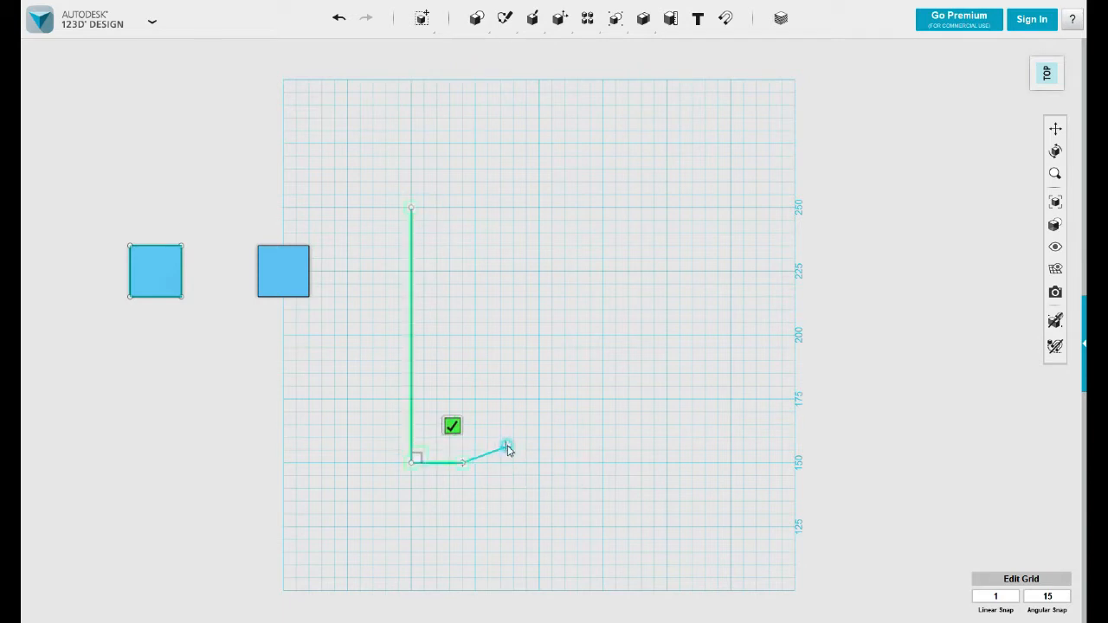
{"action": "left_click", "coordinate": [557, 397]}
{"action": "left_click", "coordinate": [559, 310]}
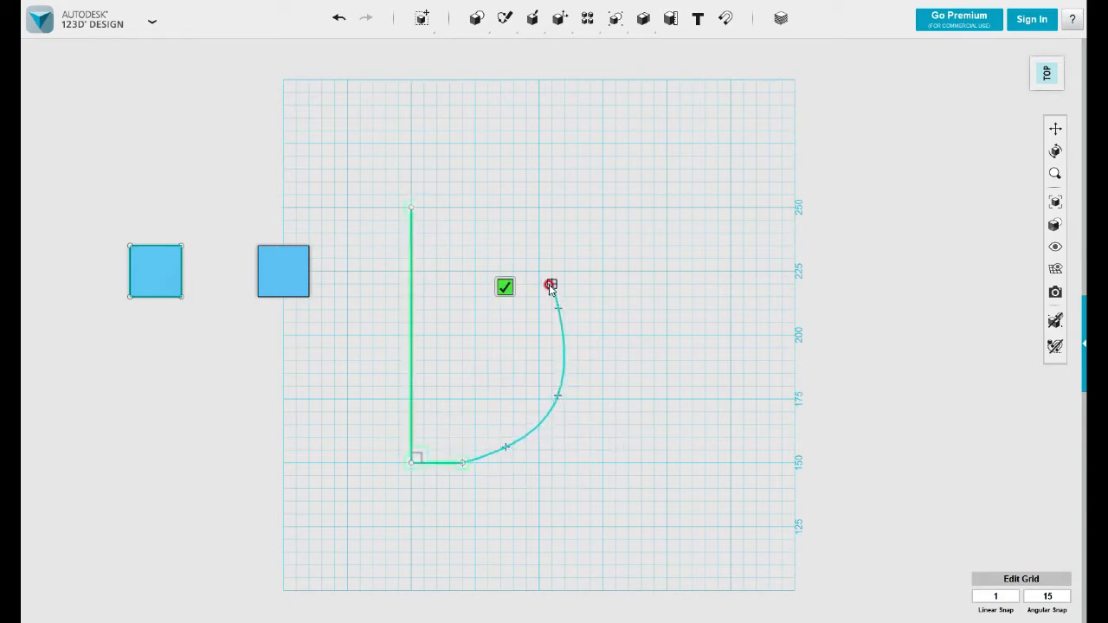
{"action": "left_click", "coordinate": [517, 264]}
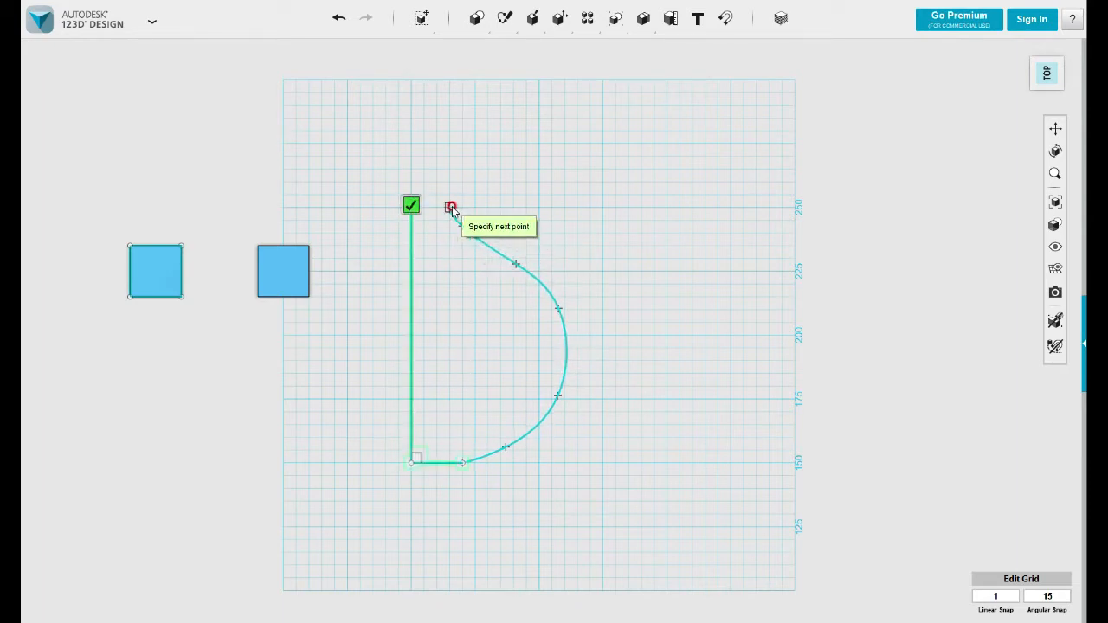
{"action": "left_click", "coordinate": [451, 210]}
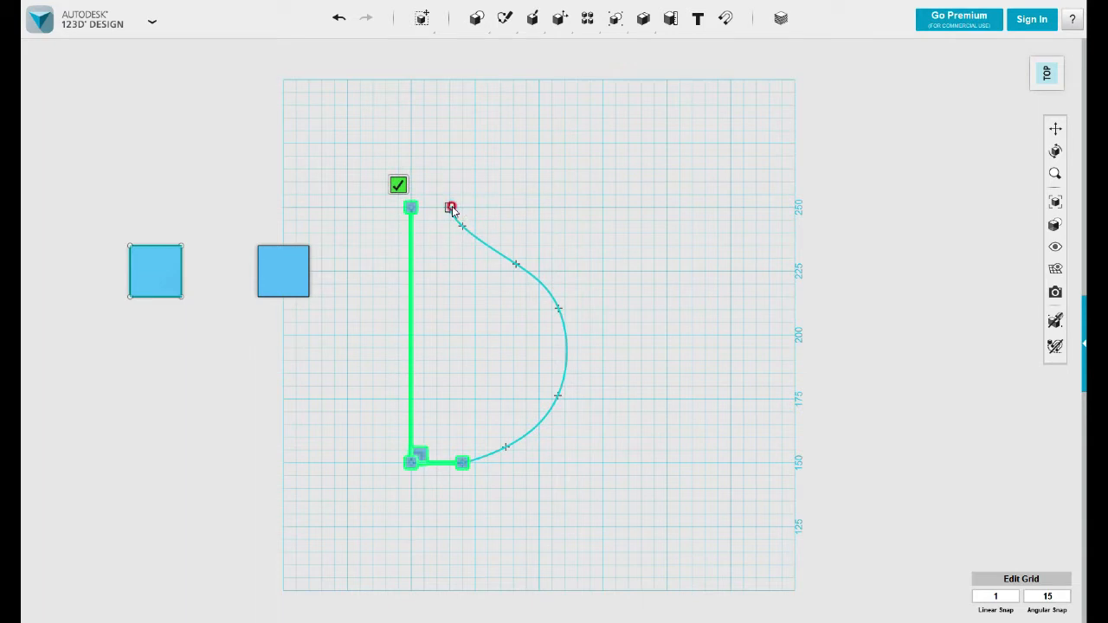
{"action": "left_click", "coordinate": [398, 186]}
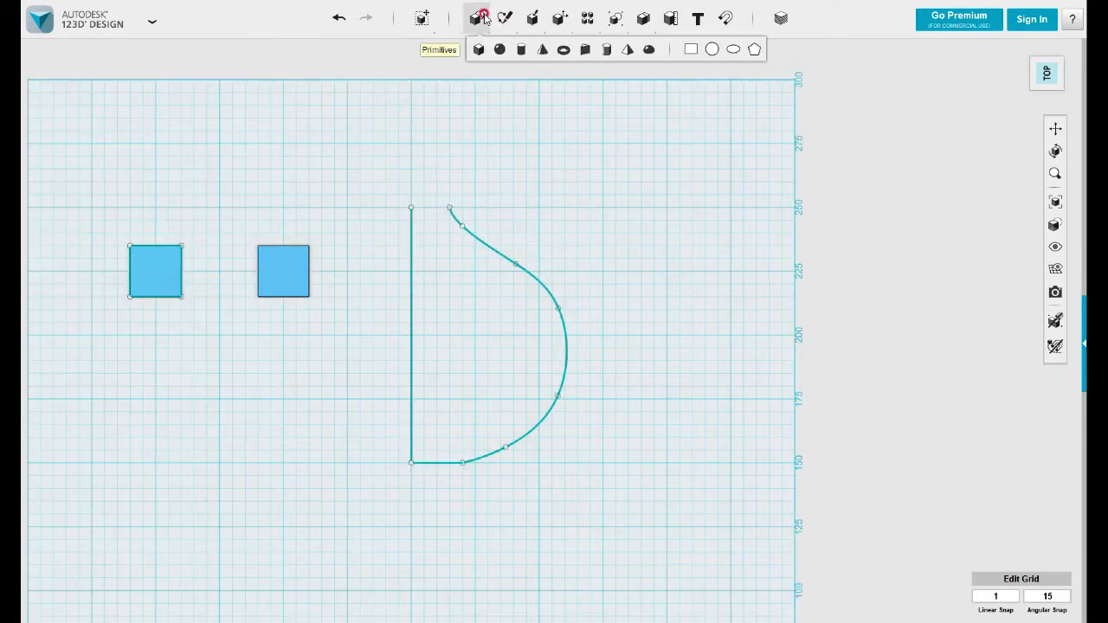
Close the profile with a horizontal line about 15 mm long from the vertical line's upper end to the spline's end
{"action": "mouse_move", "coordinate": [504, 17]}
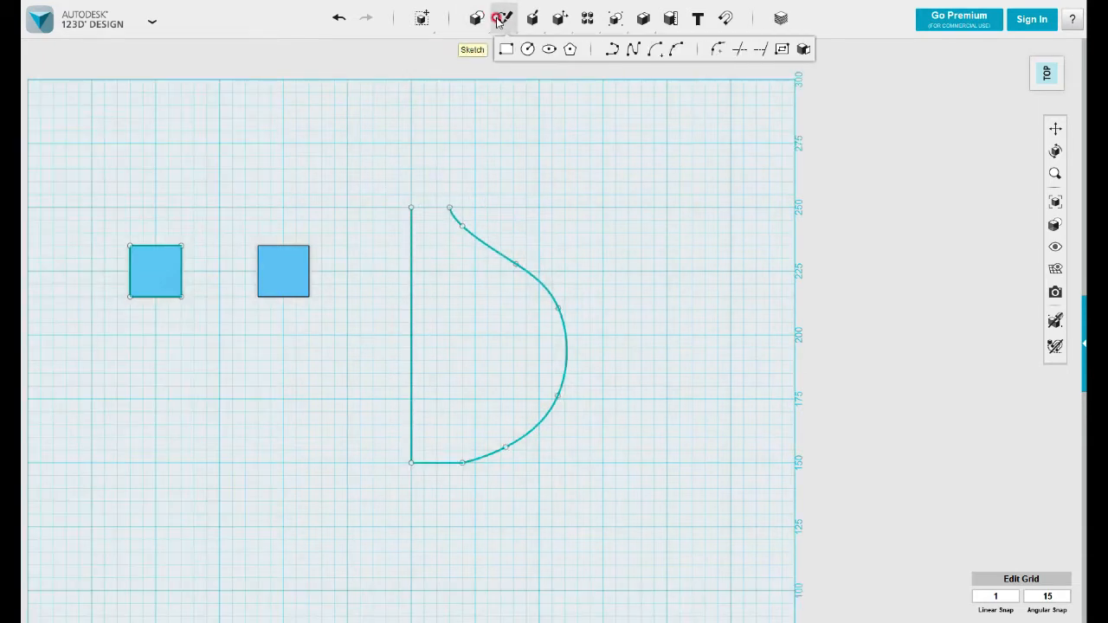
{"action": "left_click", "coordinate": [611, 50]}
{"action": "left_click", "coordinate": [408, 206]}
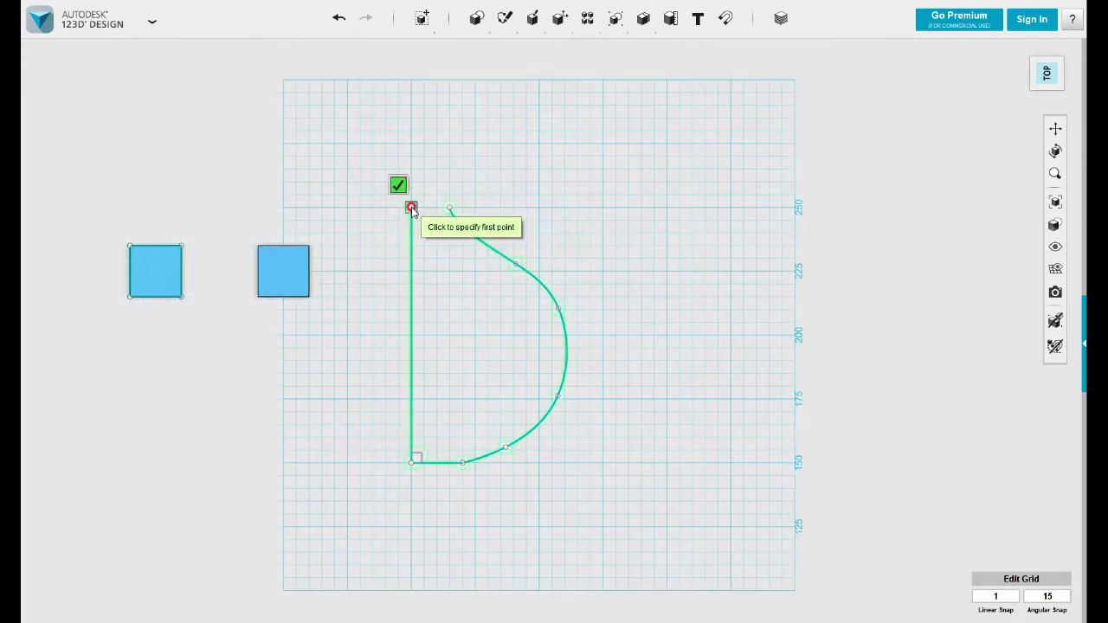
{"action": "left_click", "coordinate": [410, 206]}
{"action": "left_click", "coordinate": [448, 208]}
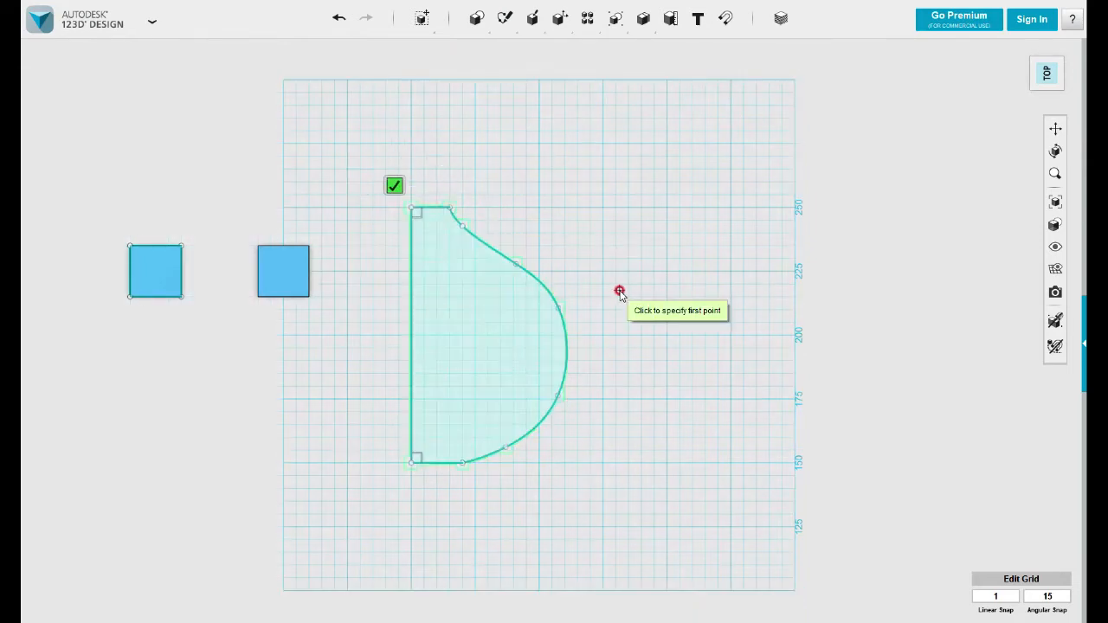
{"action": "key", "text": "Escape"}
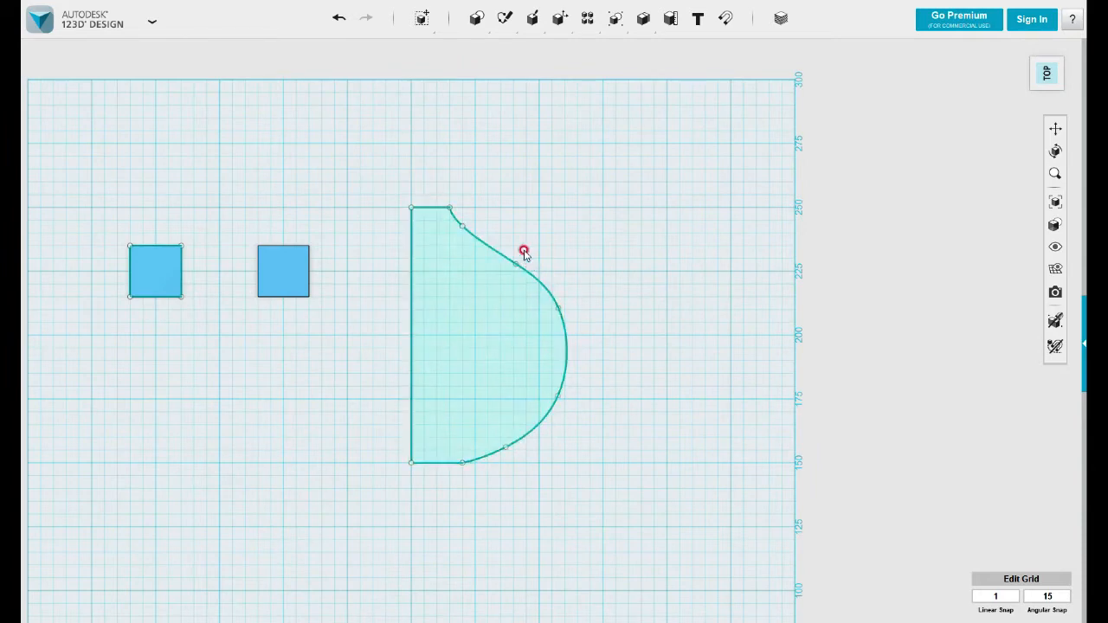
Sketch a separate vertical axis line about 140 mm long over the profile's straight side, extending past both its ends
{"action": "mouse_move", "coordinate": [504, 19]}
{"action": "left_click", "coordinate": [609, 50]}
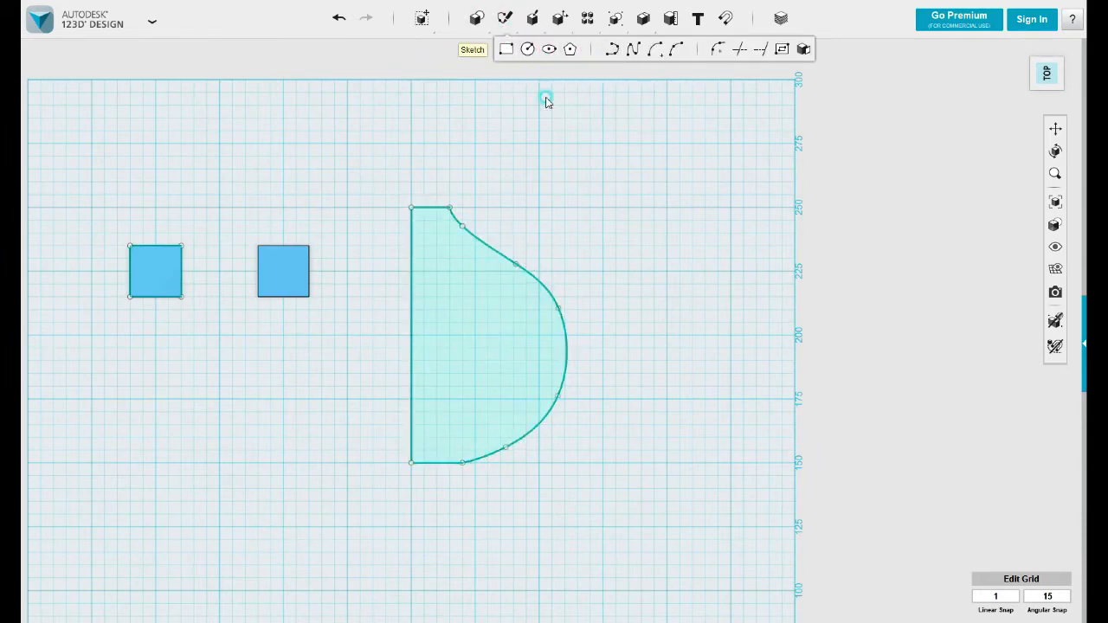
{"action": "left_click", "coordinate": [417, 168]}
{"action": "left_click", "coordinate": [410, 169]}
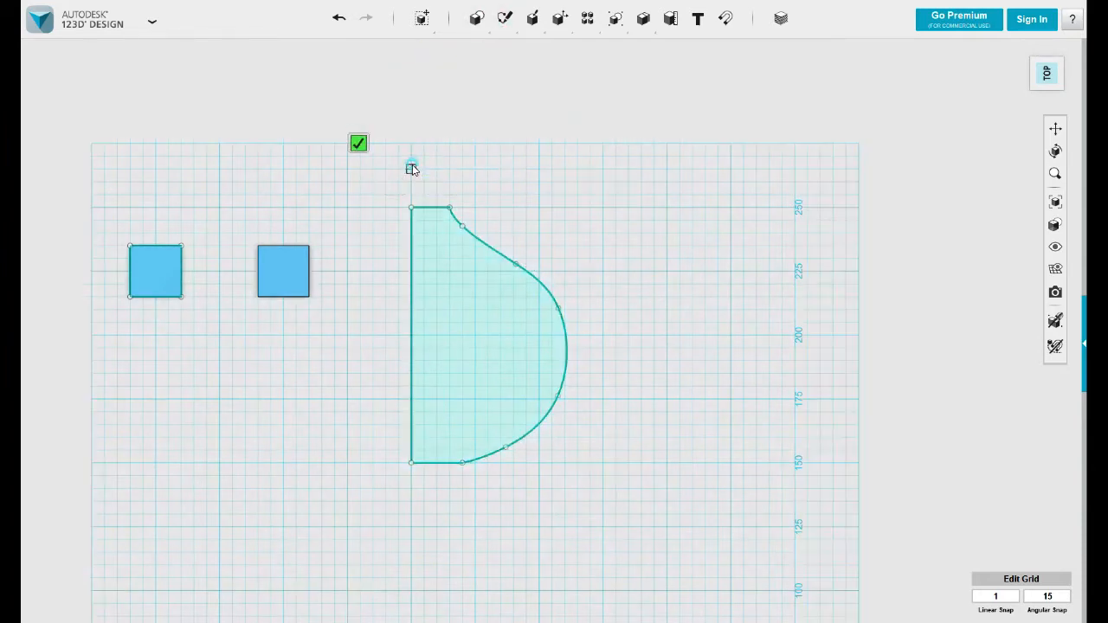
{"action": "left_click", "coordinate": [411, 525]}
{"action": "key", "text": "Tab"}
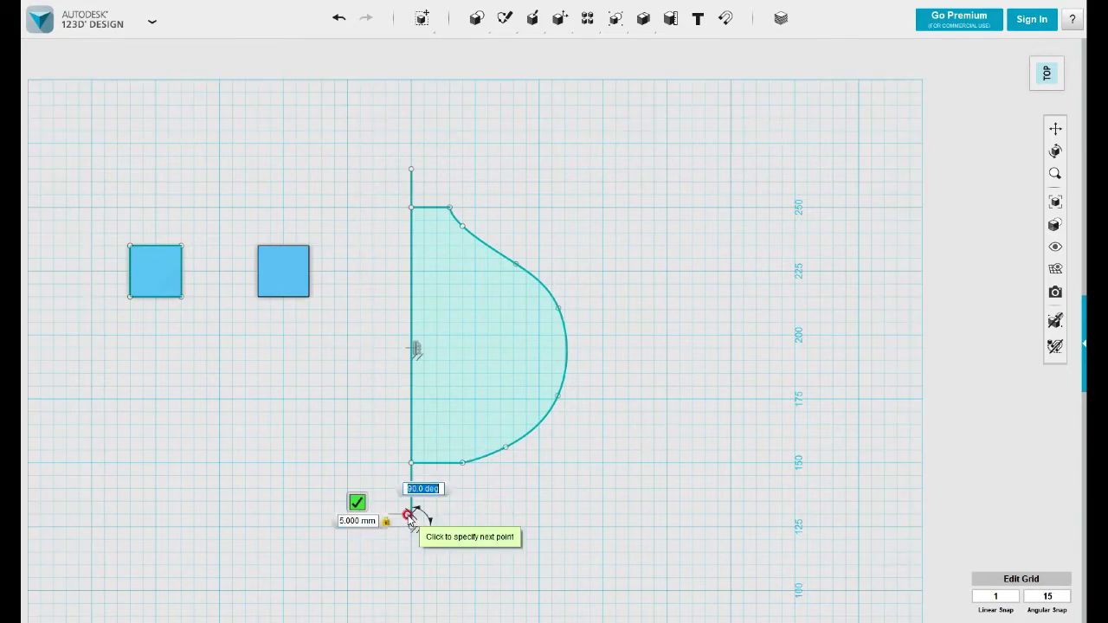
{"action": "left_click", "coordinate": [357, 503]}
Revolve the closed profile 330 degrees about the separate vertical axis line
{"action": "mouse_move", "coordinate": [530, 21]}
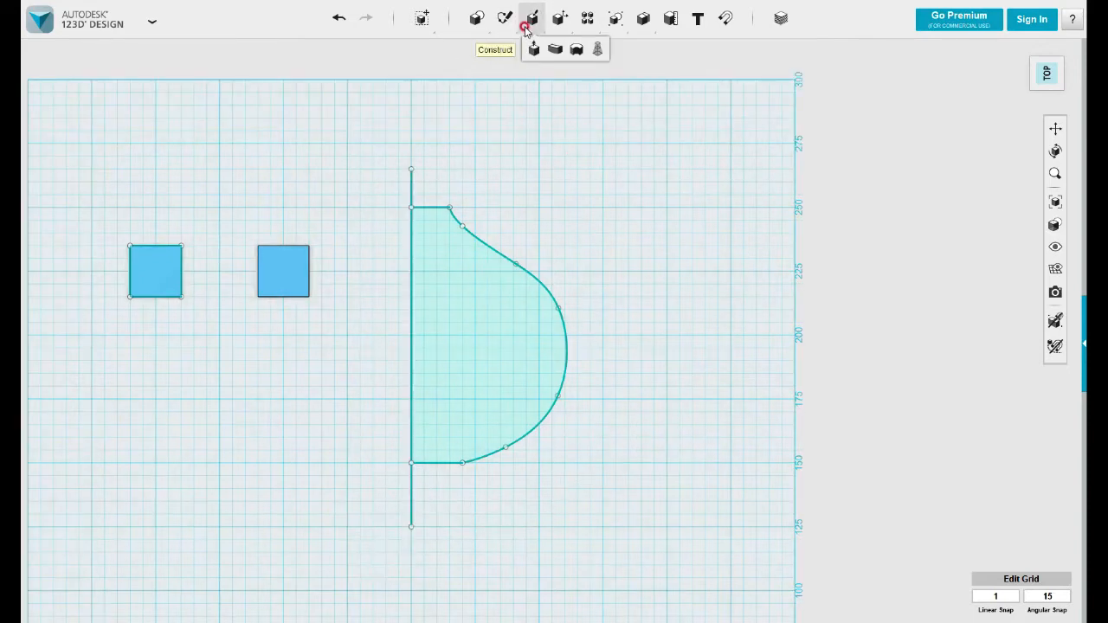
{"action": "left_click", "coordinate": [574, 51]}
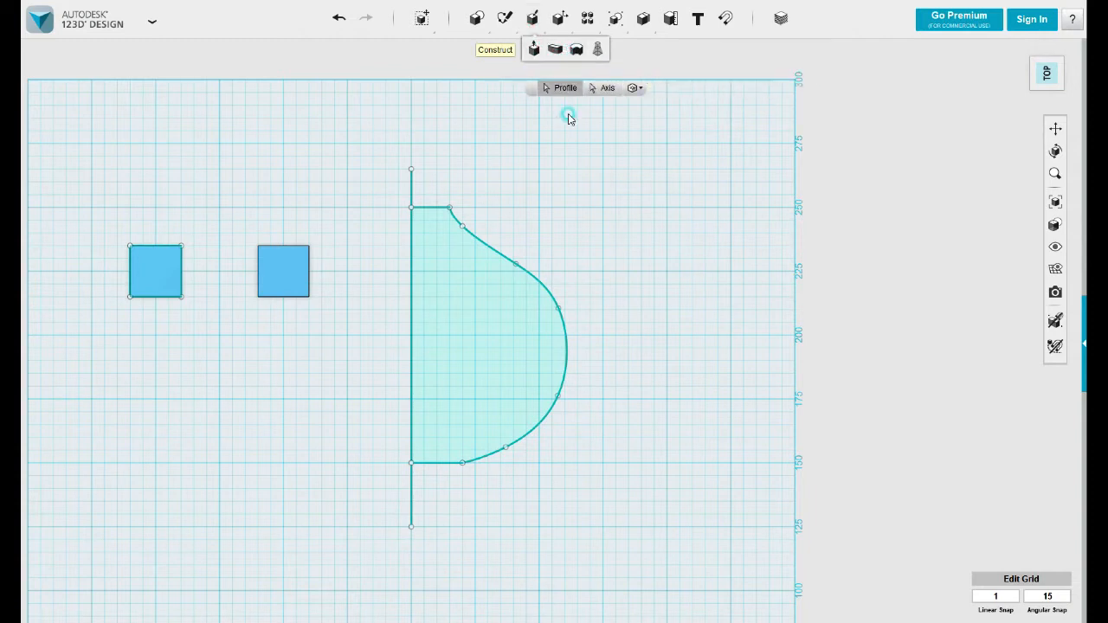
{"action": "left_click", "coordinate": [506, 302]}
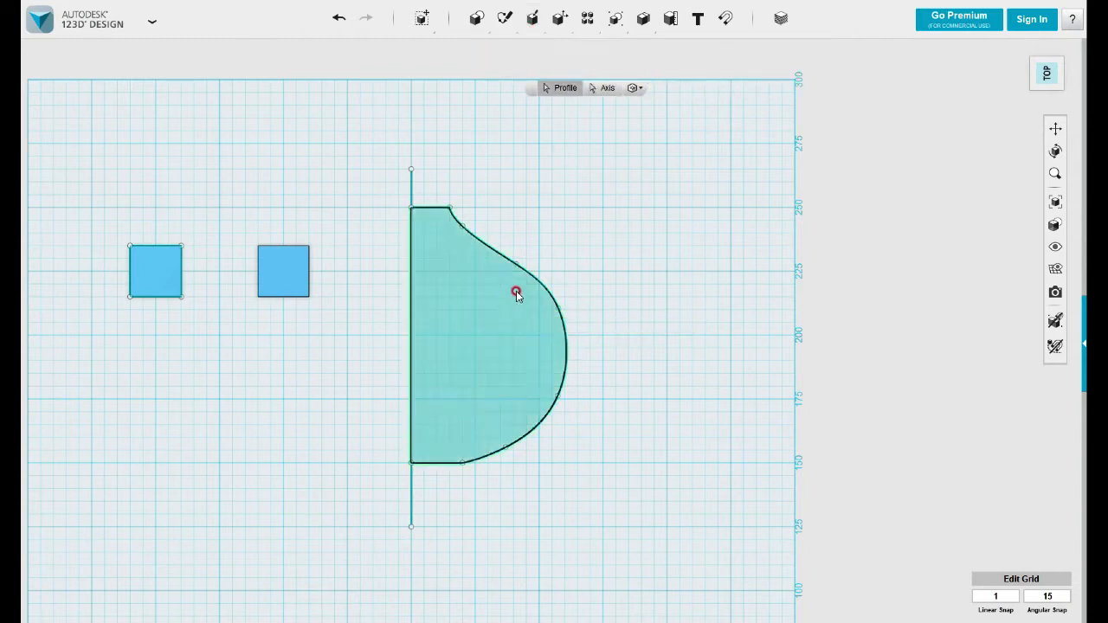
{"action": "left_click", "coordinate": [606, 88]}
{"action": "left_click", "coordinate": [411, 184]}
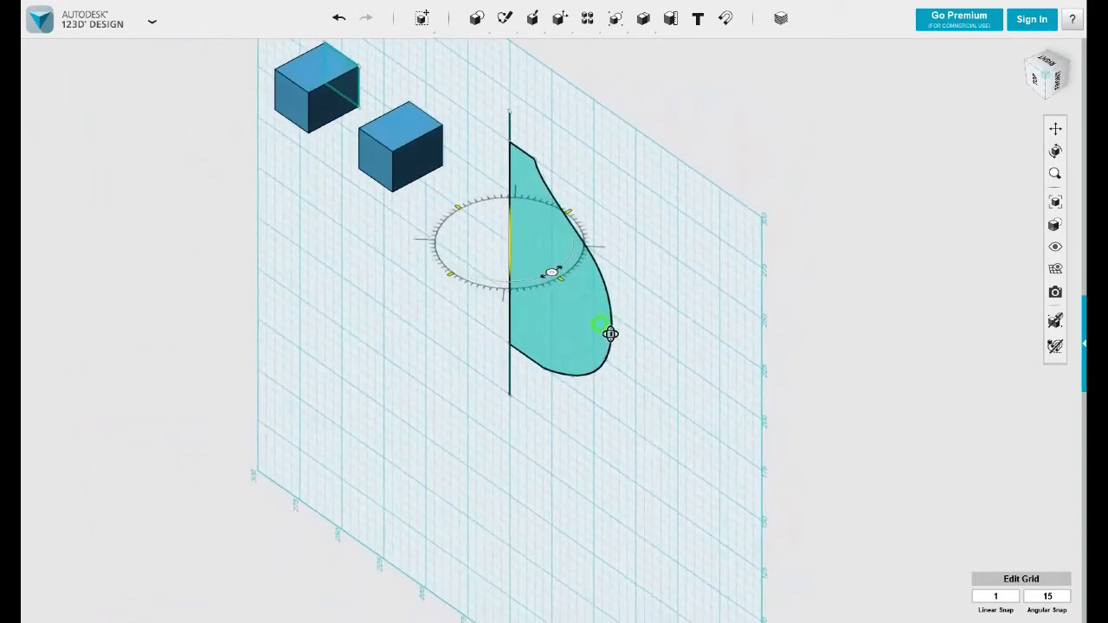
{"action": "left_click_drag", "start_coordinate": [551, 266], "coordinate": [571, 255]}
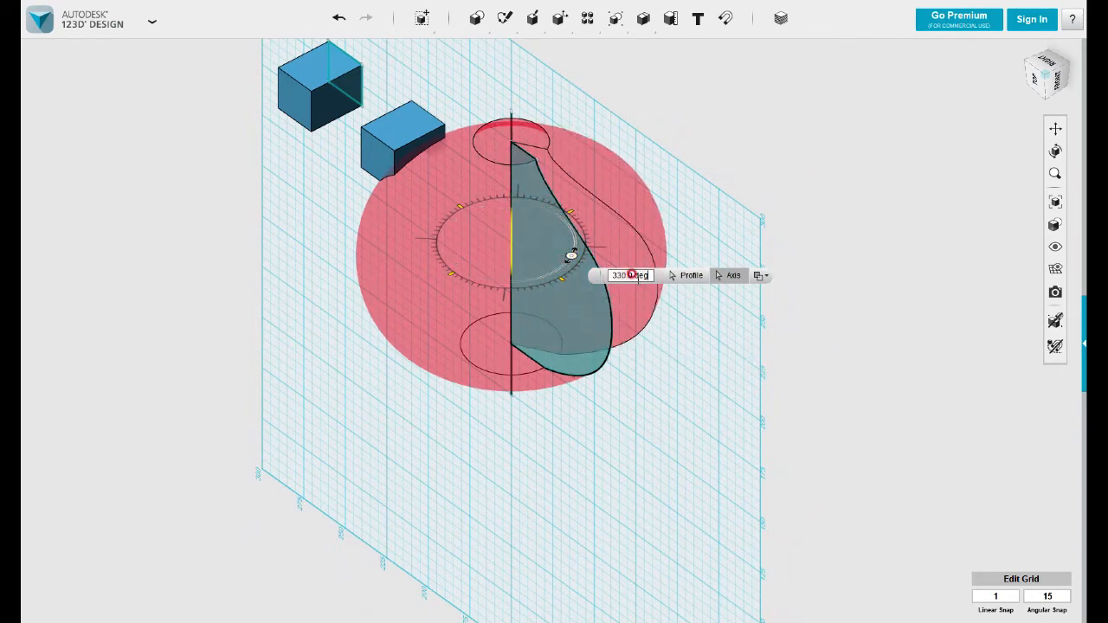
Set the revolve angle to 360 degrees and create the result as a New Solid
{"action": "left_click", "coordinate": [610, 269]}
{"action": "type", "text": "3"}
{"action": "left_click", "coordinate": [745, 277]}
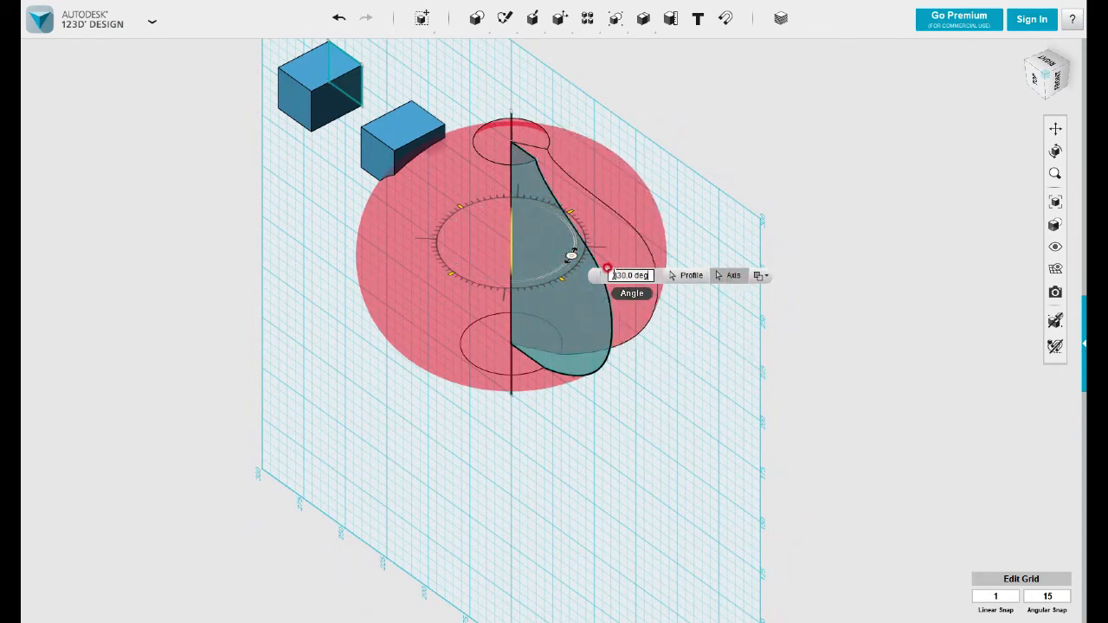
{"action": "left_click_drag", "start_coordinate": [611, 275], "coordinate": [651, 275]}
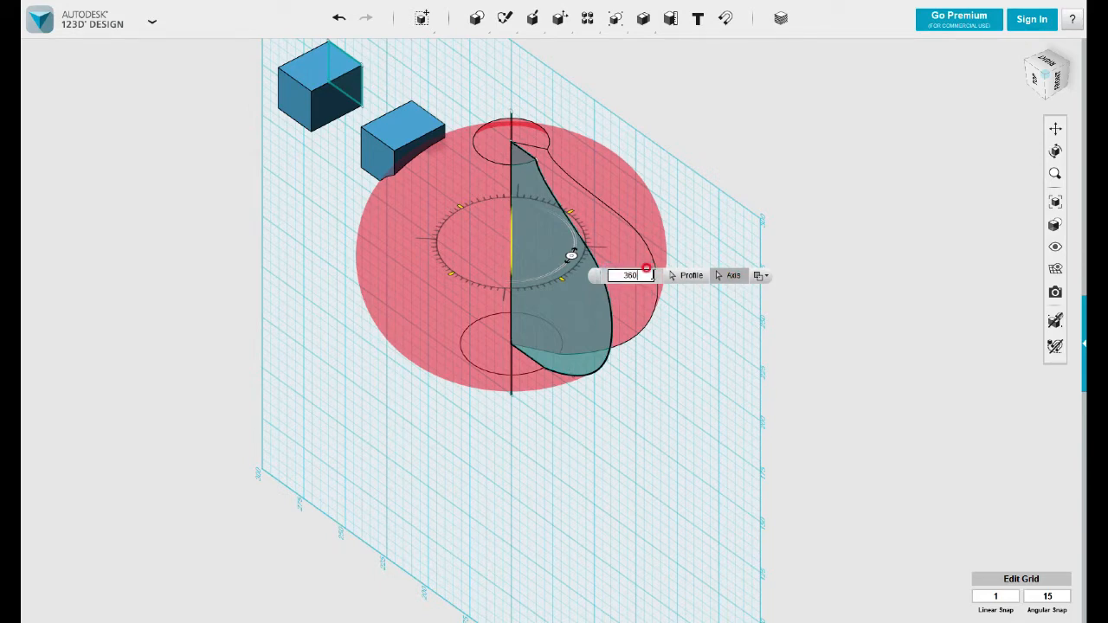
{"action": "left_click", "coordinate": [760, 275]}
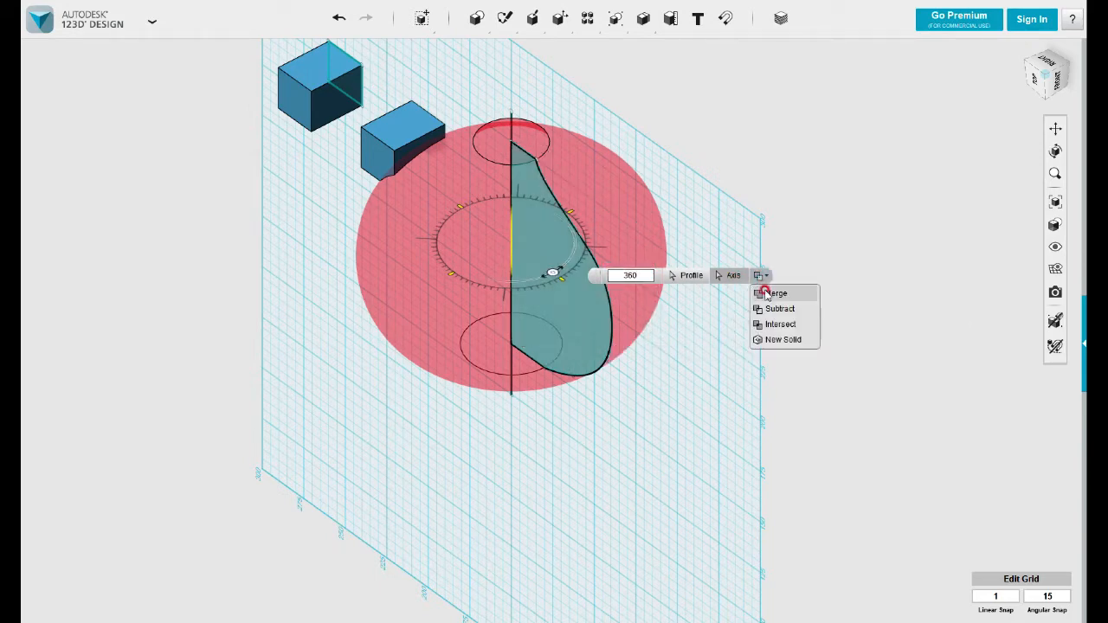
{"action": "left_click", "coordinate": [769, 339]}
{"action": "left_click", "coordinate": [642, 401]}
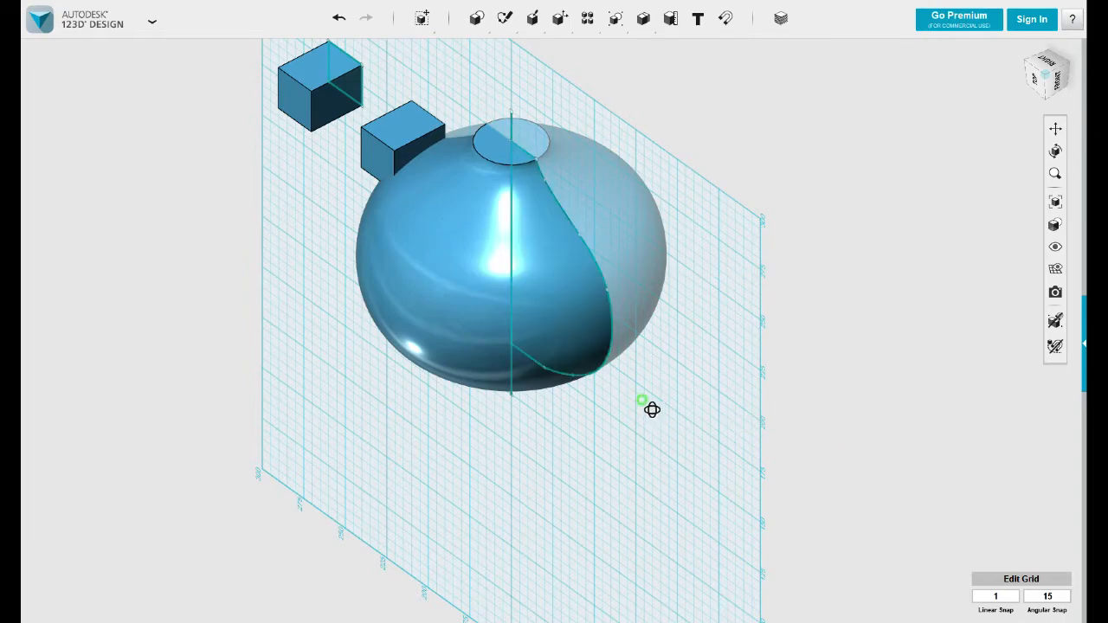
Rotate the revolved solid upright with the Move tool so its narrow neck faces up from the grid
{"action": "right_click_drag", "start_coordinate": [642, 400], "coordinate": [562, 519]}
{"action": "left_click", "coordinate": [534, 374]}
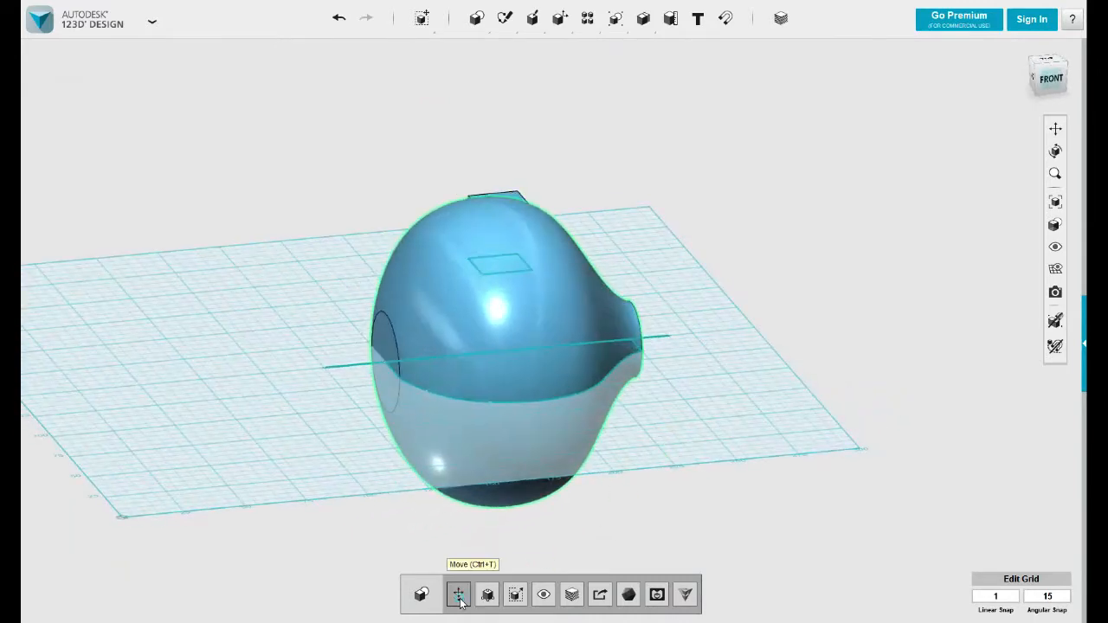
{"action": "left_click", "coordinate": [459, 595]}
{"action": "left_click_drag", "start_coordinate": [505, 298], "coordinate": [444, 359]}
{"action": "left_click", "coordinate": [419, 498]}
{"action": "right_click_drag", "start_coordinate": [419, 498], "coordinate": [477, 321]}
{"action": "left_click", "coordinate": [477, 465]}
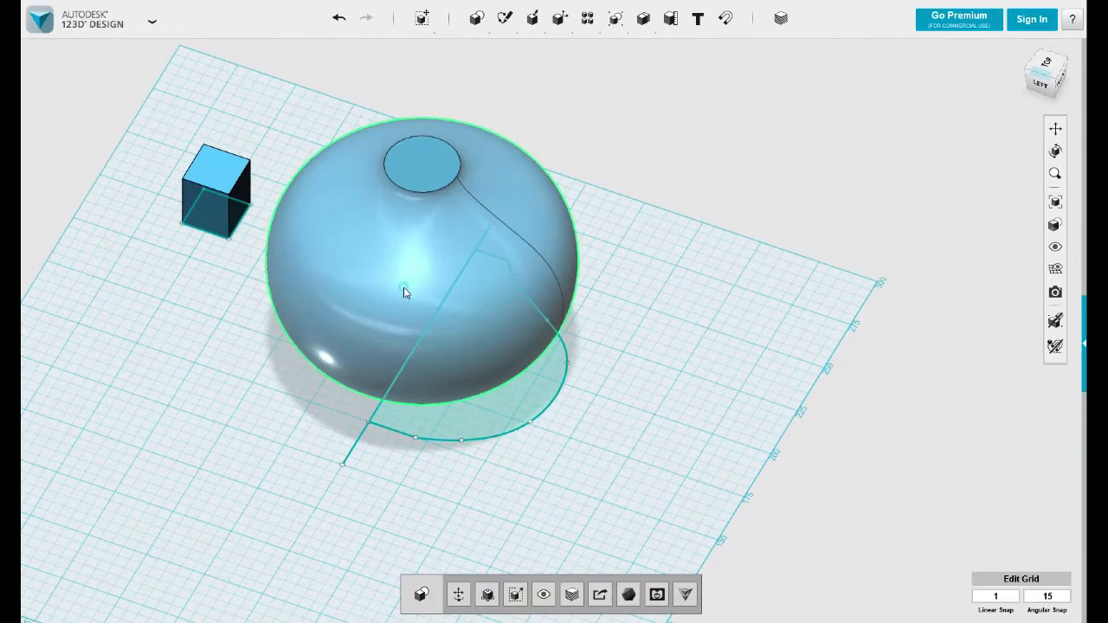
Move the upright vase-shaped solid across the grid, clear of its profile sketch
{"action": "right_click_drag", "start_coordinate": [406, 289], "coordinate": [264, 462]}
{"action": "left_click_drag", "start_coordinate": [264, 461], "coordinate": [250, 584]}
{"action": "left_click", "coordinate": [680, 456]}
{"action": "right_click_drag", "start_coordinate": [662, 425], "coordinate": [569, 426]}
Delete the closed profile sketch and the remaining axis line from the grid
{"action": "mouse_move", "coordinate": [637, 451]}
{"action": "left_mouse_down"}
{"action": "mouse_move", "coordinate": [485, 260]}
{"action": "mouse_move", "coordinate": [463, 290]}
{"action": "mouse_move", "coordinate": [475, 325]}
{"action": "left_mouse_up"}
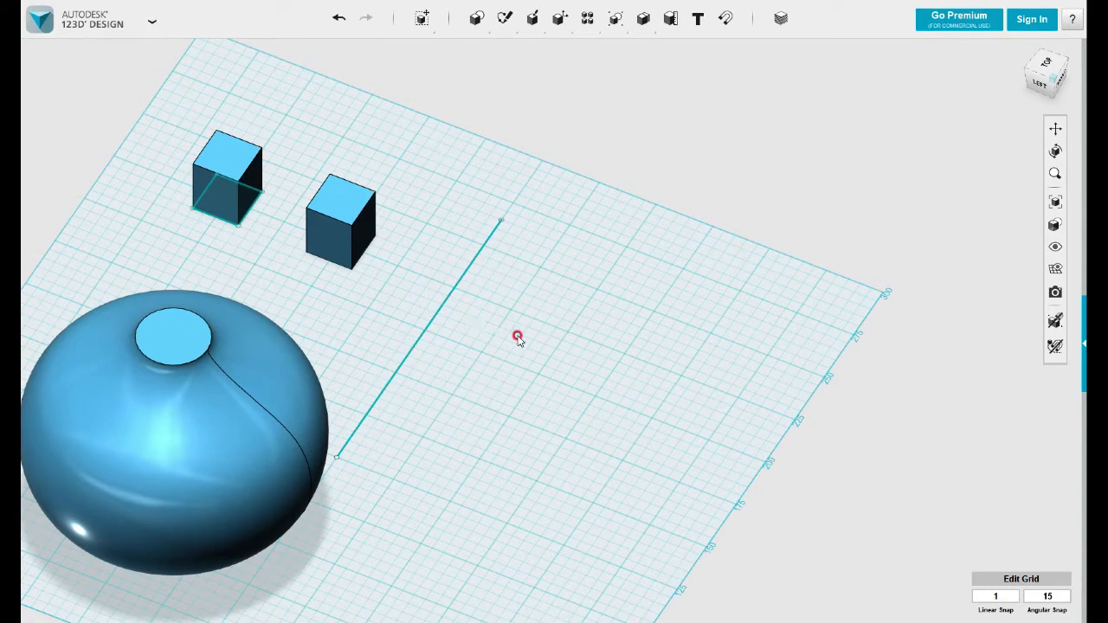
{"action": "left_click", "coordinate": [472, 260]}
{"action": "key", "text": "Delete"}
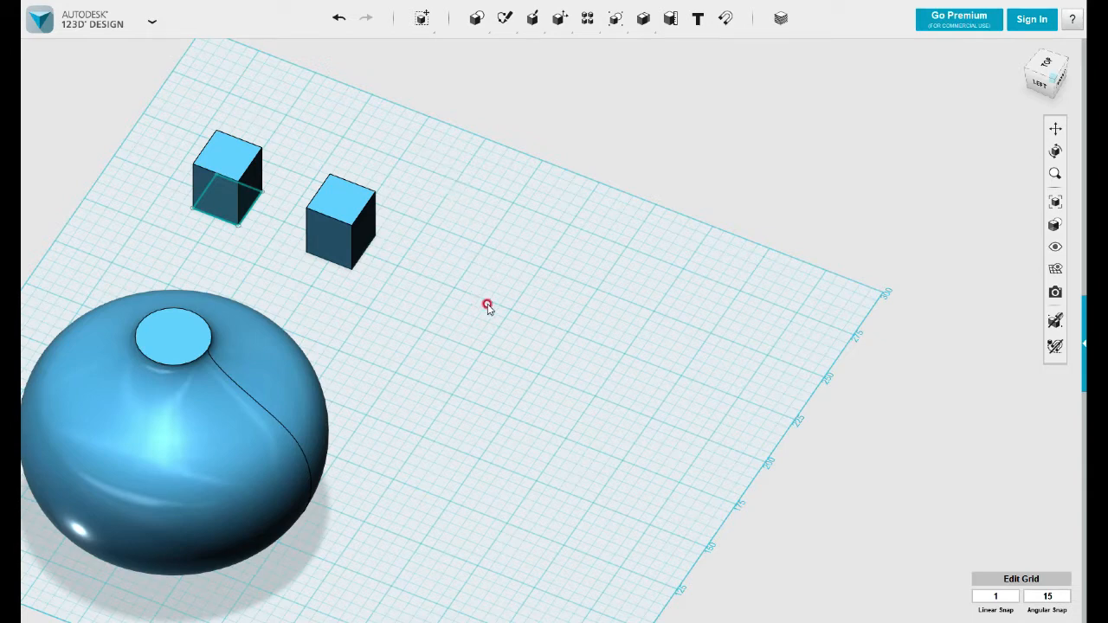
Clear the grid by deleting the vase-shaped solid, both cubes and the leftover square sketch
{"action": "middle_click_drag", "start_coordinate": [582, 275], "coordinate": [618, 275]}
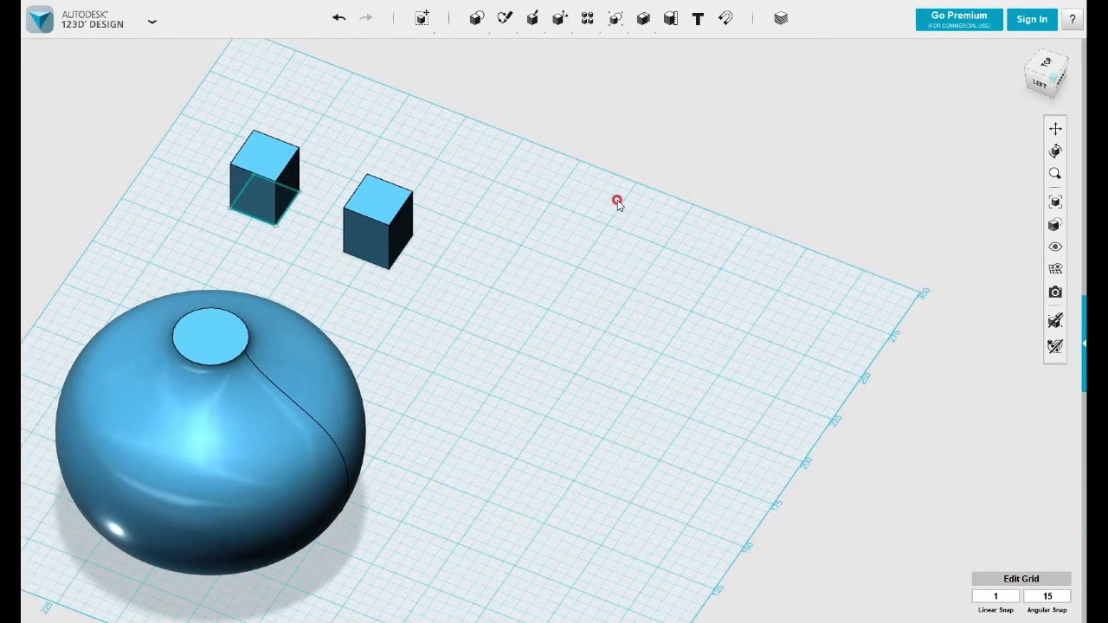
{"action": "mouse_move", "coordinate": [546, 25]}
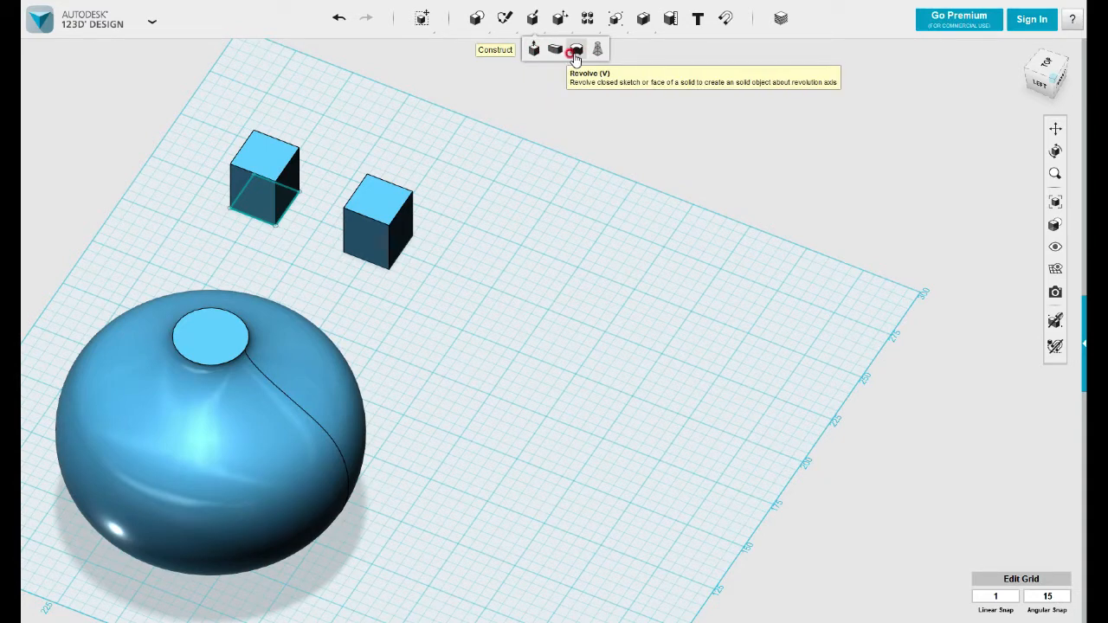
{"action": "left_click_drag", "start_coordinate": [420, 504], "coordinate": [147, 158]}
{"action": "left_click", "coordinate": [383, 363]}
{"action": "left_click", "coordinate": [482, 282]}
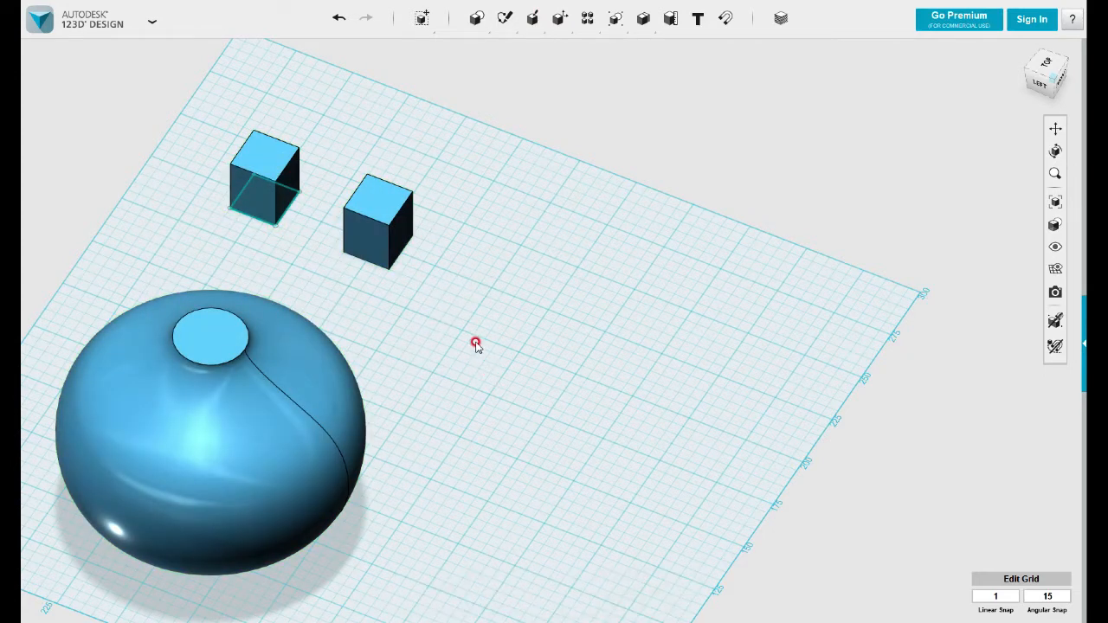
{"action": "left_click_drag", "start_coordinate": [487, 447], "coordinate": [187, 193]}
{"action": "left_click", "coordinate": [525, 231]}
{"action": "left_click_drag", "start_coordinate": [470, 508], "coordinate": [213, 141]}
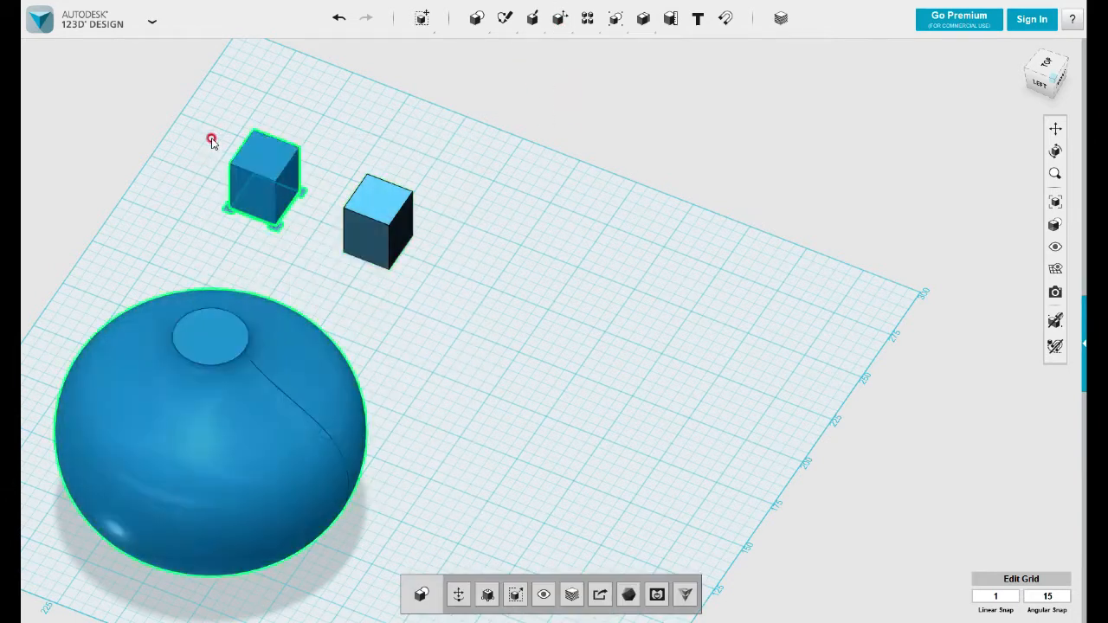
{"action": "key", "text": "Delete"}
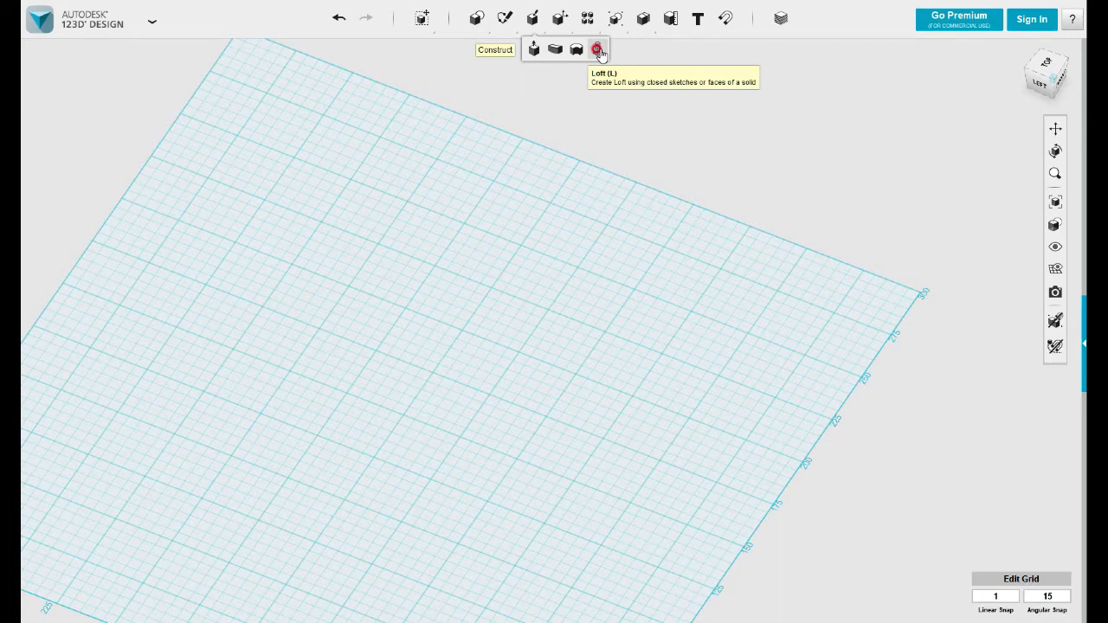
{"action": "left_click", "coordinate": [598, 50]}
{"action": "scroll", "coordinate": [477, 272], "scroll_direction": "down", "scroll_amount": 3}
{"action": "scroll", "coordinate": [459, 285], "scroll_direction": "up", "scroll_amount": 1}
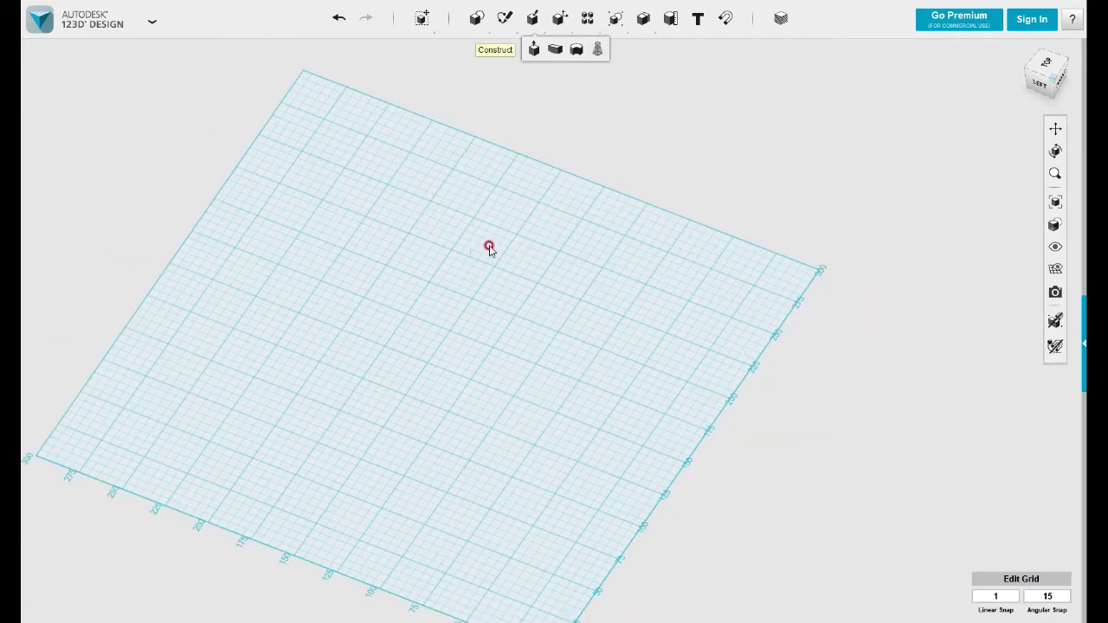
{"action": "right_click_drag", "start_coordinate": [489, 249], "coordinate": [482, 237]}
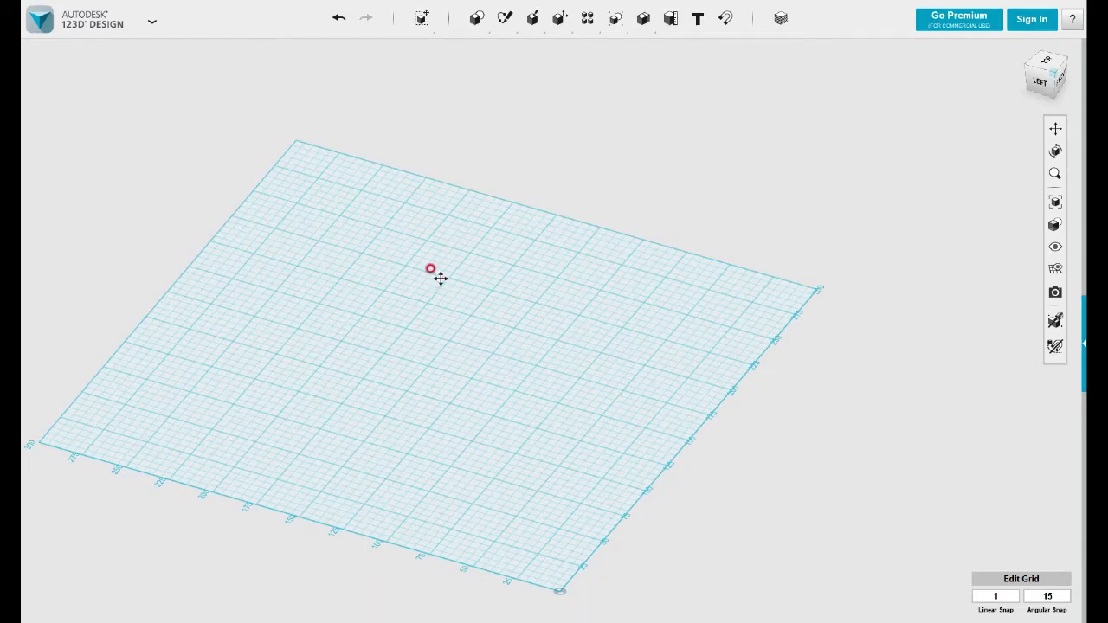
Sketch an ellipse on the grid with a first-axis radius of about 40 mm and a shorter second axis
{"action": "middle_click_drag", "start_coordinate": [441, 277], "coordinate": [477, 213]}
{"action": "scroll", "coordinate": [493, 260], "scroll_direction": "up", "scroll_amount": 1}
{"action": "scroll", "coordinate": [476, 265], "scroll_direction": "up", "scroll_amount": 3}
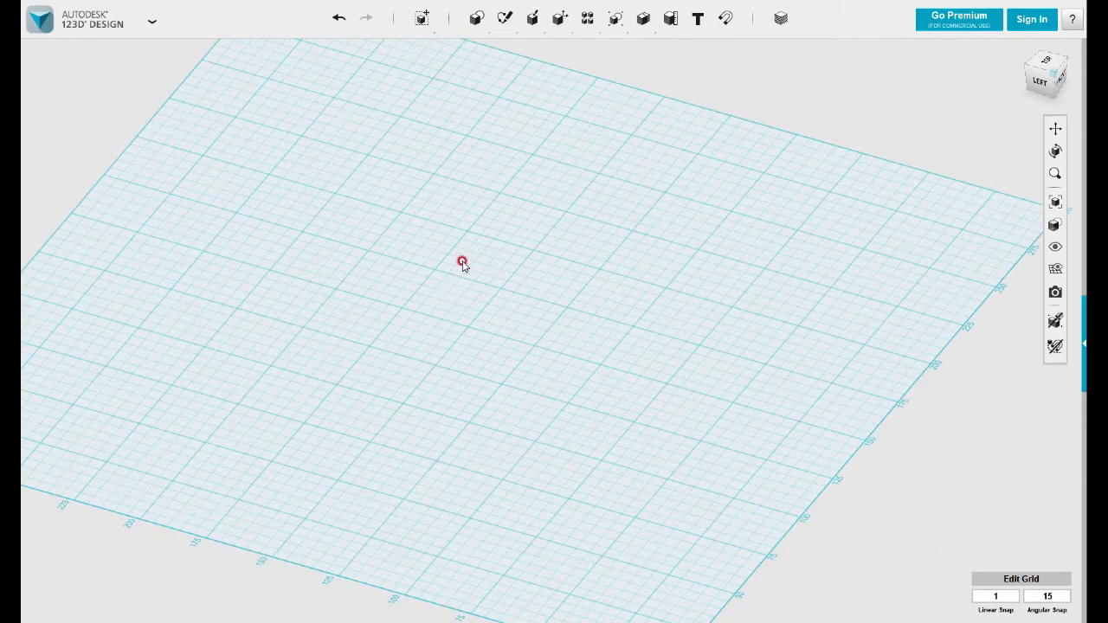
{"action": "middle_click_drag", "start_coordinate": [462, 263], "coordinate": [450, 322]}
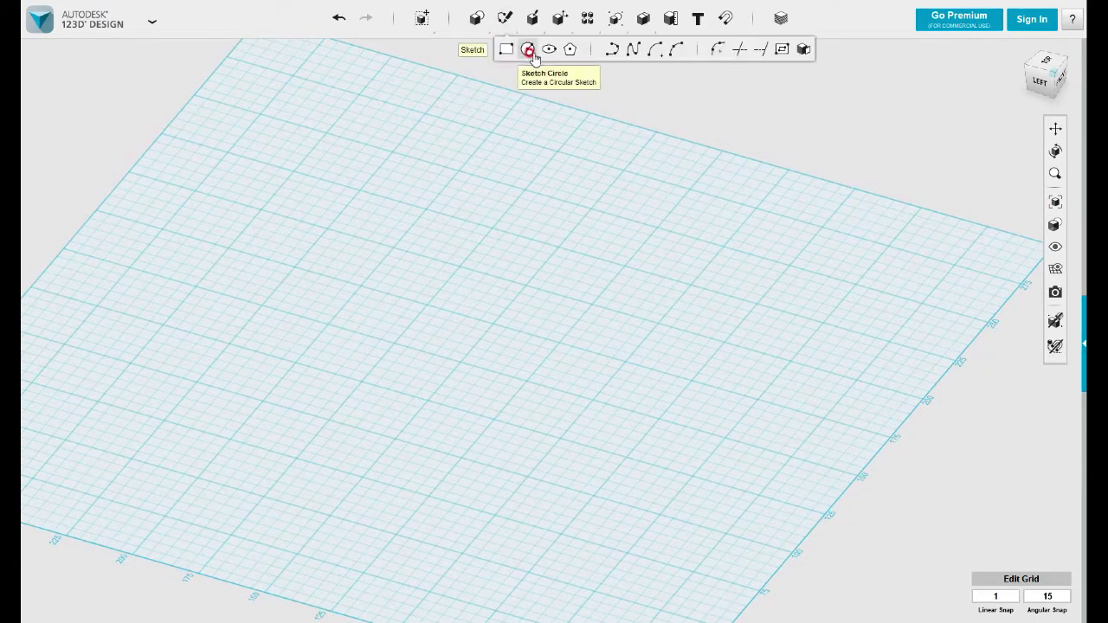
{"action": "left_click", "coordinate": [546, 55]}
{"action": "left_click", "coordinate": [428, 308]}
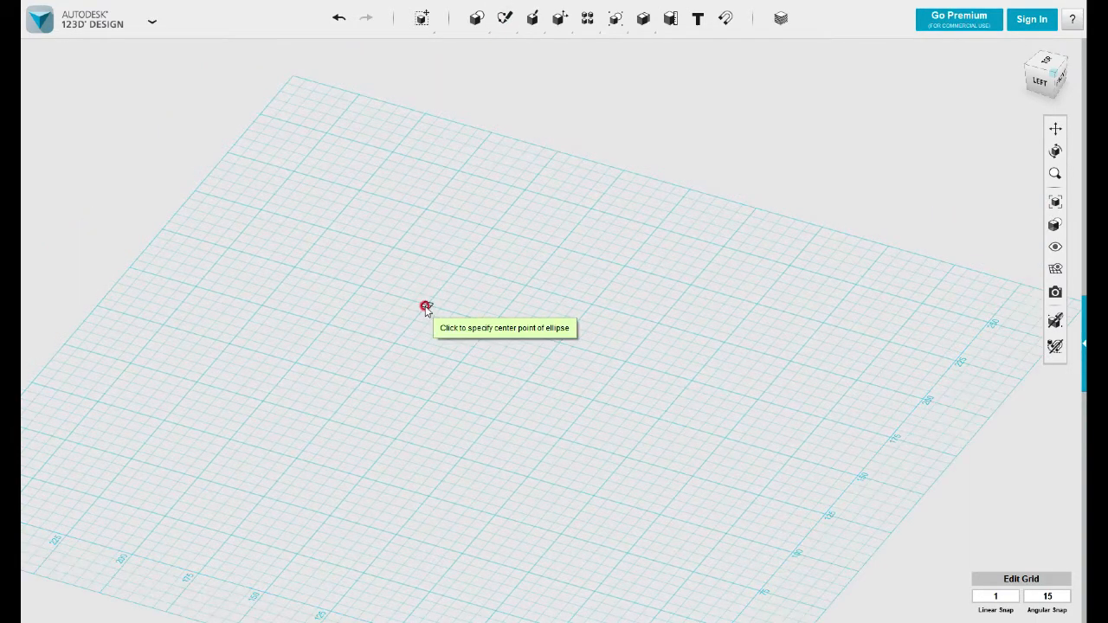
{"action": "left_click", "coordinate": [424, 308]}
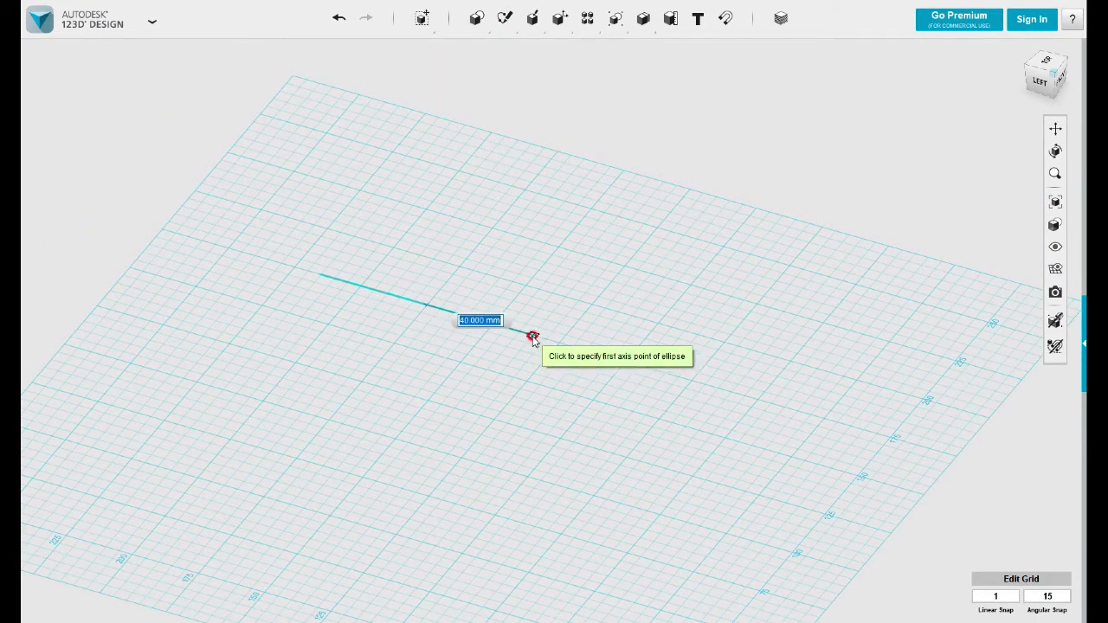
{"action": "left_click", "coordinate": [536, 336]}
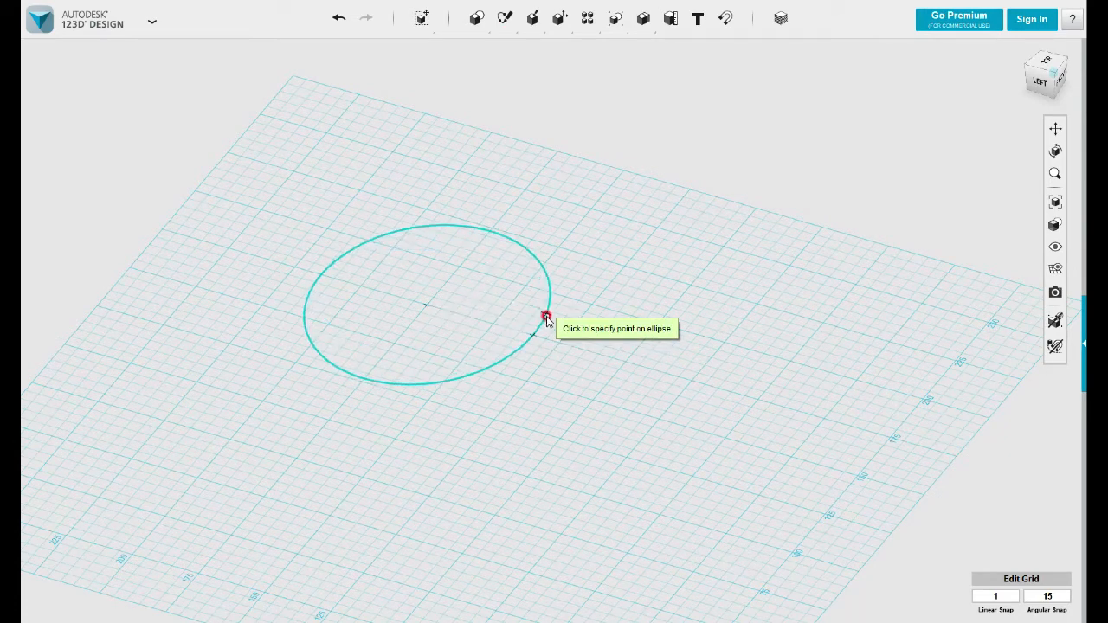
{"action": "left_click", "coordinate": [542, 312]}
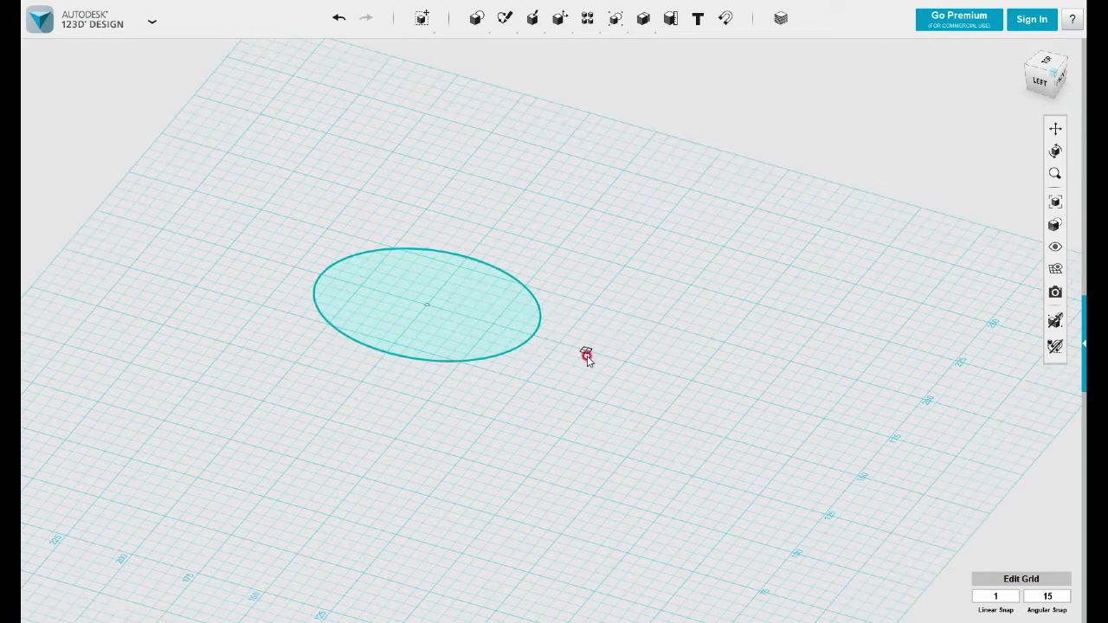
{"action": "scroll", "coordinate": [597, 353], "scroll_direction": "down", "scroll_amount": 5}
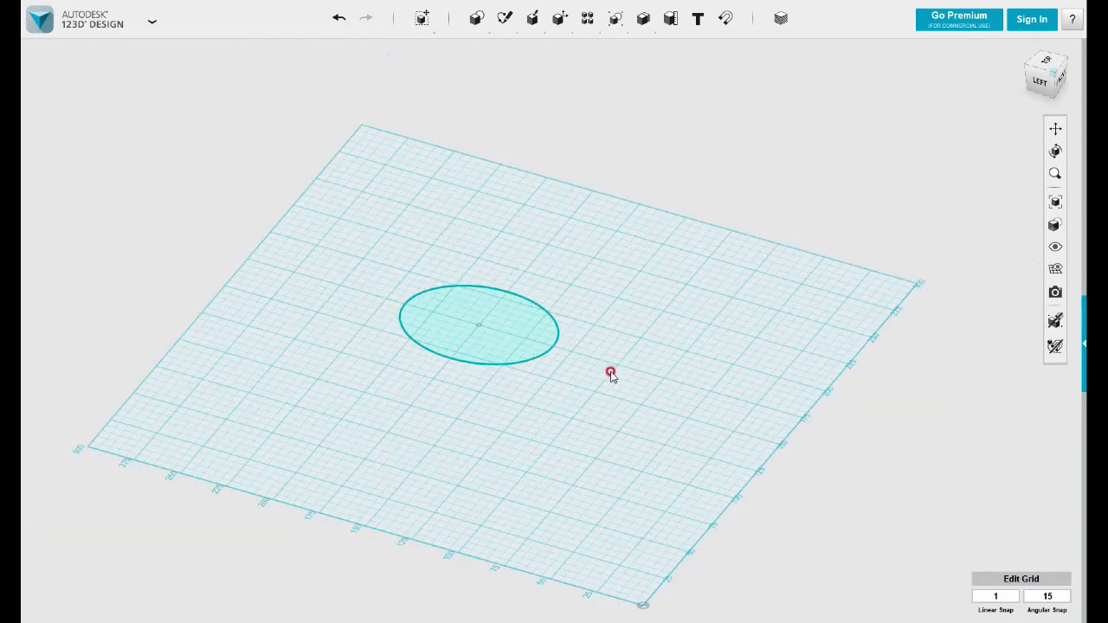
Copy the ellipse and raise the copy vertically above the original on the grid
{"action": "left_click_drag", "start_coordinate": [606, 372], "coordinate": [424, 265]}
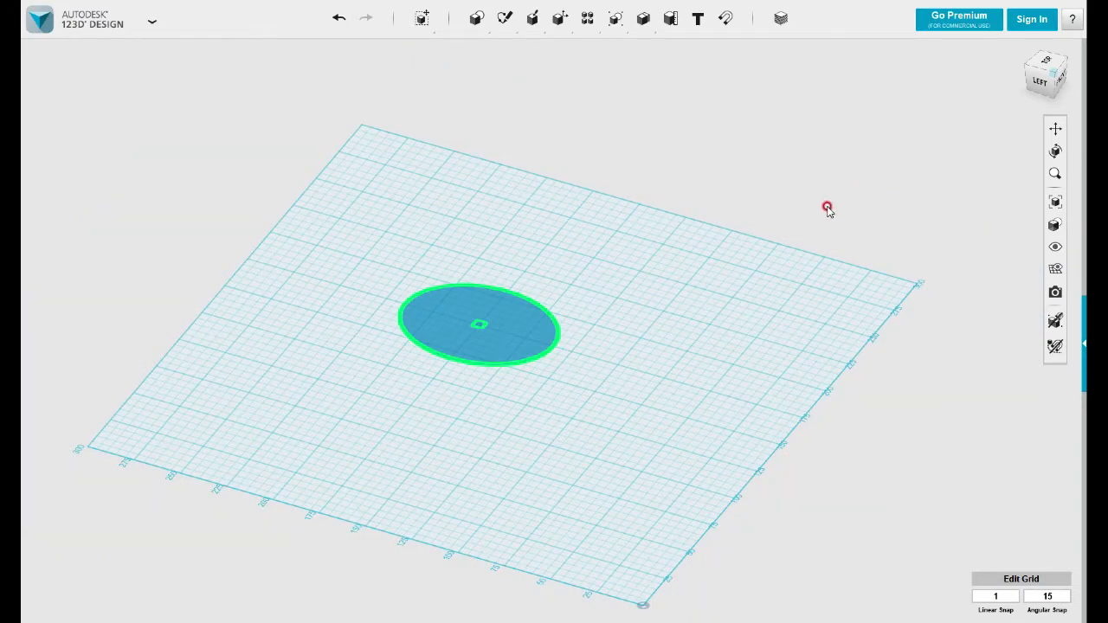
{"action": "key", "text": "ctrl+t"}
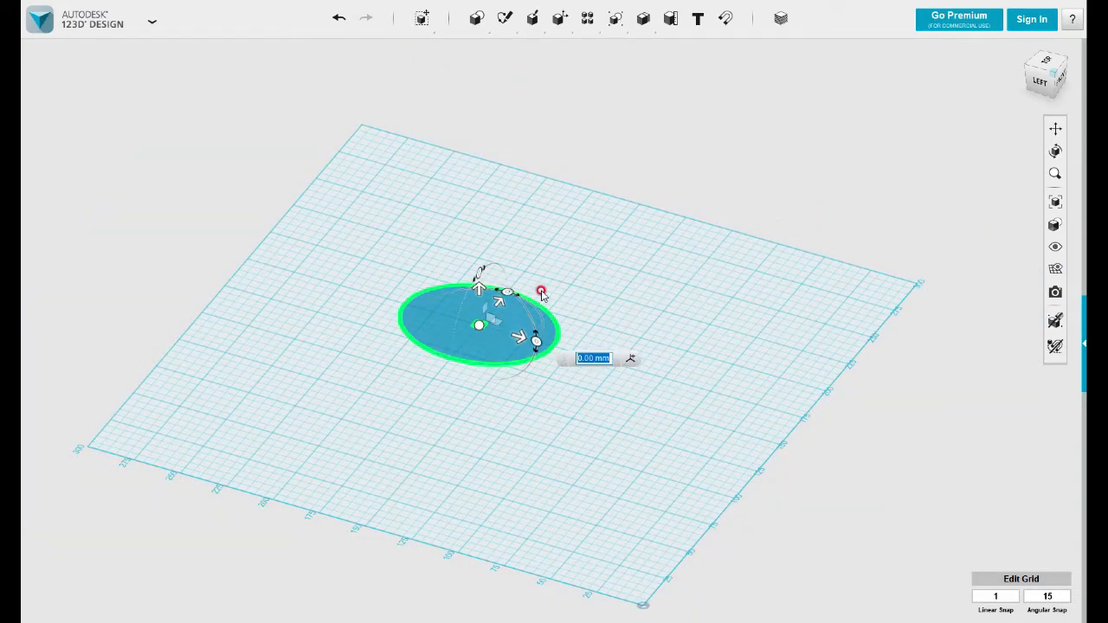
{"action": "left_click_drag", "start_coordinate": [475, 292], "coordinate": [478, 219]}
{"action": "mouse_move", "coordinate": [704, 453]}
{"action": "right_mouse_down"}
{"action": "mouse_move", "coordinate": [751, 415]}
{"action": "mouse_move", "coordinate": [719, 446]}
{"action": "right_mouse_up"}
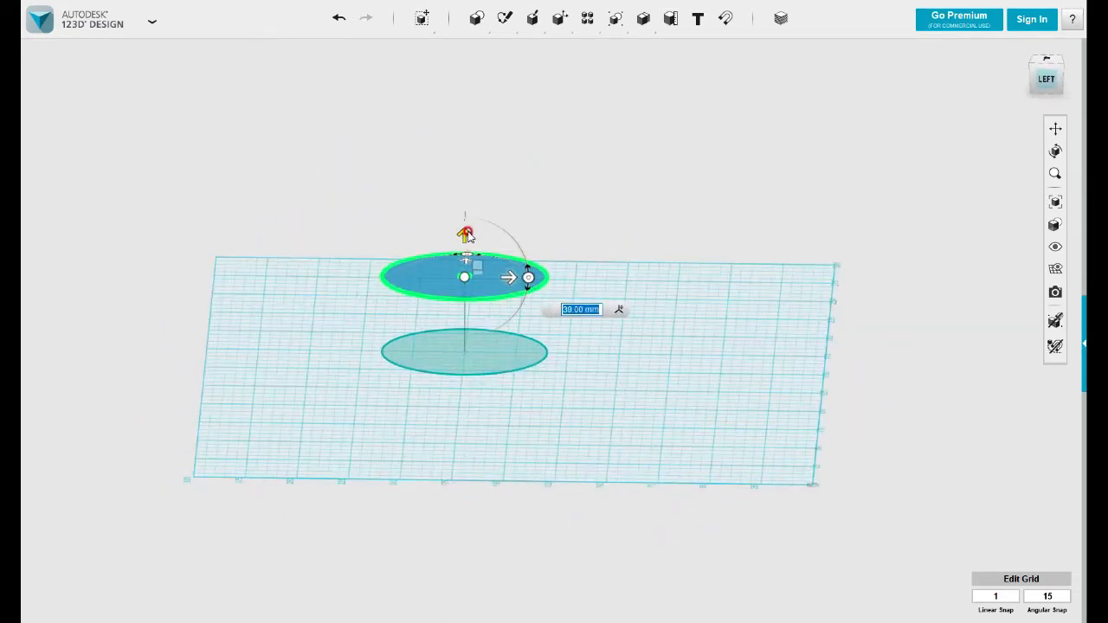
{"action": "left_click_drag", "start_coordinate": [462, 239], "coordinate": [462, 248]}
{"action": "left_click", "coordinate": [632, 267]}
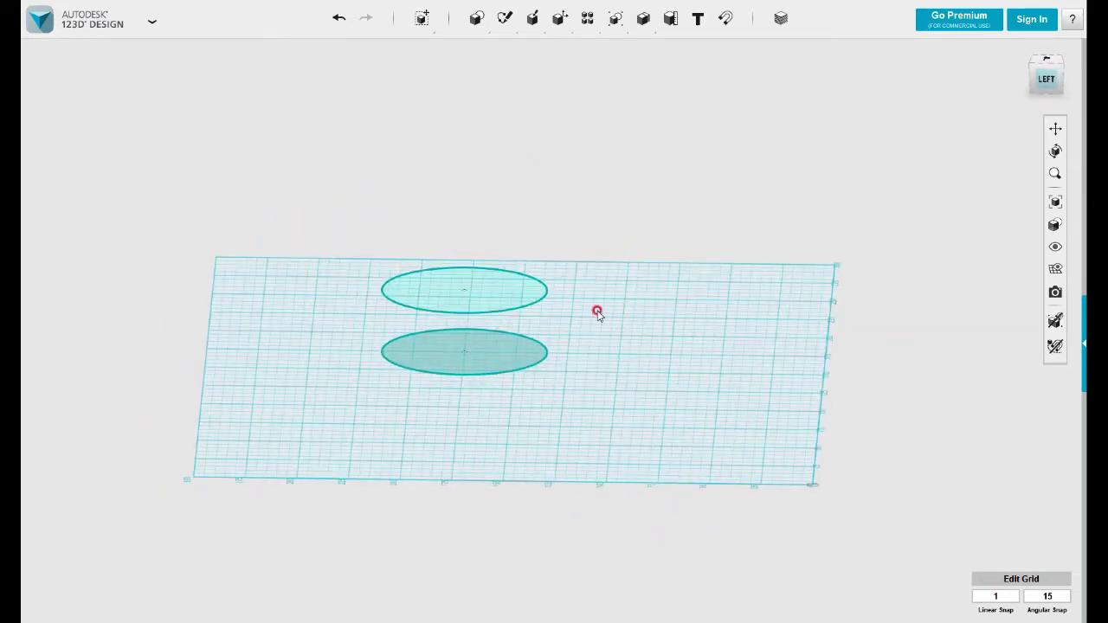
Copy the raised ellipse and lift the new copy higher to form a third, topmost profile
{"action": "left_click", "coordinate": [506, 292]}
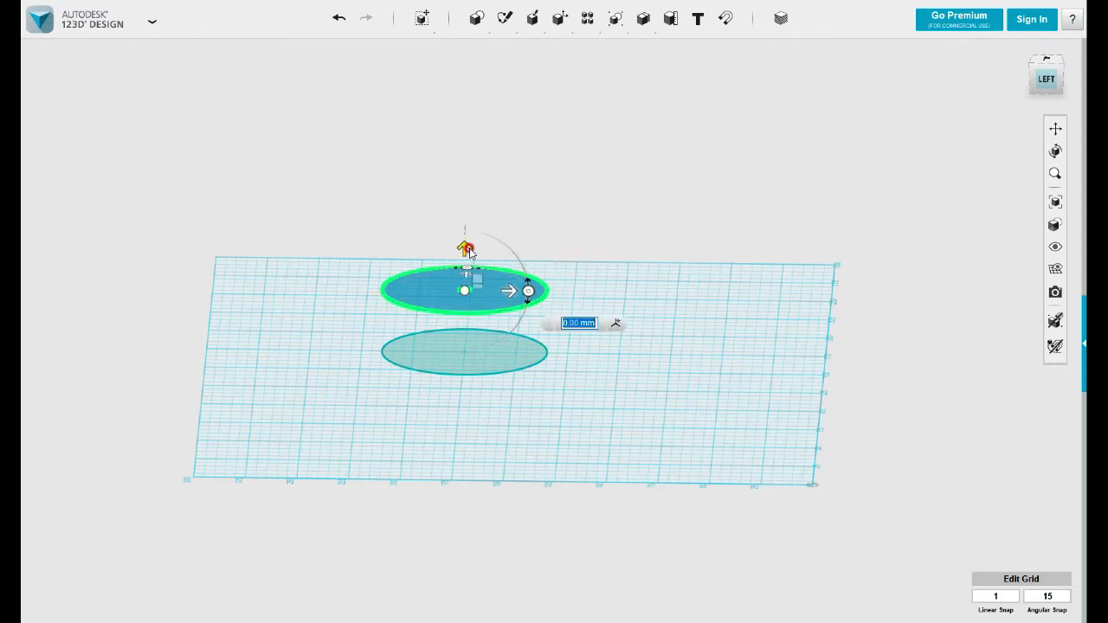
{"action": "left_click_drag", "start_coordinate": [462, 249], "coordinate": [464, 168]}
{"action": "left_click", "coordinate": [645, 198]}
{"action": "right_click_drag", "start_coordinate": [645, 197], "coordinate": [628, 223]}
Scale the topmost ellipse down uniformly to a small neck-sized profile
{"action": "left_click", "coordinate": [496, 190]}
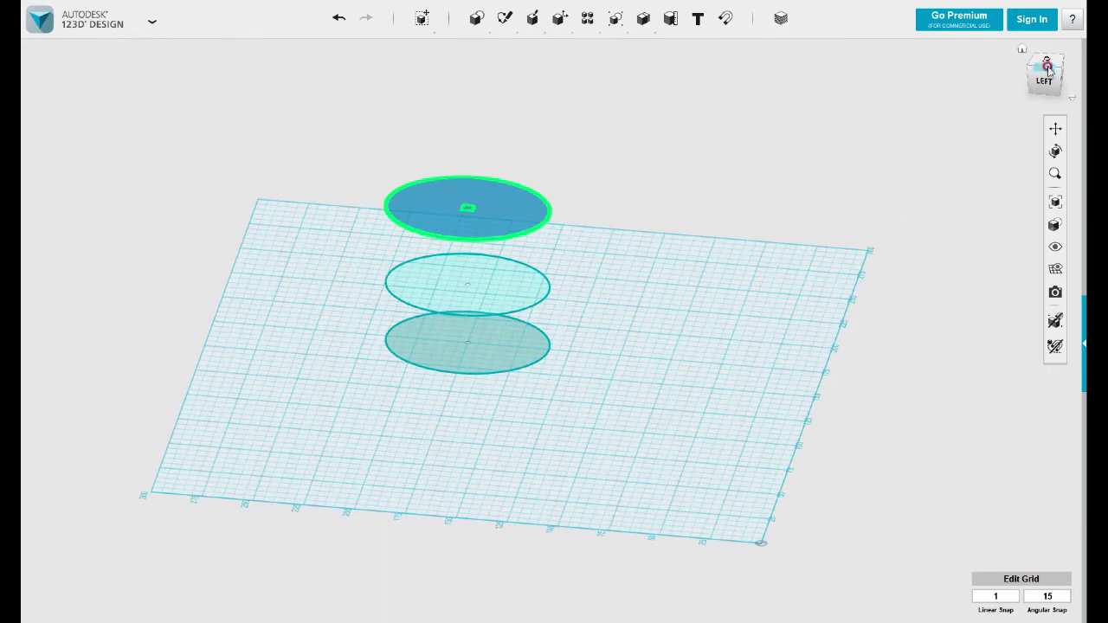
{"action": "right_click_drag", "start_coordinate": [746, 294], "coordinate": [654, 282]}
{"action": "left_click", "coordinate": [515, 213]}
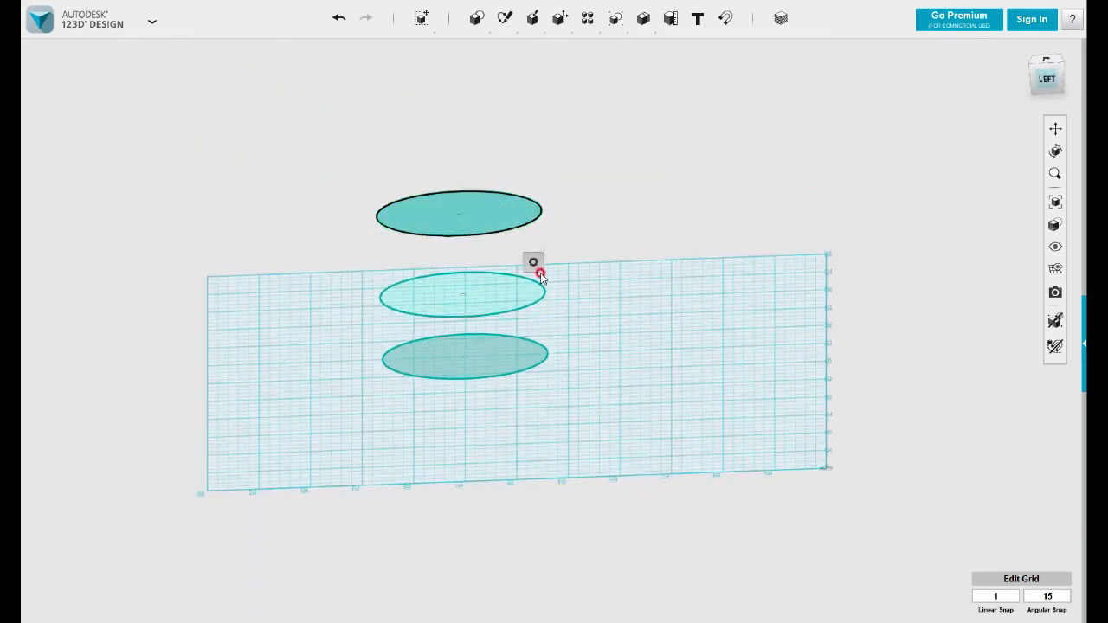
{"action": "mouse_move", "coordinate": [534, 264]}
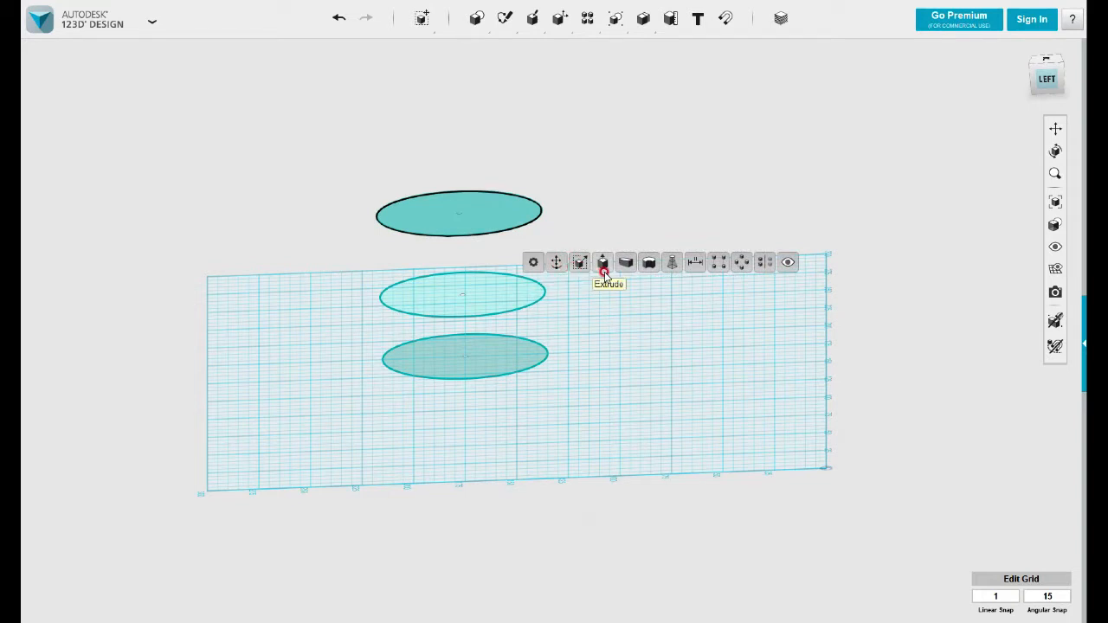
{"action": "left_click", "coordinate": [580, 265]}
{"action": "left_click_drag", "start_coordinate": [482, 216], "coordinate": [468, 213]}
{"action": "left_click", "coordinate": [552, 313]}
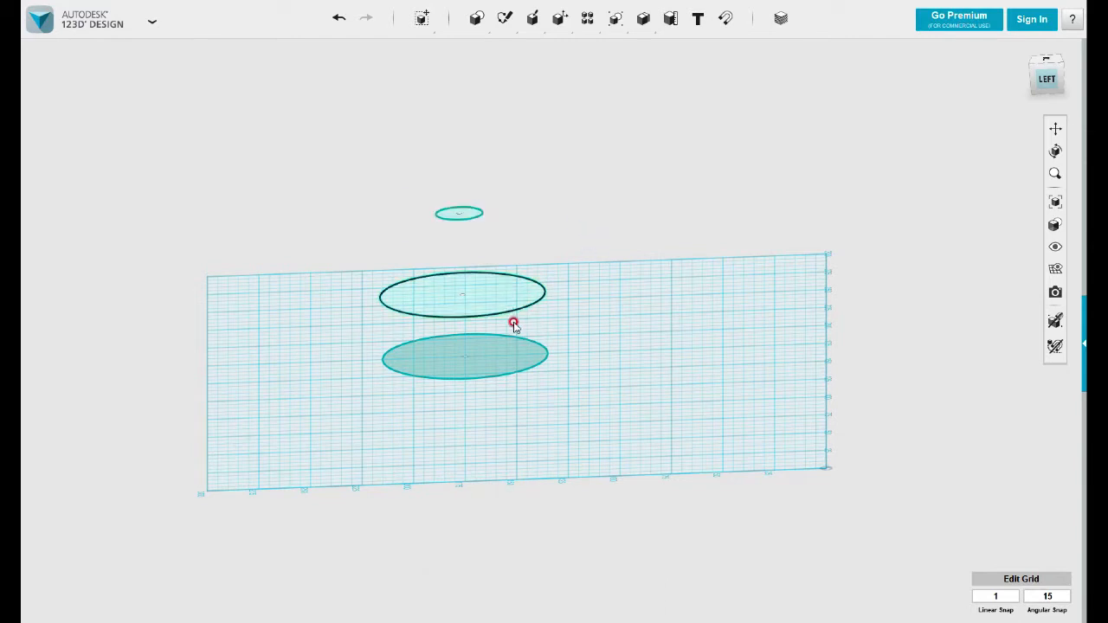
Scale the bottom ellipse down uniformly by a factor of about 0.53
{"action": "left_click", "coordinate": [526, 368]}
{"action": "mouse_move", "coordinate": [545, 422]}
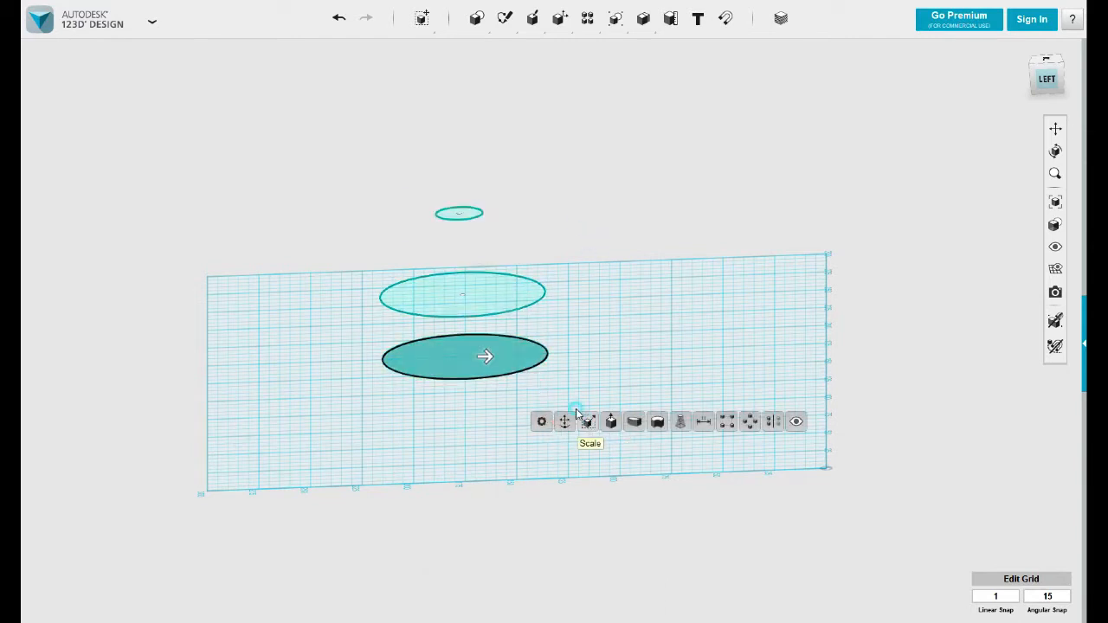
{"action": "left_click", "coordinate": [588, 421]}
{"action": "left_click_drag", "start_coordinate": [487, 359], "coordinate": [481, 358]}
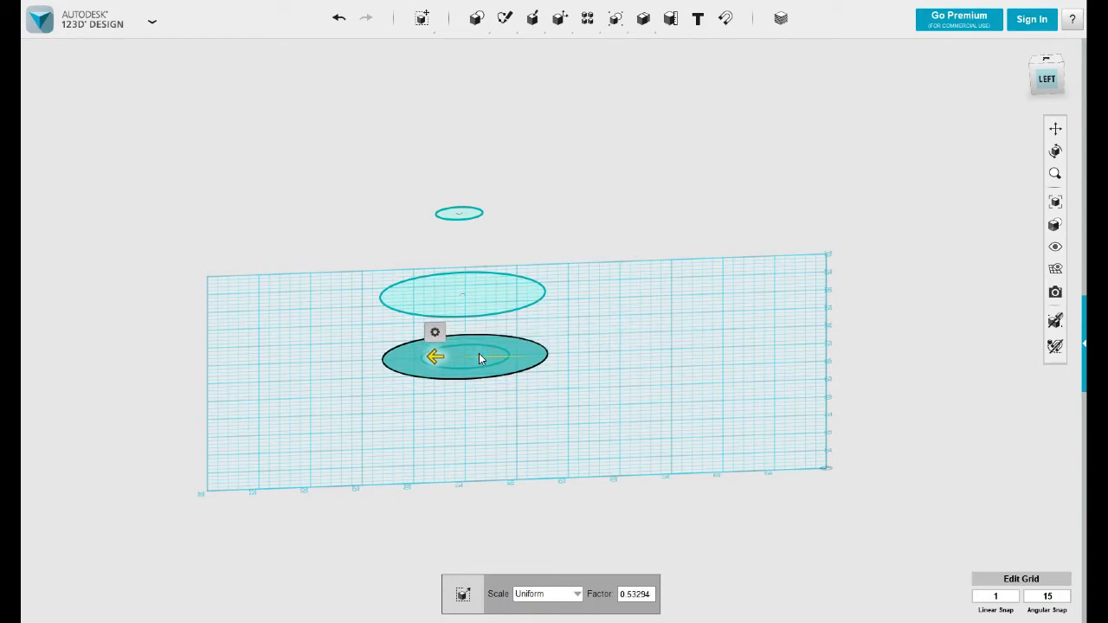
{"action": "left_click", "coordinate": [579, 373]}
Loft a solid between the small bottom ellipse and the wide middle ellipse
{"action": "mouse_move", "coordinate": [579, 373]}
{"action": "right_mouse_down"}
{"action": "mouse_move", "coordinate": [594, 387]}
{"action": "mouse_move", "coordinate": [568, 391]}
{"action": "mouse_move", "coordinate": [591, 363]}
{"action": "right_mouse_up"}
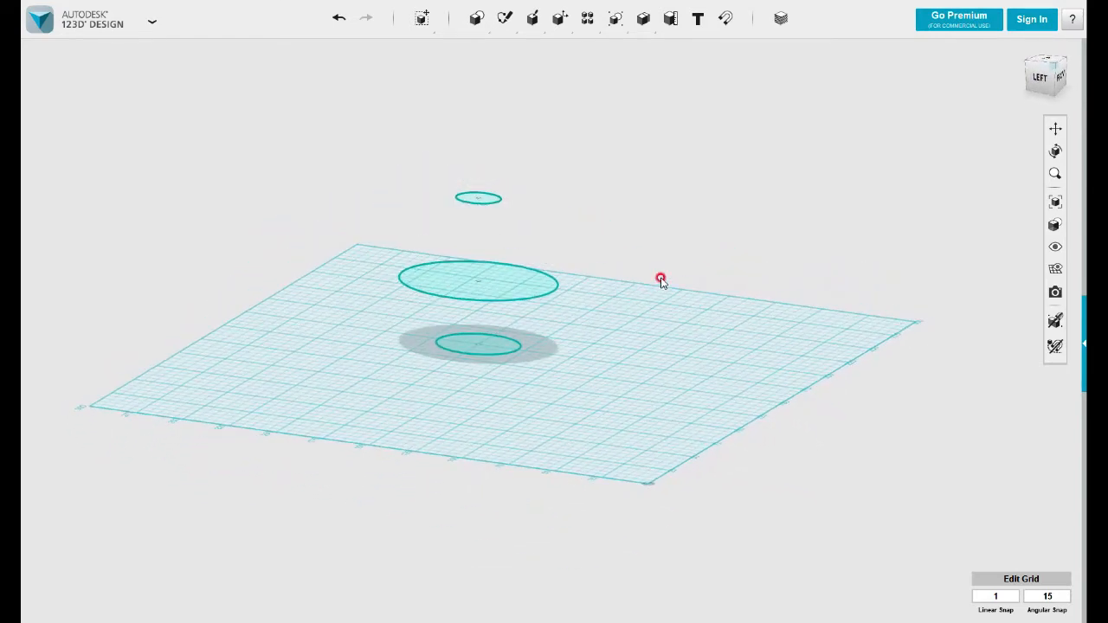
{"action": "mouse_move", "coordinate": [558, 21]}
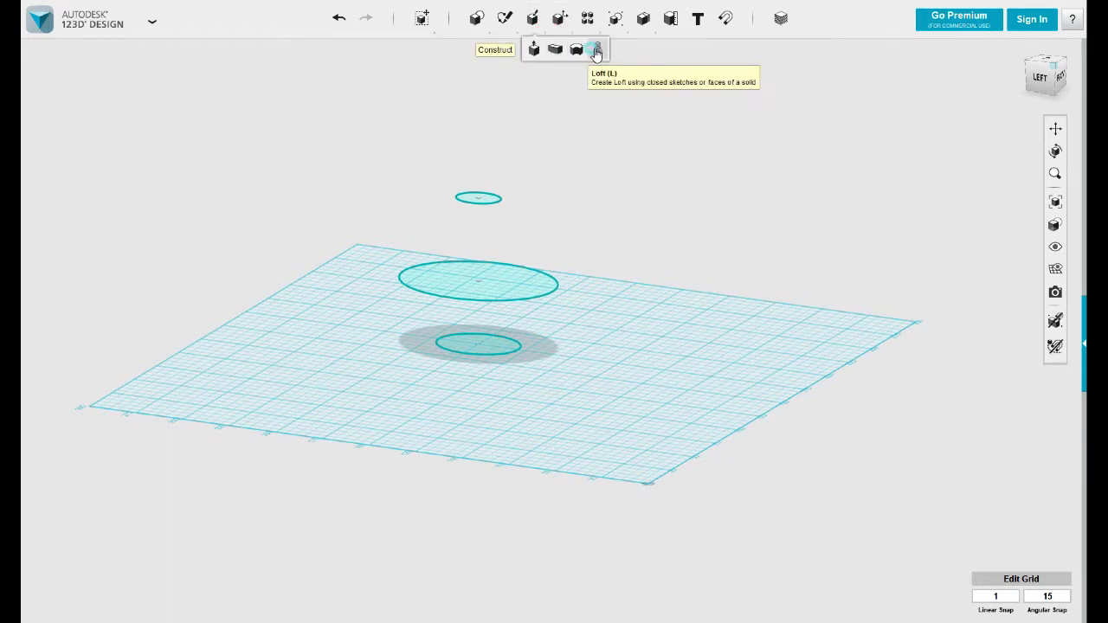
{"action": "left_click", "coordinate": [597, 48]}
{"action": "left_click", "coordinate": [504, 299]}
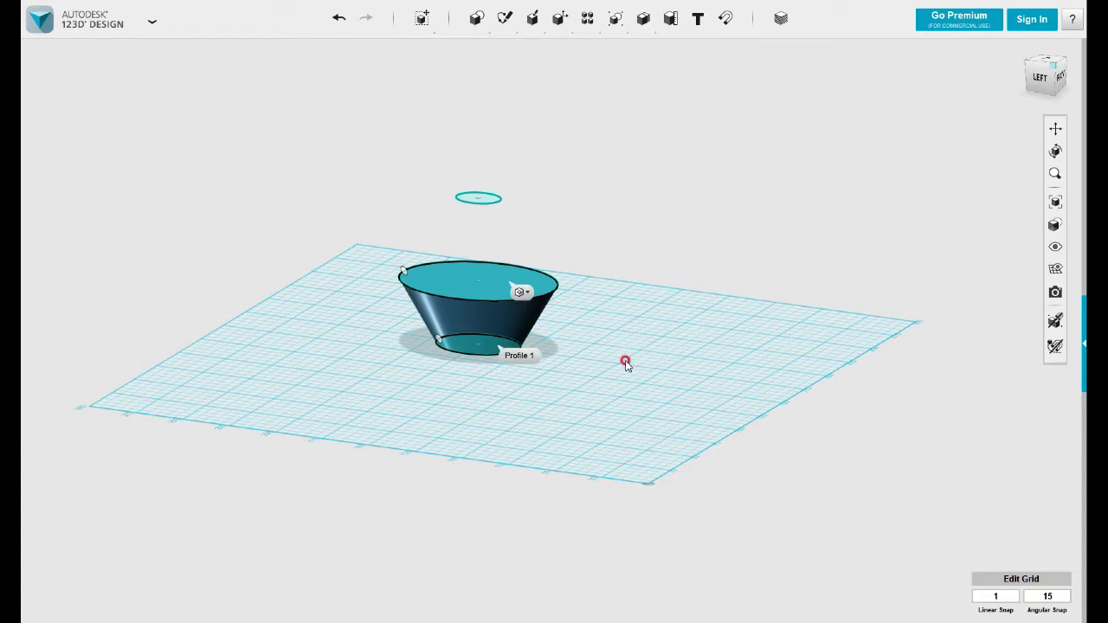
{"action": "left_click", "coordinate": [468, 233]}
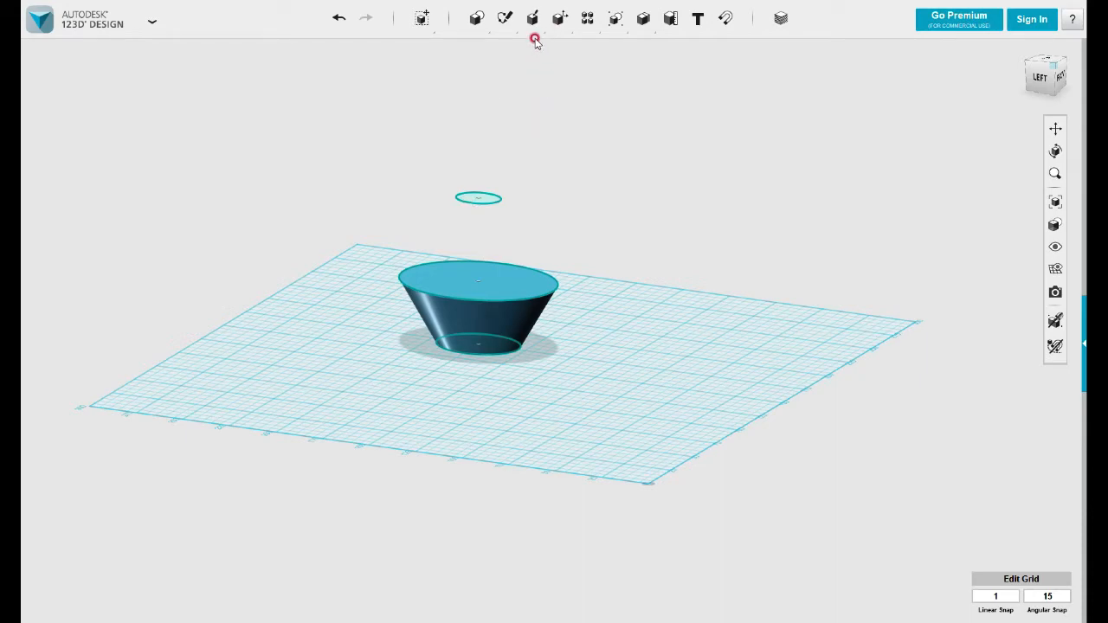
Try a second loft from the wide middle ellipse to the small top ellipse, and undo both lofts
{"action": "mouse_move", "coordinate": [532, 18]}
{"action": "left_click", "coordinate": [597, 48]}
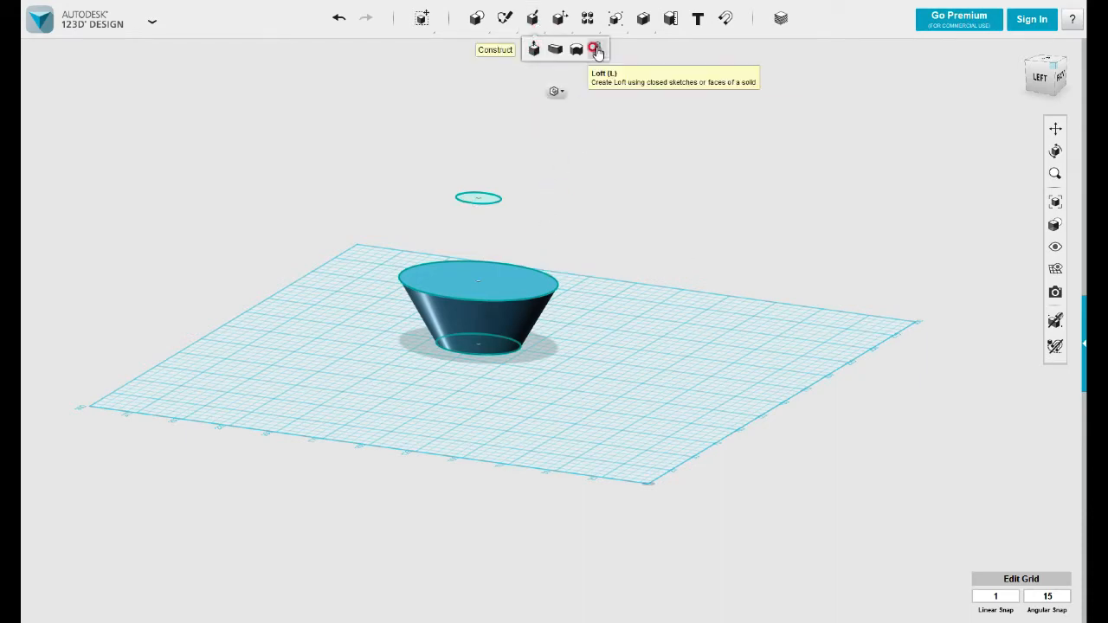
{"action": "left_click", "coordinate": [505, 296]}
{"action": "left_click", "coordinate": [484, 198]}
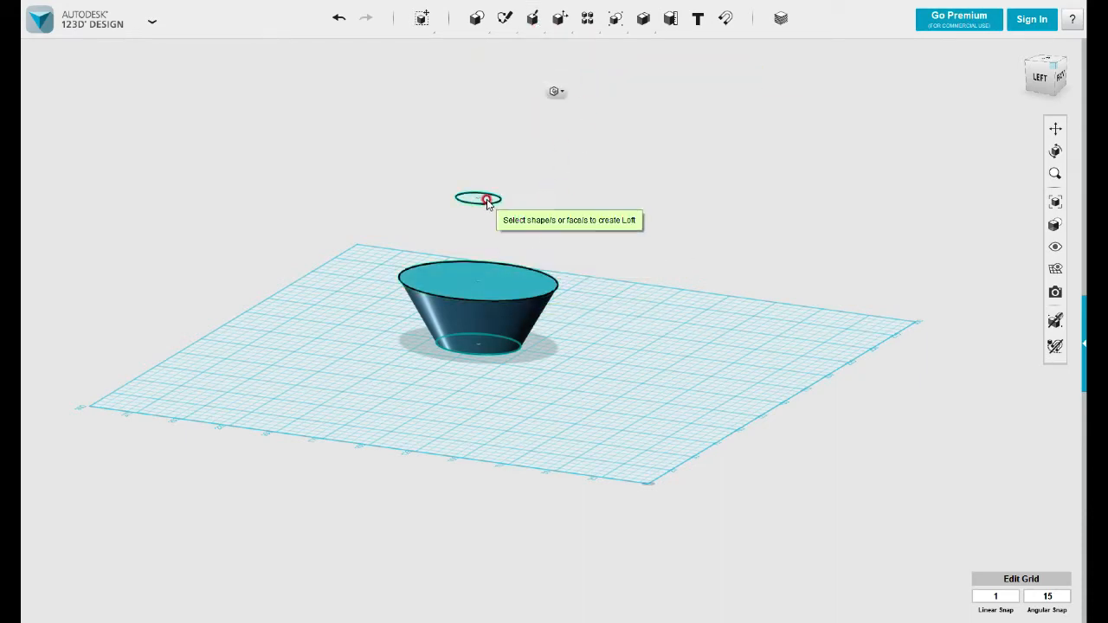
{"action": "left_click", "coordinate": [618, 290]}
{"action": "right_click_drag", "start_coordinate": [618, 290], "coordinate": [599, 329]}
{"action": "key", "text": "ctrl+z"}
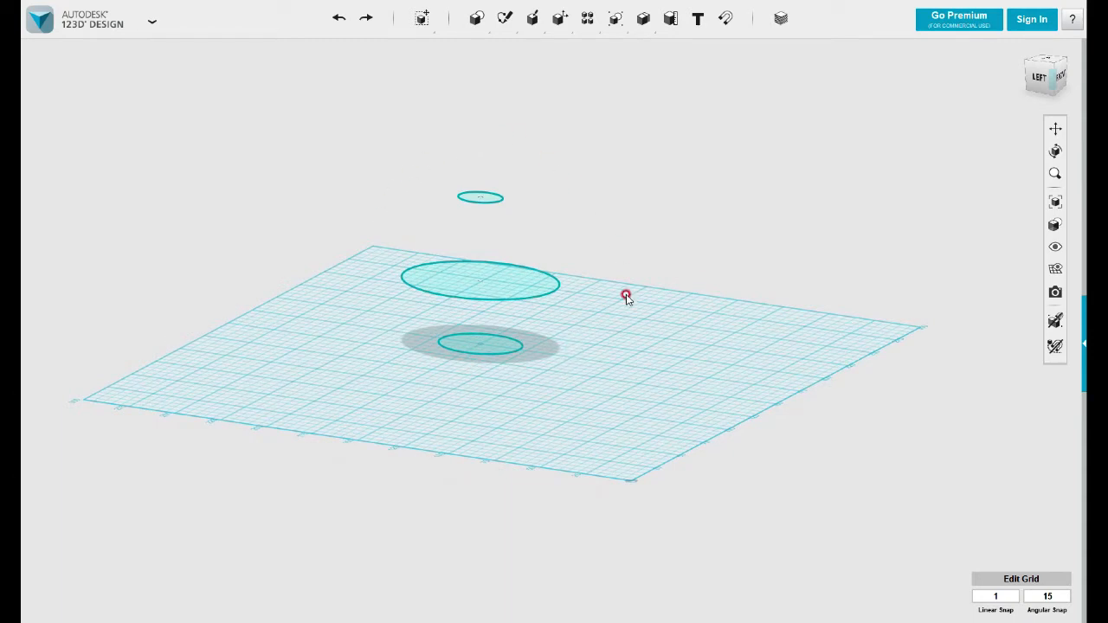
Loft one continuous solid through all three ellipses in order from bottom to top
{"action": "left_click", "coordinate": [496, 349]}
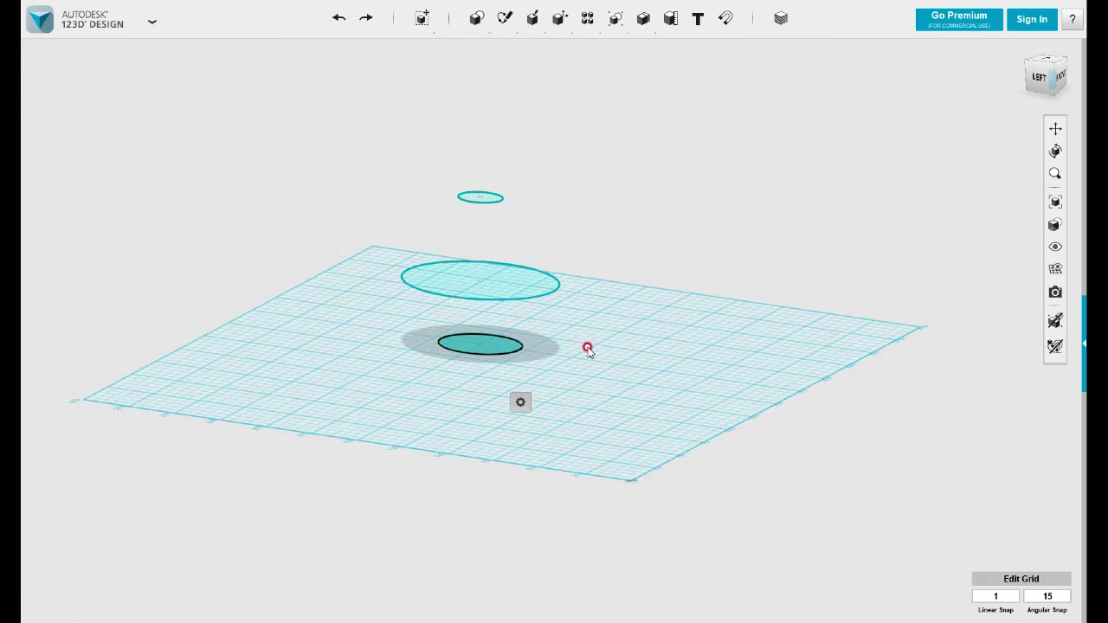
{"action": "left_click", "coordinate": [539, 284], "text": "shift"}
{"action": "left_click", "coordinate": [484, 199], "text": "shift"}
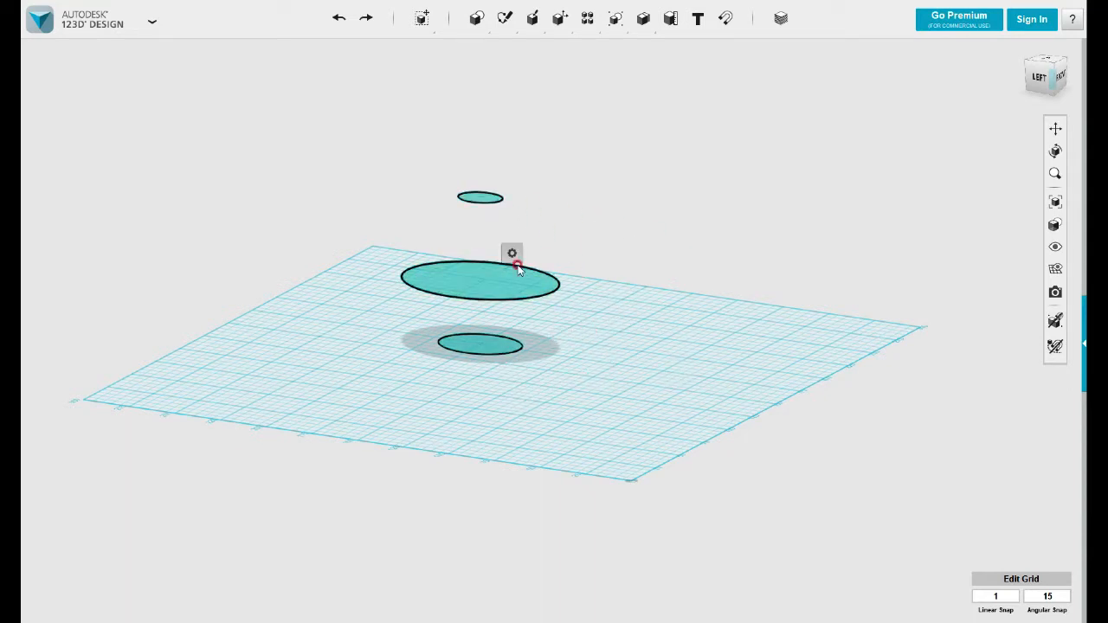
{"action": "mouse_move", "coordinate": [544, 16]}
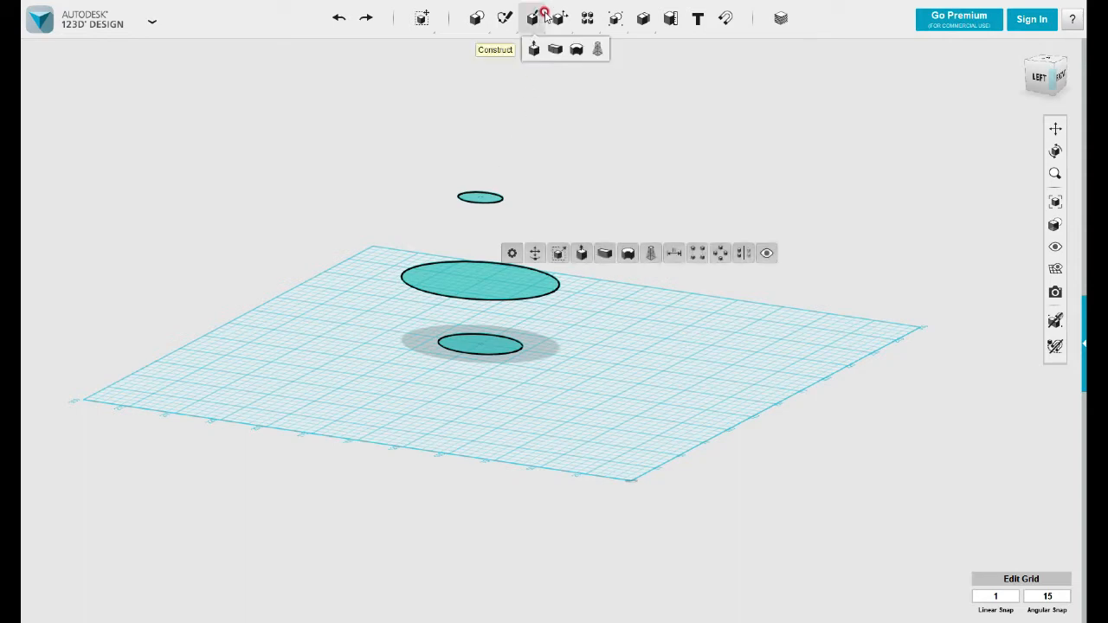
{"action": "left_click", "coordinate": [597, 49]}
{"action": "right_click_drag", "start_coordinate": [603, 233], "coordinate": [581, 269]}
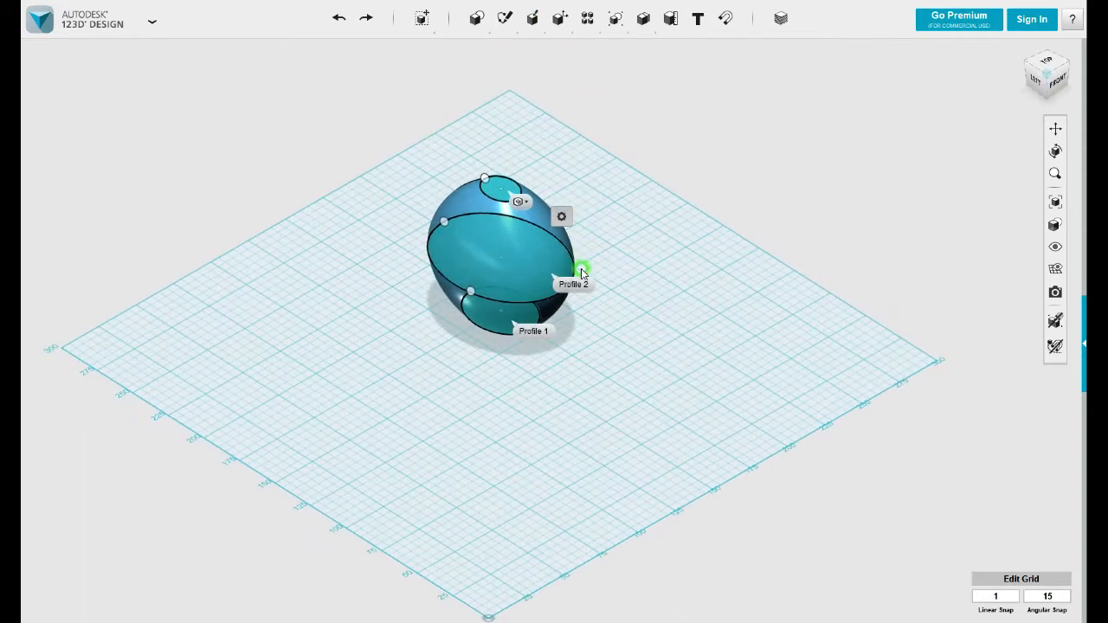
Shift the alignment points on the middle, bottom and top profiles to twist the loft, and finish it
{"action": "scroll", "coordinate": [578, 267], "scroll_direction": "up", "scroll_amount": 3}
{"action": "middle_click_drag", "start_coordinate": [681, 286], "coordinate": [674, 356]}
{"action": "right_click_drag", "start_coordinate": [683, 366], "coordinate": [710, 352]}
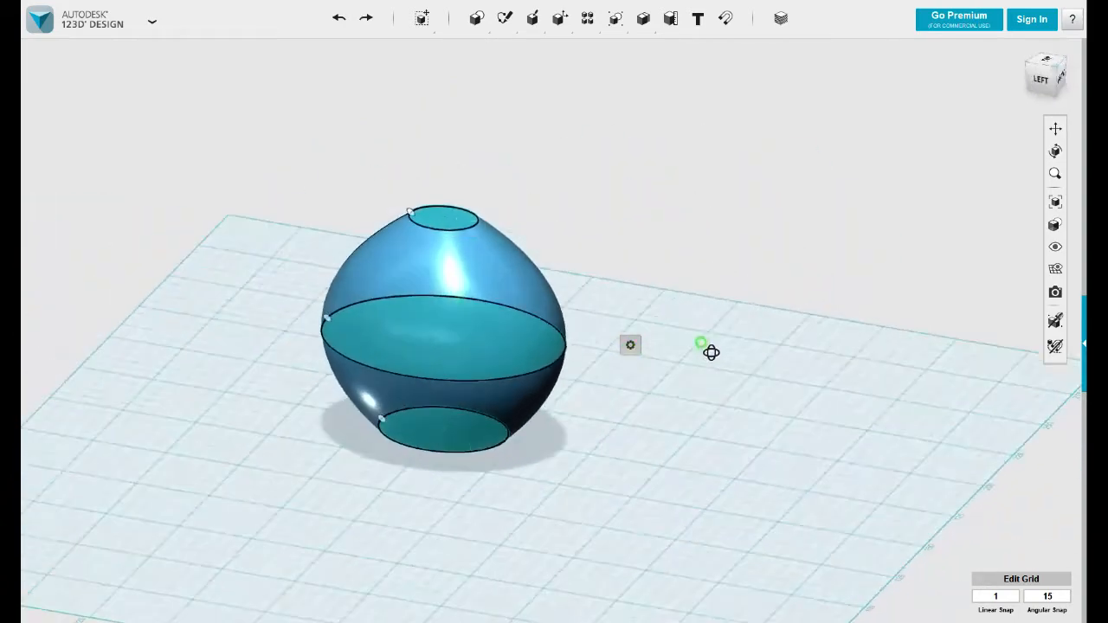
{"action": "left_click", "coordinate": [328, 318]}
{"action": "mouse_move", "coordinate": [338, 360]}
{"action": "left_mouse_down"}
{"action": "mouse_move", "coordinate": [426, 389]}
{"action": "mouse_move", "coordinate": [377, 382]}
{"action": "mouse_move", "coordinate": [356, 361]}
{"action": "left_mouse_up"}
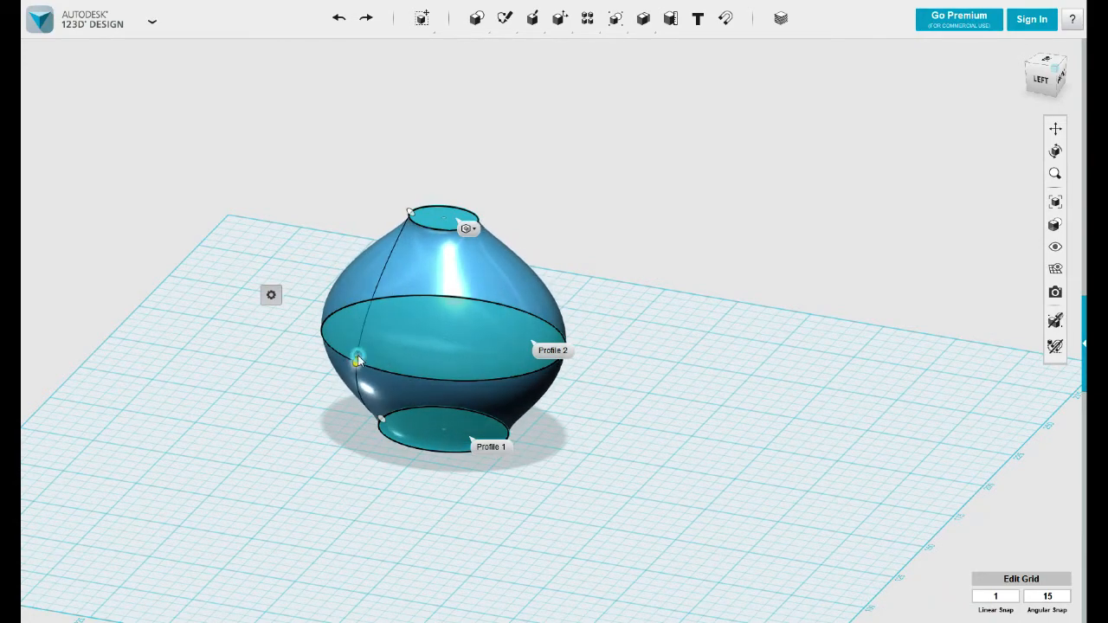
{"action": "right_click_drag", "start_coordinate": [406, 362], "coordinate": [501, 373]}
{"action": "left_click_drag", "start_coordinate": [470, 472], "coordinate": [454, 465]}
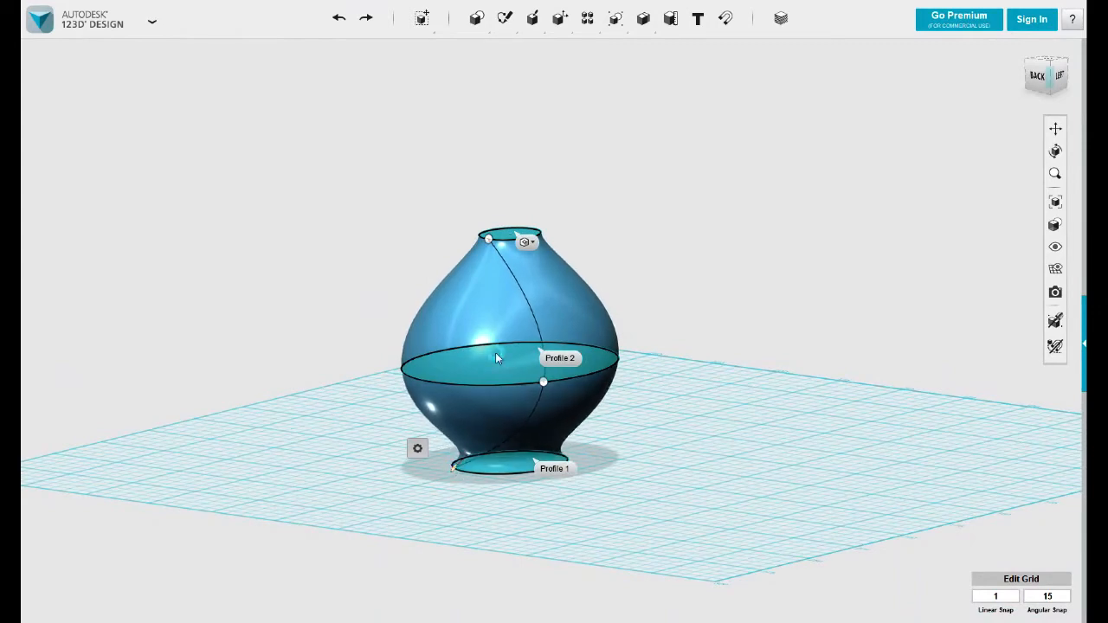
{"action": "mouse_move", "coordinate": [489, 239]}
{"action": "left_mouse_down"}
{"action": "mouse_move", "coordinate": [504, 245]}
{"action": "mouse_move", "coordinate": [481, 237]}
{"action": "left_mouse_up"}
{"action": "left_click", "coordinate": [681, 306]}
Undo the three-profile loft, keeping the bottom ellipse at its scaled-down size
{"action": "mouse_move", "coordinate": [681, 306]}
{"action": "right_mouse_down"}
{"action": "mouse_move", "coordinate": [522, 321]}
{"action": "mouse_move", "coordinate": [584, 326]}
{"action": "right_mouse_up"}
{"action": "key", "text": "ctrl+z"}
{"action": "key", "text": "ctrl+z"}
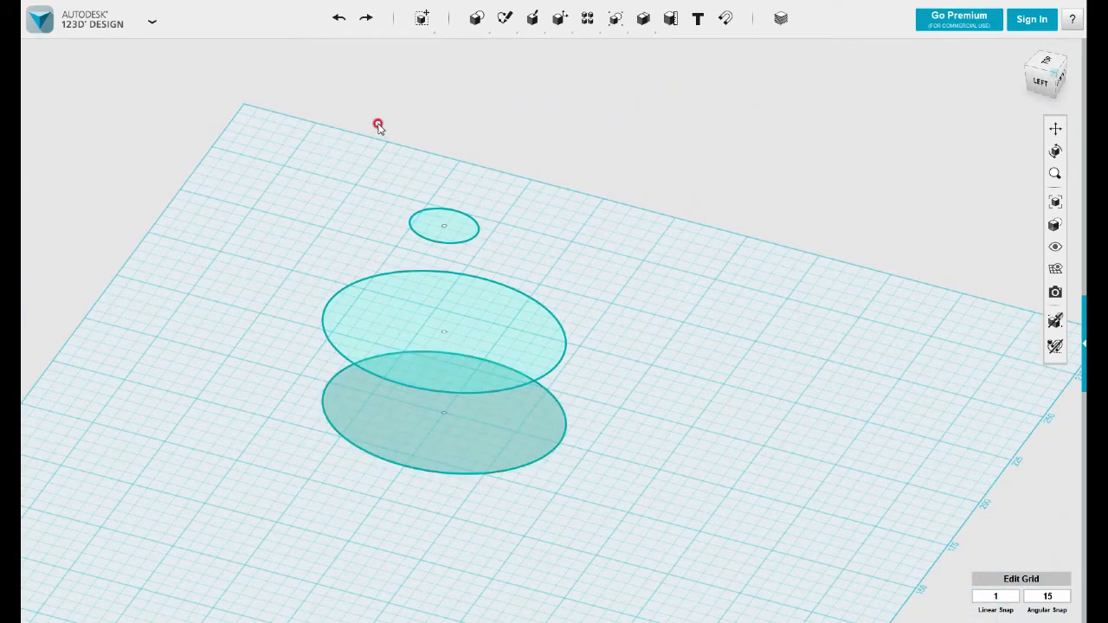
{"action": "left_click", "coordinate": [367, 19]}
Loft the three ellipses in the order bottom, top, middle, and undo the finished loft
{"action": "left_click", "coordinate": [483, 429]}
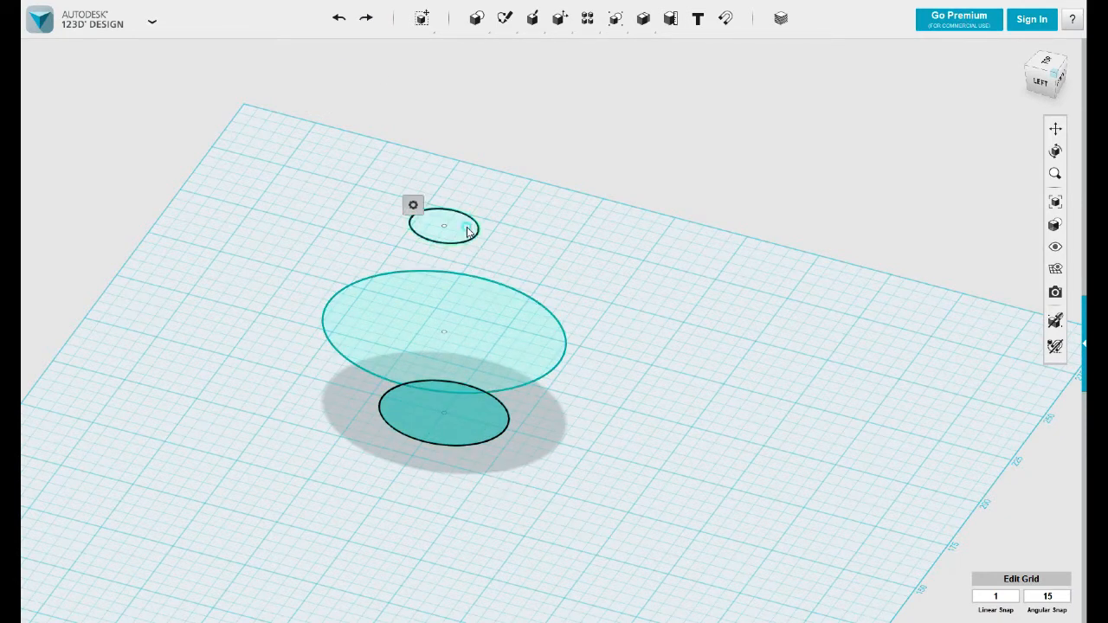
{"action": "left_click", "coordinate": [422, 215], "text": "shift"}
{"action": "left_click", "coordinate": [540, 349], "text": "shift"}
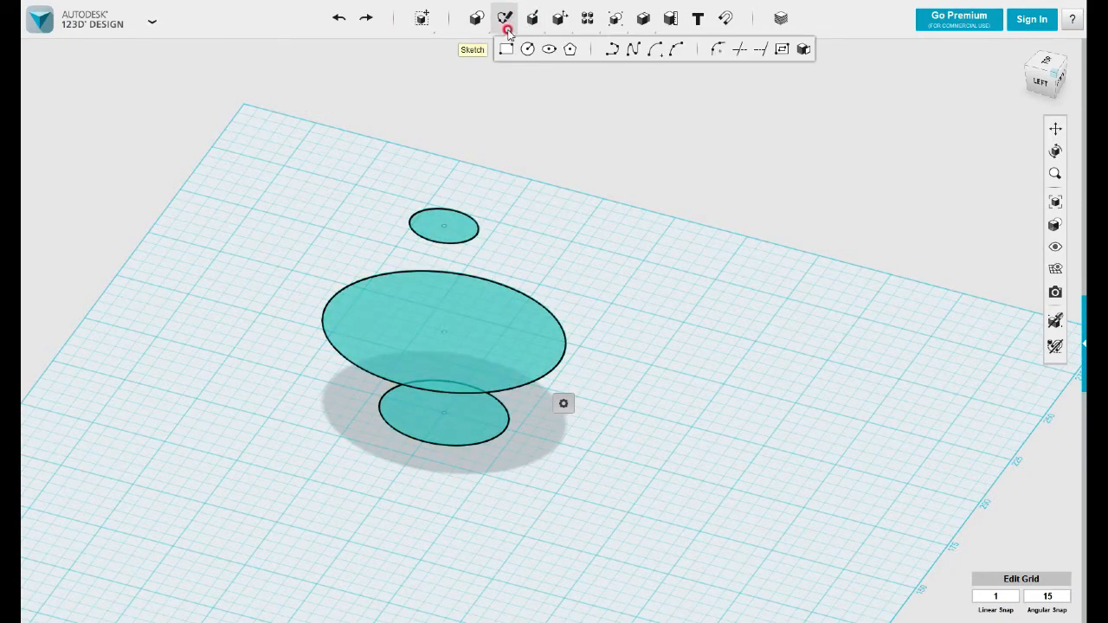
{"action": "mouse_move", "coordinate": [532, 19]}
{"action": "left_click", "coordinate": [600, 50]}
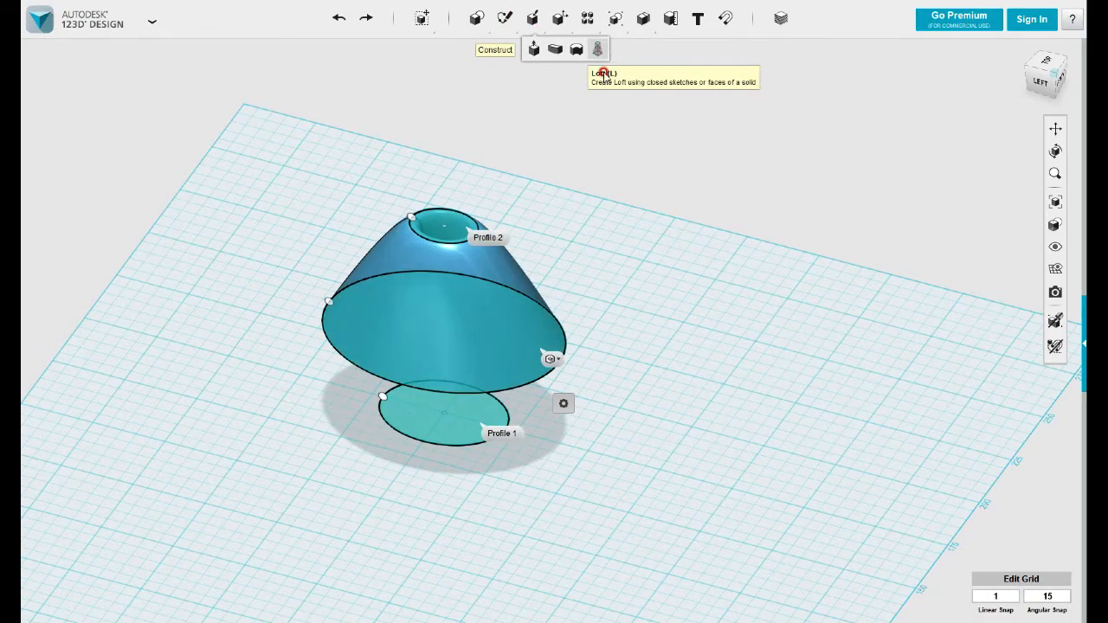
{"action": "mouse_move", "coordinate": [598, 367]}
{"action": "right_mouse_down"}
{"action": "mouse_move", "coordinate": [603, 271]}
{"action": "mouse_move", "coordinate": [576, 386]}
{"action": "mouse_move", "coordinate": [592, 359]}
{"action": "mouse_move", "coordinate": [601, 372]}
{"action": "right_mouse_up"}
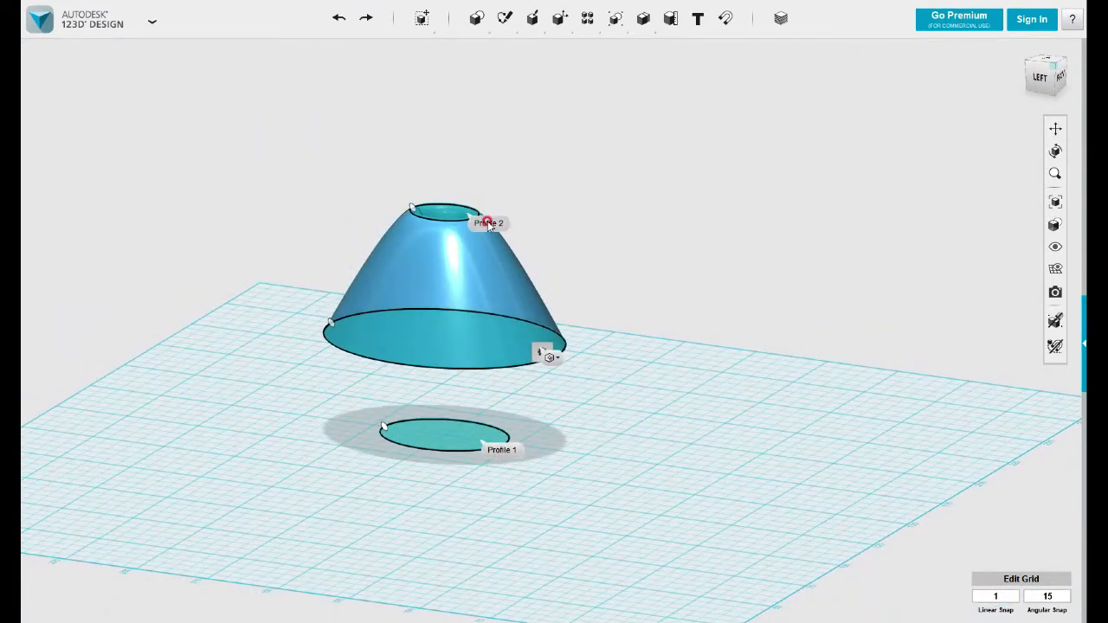
{"action": "right_click_drag", "start_coordinate": [518, 368], "coordinate": [534, 390]}
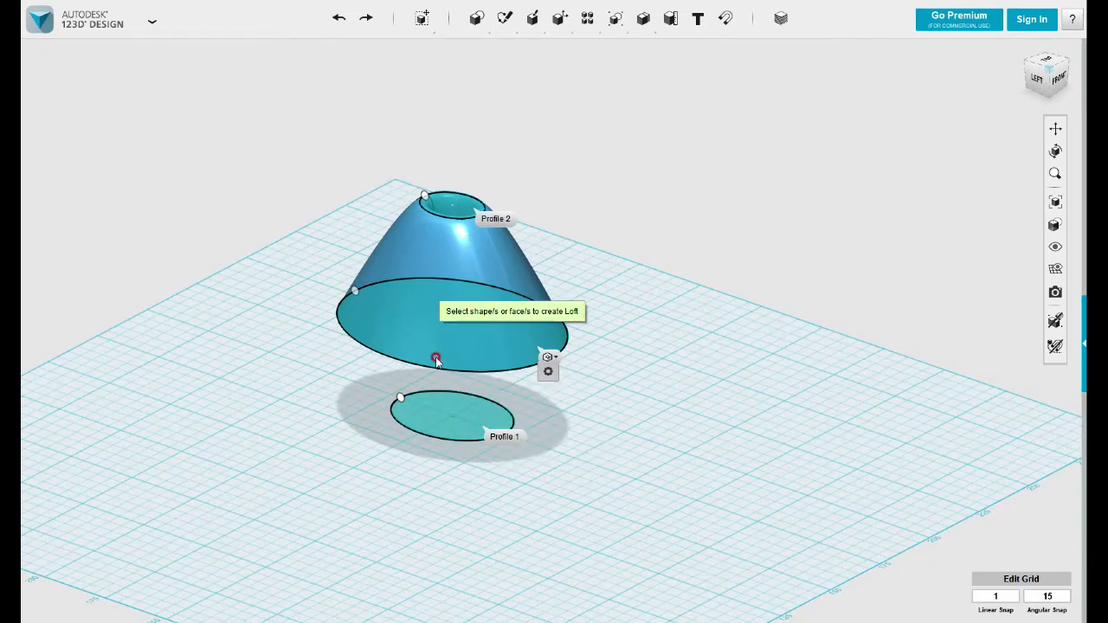
{"action": "left_click", "coordinate": [660, 271]}
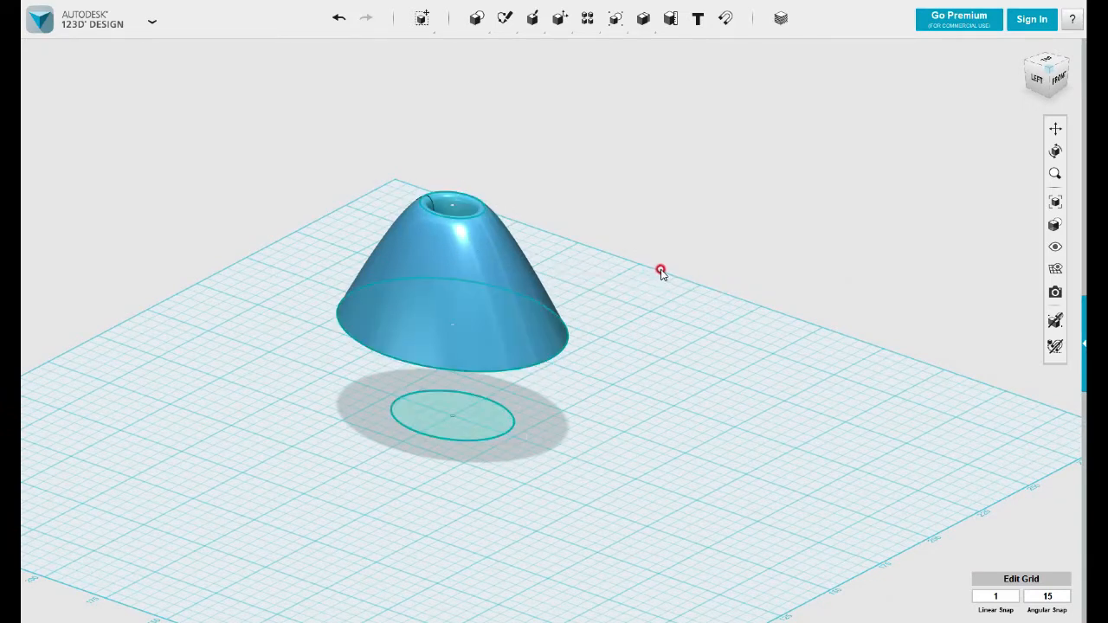
{"action": "key", "text": "ctrl+z"}
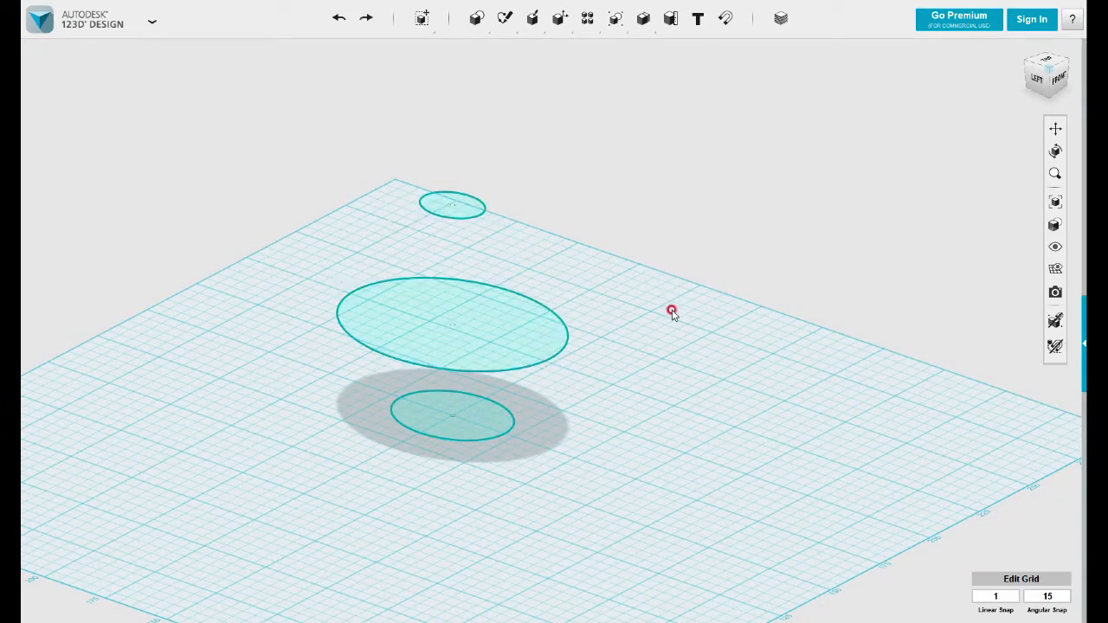
Try to loft all three ellipses after selecting them together with one selection window
{"action": "left_click_drag", "start_coordinate": [660, 505], "coordinate": [230, 98]}
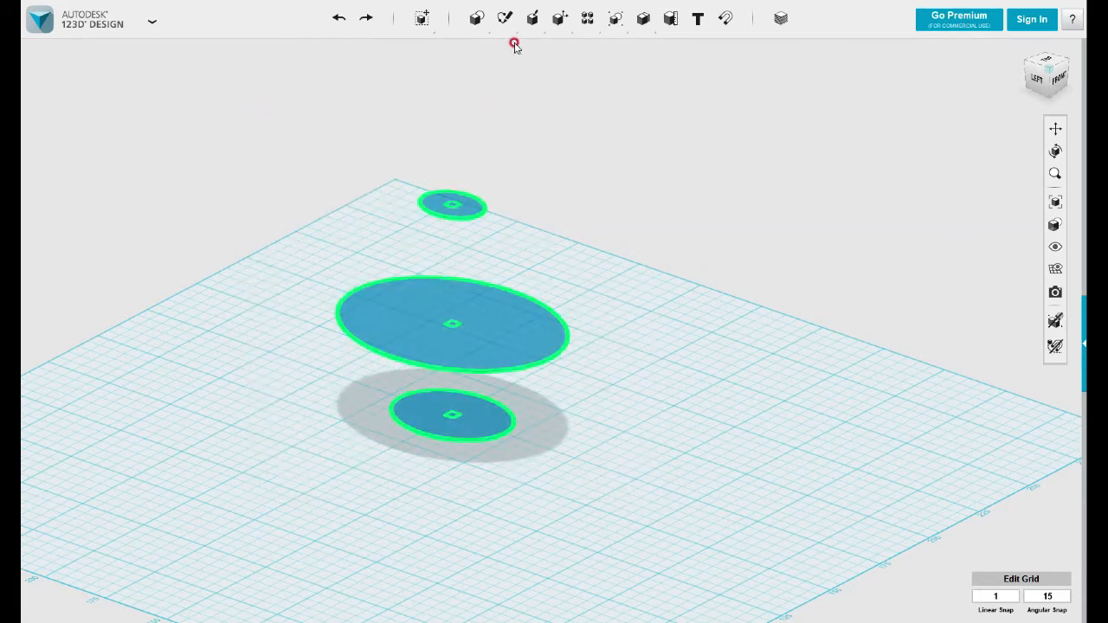
{"action": "mouse_move", "coordinate": [531, 26]}
{"action": "left_click", "coordinate": [595, 51]}
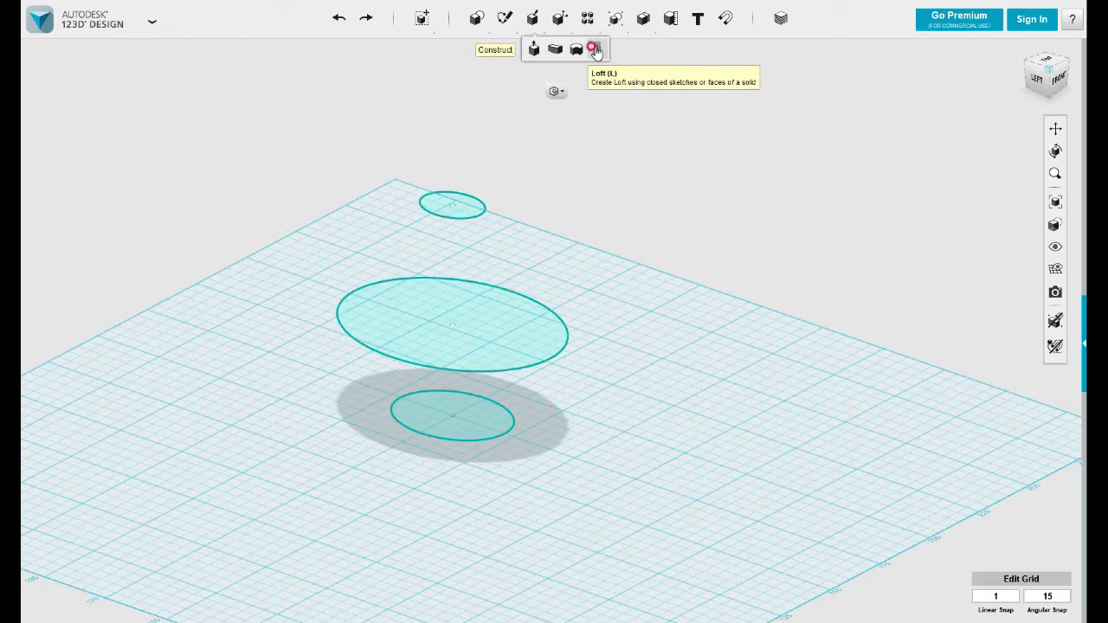
{"action": "left_click", "coordinate": [570, 92]}
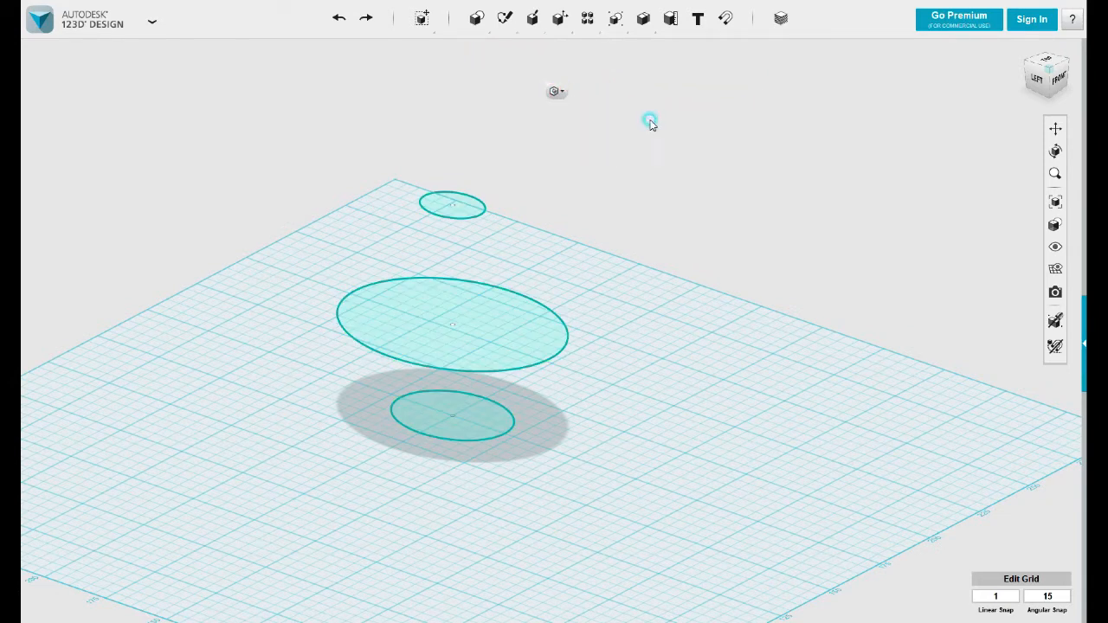
Try choosing the bottom, middle and top ellipses as profiles within the running Loft command, and undo the loft
{"action": "left_click", "coordinate": [477, 423]}
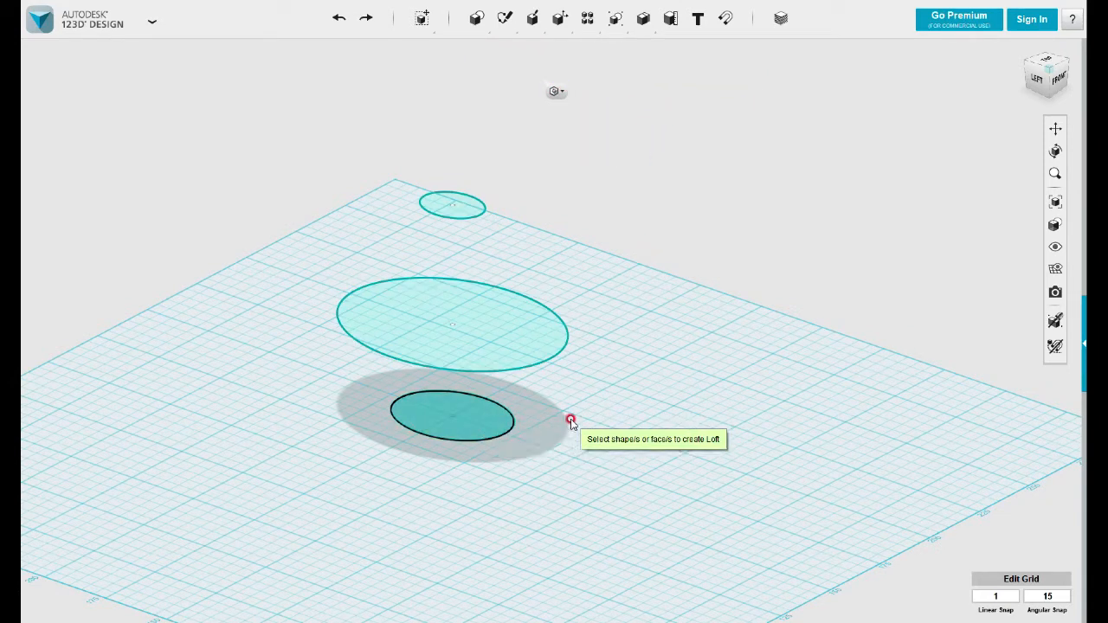
{"action": "left_click", "coordinate": [532, 355]}
{"action": "left_click", "coordinate": [475, 212]}
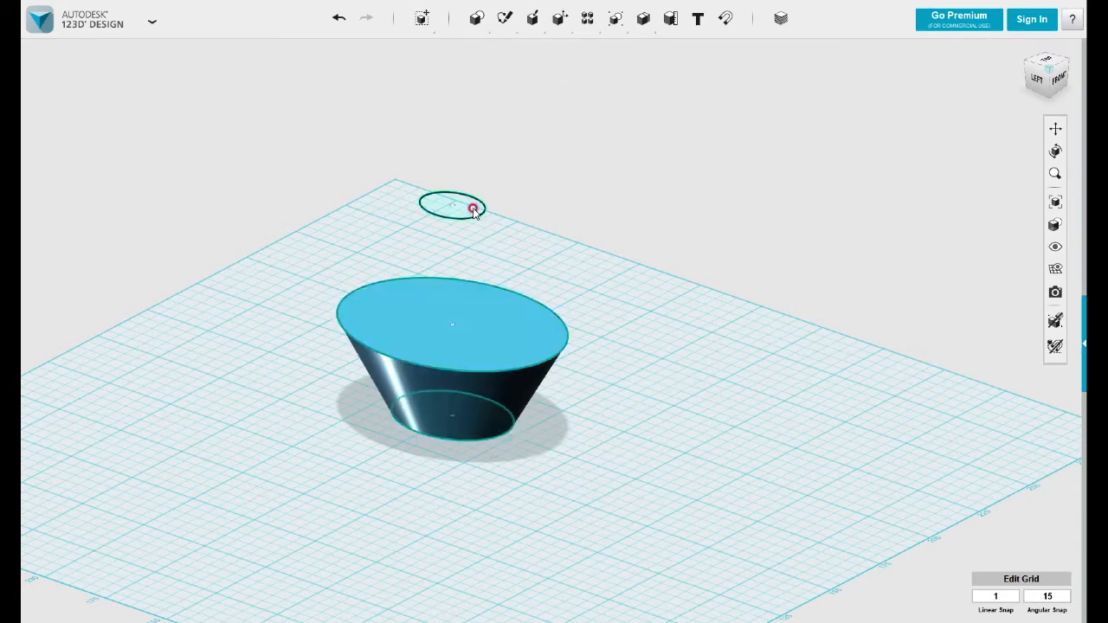
{"action": "key", "text": "ctrl+z"}
Preselect the bottom, middle and top ellipses in that order and loft one solid through all three
{"action": "mouse_move", "coordinate": [547, 34]}
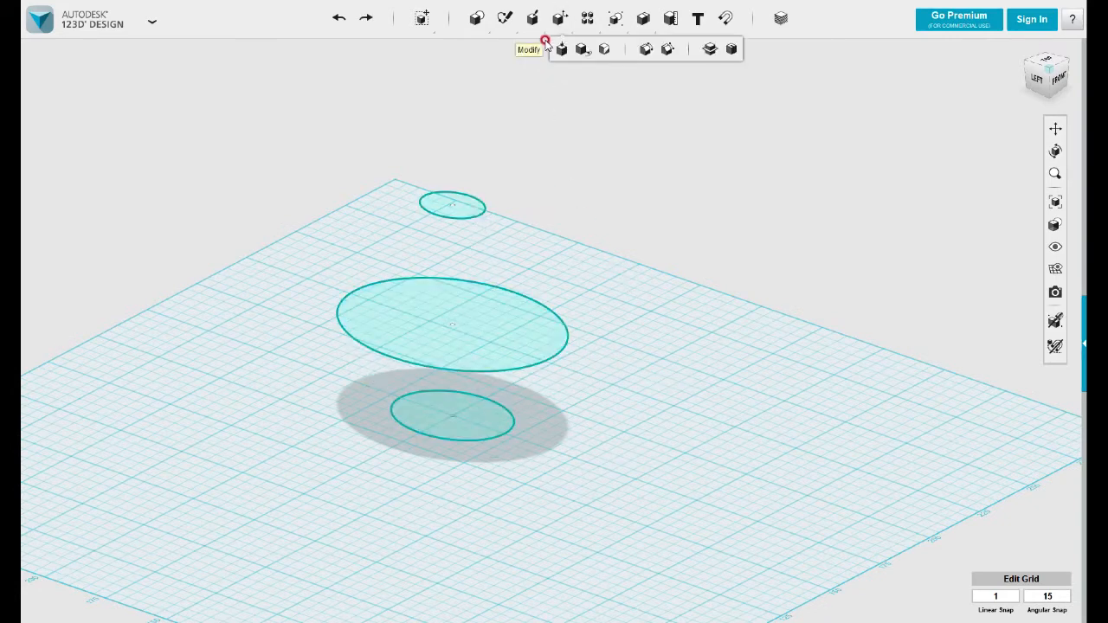
{"action": "left_click", "coordinate": [485, 424]}
{"action": "left_click", "coordinate": [504, 313], "text": "shift"}
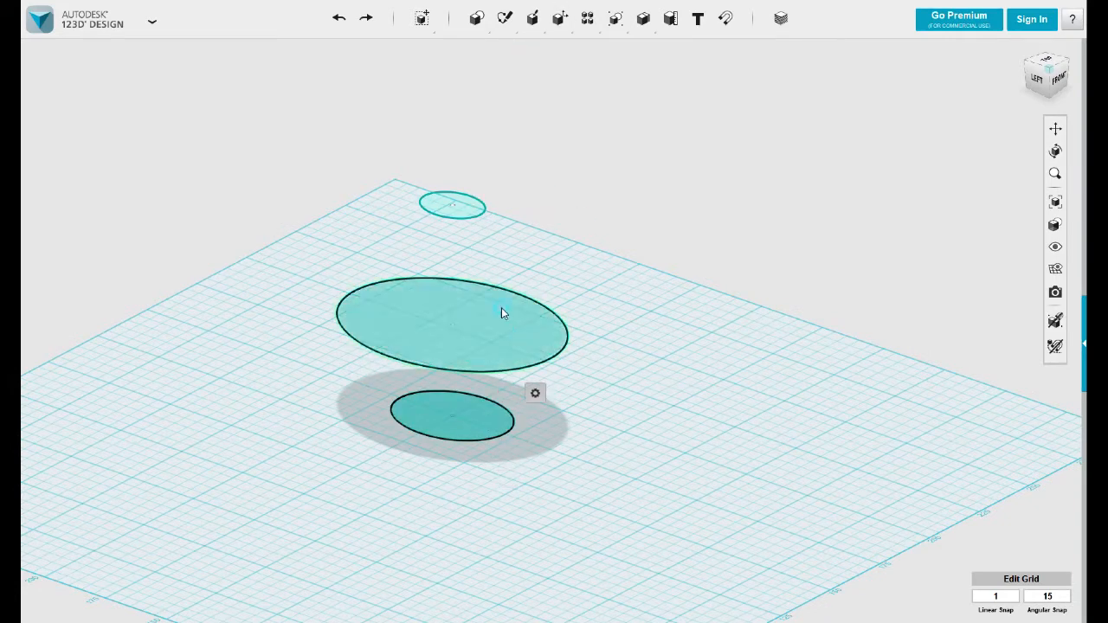
{"action": "left_click", "coordinate": [462, 205], "text": "shift"}
{"action": "mouse_move", "coordinate": [490, 267]}
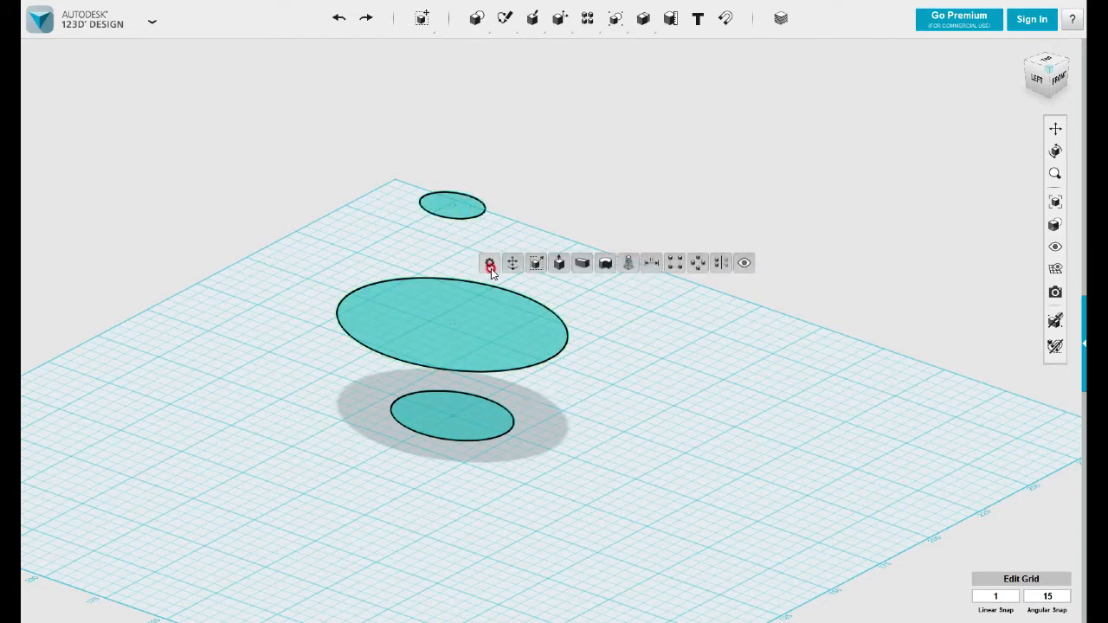
{"action": "left_click", "coordinate": [627, 262]}
{"action": "left_click", "coordinate": [612, 362]}
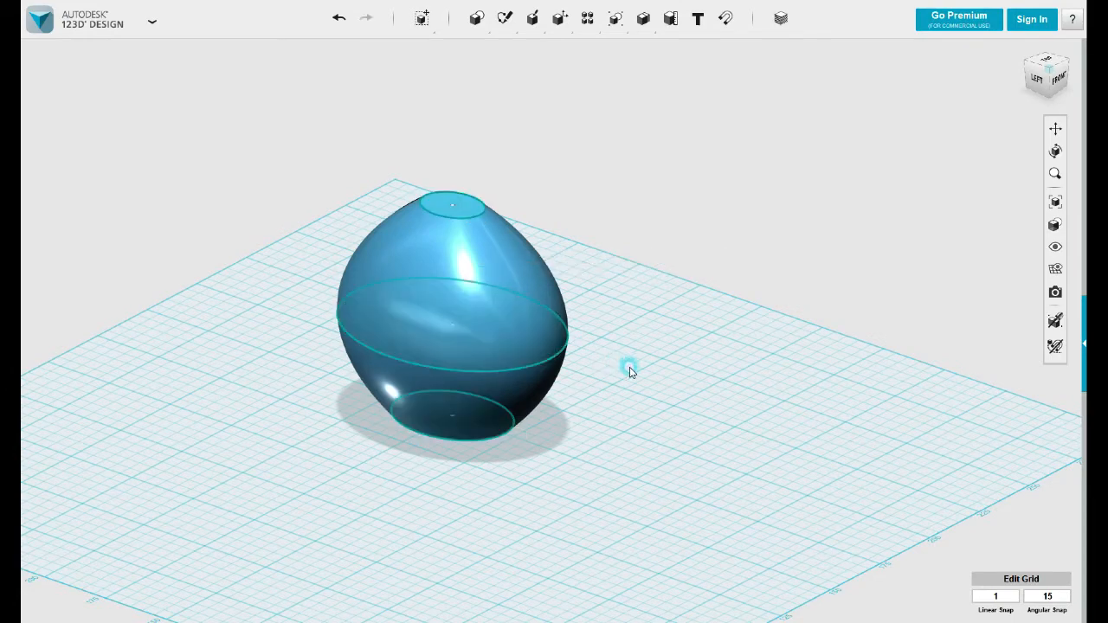
{"action": "right_click_drag", "start_coordinate": [630, 365], "coordinate": [592, 389]}
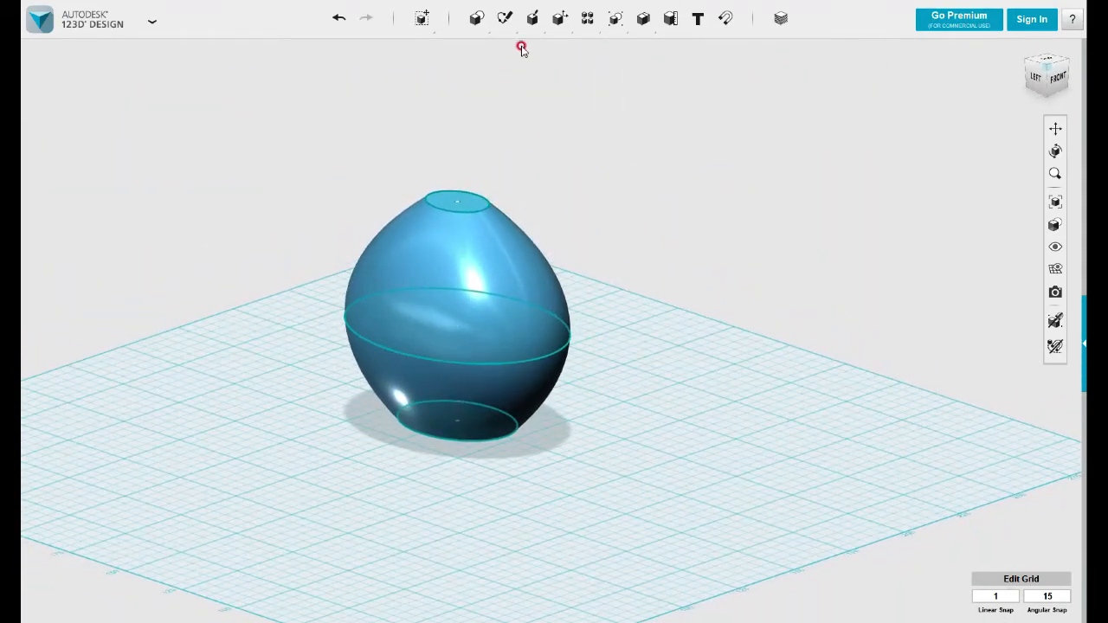
{"action": "mouse_move", "coordinate": [533, 21]}
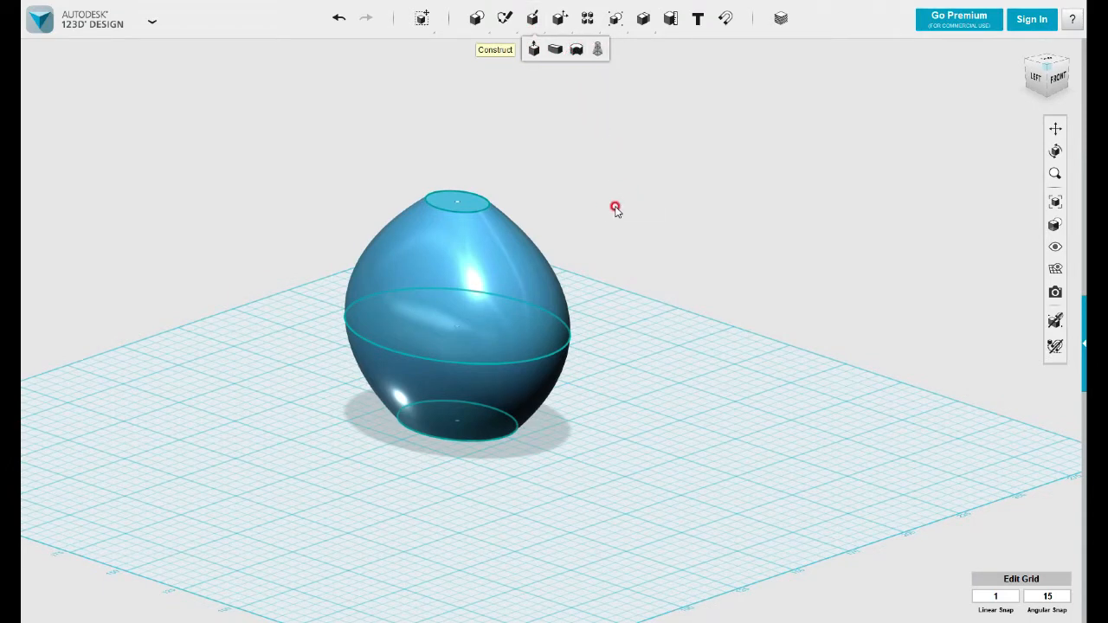
{"action": "left_click", "coordinate": [530, 71]}
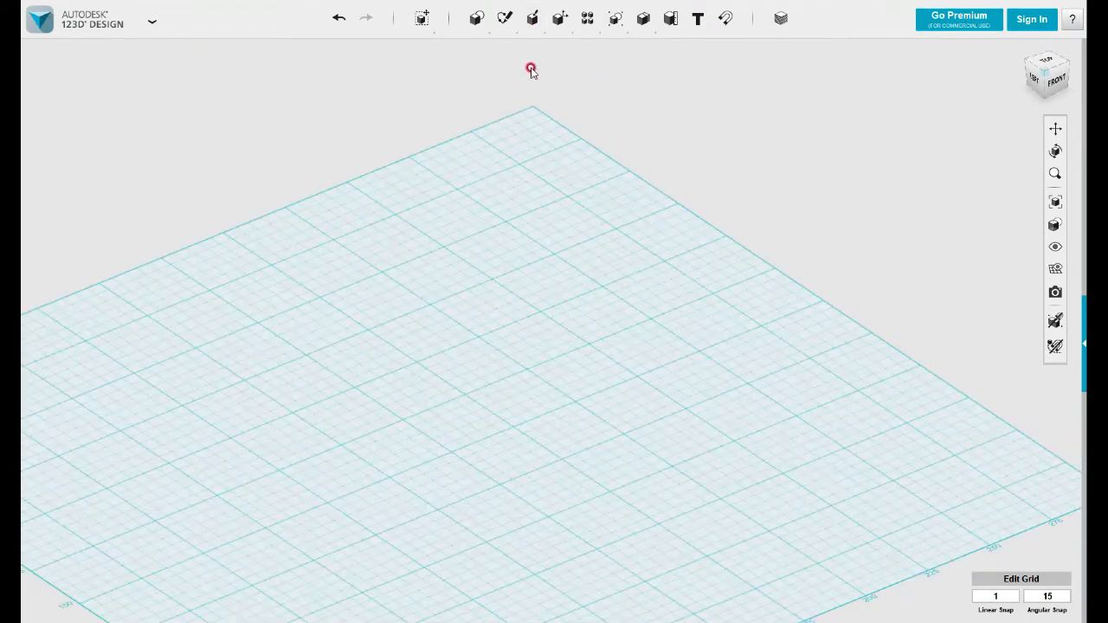
{"action": "mouse_move", "coordinate": [558, 25]}
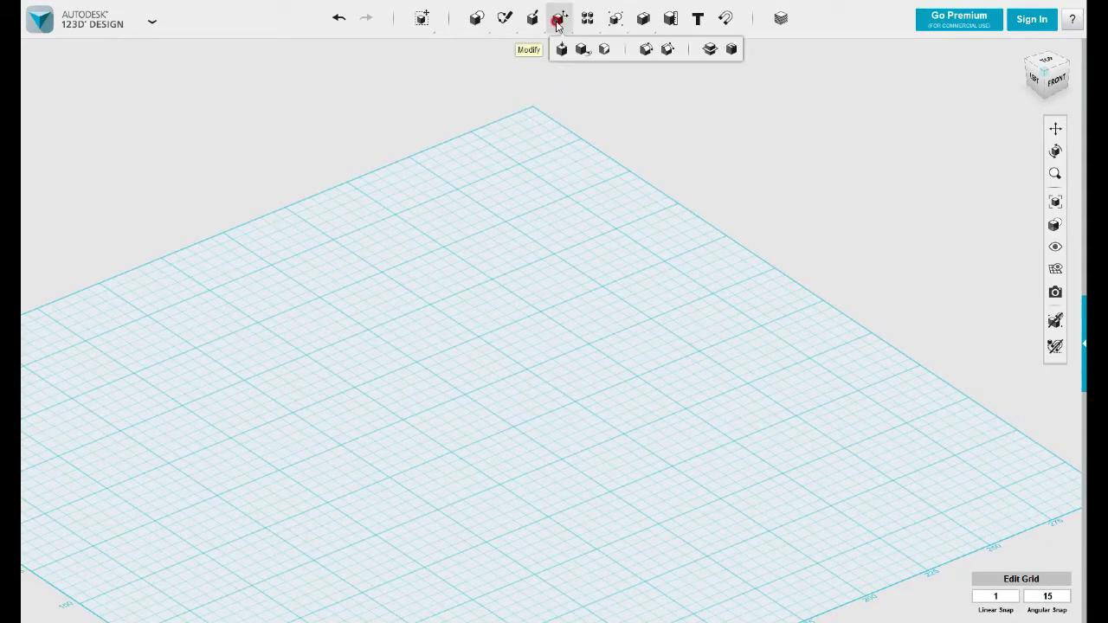
{"action": "left_click", "coordinate": [561, 52]}
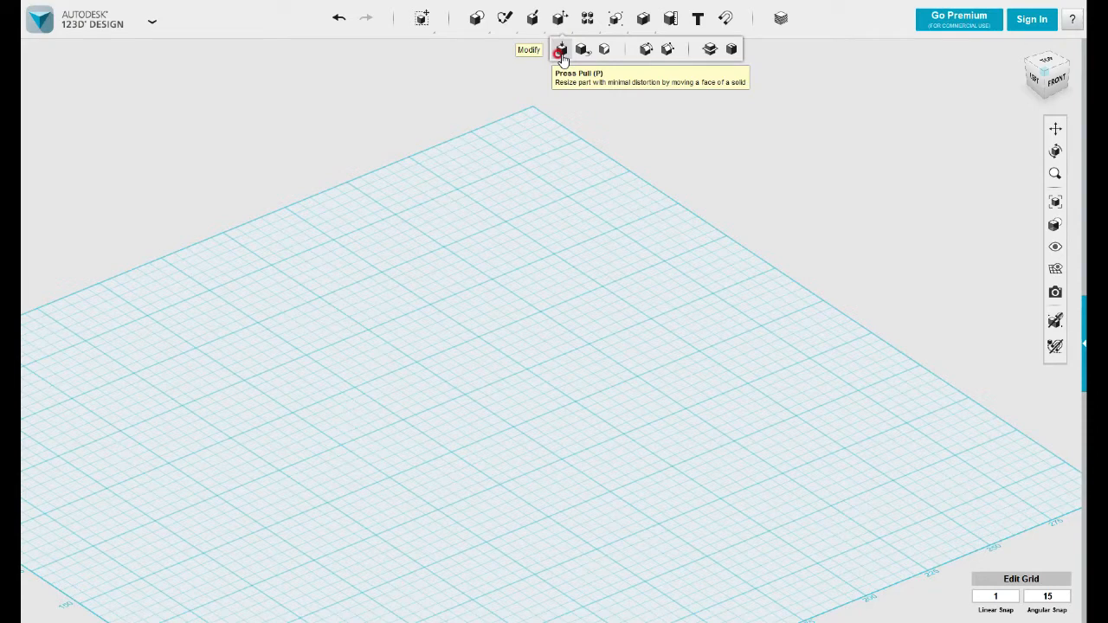
{"action": "mouse_move", "coordinate": [475, 26]}
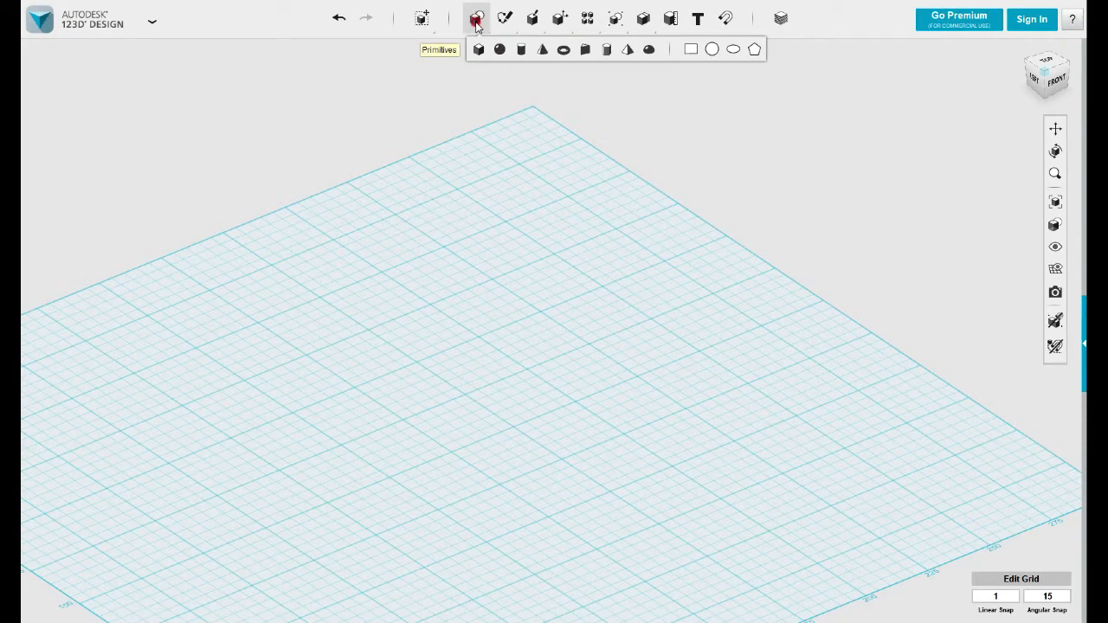
{"action": "mouse_move", "coordinate": [523, 24]}
{"action": "mouse_move", "coordinate": [558, 27]}
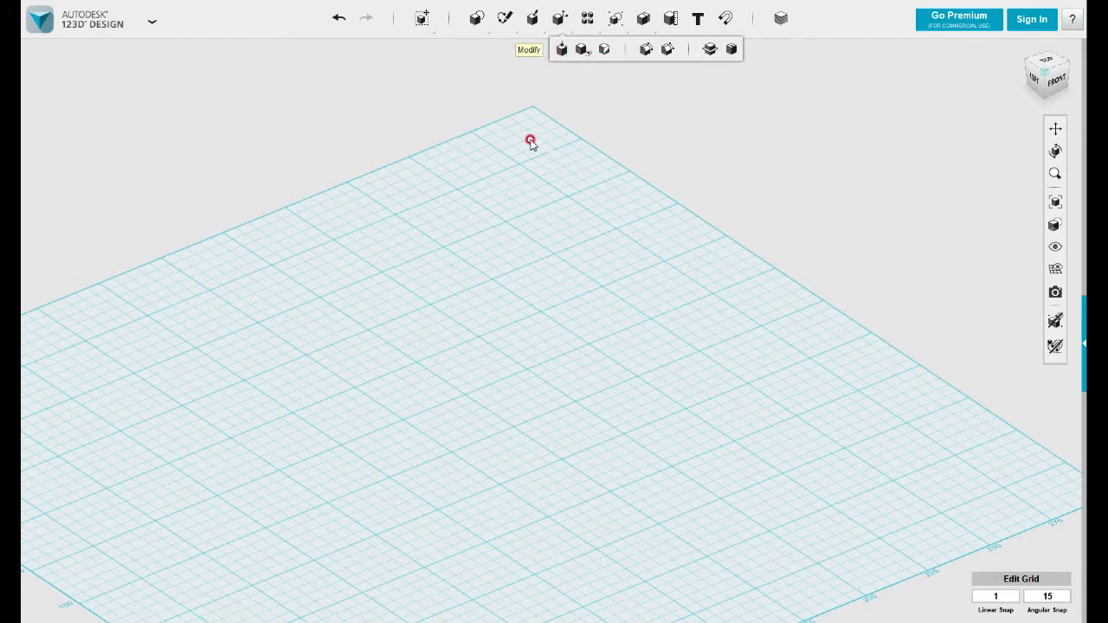
Place a 20 × 20 × 20 mm box on the empty grid
{"action": "left_click", "coordinate": [478, 49]}
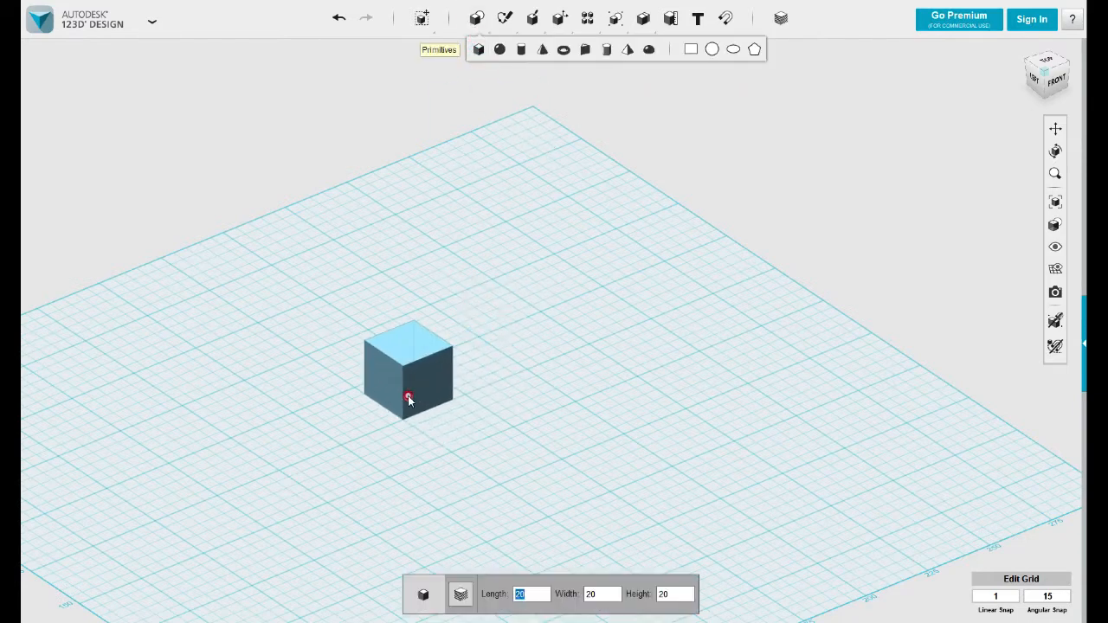
{"action": "left_click", "coordinate": [408, 396]}
{"action": "middle_click_drag", "start_coordinate": [532, 324], "coordinate": [625, 288]}
{"action": "scroll", "coordinate": [551, 325], "scroll_direction": "up", "scroll_amount": 1}
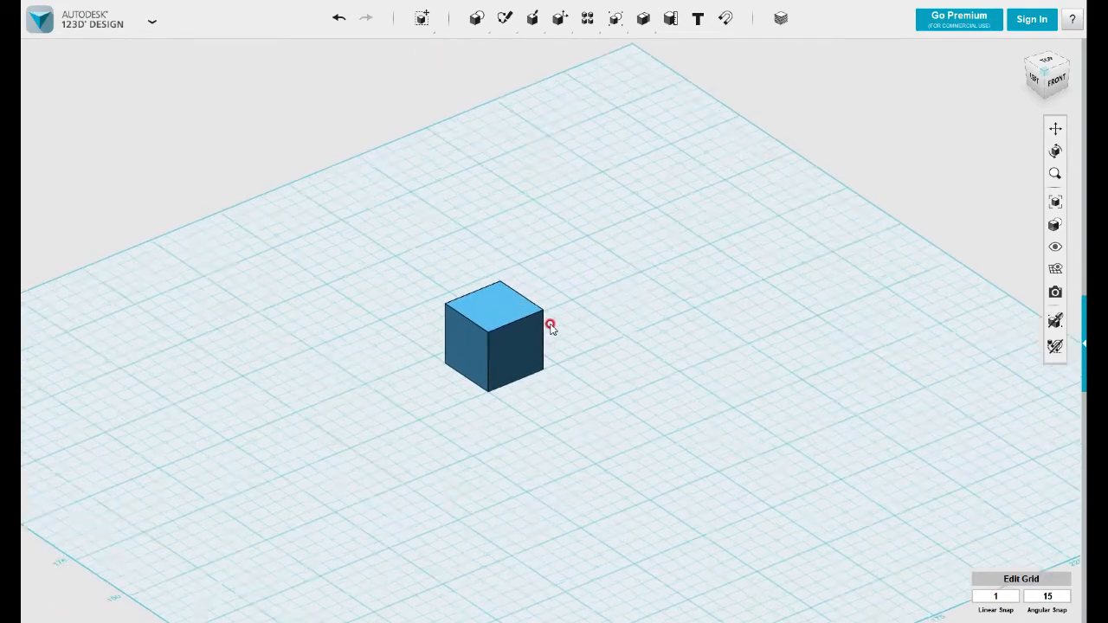
{"action": "scroll", "coordinate": [550, 325], "scroll_direction": "up", "scroll_amount": 1}
{"action": "right_click_drag", "start_coordinate": [577, 322], "coordinate": [577, 332]}
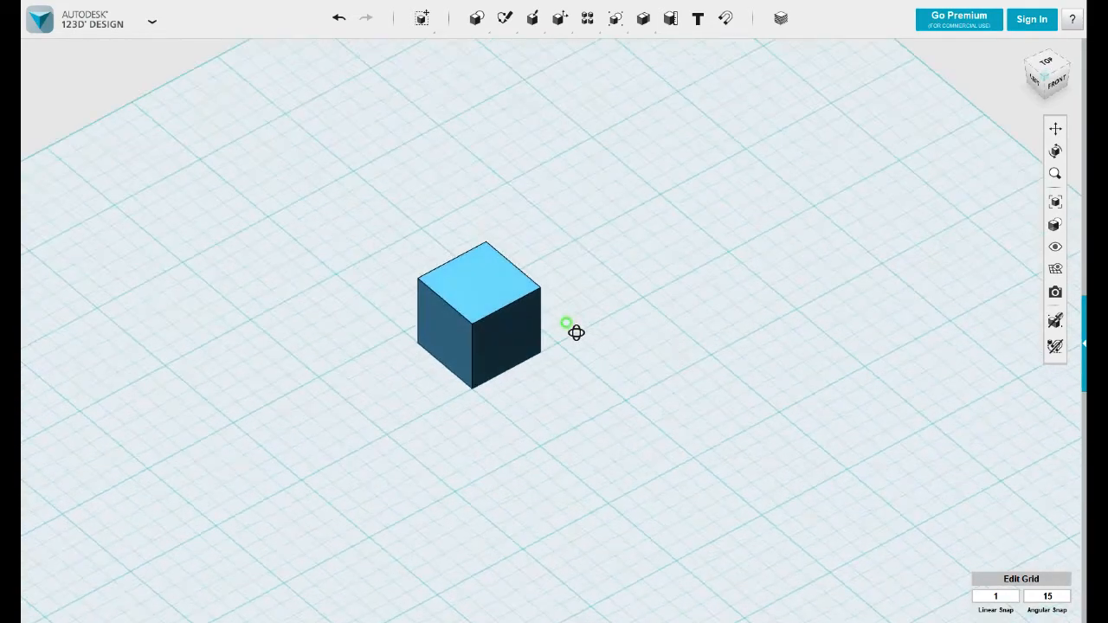
Use Press Pull to raise the box's top face until the box is about twice as tall
{"action": "left_click", "coordinate": [499, 317]}
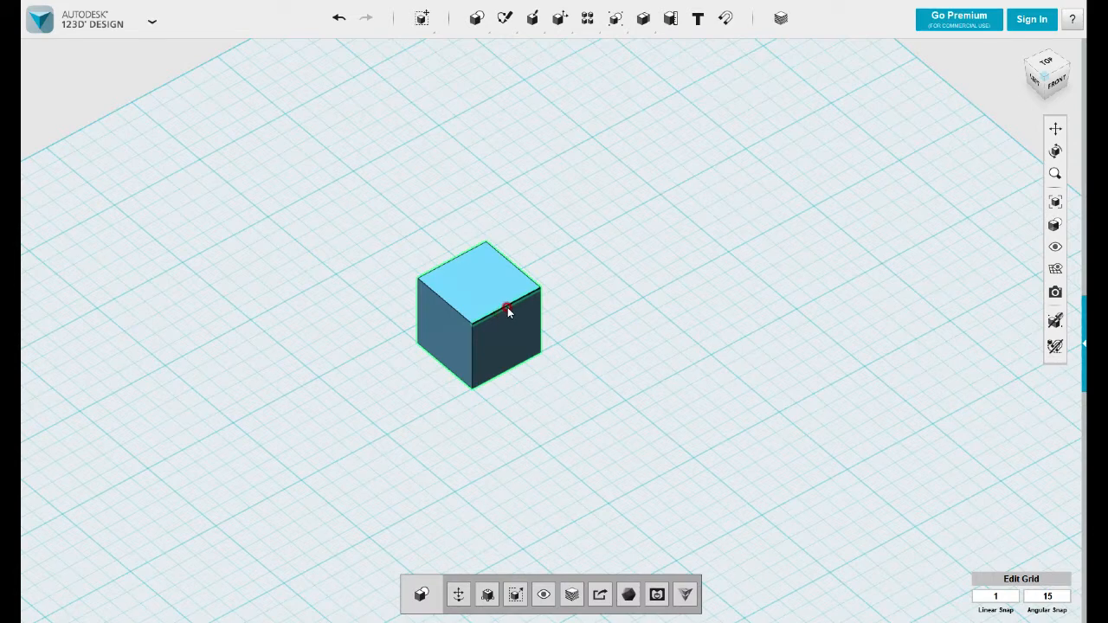
{"action": "left_click", "coordinate": [508, 309]}
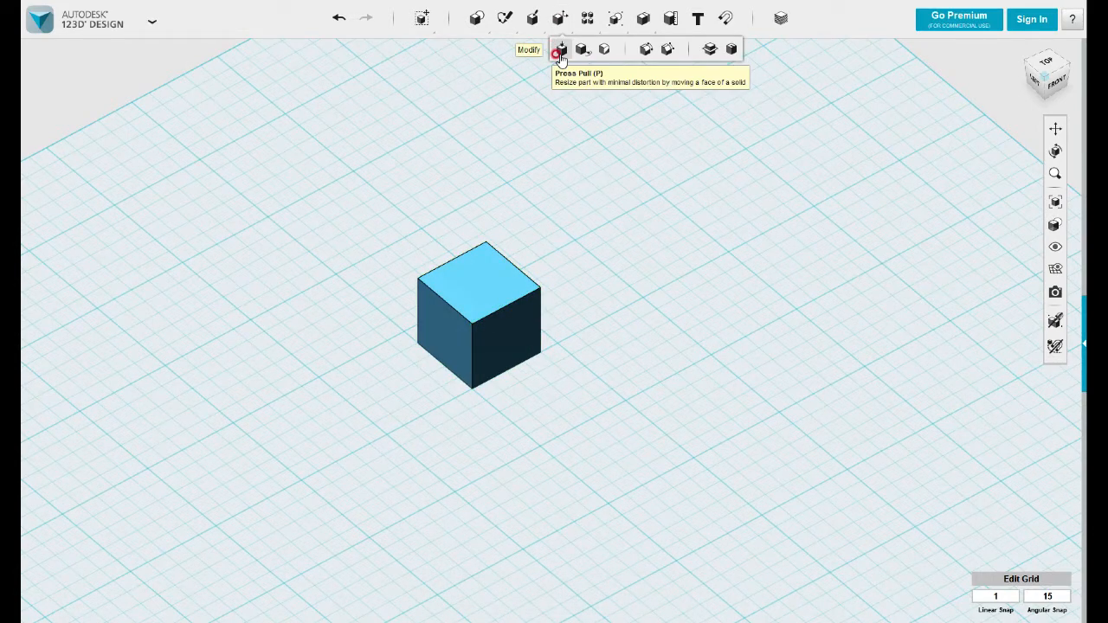
{"action": "left_click", "coordinate": [561, 50]}
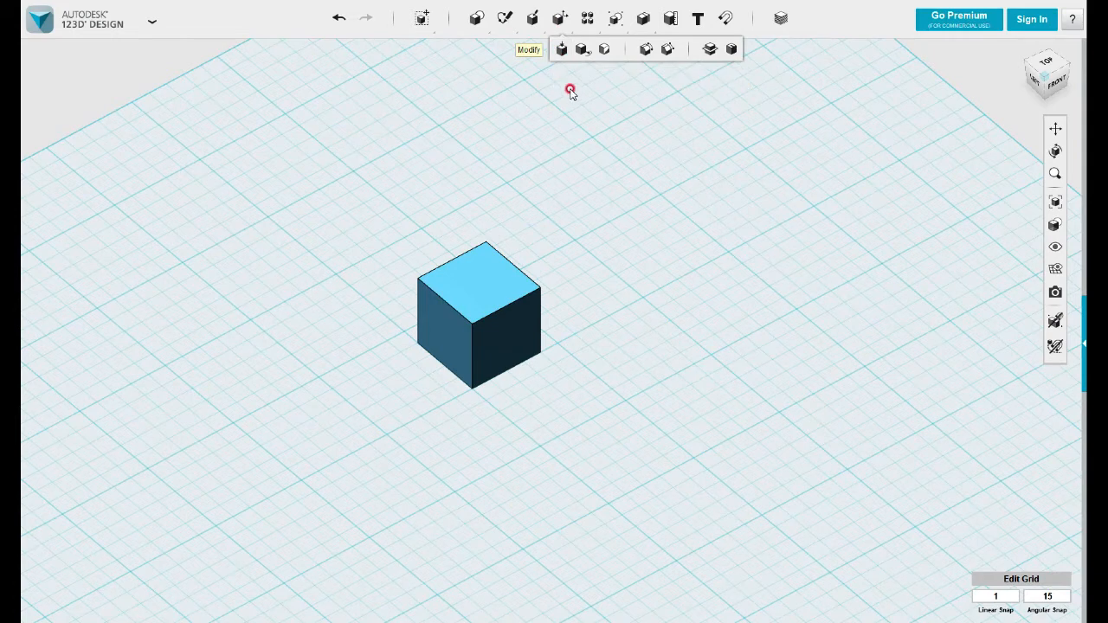
{"action": "left_click", "coordinate": [492, 291]}
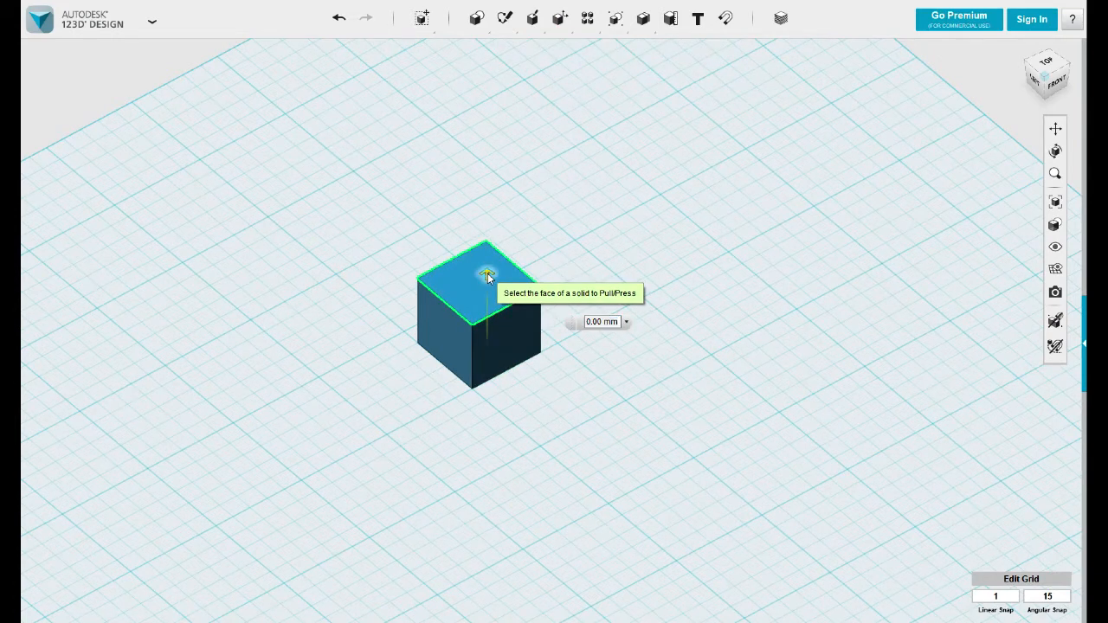
{"action": "left_click_drag", "start_coordinate": [488, 275], "coordinate": [519, 197]}
{"action": "left_click", "coordinate": [572, 296]}
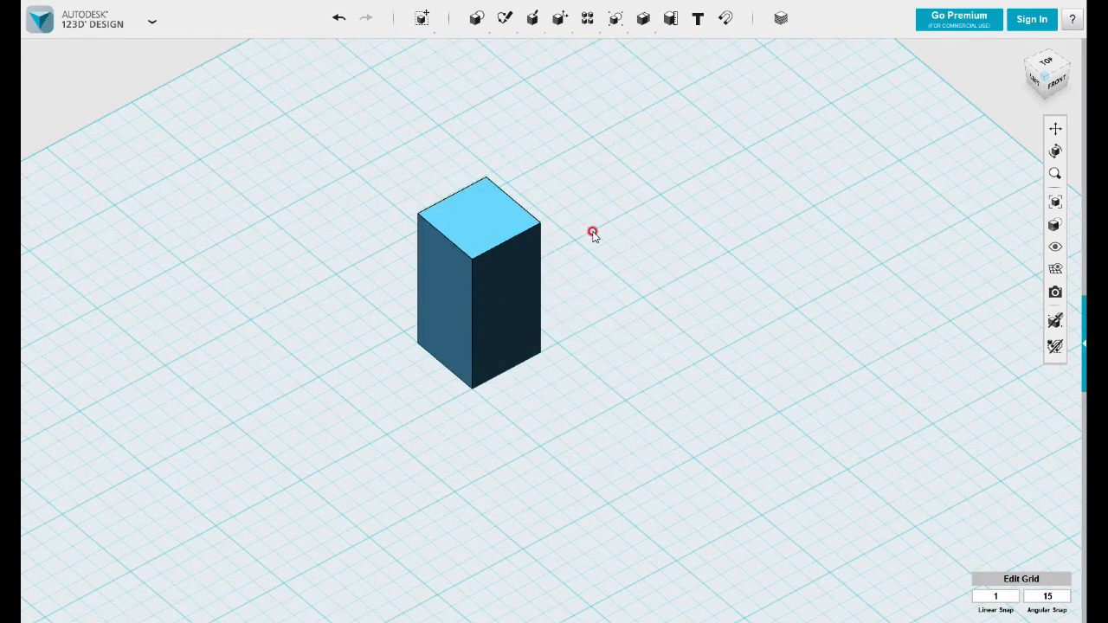
Sketch a small rectangle on the box's top face, set in from the face's edges
{"action": "middle_click_drag", "start_coordinate": [594, 266], "coordinate": [588, 350]}
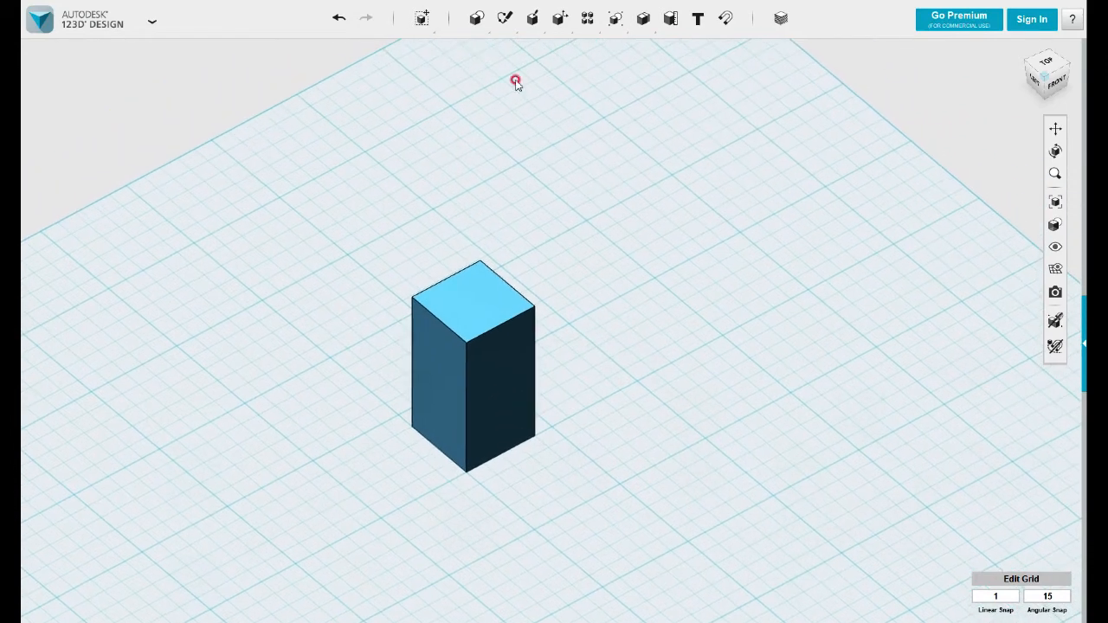
{"action": "mouse_move", "coordinate": [493, 20]}
{"action": "left_click", "coordinate": [507, 49]}
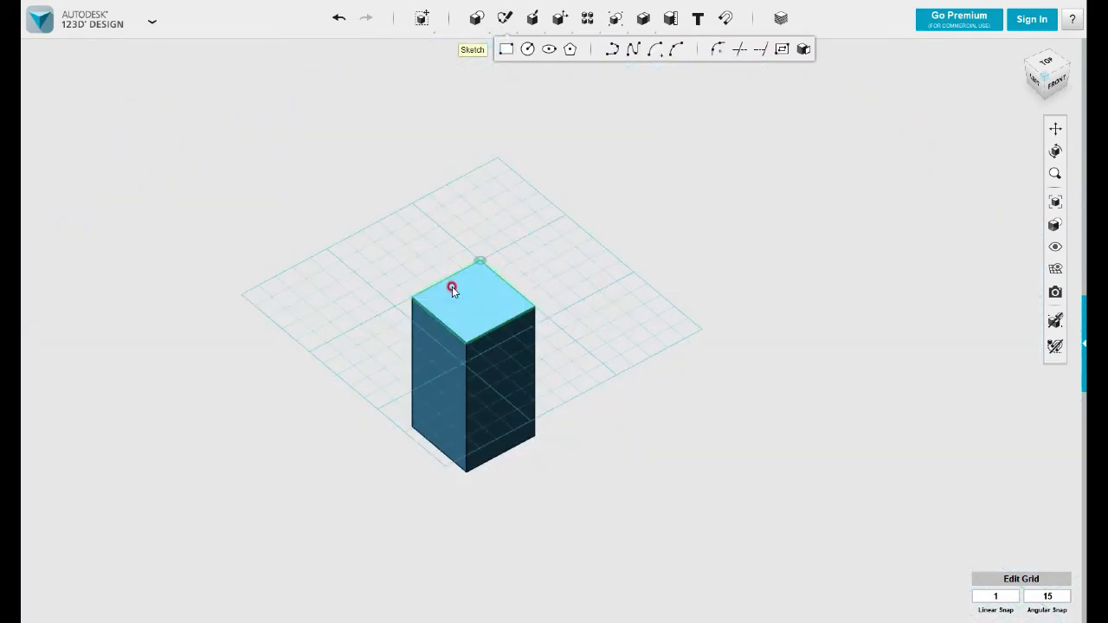
{"action": "left_click", "coordinate": [454, 291]}
{"action": "left_click", "coordinate": [444, 300]}
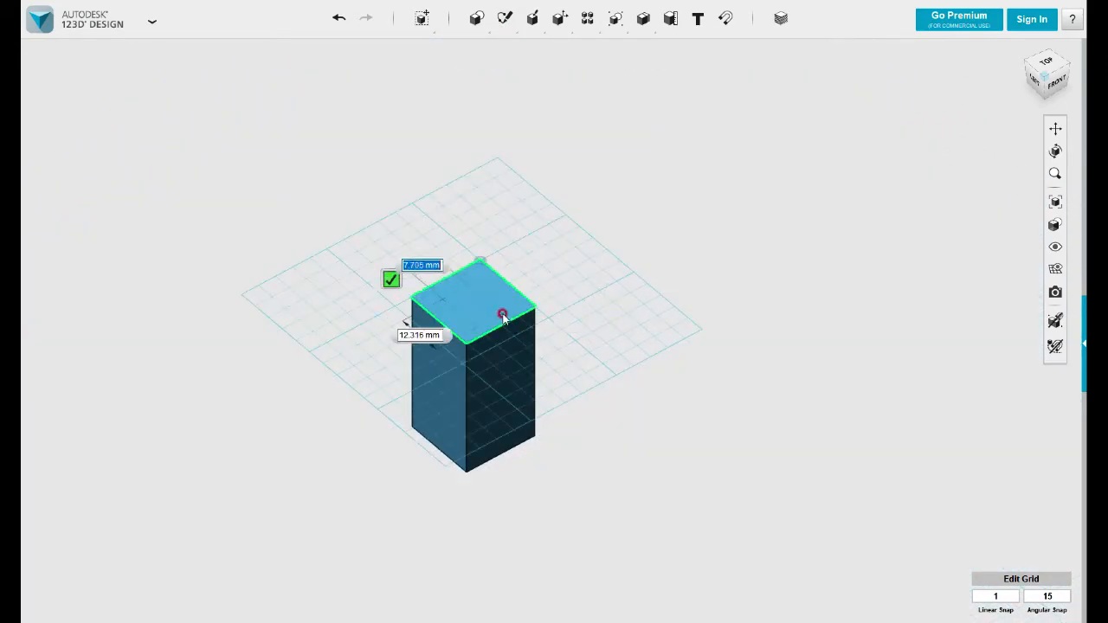
{"action": "left_click", "coordinate": [509, 302]}
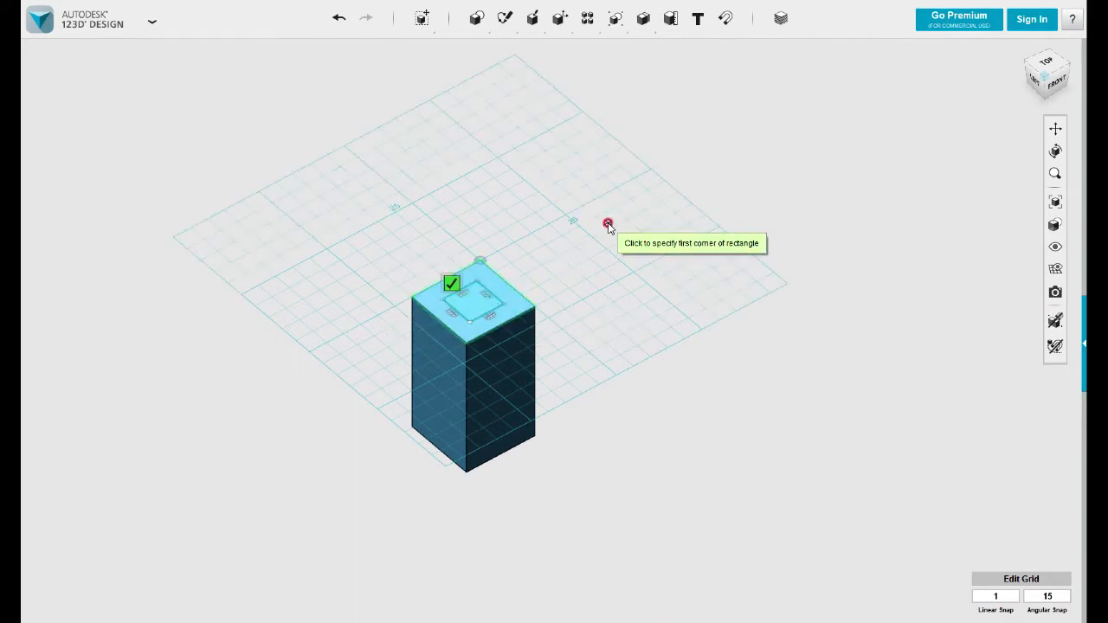
Extrude the small rectangle 34 mm up from the box's top face, and undo that extrusion
{"action": "key", "text": "Escape"}
{"action": "left_click", "coordinate": [478, 303]}
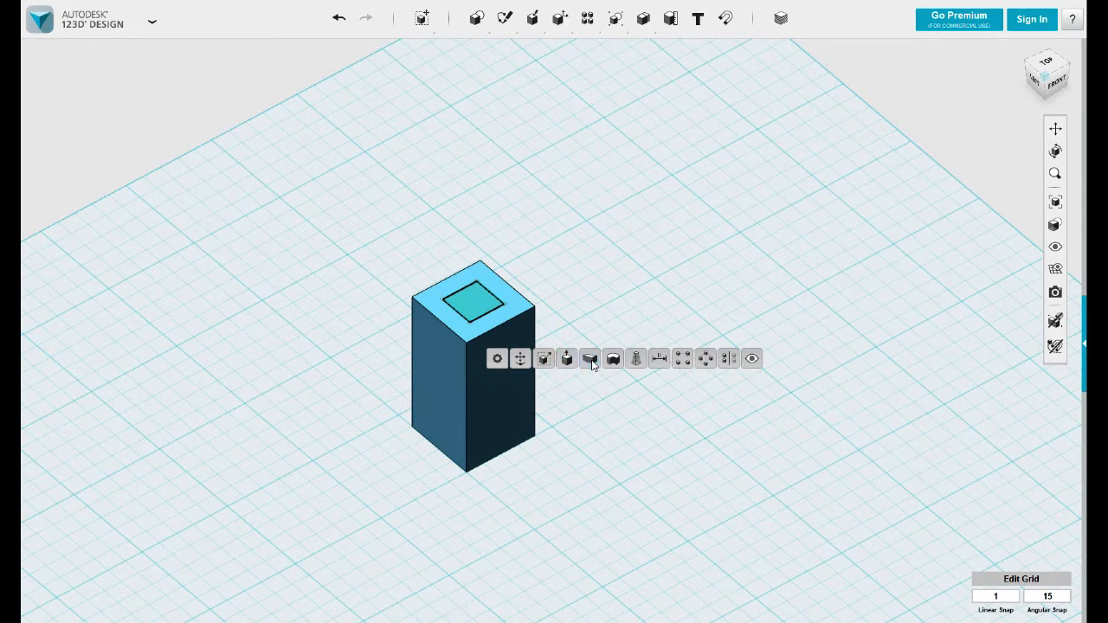
{"action": "left_click", "coordinate": [568, 361]}
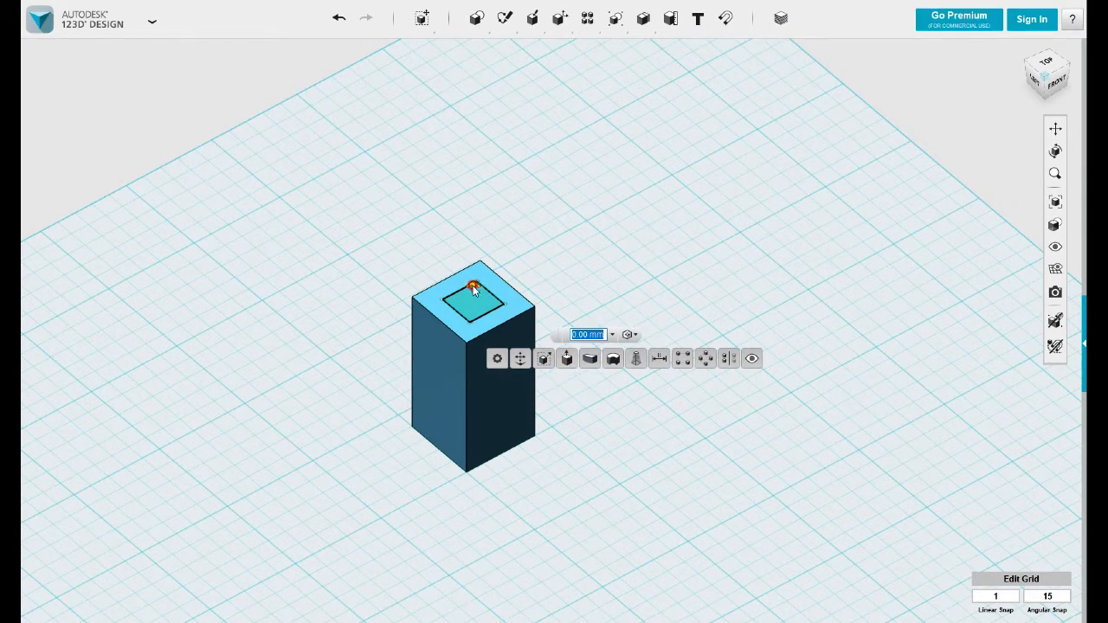
{"action": "left_click_drag", "start_coordinate": [473, 289], "coordinate": [474, 178]}
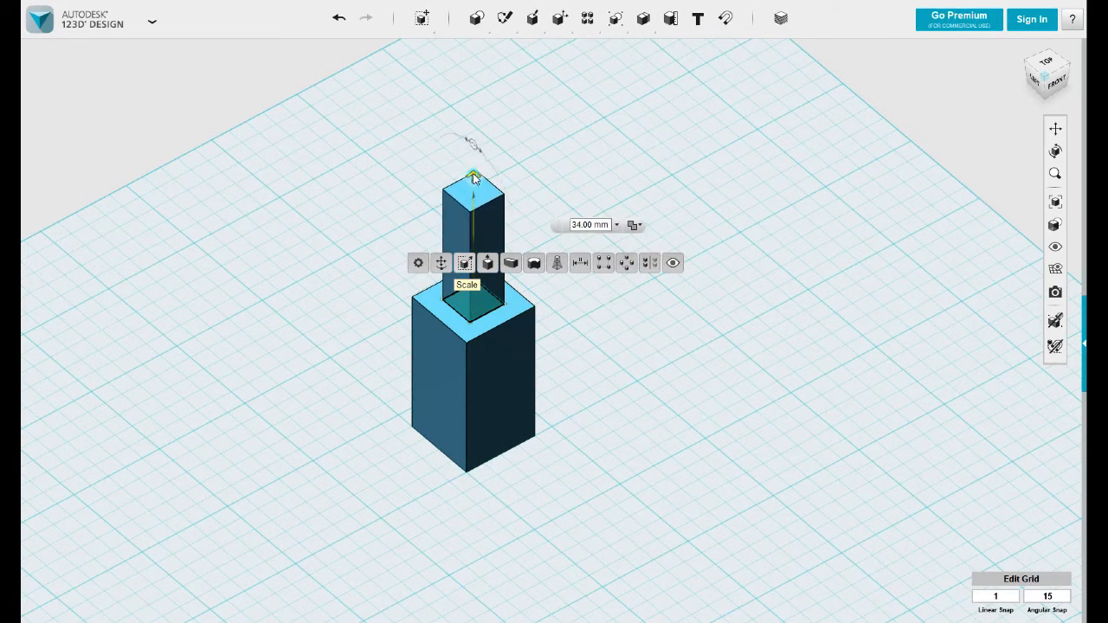
{"action": "left_click", "coordinate": [543, 149]}
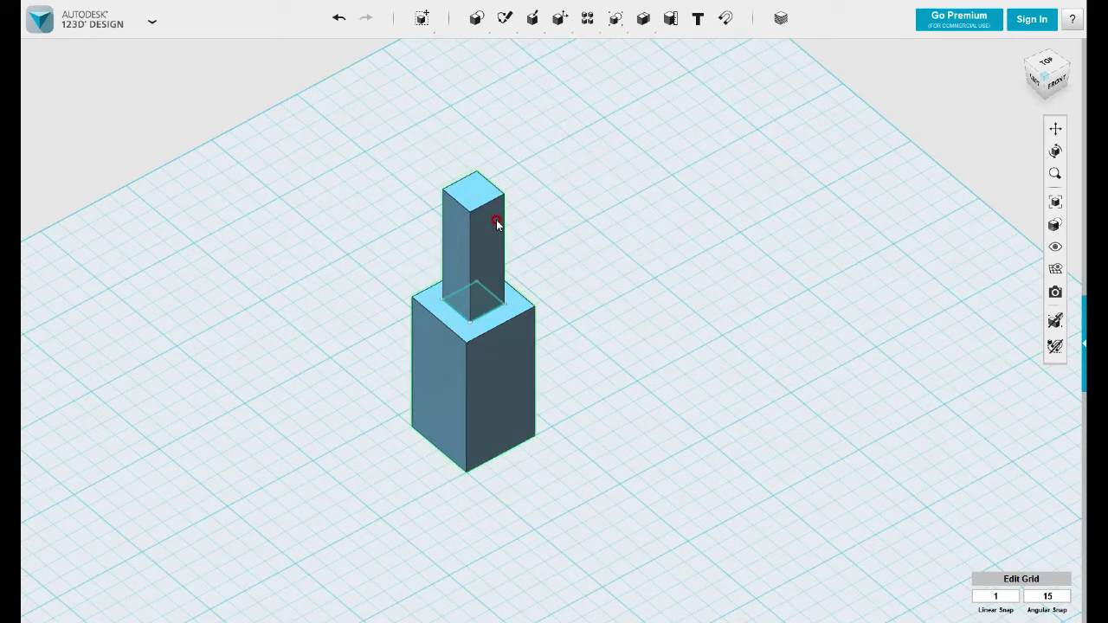
{"action": "key", "text": "ctrl+z"}
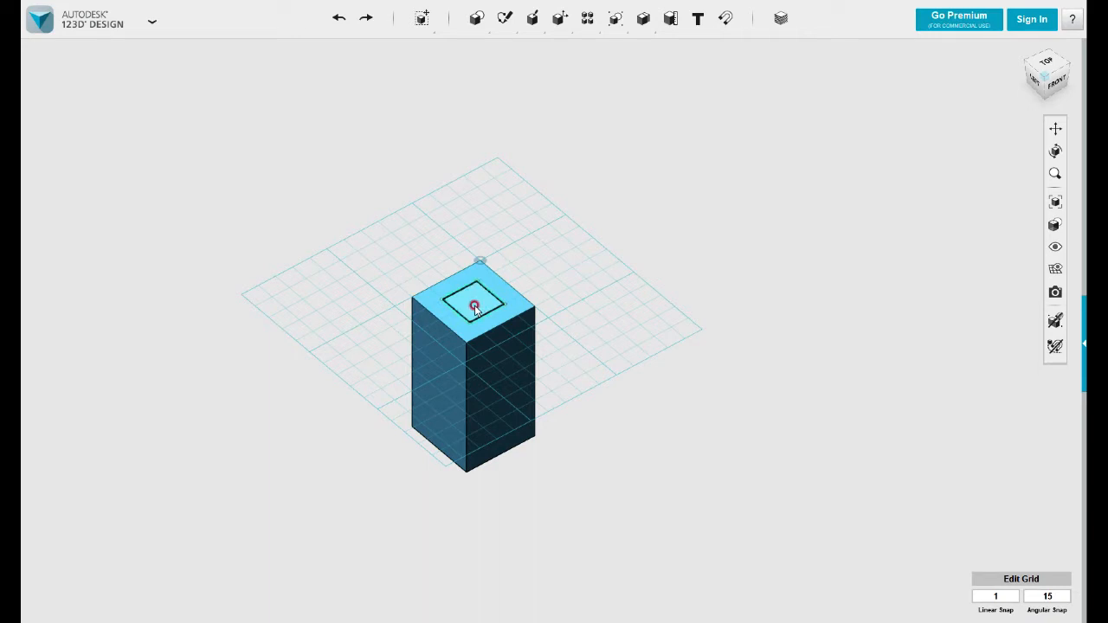
Extrude the small rectangle about 24 mm upward from the box's top face to form a narrow tower
{"action": "left_click", "coordinate": [474, 305]}
{"action": "mouse_move", "coordinate": [496, 360]}
{"action": "left_click", "coordinate": [563, 362]}
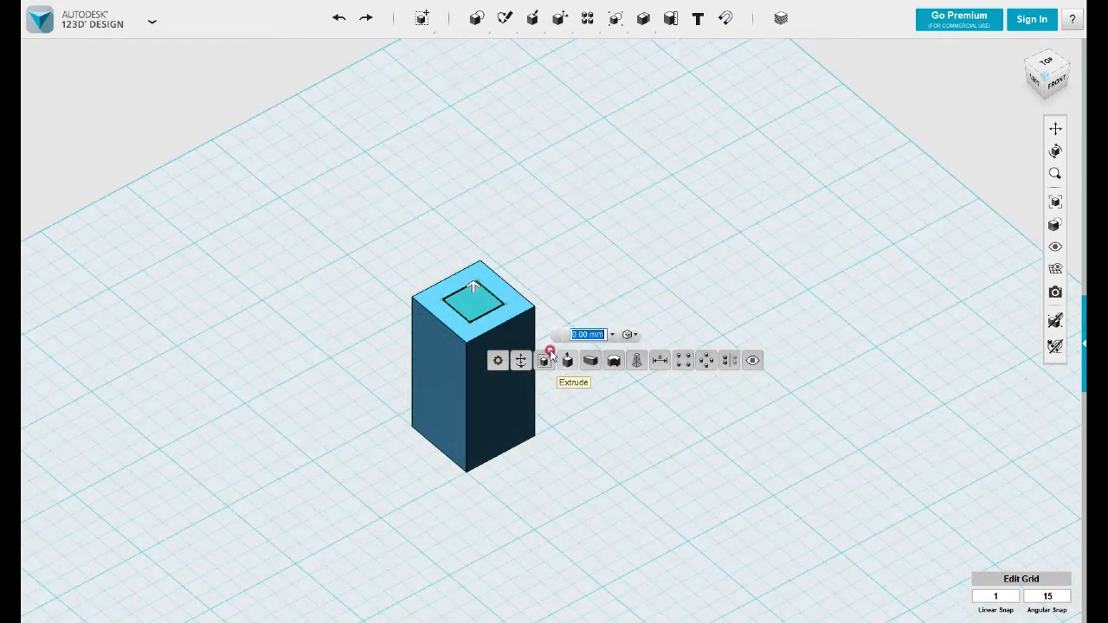
{"action": "left_click_drag", "start_coordinate": [475, 291], "coordinate": [481, 216]}
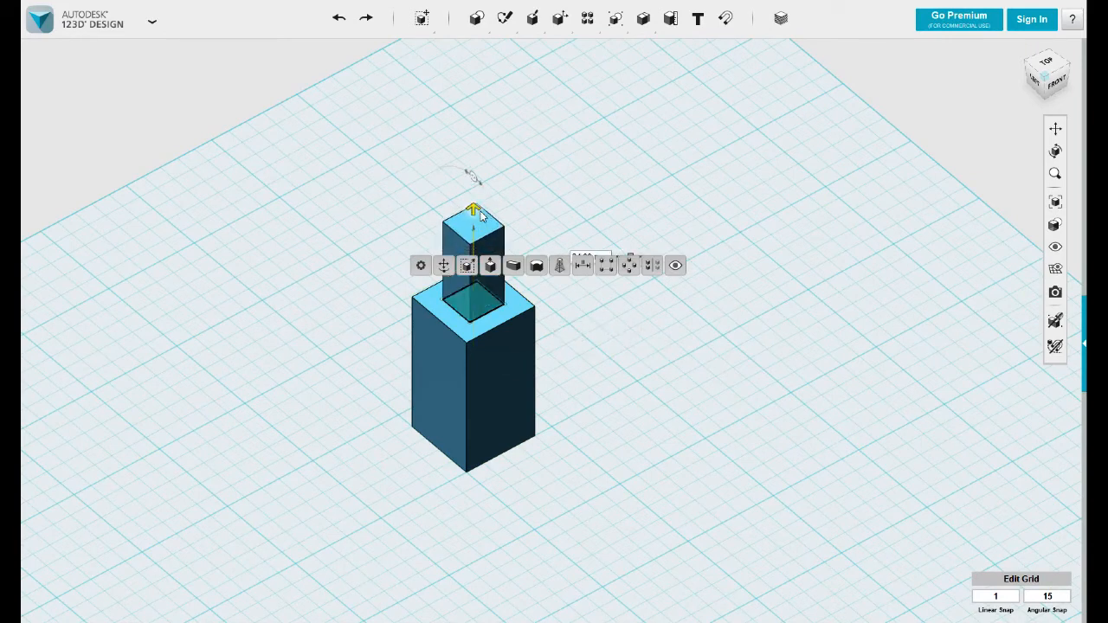
{"action": "left_click", "coordinate": [591, 199]}
Use Press Pull on the narrow tower's top face to make the tower somewhat taller
{"action": "right_click_drag", "start_coordinate": [568, 209], "coordinate": [568, 239]}
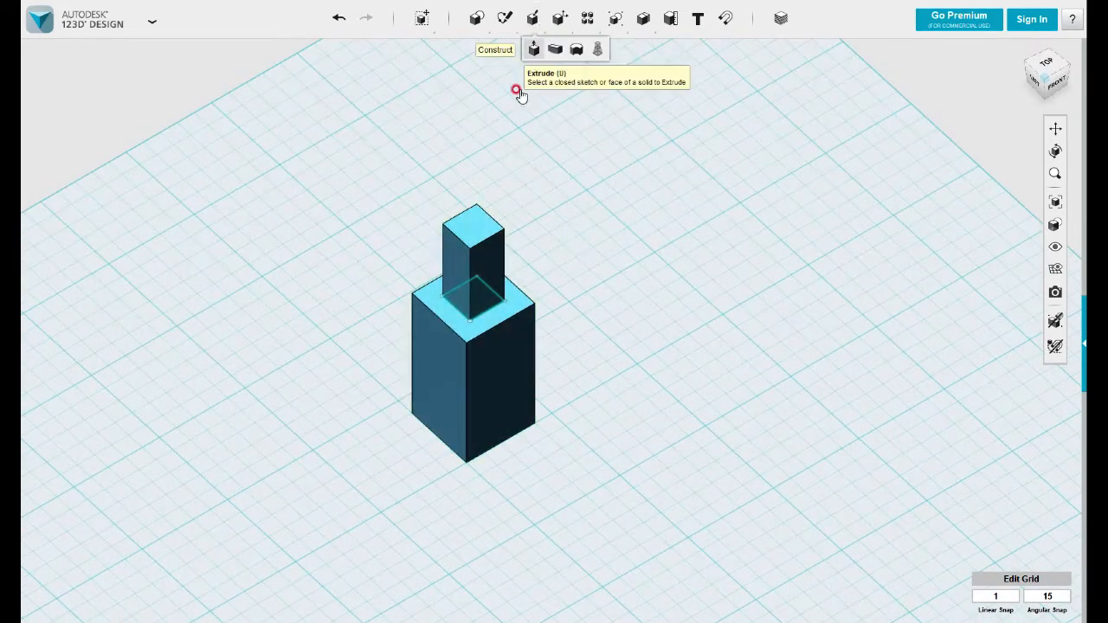
{"action": "left_click", "coordinate": [477, 219]}
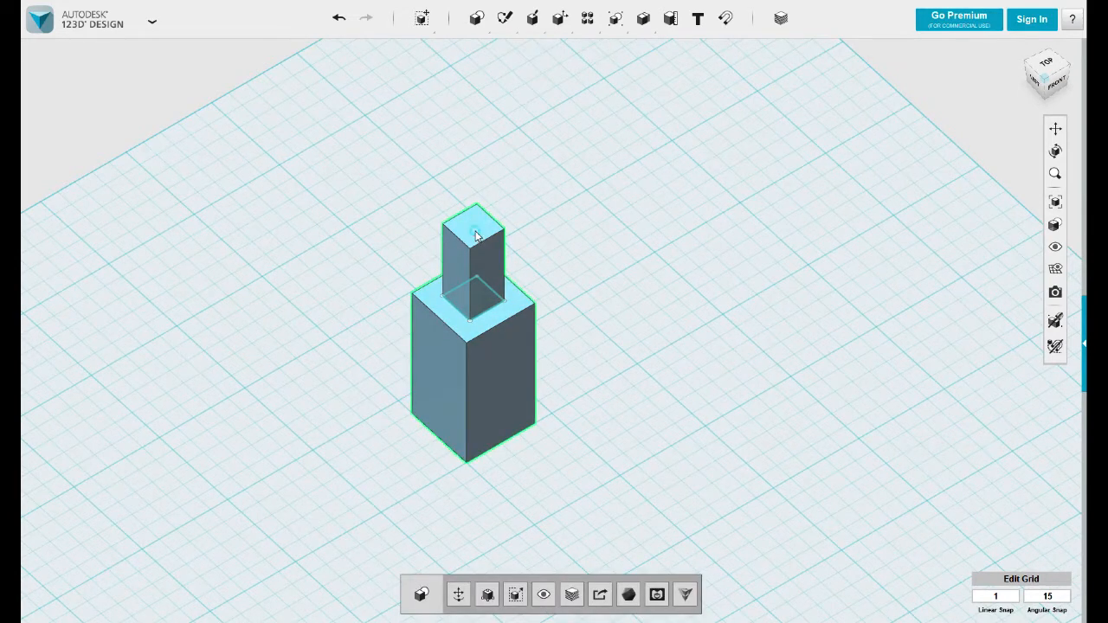
{"action": "left_click", "coordinate": [479, 232]}
{"action": "left_click", "coordinate": [485, 230]}
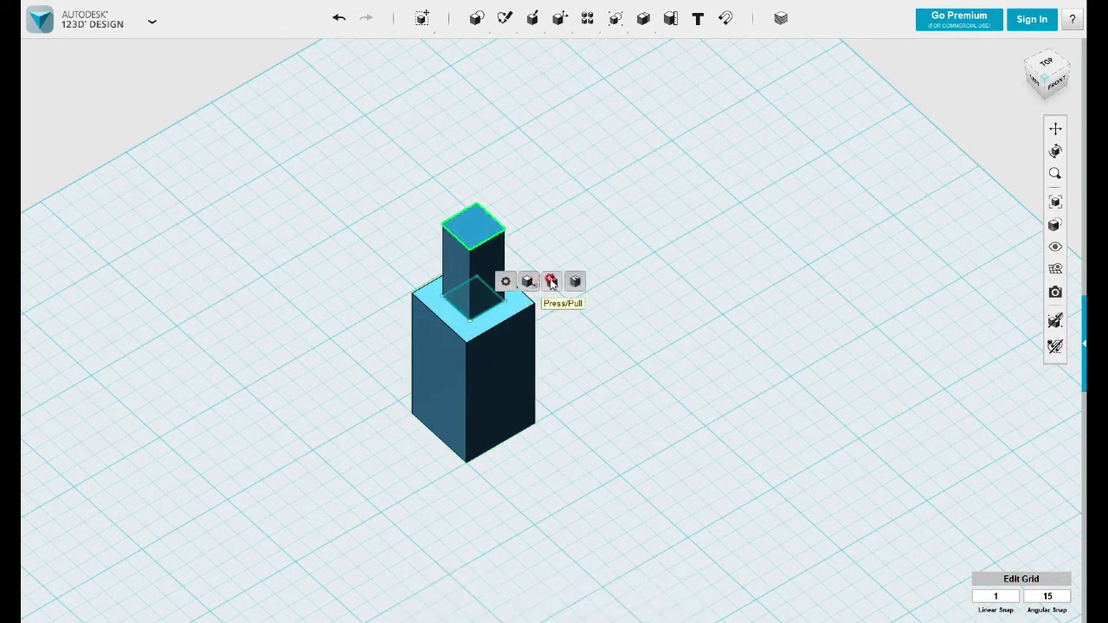
{"action": "left_click", "coordinate": [552, 282]}
{"action": "left_click_drag", "start_coordinate": [482, 213], "coordinate": [483, 180]}
{"action": "left_click", "coordinate": [513, 248]}
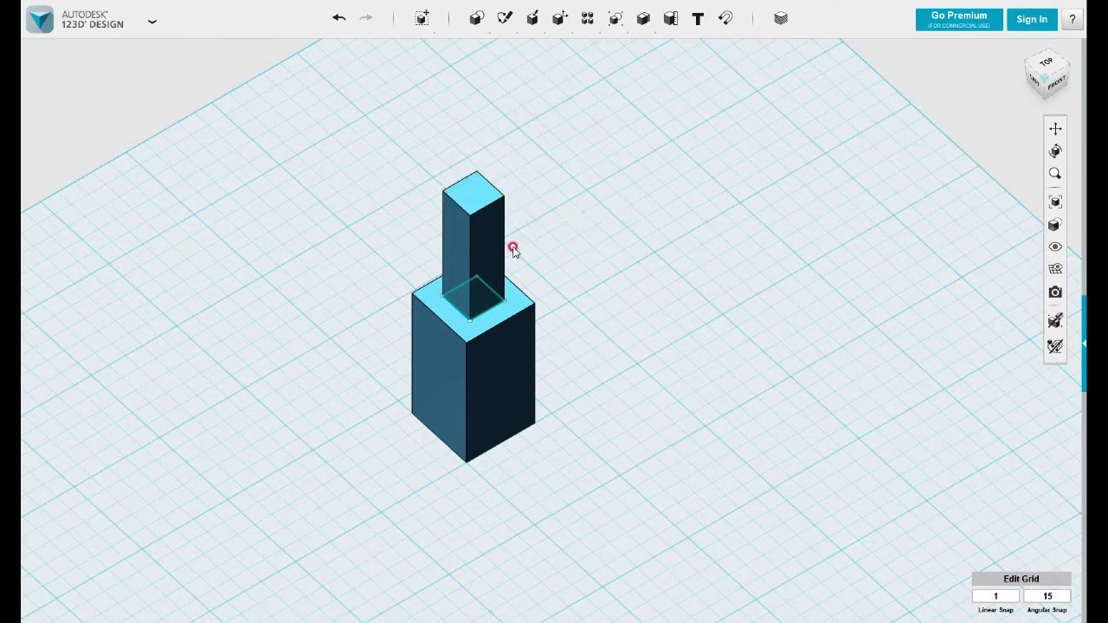
Use Press Pull to extend the tower's front side face outward, well past the edge of the box below
{"action": "left_click", "coordinate": [486, 247]}
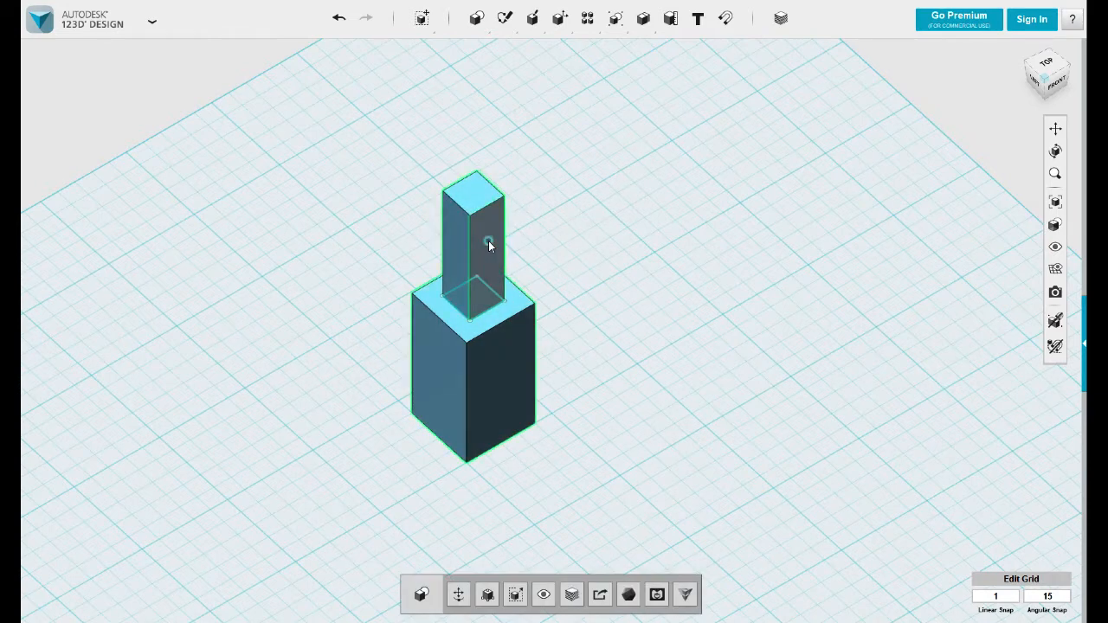
{"action": "left_click", "coordinate": [489, 247]}
{"action": "left_click", "coordinate": [555, 297]}
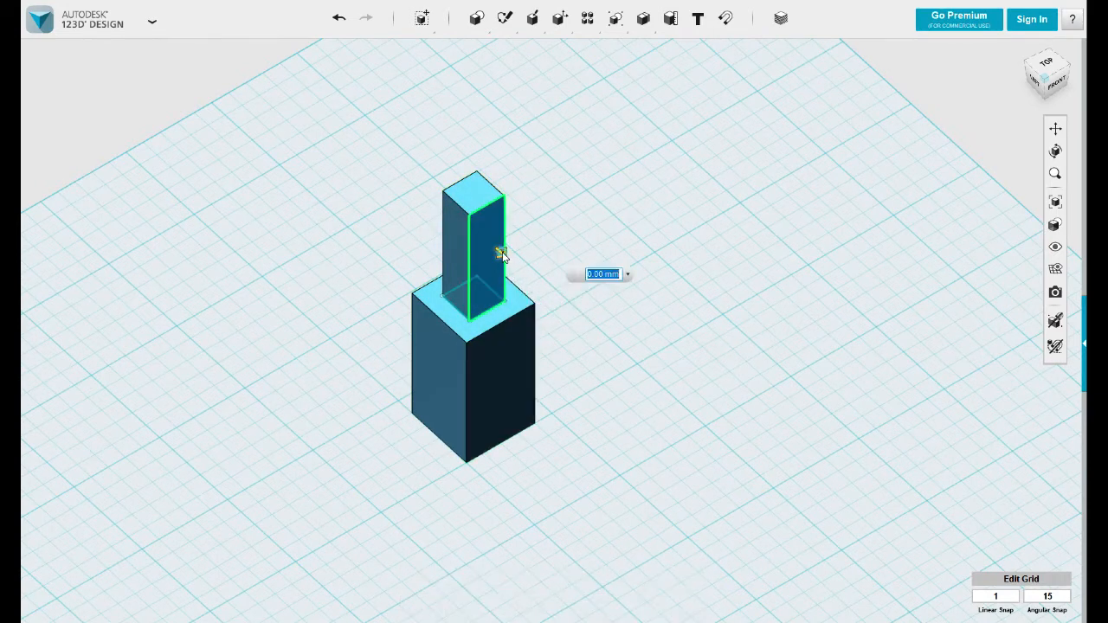
{"action": "left_click_drag", "start_coordinate": [502, 254], "coordinate": [553, 302]}
{"action": "left_click", "coordinate": [597, 254]}
Use Press Pull to extend the tower's opposite narrow side face outward so the block overhangs the box on both sides
{"action": "right_click_drag", "start_coordinate": [582, 346], "coordinate": [650, 351]}
{"action": "left_click", "coordinate": [491, 341]}
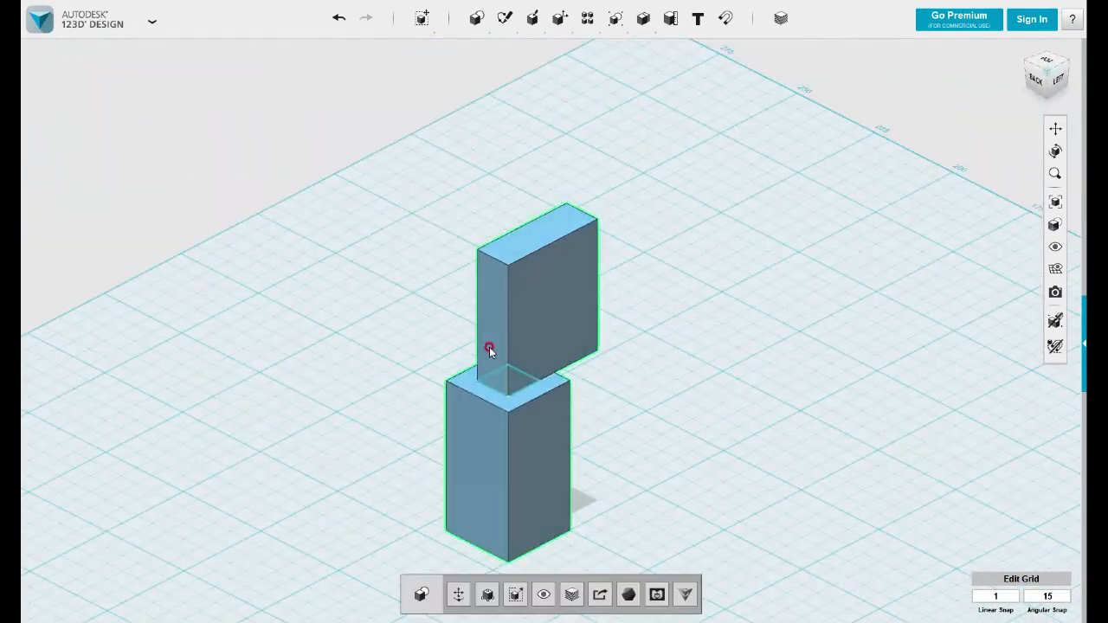
{"action": "left_click", "coordinate": [492, 334]}
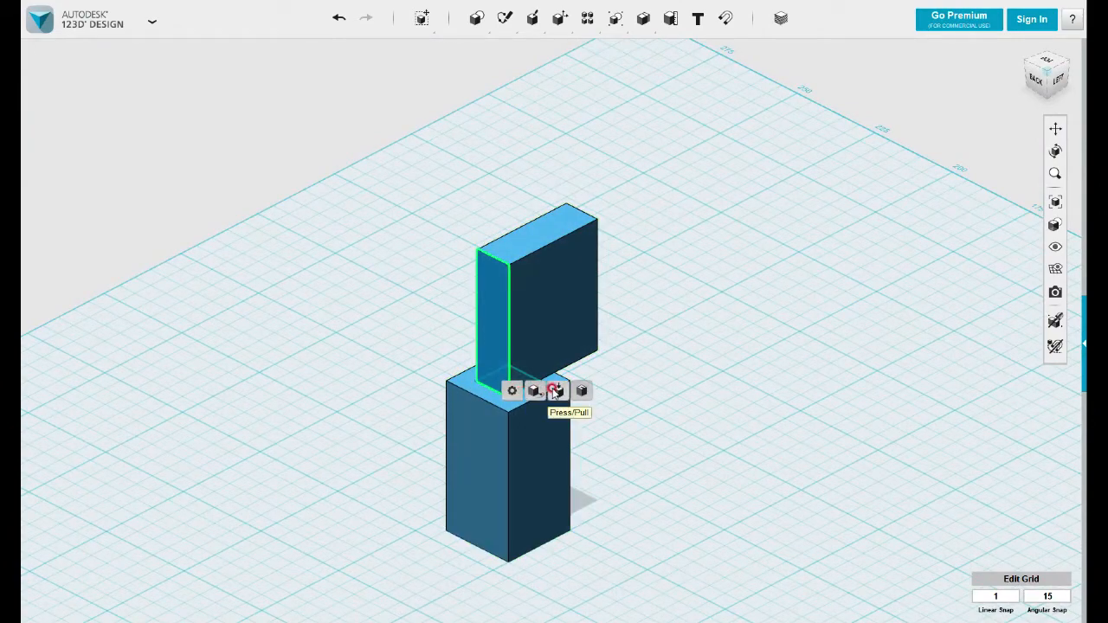
{"action": "left_click", "coordinate": [558, 390]}
{"action": "left_click_drag", "start_coordinate": [481, 341], "coordinate": [390, 386]}
{"action": "left_click", "coordinate": [688, 312]}
Chamfer the short top edge at one end of the overhanging block, cutting almost down to its underside
{"action": "right_click_drag", "start_coordinate": [688, 312], "coordinate": [600, 306]}
{"action": "scroll", "coordinate": [604, 276], "scroll_direction": "up", "scroll_amount": 1}
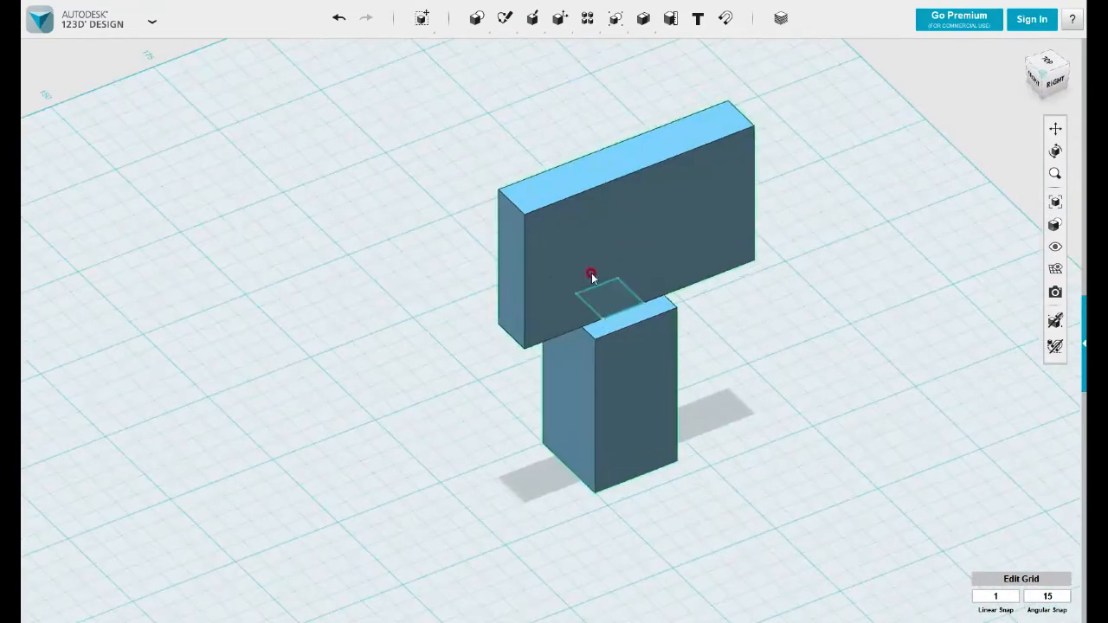
{"action": "middle_click_drag", "start_coordinate": [629, 250], "coordinate": [509, 247]}
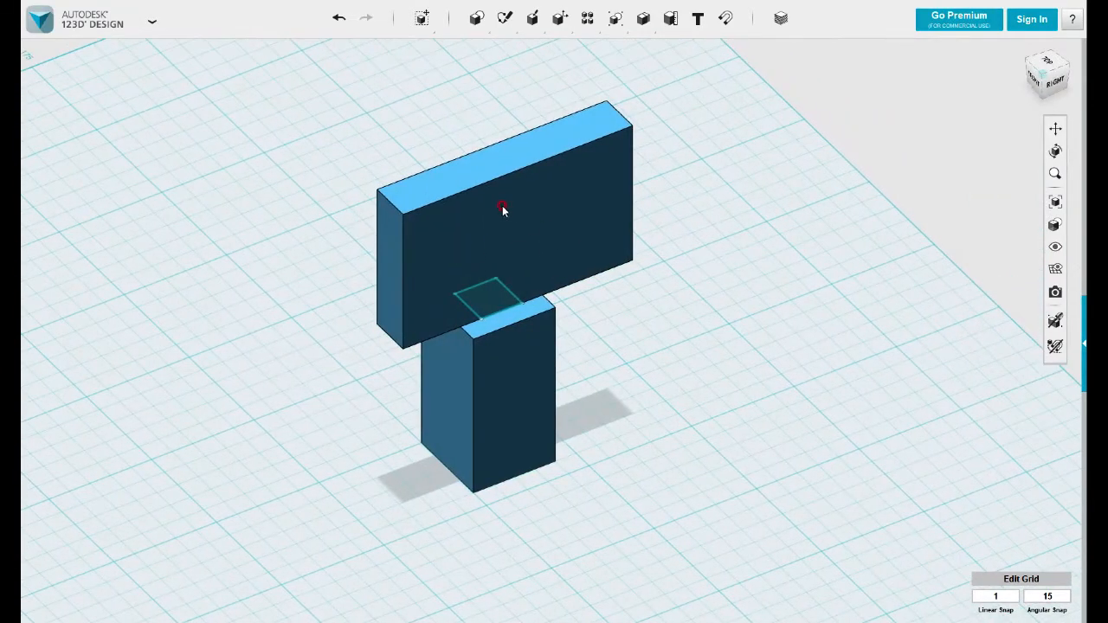
{"action": "mouse_move", "coordinate": [503, 209]}
{"action": "right_mouse_down"}
{"action": "mouse_move", "coordinate": [480, 198]}
{"action": "mouse_move", "coordinate": [495, 199]}
{"action": "right_mouse_up"}
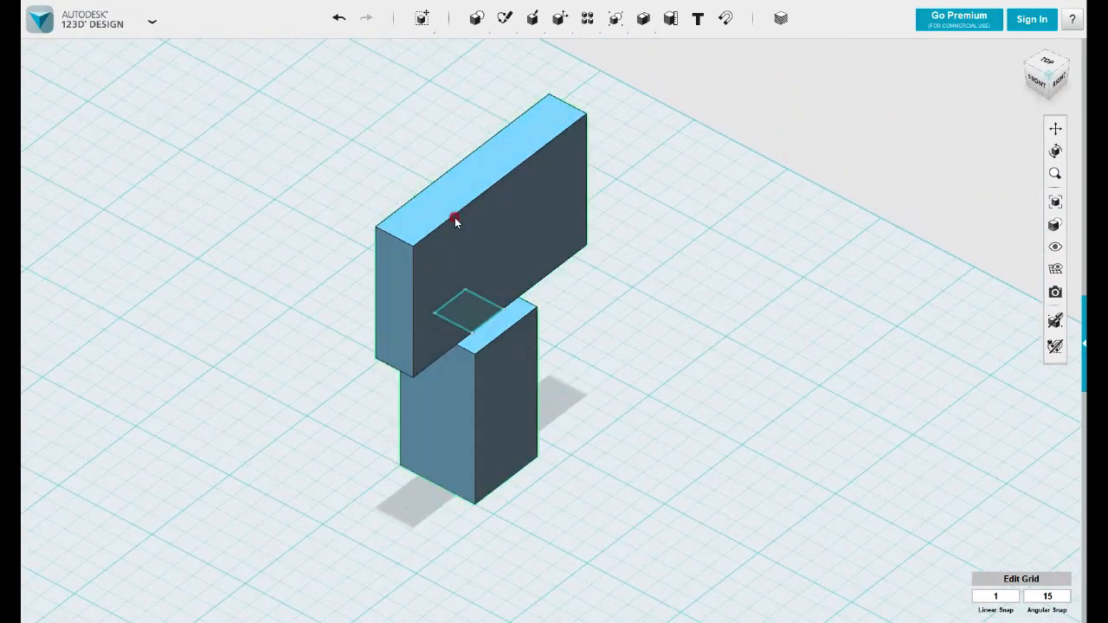
{"action": "left_click", "coordinate": [557, 22]}
{"action": "left_click", "coordinate": [400, 241]}
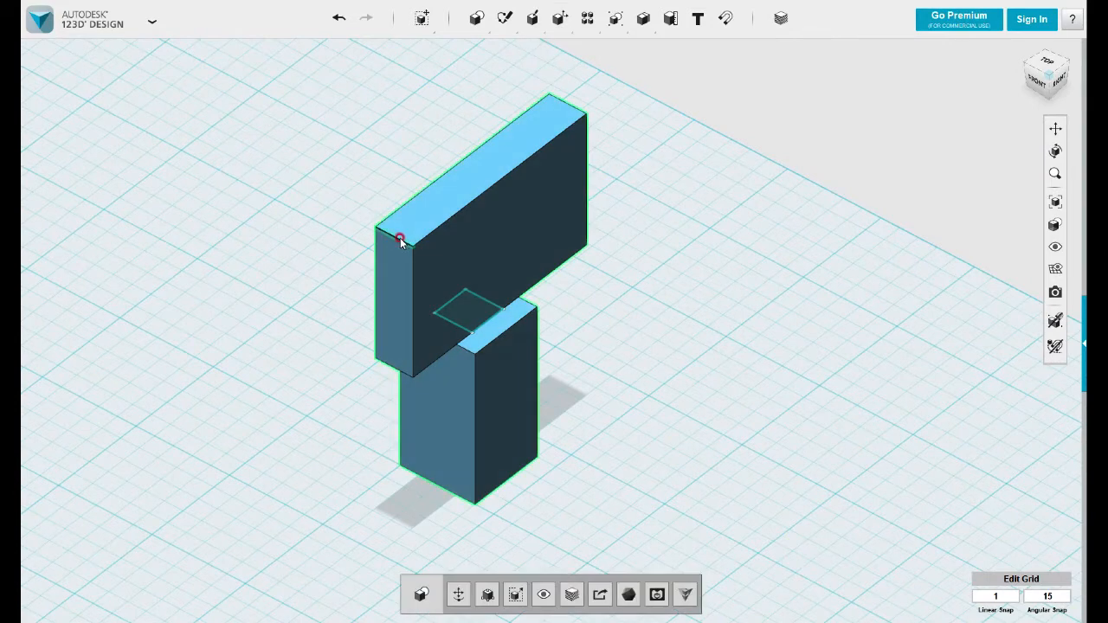
{"action": "left_click", "coordinate": [399, 241]}
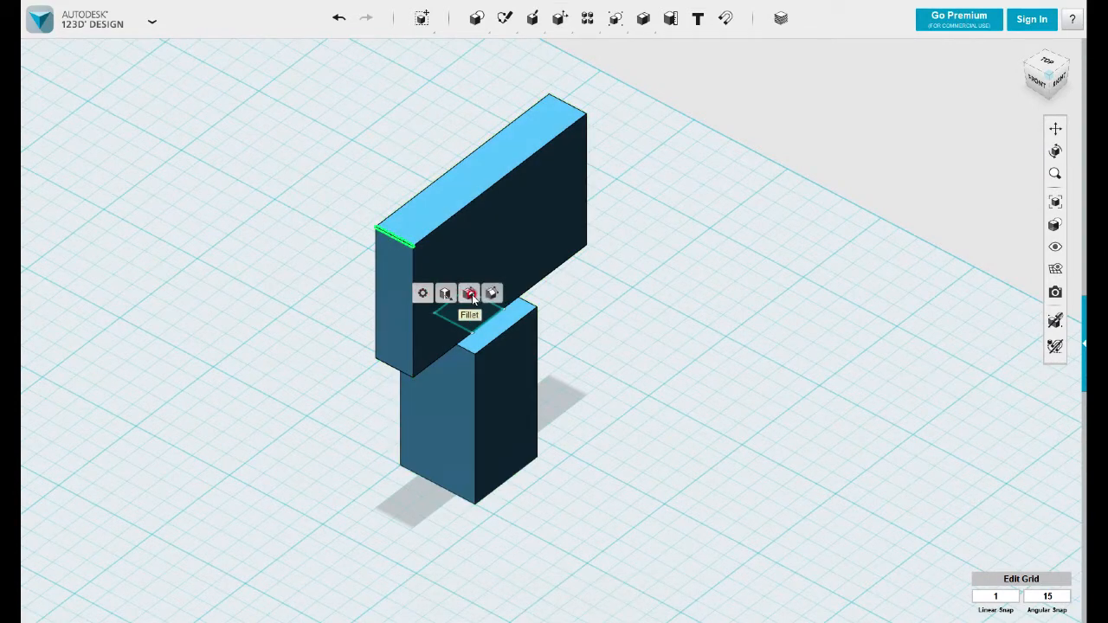
{"action": "left_click", "coordinate": [470, 291]}
{"action": "left_click_drag", "start_coordinate": [398, 242], "coordinate": [464, 262]}
{"action": "left_click", "coordinate": [659, 292]}
Use Press Pull on the sloped chamfer face, moving it outward to make the chamfer smaller
{"action": "left_click", "coordinate": [449, 254]}
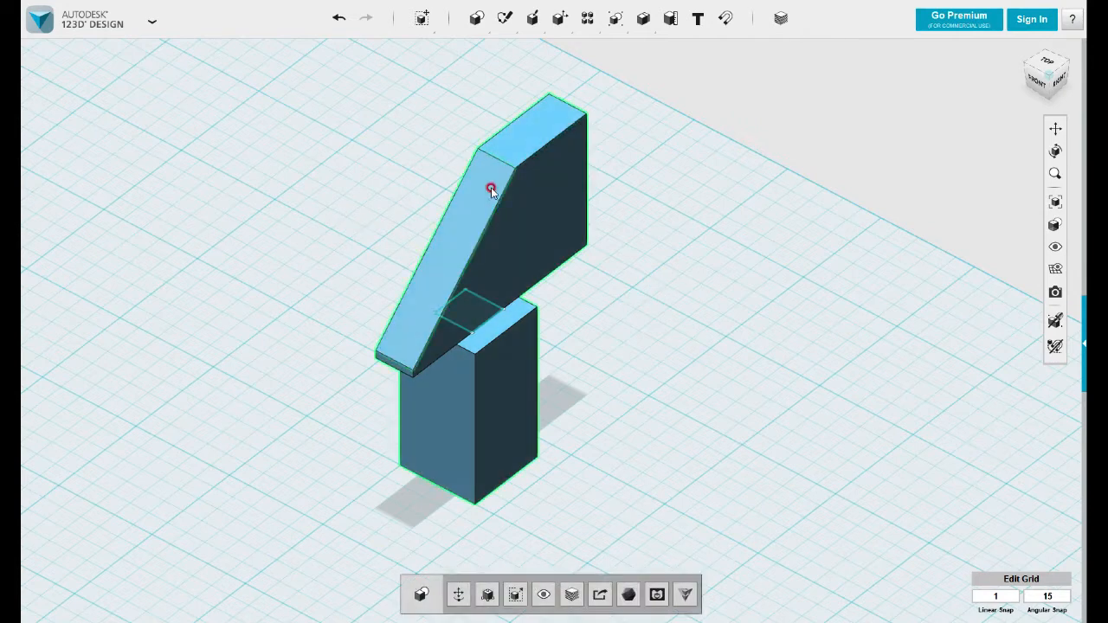
{"action": "left_click", "coordinate": [496, 242]}
{"action": "mouse_move", "coordinate": [514, 243]}
{"action": "left_click", "coordinate": [562, 241]}
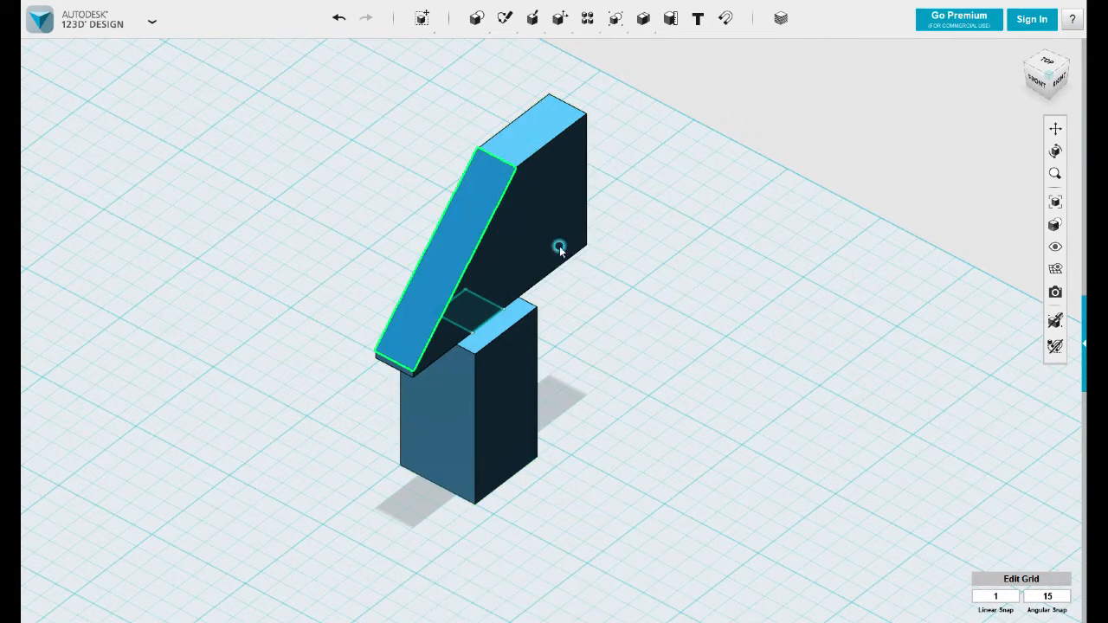
{"action": "left_click_drag", "start_coordinate": [486, 187], "coordinate": [433, 219]}
{"action": "left_click", "coordinate": [606, 338]}
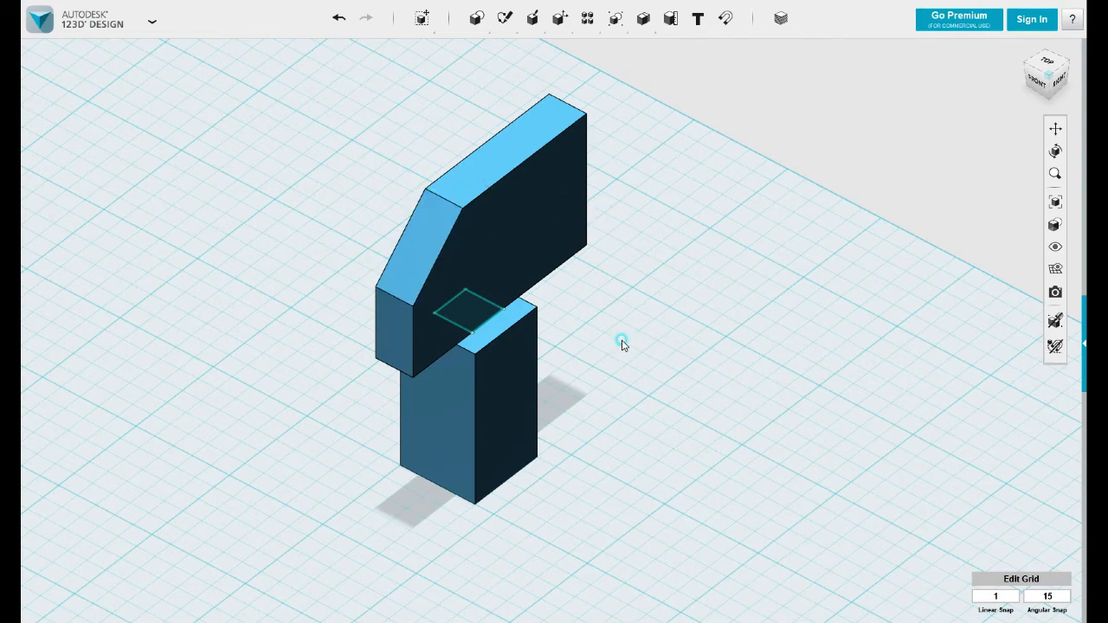
Place a cylinder of radius 10 mm and height 20 mm on the empty grid beside the box
{"action": "right_click_drag", "start_coordinate": [620, 331], "coordinate": [630, 339]}
{"action": "mouse_move", "coordinate": [477, 20]}
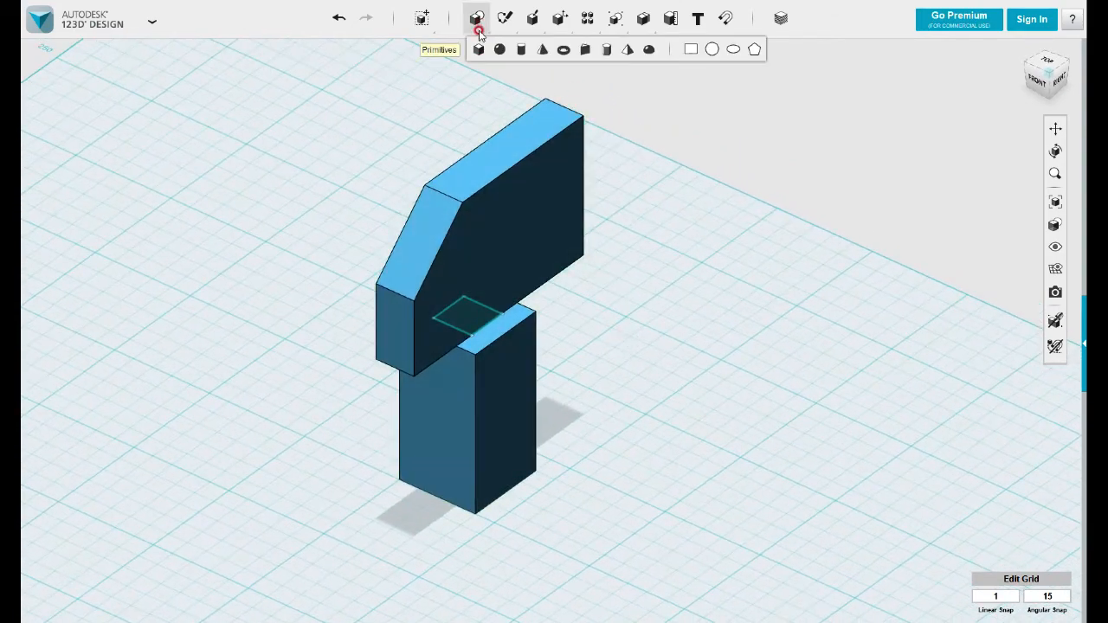
{"action": "left_click", "coordinate": [521, 49]}
{"action": "left_click", "coordinate": [743, 463]}
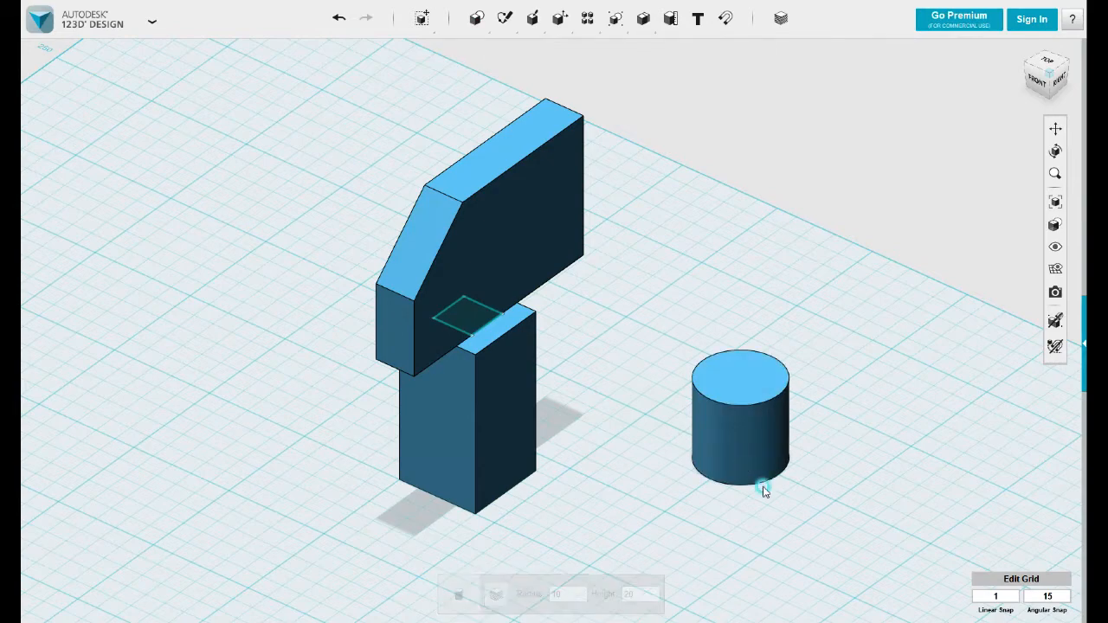
Use Press Pull on the cylinder's side face to widen it to about twice its diameter
{"action": "right_click_drag", "start_coordinate": [765, 485], "coordinate": [759, 522]}
{"action": "middle_click_drag", "start_coordinate": [740, 495], "coordinate": [480, 329]}
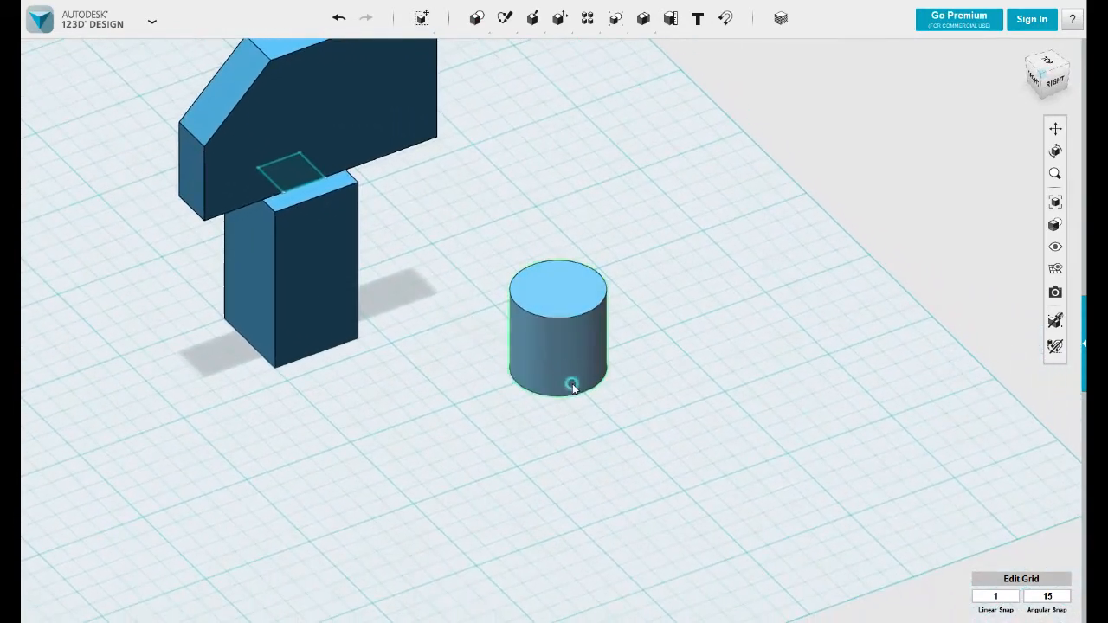
{"action": "left_click", "coordinate": [551, 351]}
{"action": "mouse_move", "coordinate": [572, 408]}
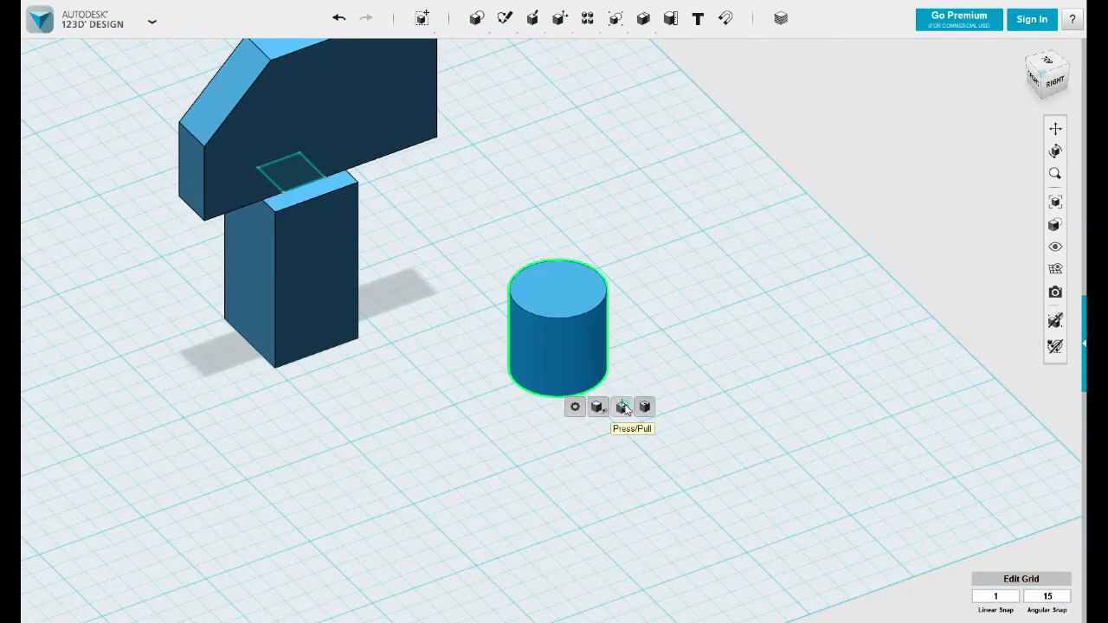
{"action": "left_click", "coordinate": [623, 407]}
{"action": "left_click_drag", "start_coordinate": [544, 366], "coordinate": [535, 393]}
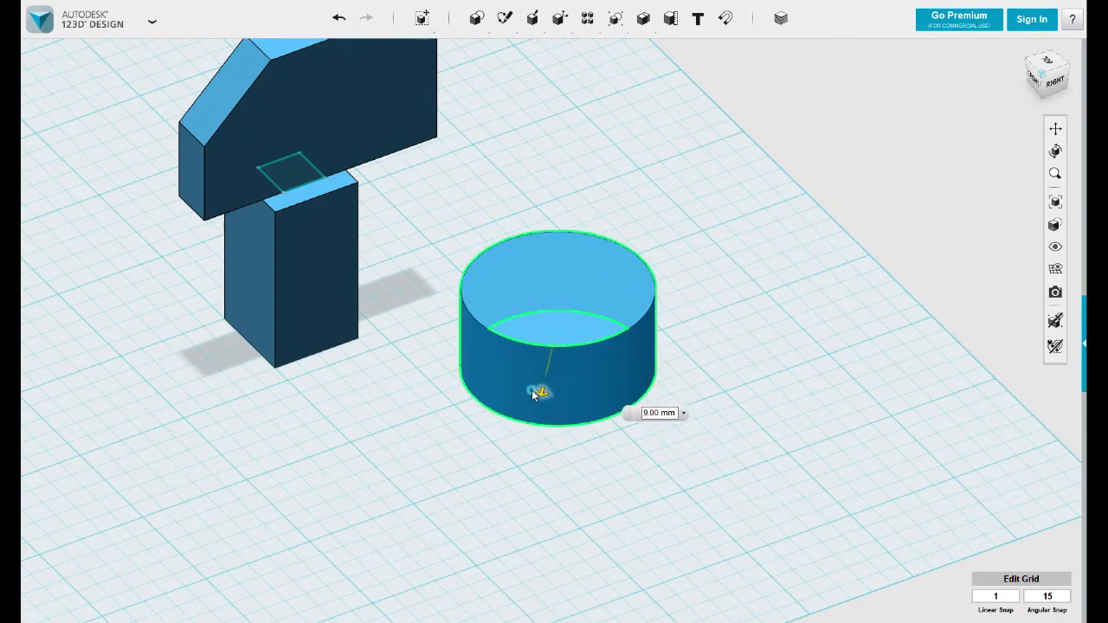
{"action": "left_click", "coordinate": [527, 458]}
Shell the cylinder through its top face with an inside thickness of 2 mm
{"action": "right_click_drag", "start_coordinate": [527, 458], "coordinate": [490, 463]}
{"action": "left_click", "coordinate": [594, 333]}
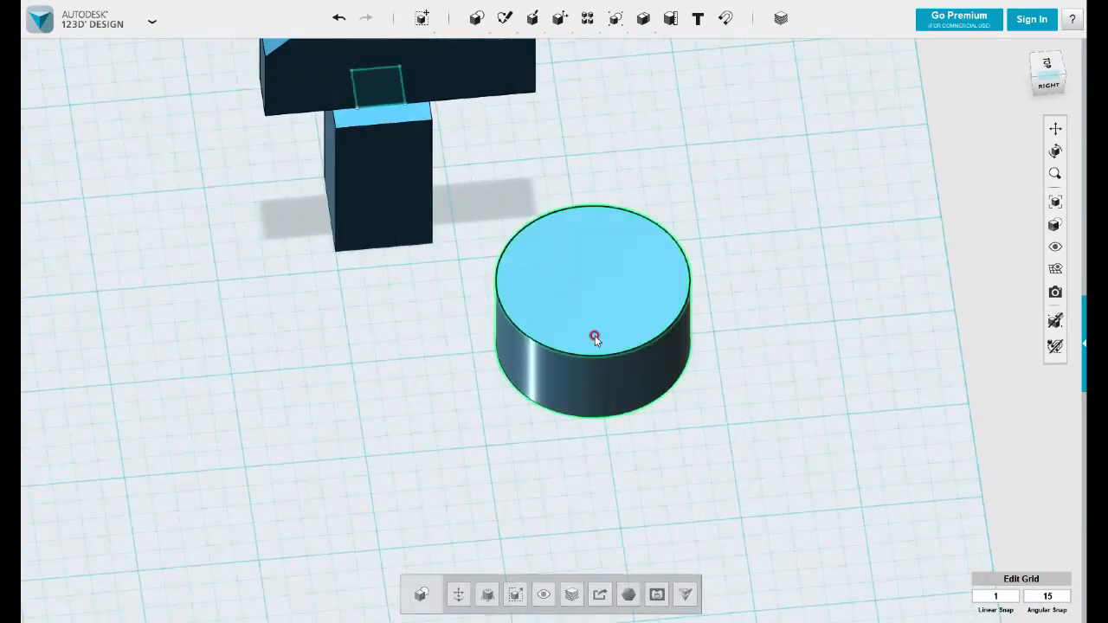
{"action": "mouse_move", "coordinate": [618, 384]}
{"action": "left_click", "coordinate": [688, 384]}
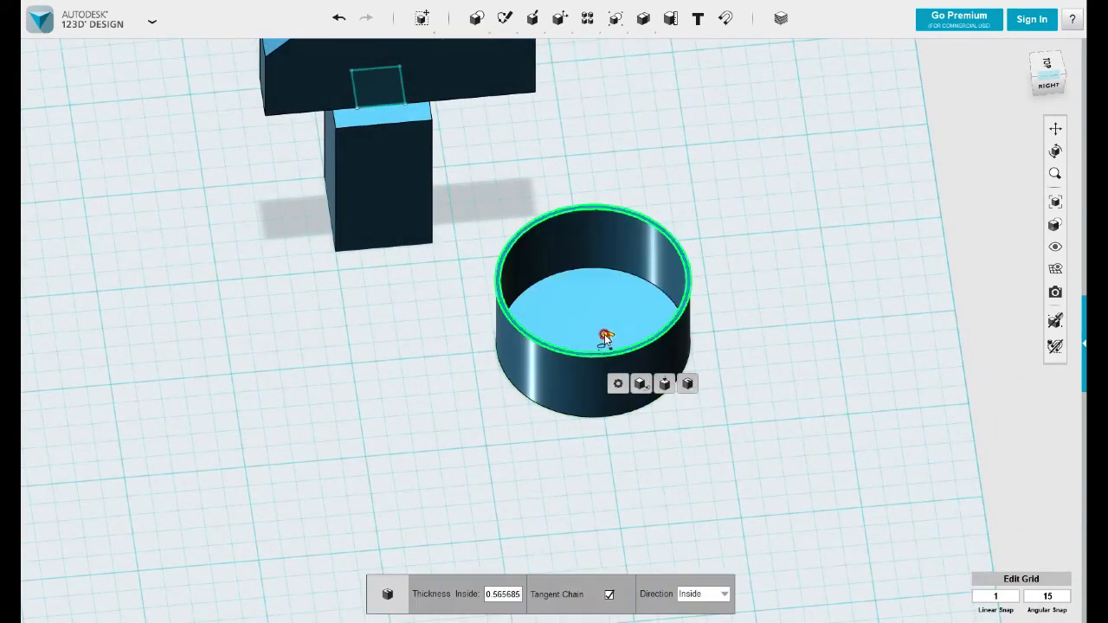
{"action": "type", "text": "2"}
{"action": "left_click", "coordinate": [736, 258]}
Use Press Pull on the hollow cylinder's inner wall with a -1 mm offset to thin the wall
{"action": "right_click_drag", "start_coordinate": [736, 257], "coordinate": [762, 358]}
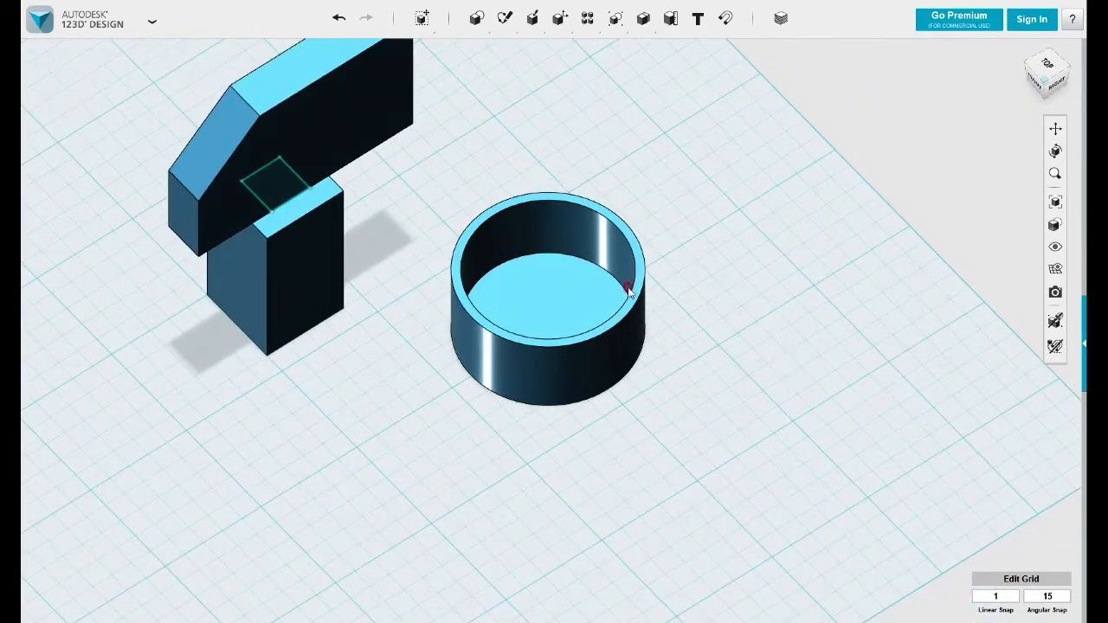
{"action": "scroll", "coordinate": [630, 291], "scroll_direction": "up", "scroll_amount": 3}
{"action": "left_click", "coordinate": [487, 160]}
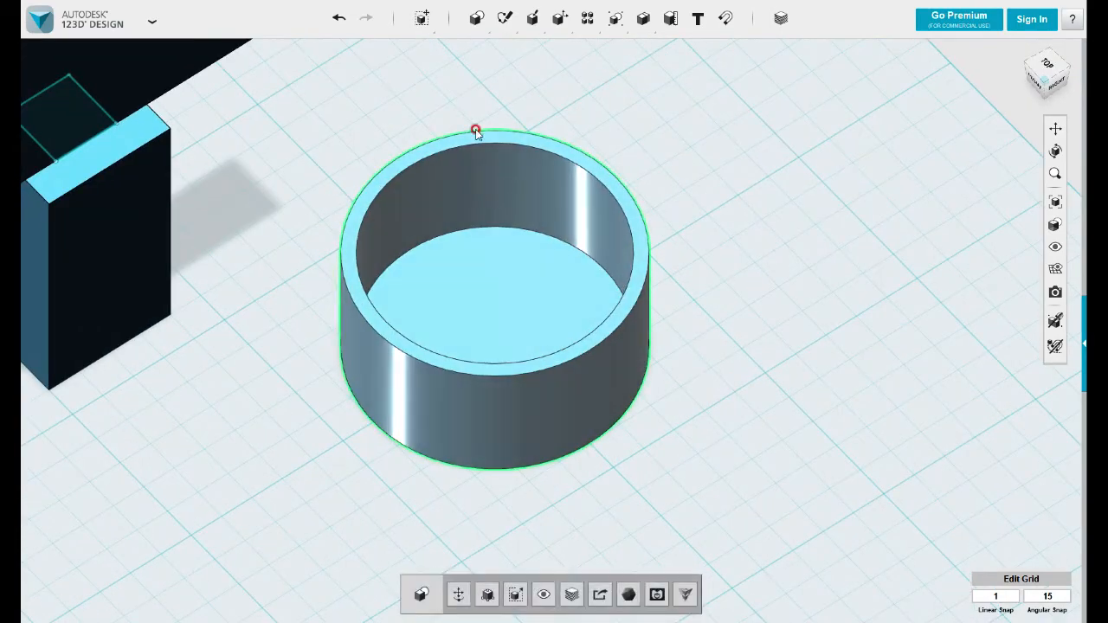
{"action": "left_click", "coordinate": [497, 221]}
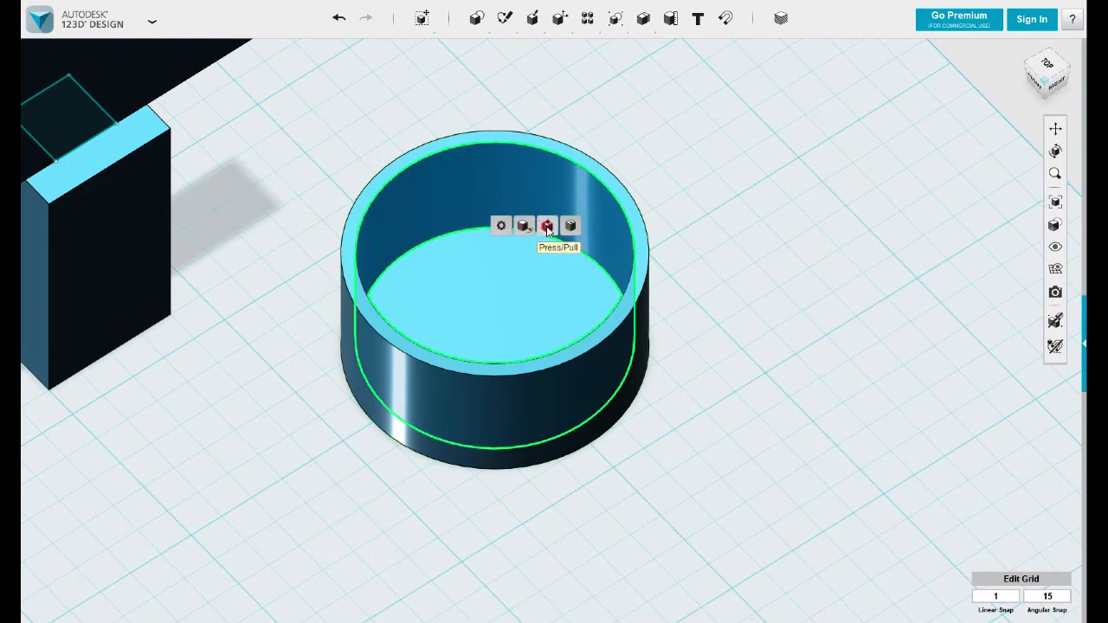
{"action": "left_click", "coordinate": [545, 225]}
{"action": "left_click_drag", "start_coordinate": [481, 192], "coordinate": [478, 181]}
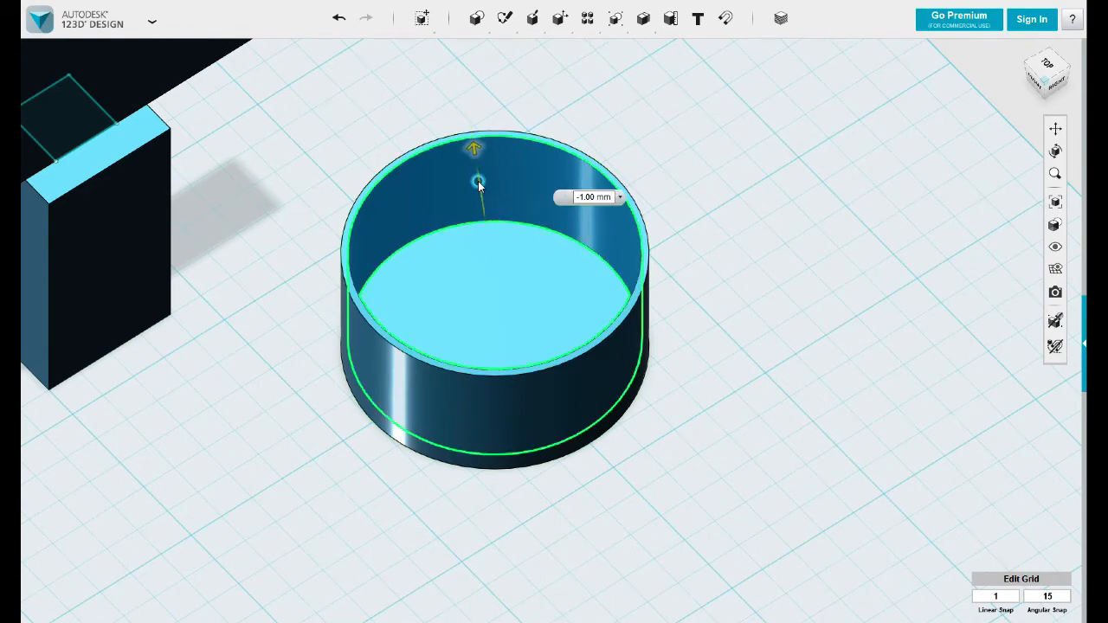
{"action": "left_click", "coordinate": [703, 191]}
{"action": "scroll", "coordinate": [742, 248], "scroll_direction": "down", "scroll_amount": 5}
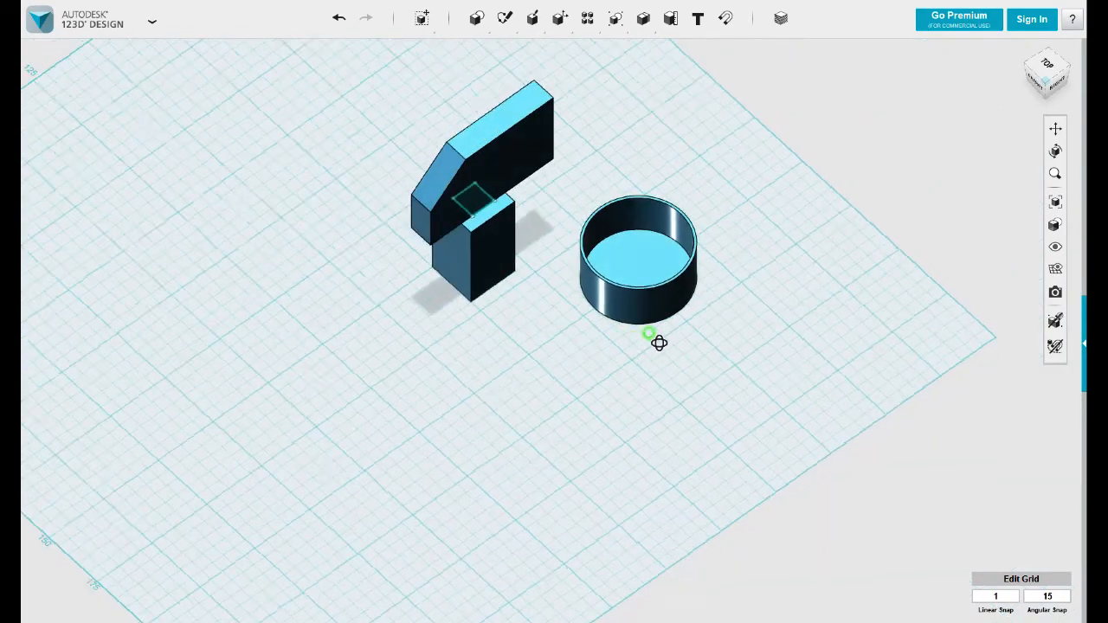
Tweak the upper solid's chamfered face in Extend mode, moving the face 27 mm
{"action": "right_click_drag", "start_coordinate": [649, 334], "coordinate": [622, 287]}
{"action": "right_click_drag", "start_coordinate": [435, 361], "coordinate": [398, 373]}
{"action": "scroll", "coordinate": [436, 321], "scroll_direction": "down", "scroll_amount": 3}
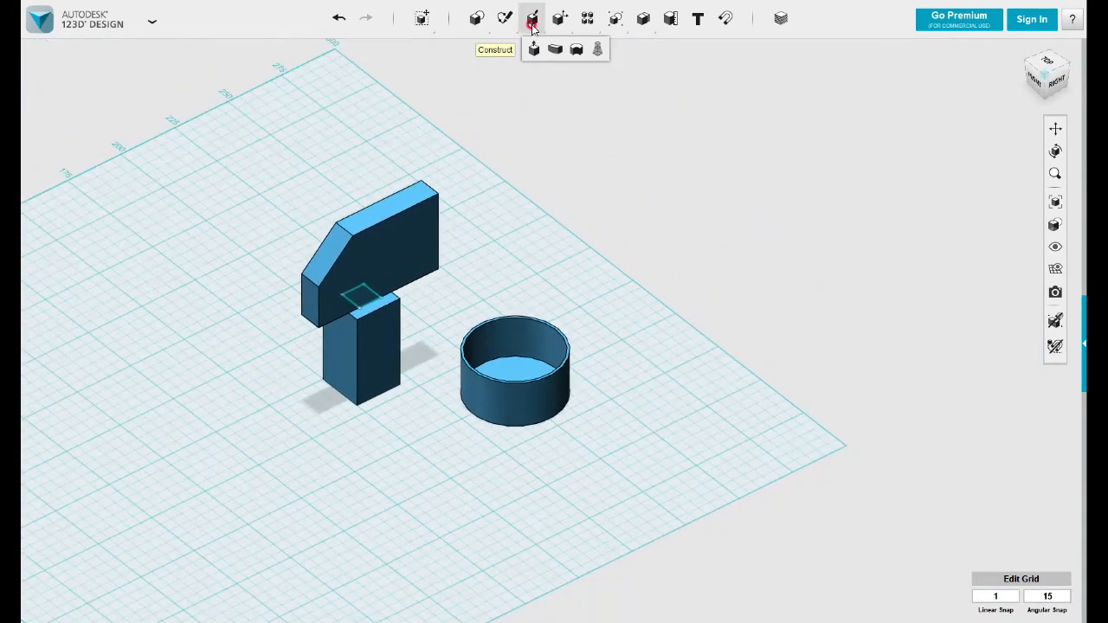
{"action": "mouse_move", "coordinate": [561, 21]}
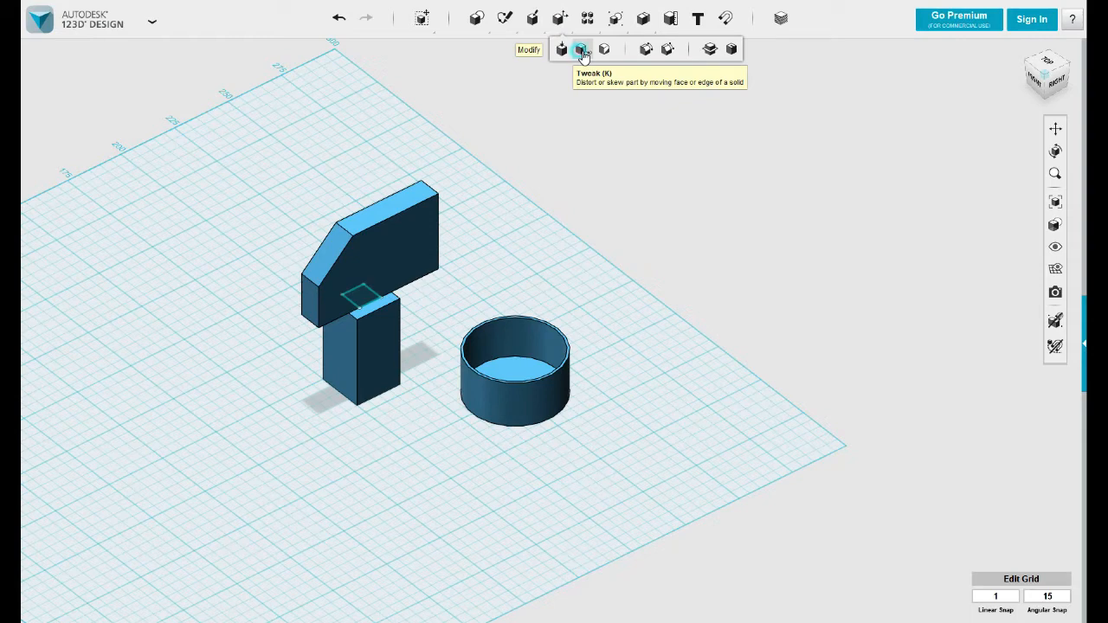
{"action": "left_click", "coordinate": [580, 50]}
{"action": "left_click", "coordinate": [571, 90]}
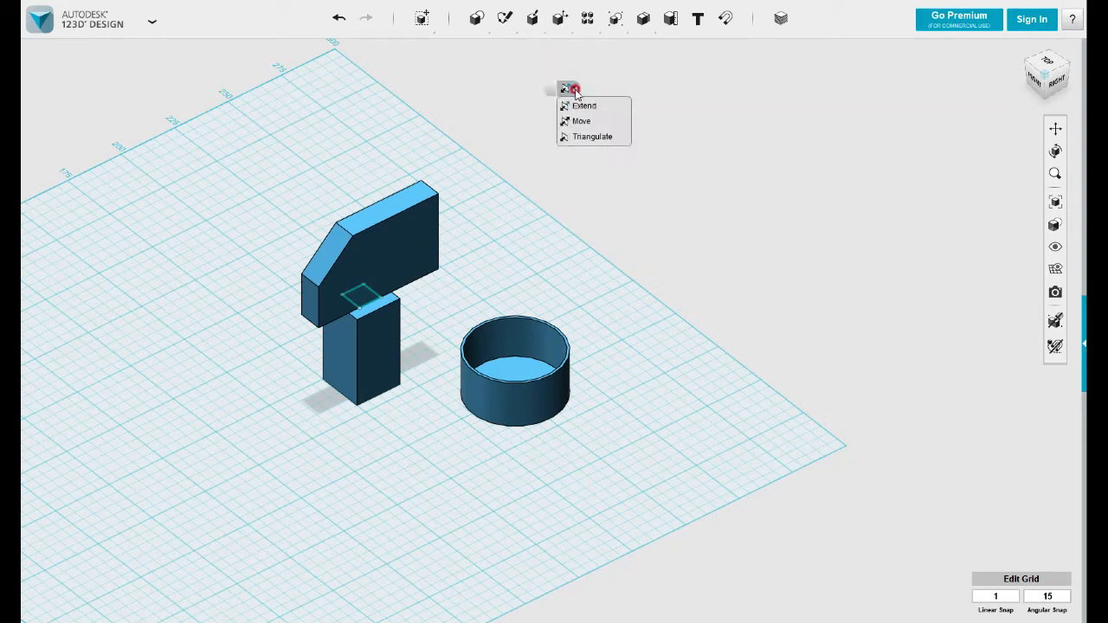
{"action": "left_click", "coordinate": [575, 107]}
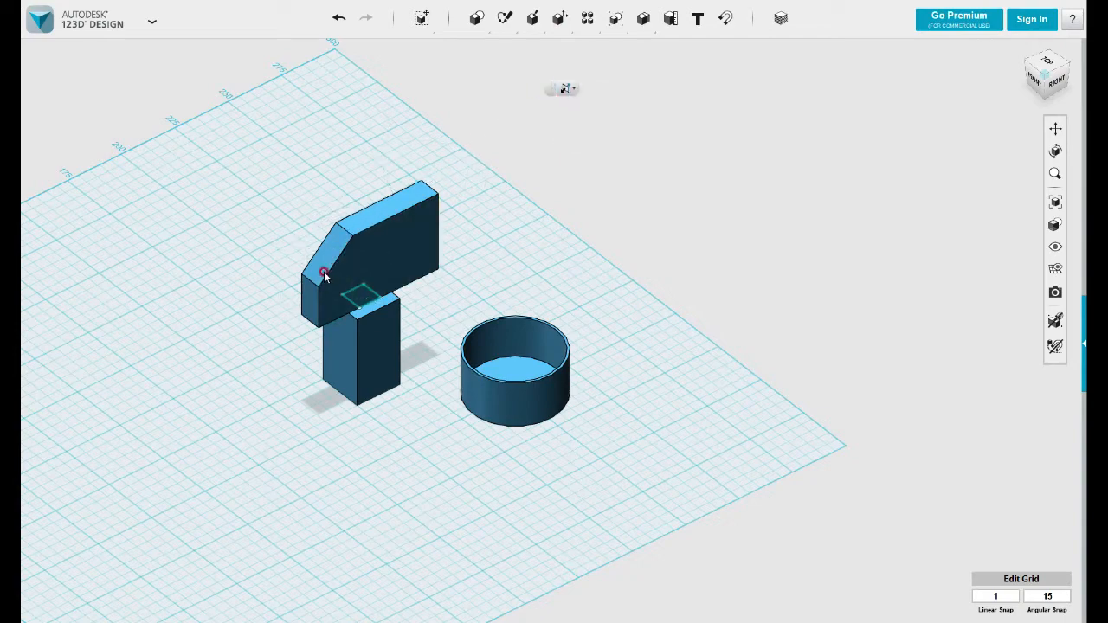
{"action": "scroll", "coordinate": [327, 256], "scroll_direction": "up", "scroll_amount": 5}
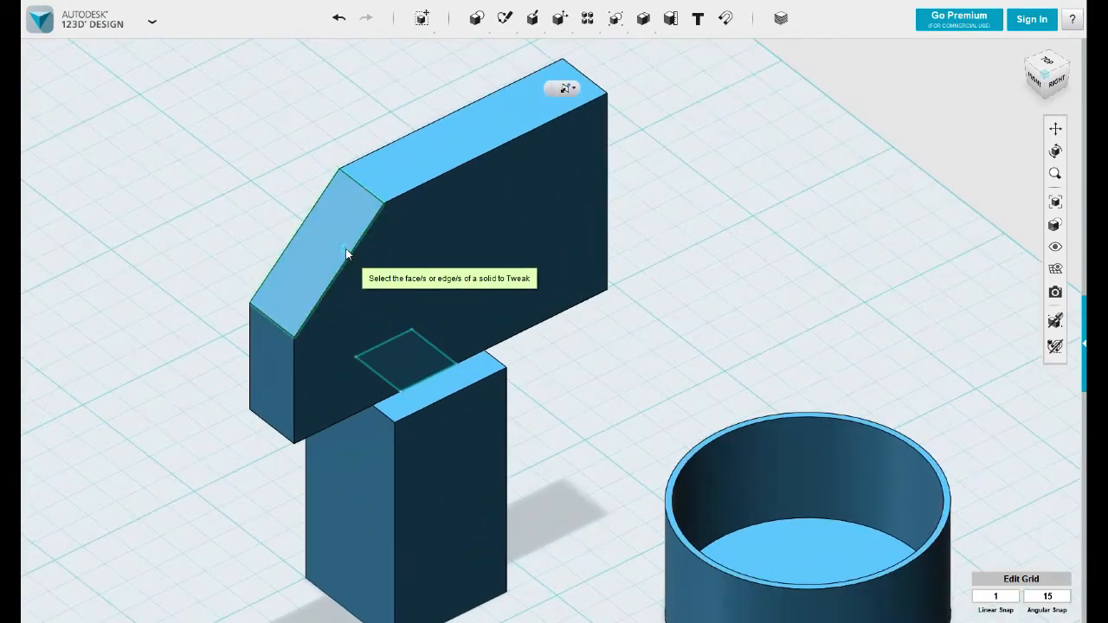
{"action": "left_click", "coordinate": [340, 252]}
{"action": "left_click_drag", "start_coordinate": [336, 249], "coordinate": [539, 329]}
{"action": "right_click_drag", "start_coordinate": [540, 329], "coordinate": [663, 250]}
{"action": "scroll", "coordinate": [585, 314], "scroll_direction": "down", "scroll_amount": 5}
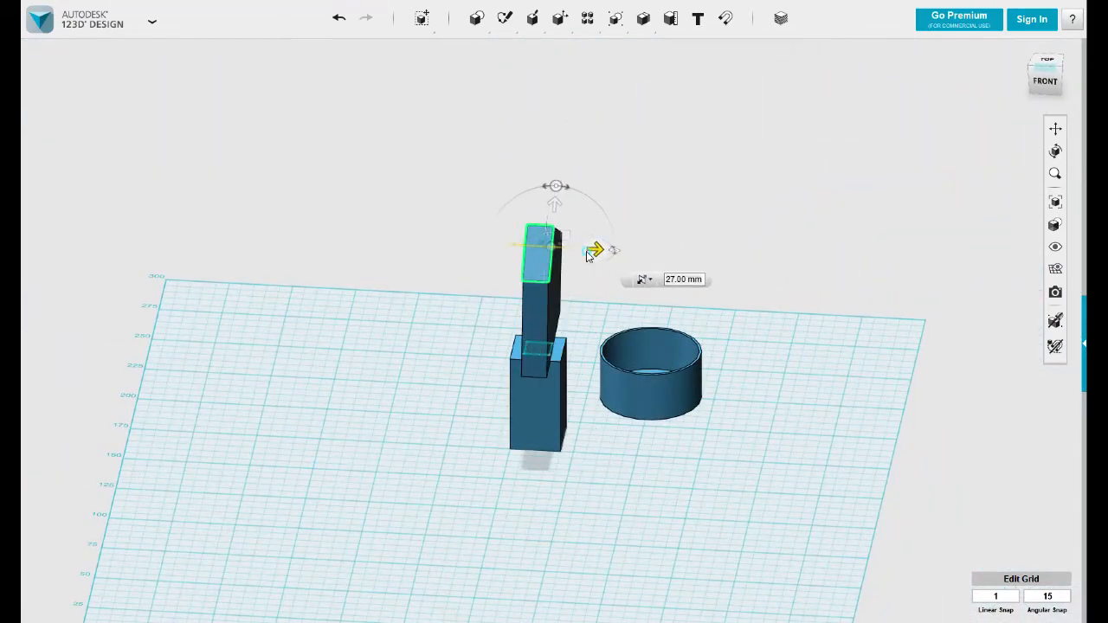
Skew the upper solid further by moving its chamfered face -8 mm sideways, -25 mm along a second axis and back toward the body
{"action": "left_click_drag", "start_coordinate": [587, 254], "coordinate": [562, 251]}
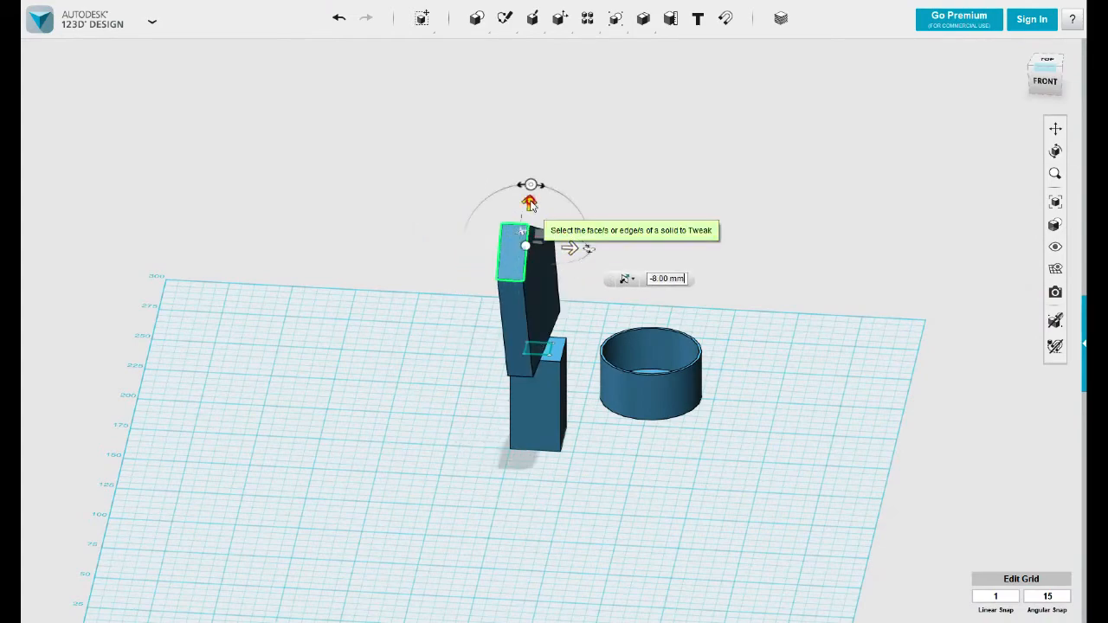
{"action": "left_click_drag", "start_coordinate": [530, 203], "coordinate": [573, 306]}
{"action": "right_click_drag", "start_coordinate": [573, 306], "coordinate": [452, 289]}
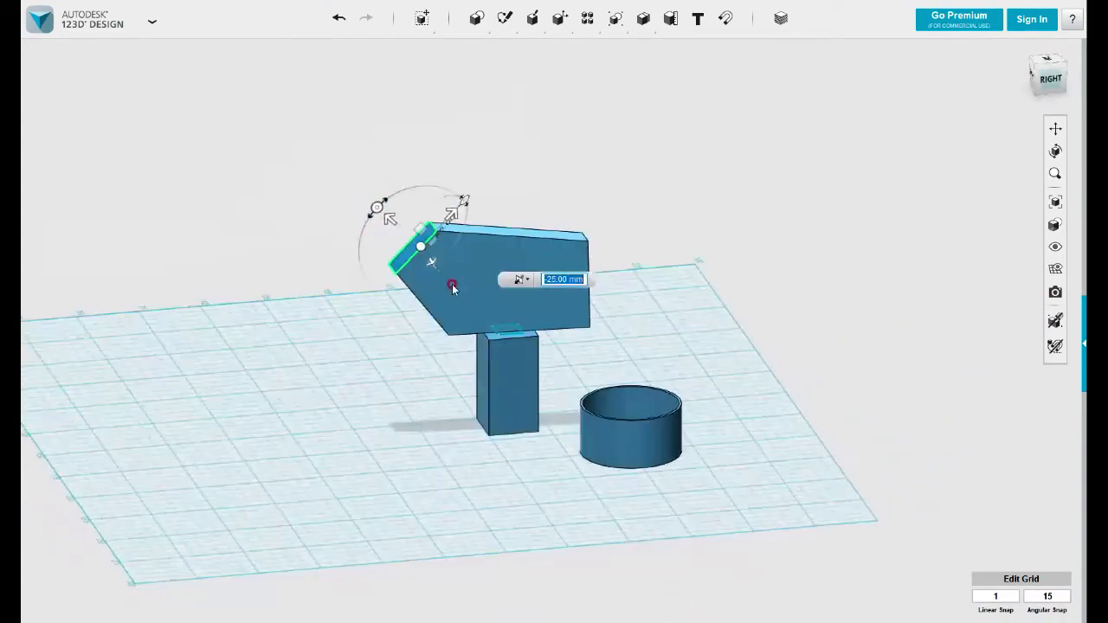
{"action": "left_click_drag", "start_coordinate": [388, 218], "coordinate": [467, 257]}
{"action": "left_click", "coordinate": [522, 458]}
Tweak the lower box's side face nearest the cylinder, rotating it -30 degrees so it slopes outward toward the base
{"action": "right_click_drag", "start_coordinate": [522, 458], "coordinate": [589, 446]}
{"action": "scroll", "coordinate": [508, 407], "scroll_direction": "up", "scroll_amount": 2}
{"action": "left_click", "coordinate": [507, 407]}
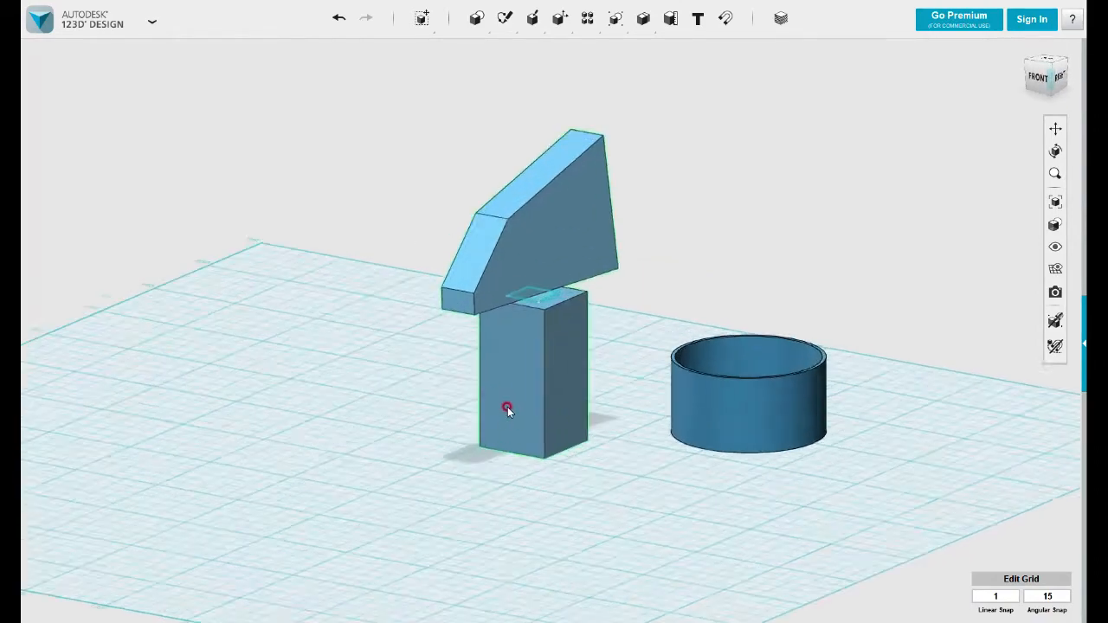
{"action": "scroll", "coordinate": [593, 395], "scroll_direction": "up", "scroll_amount": 3}
{"action": "left_click", "coordinate": [584, 282]}
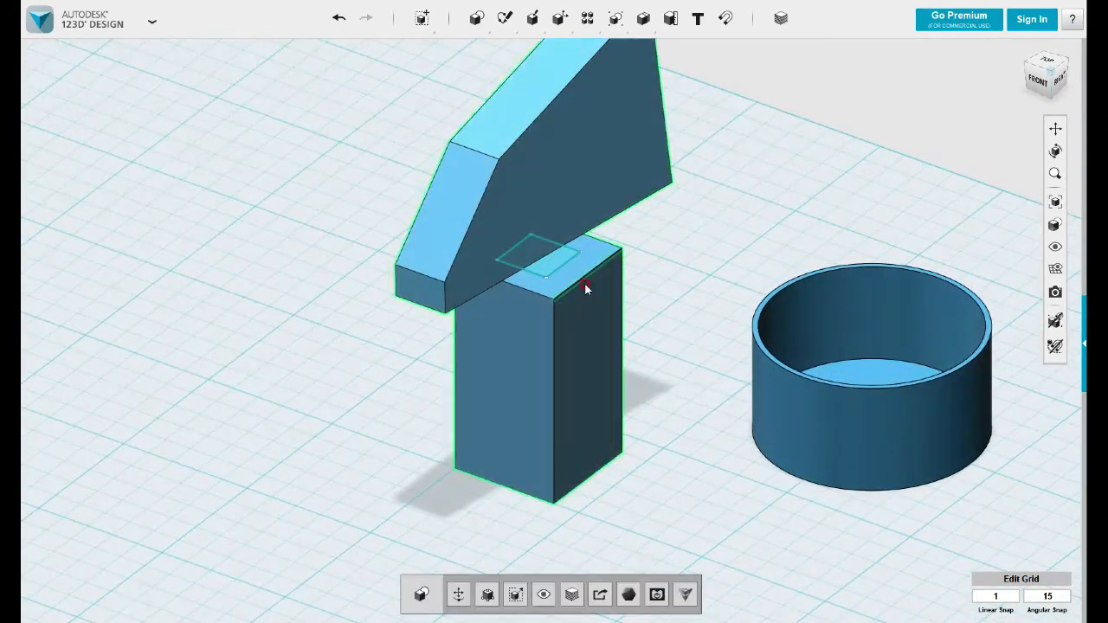
{"action": "left_click", "coordinate": [591, 312]}
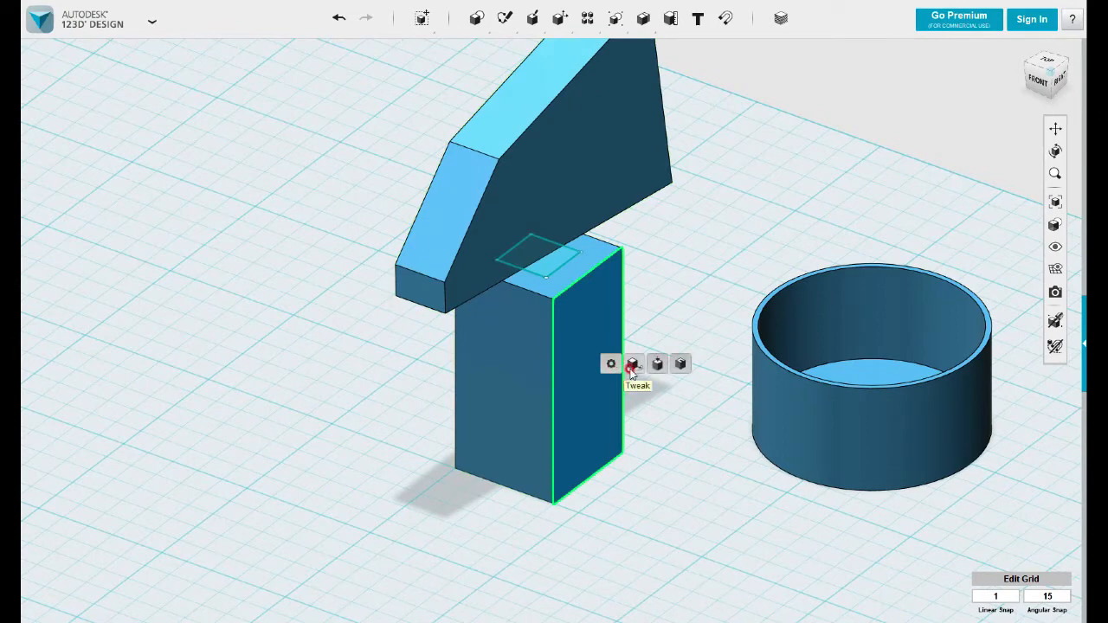
{"action": "left_click", "coordinate": [636, 365]}
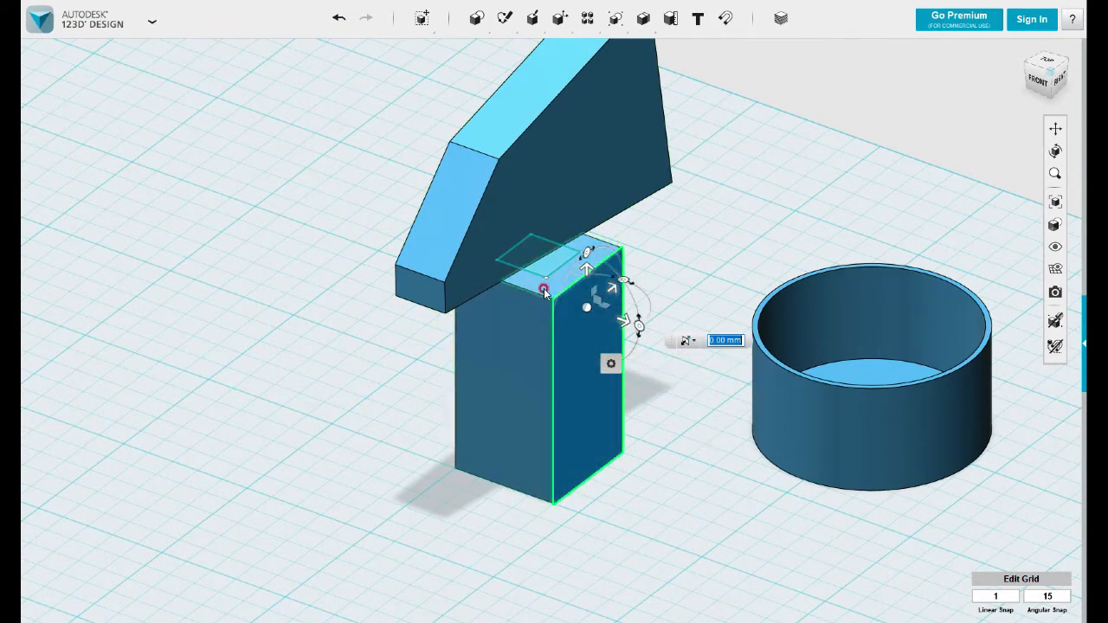
{"action": "left_click", "coordinate": [640, 326]}
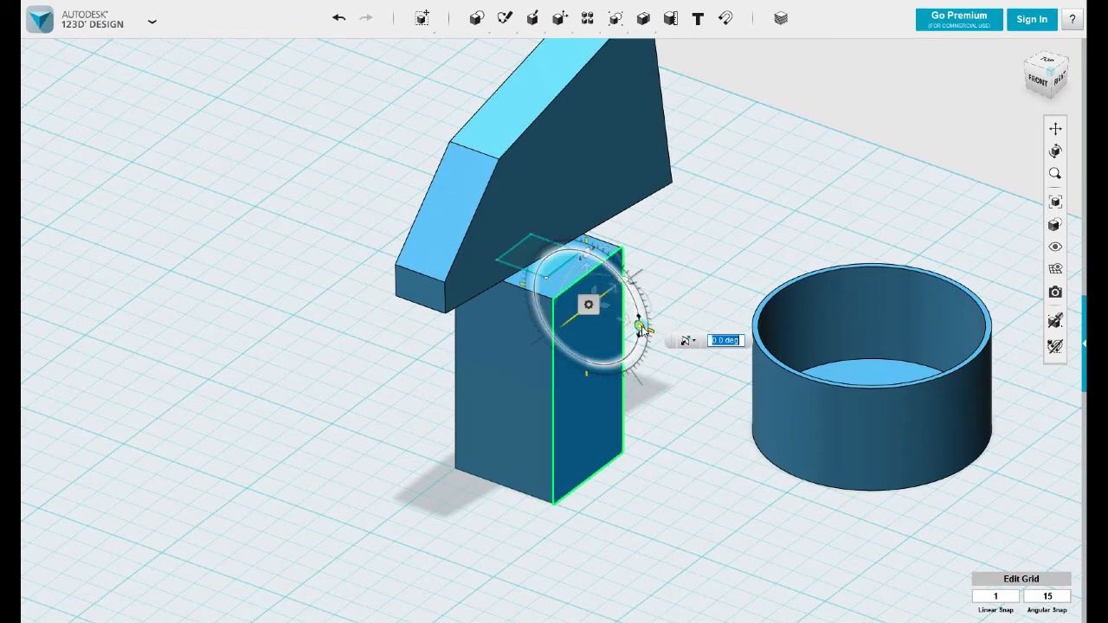
{"action": "left_click_drag", "start_coordinate": [641, 326], "coordinate": [630, 301]}
{"action": "right_click_drag", "start_coordinate": [719, 475], "coordinate": [758, 479]}
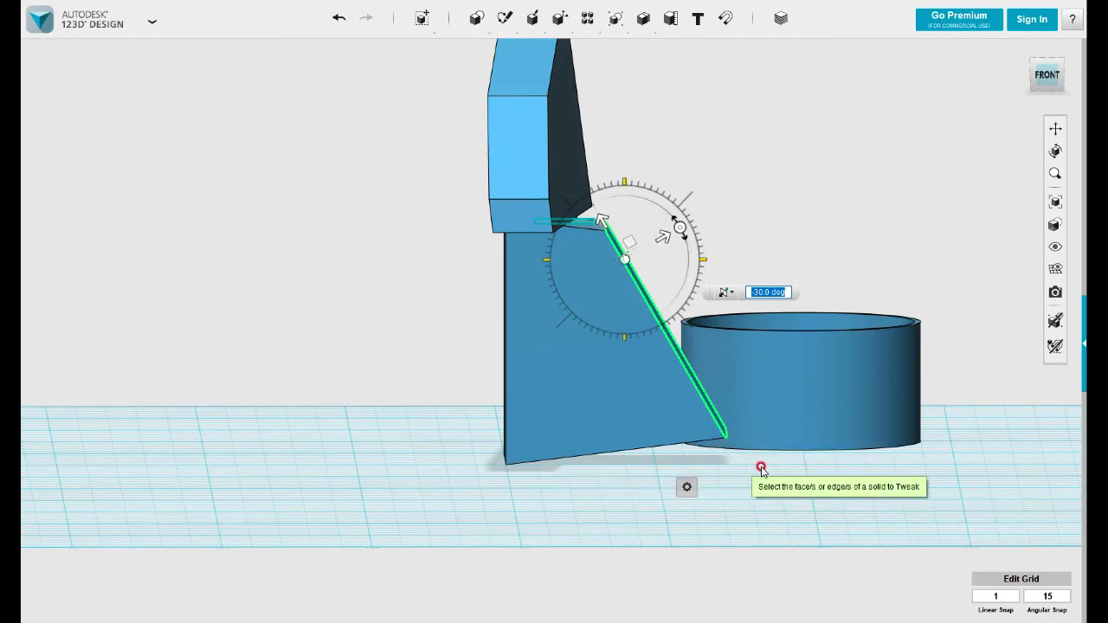
{"action": "right_click_drag", "start_coordinate": [818, 467], "coordinate": [759, 475]}
{"action": "left_click_drag", "start_coordinate": [641, 263], "coordinate": [668, 260]}
{"action": "left_click", "coordinate": [749, 515]}
{"action": "right_click_drag", "start_coordinate": [774, 497], "coordinate": [679, 557]}
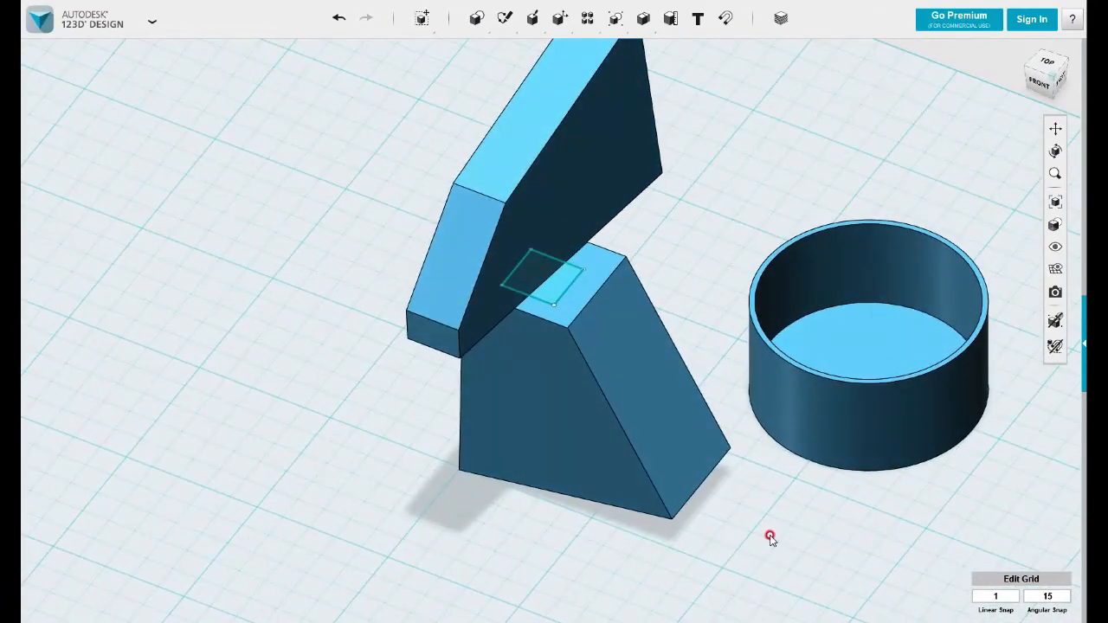
Delete the tweaked solid with its sketch and place a new box on the grid beside the hollow cylinder
{"action": "middle_click_drag", "start_coordinate": [771, 537], "coordinate": [595, 546]}
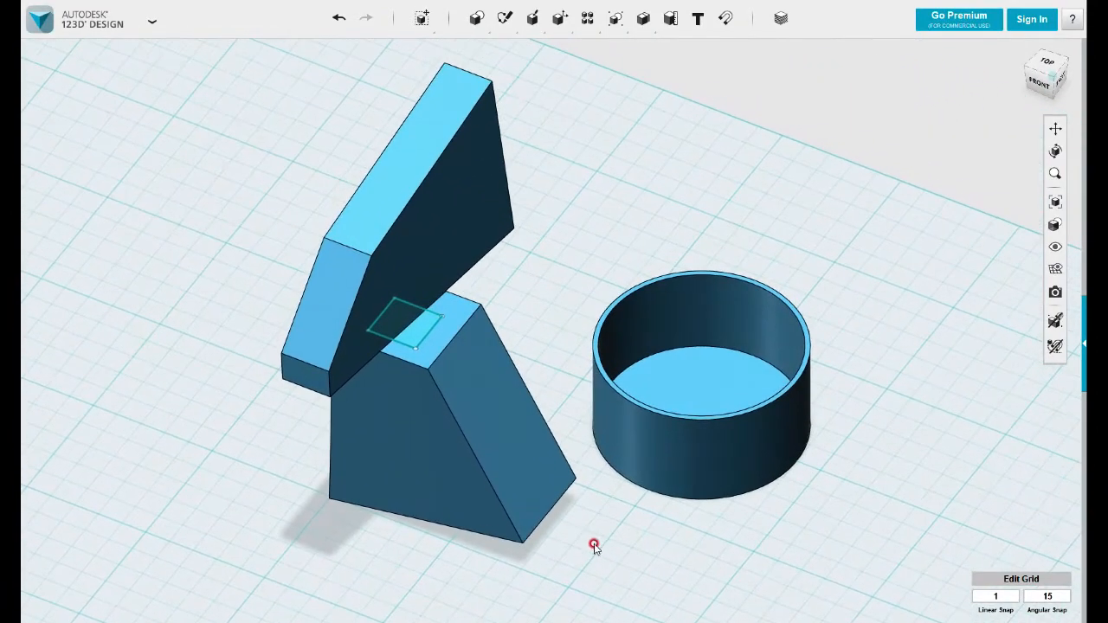
{"action": "mouse_move", "coordinate": [559, 26]}
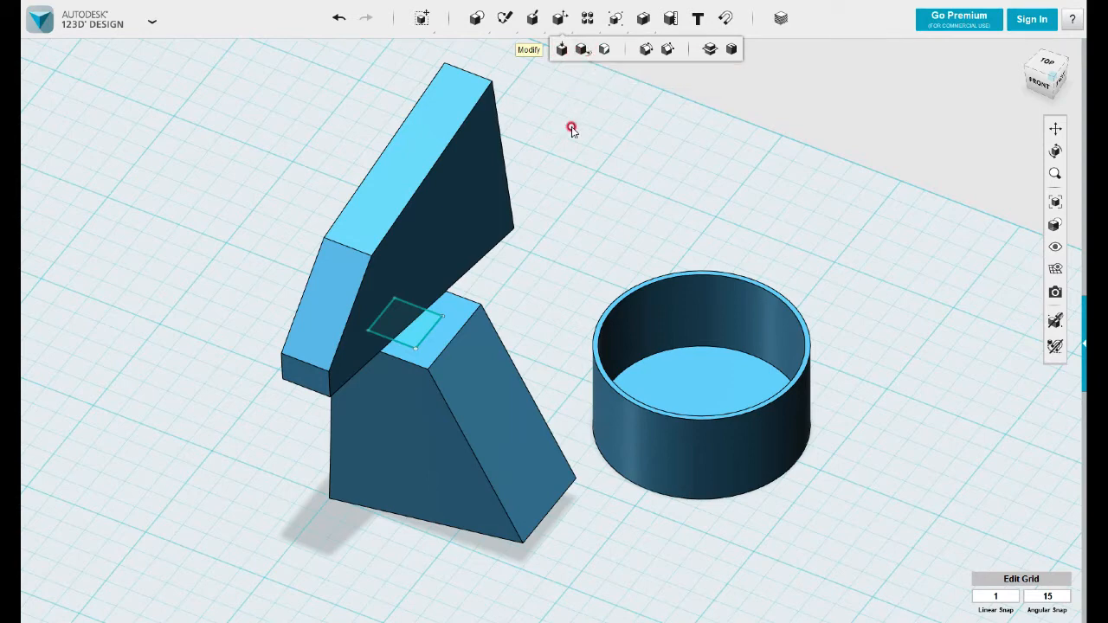
{"action": "mouse_move", "coordinate": [495, 505]}
{"action": "left_mouse_down"}
{"action": "mouse_move", "coordinate": [404, 358]}
{"action": "mouse_move", "coordinate": [468, 540]}
{"action": "mouse_move", "coordinate": [218, 95]}
{"action": "mouse_move", "coordinate": [228, 104]}
{"action": "left_mouse_up"}
{"action": "key", "text": "Delete"}
{"action": "mouse_move", "coordinate": [491, 24]}
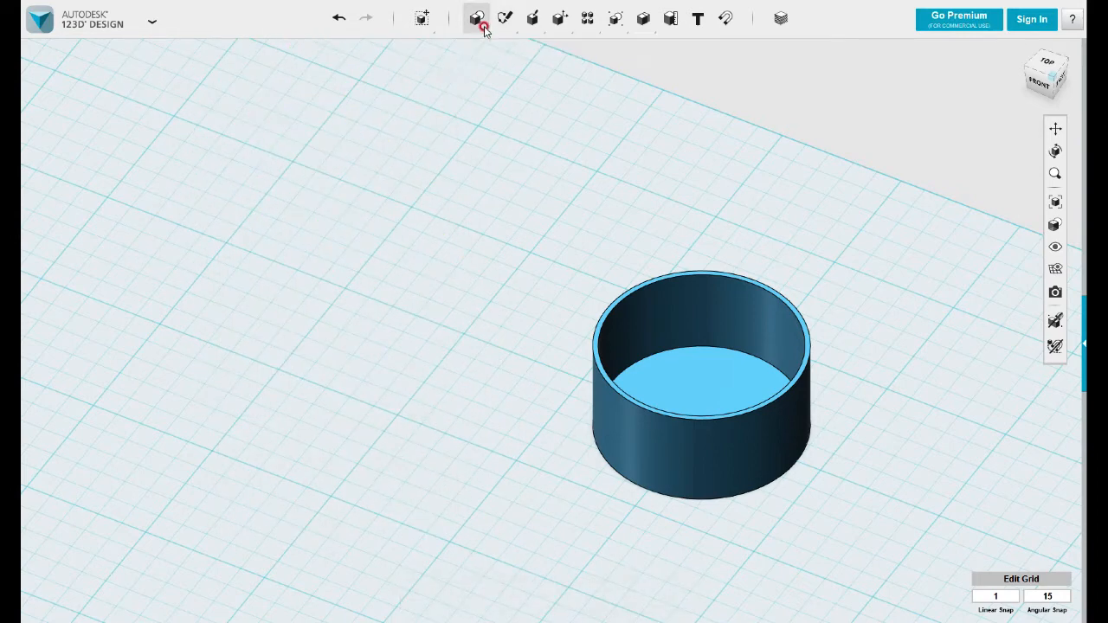
{"action": "left_click", "coordinate": [477, 49]}
{"action": "left_click", "coordinate": [352, 363]}
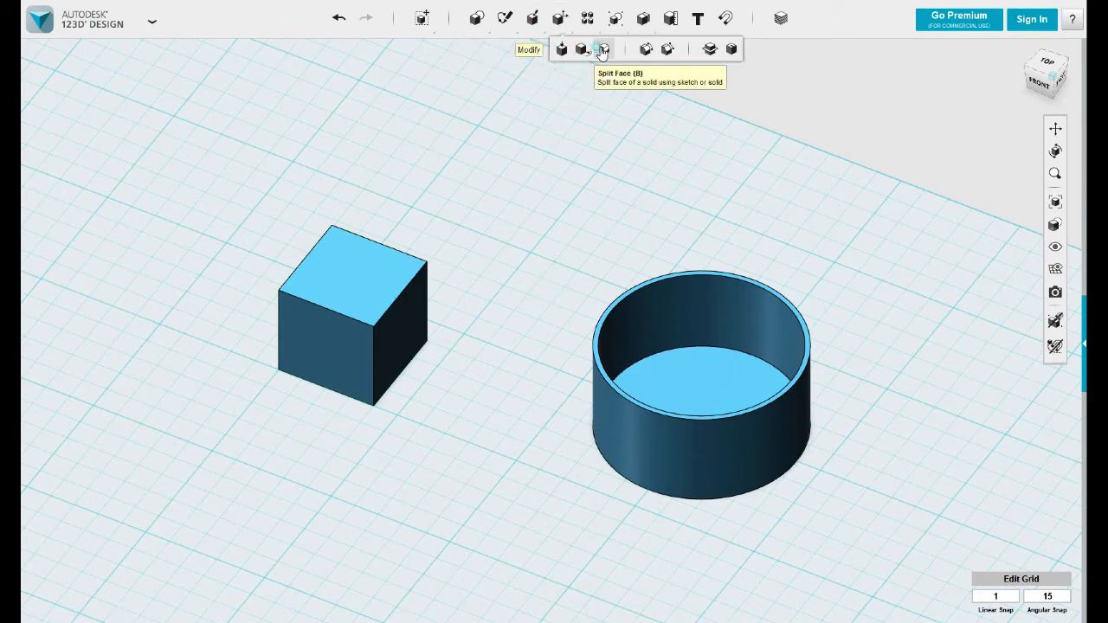
Viewed from above, sketch a straight polyline through the box's middle that extends past two opposite edges
{"action": "left_click", "coordinate": [602, 50]}
{"action": "right_click_drag", "start_coordinate": [519, 275], "coordinate": [655, 165]}
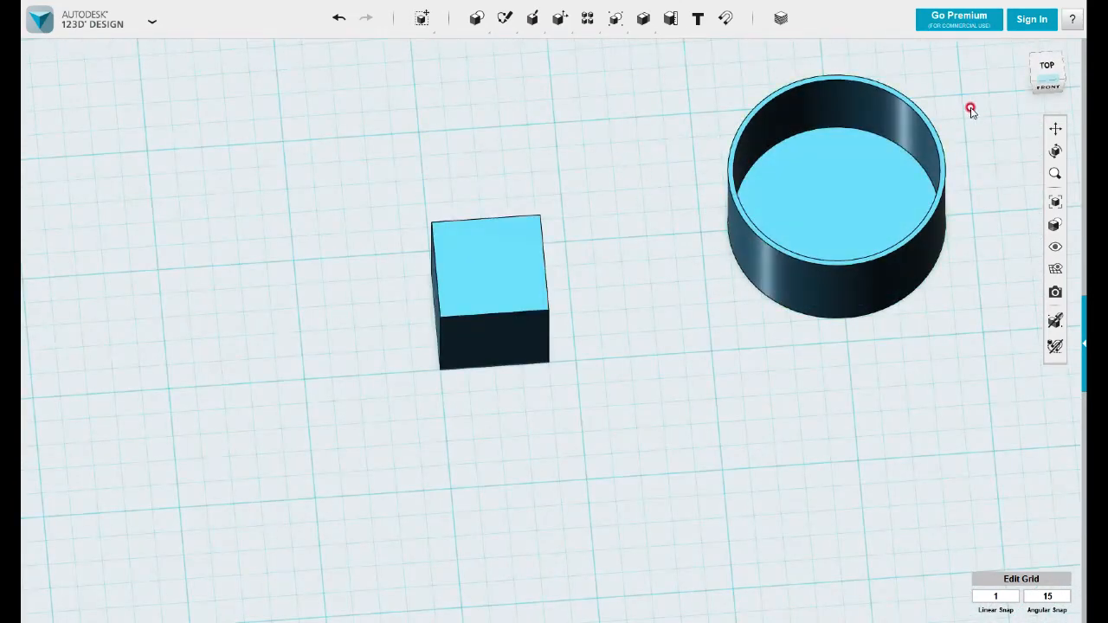
{"action": "left_click", "coordinate": [1043, 76]}
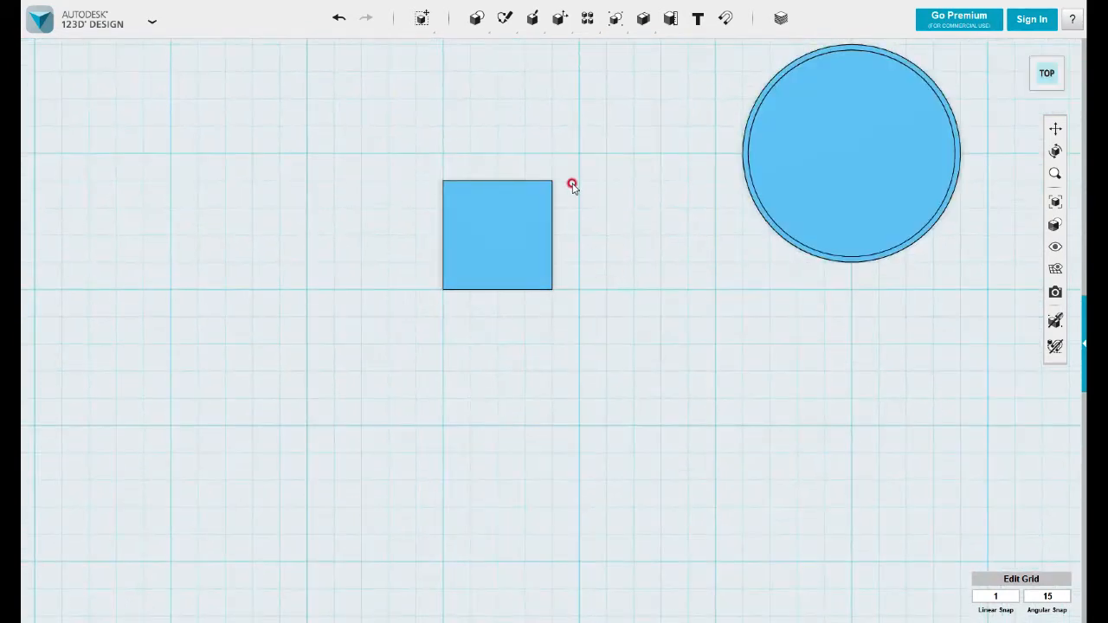
{"action": "mouse_move", "coordinate": [505, 18]}
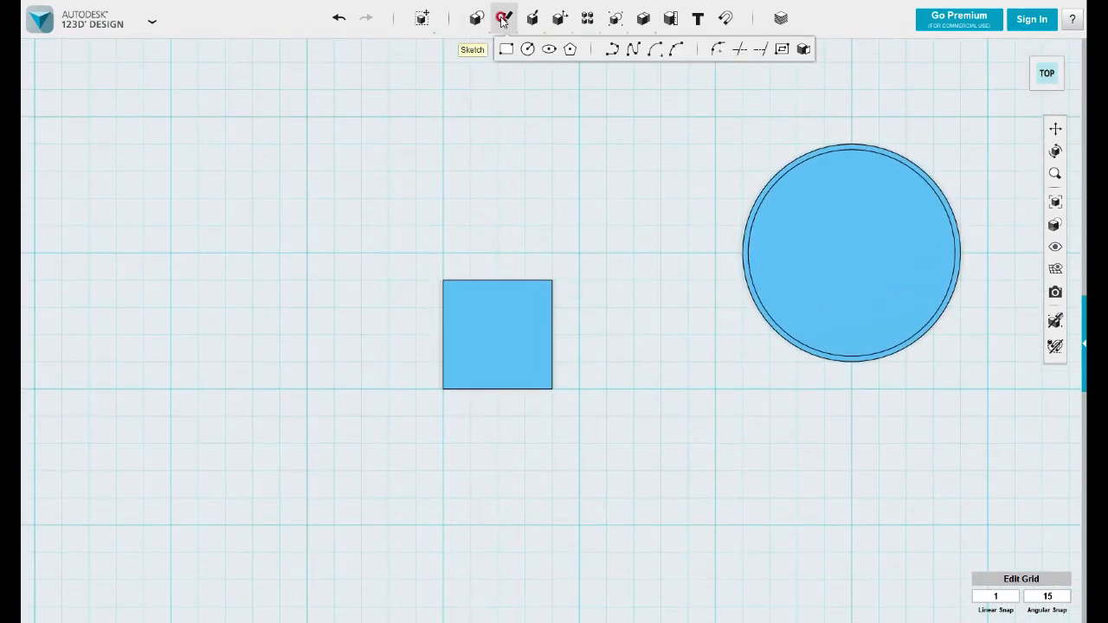
{"action": "left_click", "coordinate": [610, 50]}
{"action": "left_click", "coordinate": [497, 227]}
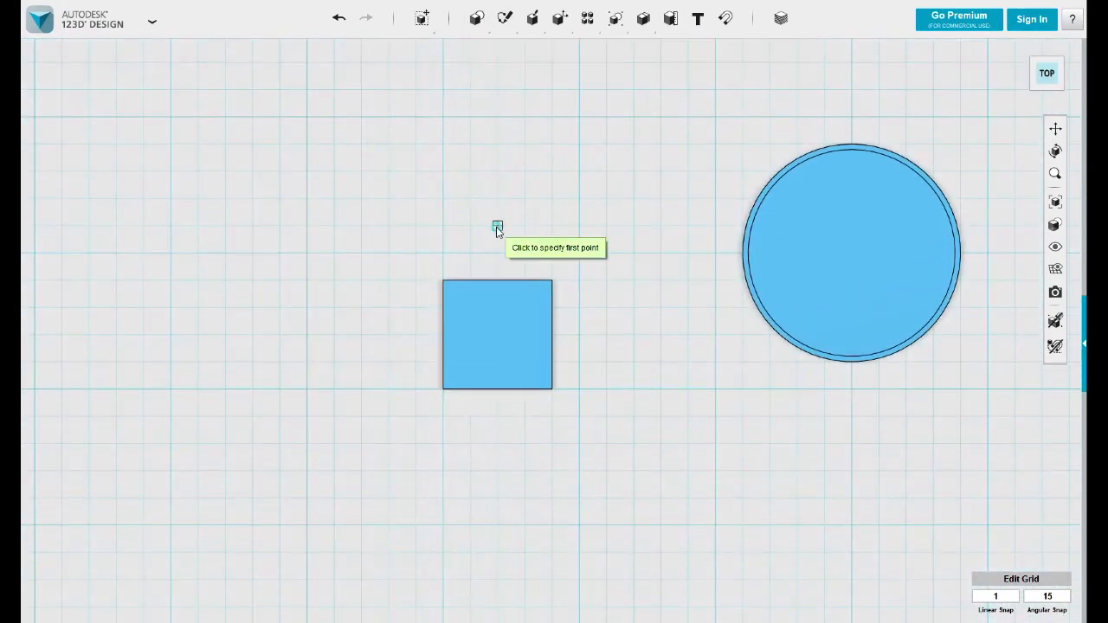
{"action": "left_click", "coordinate": [496, 227]}
{"action": "left_click", "coordinate": [498, 471]}
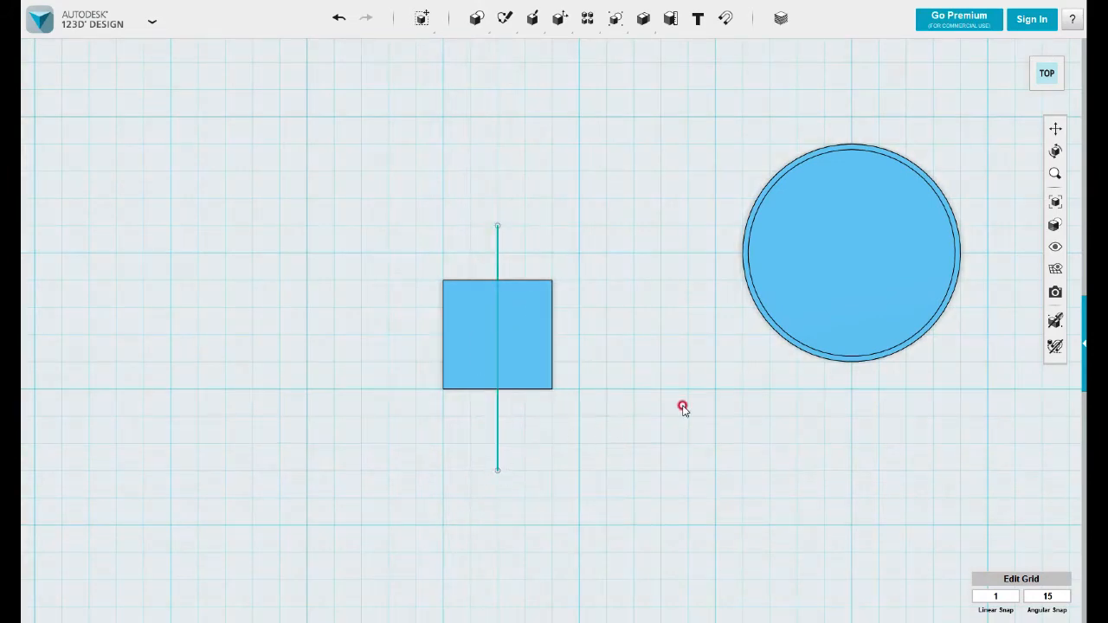
Split the box's top face into two halves with Split Face, using the sketched line as the splitting entity
{"action": "right_click_drag", "start_coordinate": [682, 408], "coordinate": [639, 509]}
{"action": "mouse_move", "coordinate": [561, 19]}
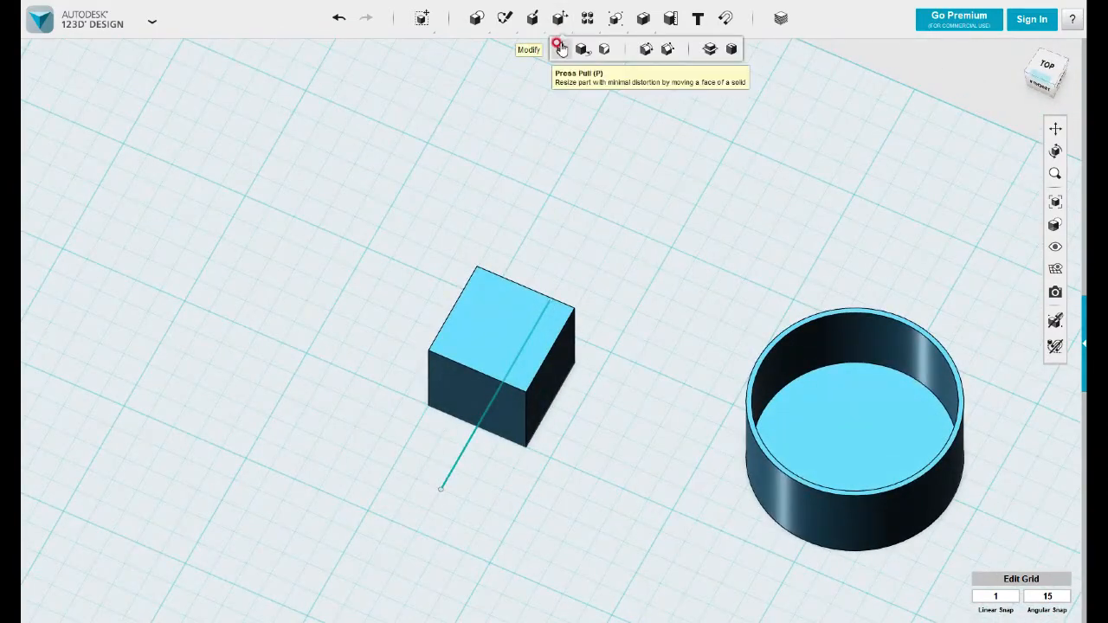
{"action": "left_click", "coordinate": [601, 49]}
{"action": "left_click", "coordinate": [502, 288]}
{"action": "left_click", "coordinate": [658, 88]}
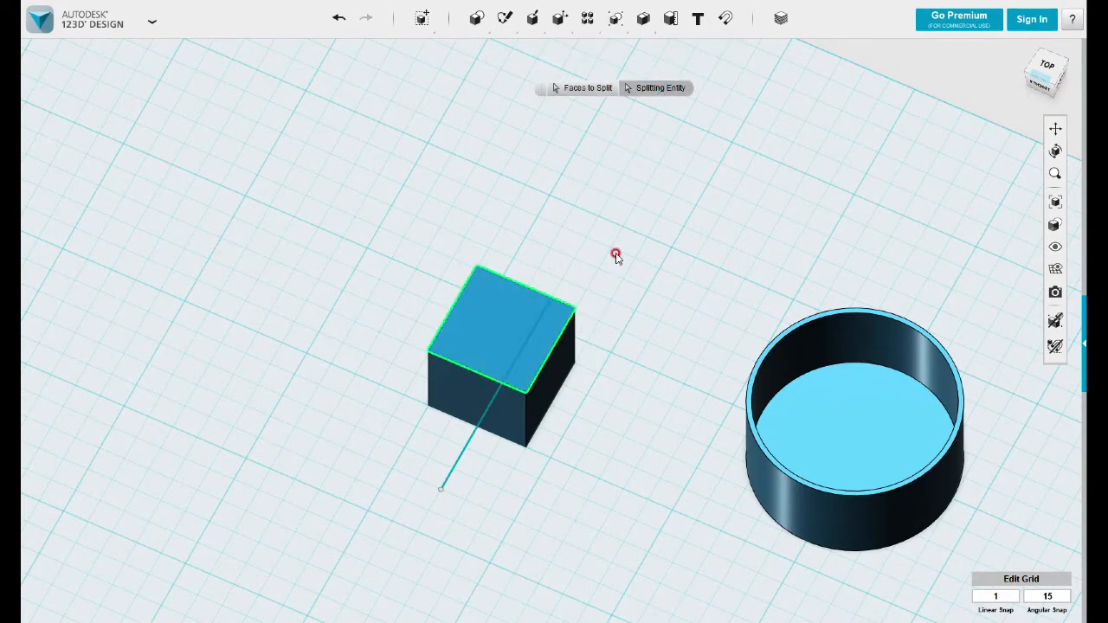
{"action": "left_click", "coordinate": [451, 470]}
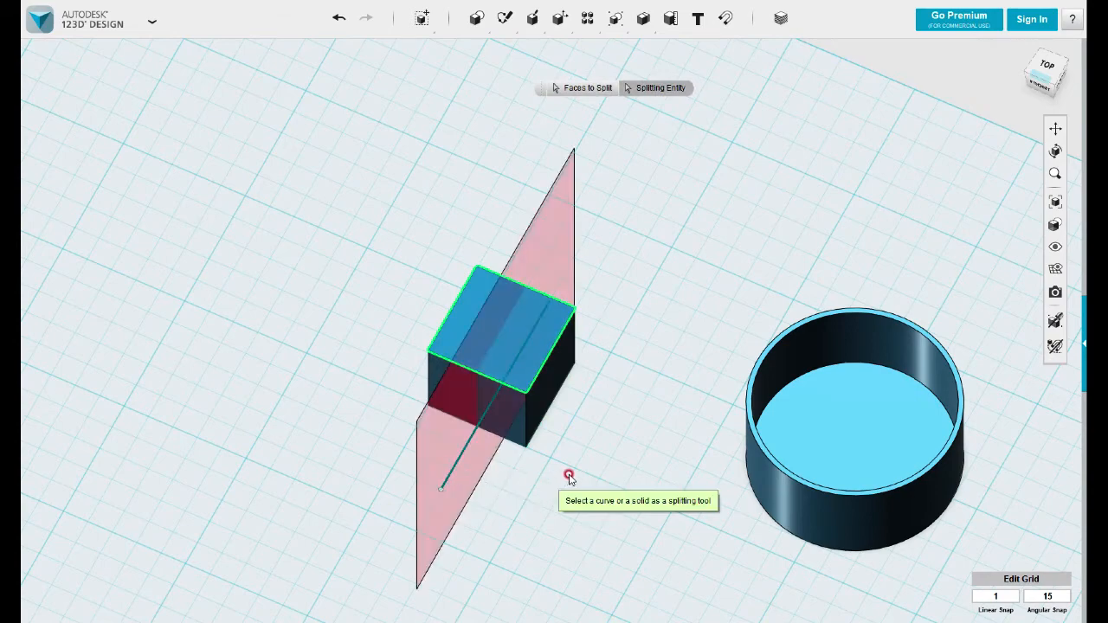
{"action": "right_click_drag", "start_coordinate": [568, 470], "coordinate": [475, 413]}
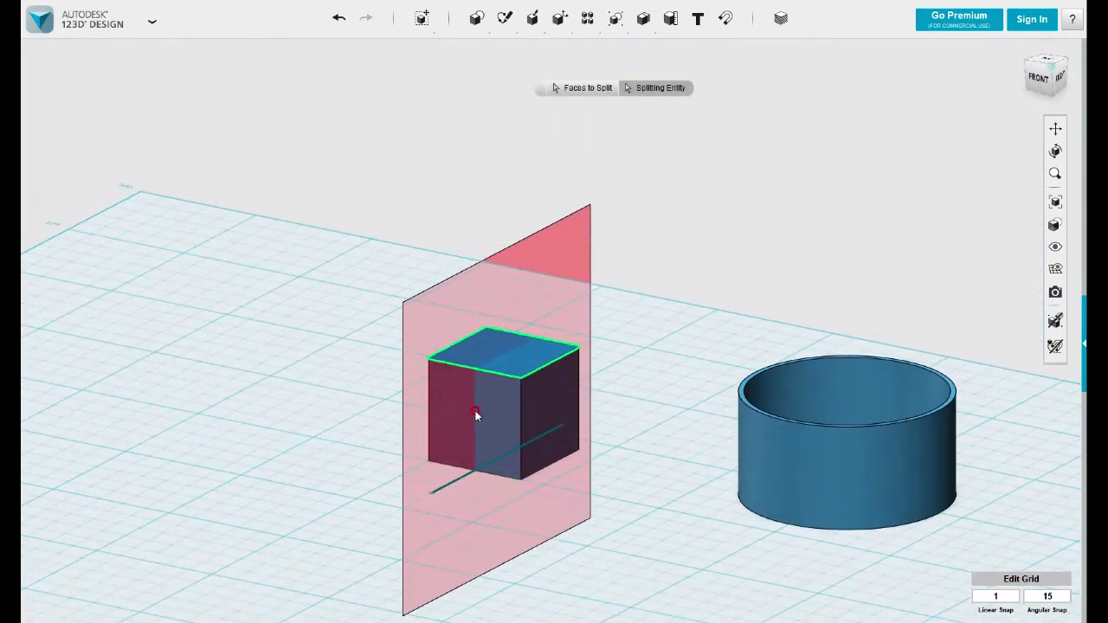
{"action": "middle_click_drag", "start_coordinate": [645, 402], "coordinate": [640, 395]}
{"action": "middle_click_drag", "start_coordinate": [629, 348], "coordinate": [592, 257]}
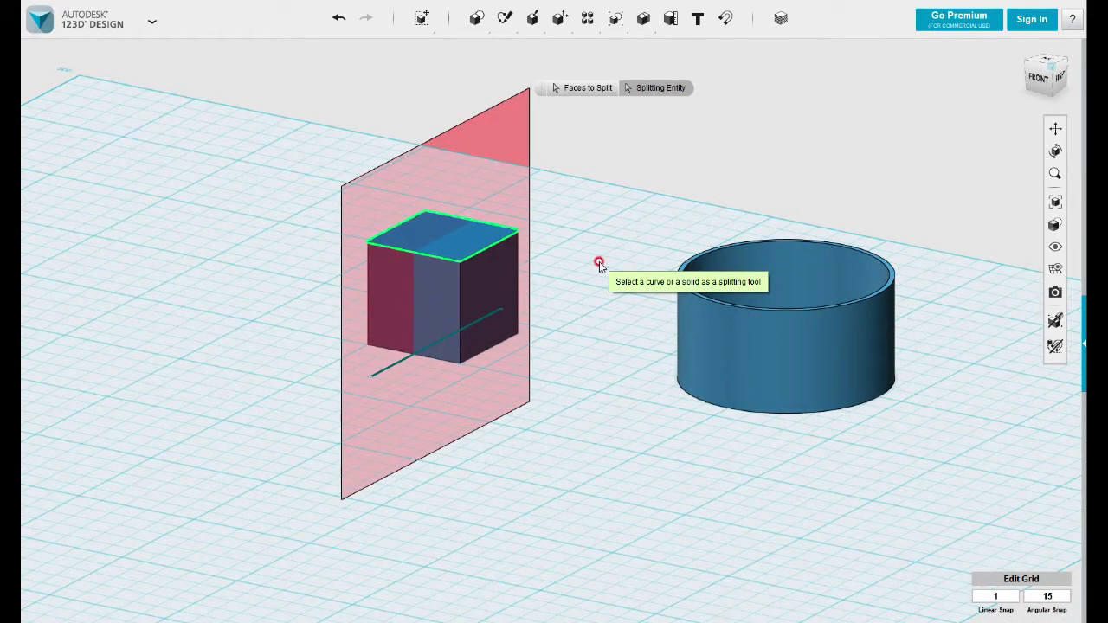
{"action": "left_click", "coordinate": [612, 213]}
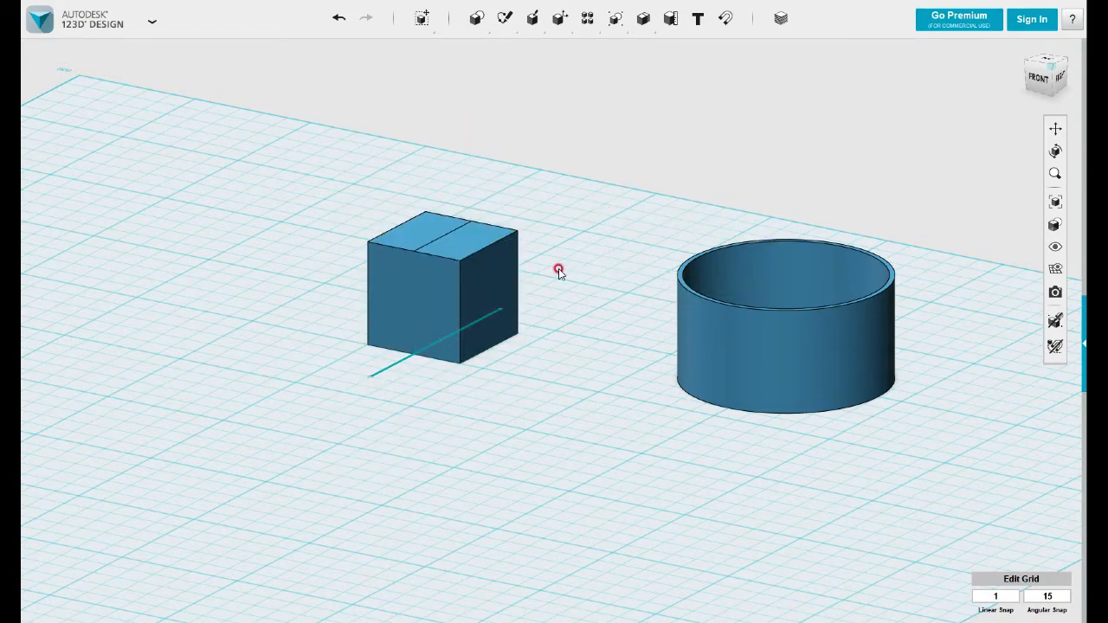
Try Press/Pull on the split top-face half nearest the hollow cylinder, pushing it down 20 mm, and undo it
{"action": "right_click_drag", "start_coordinate": [559, 272], "coordinate": [561, 299]}
{"action": "scroll", "coordinate": [544, 283], "scroll_direction": "up", "scroll_amount": 3}
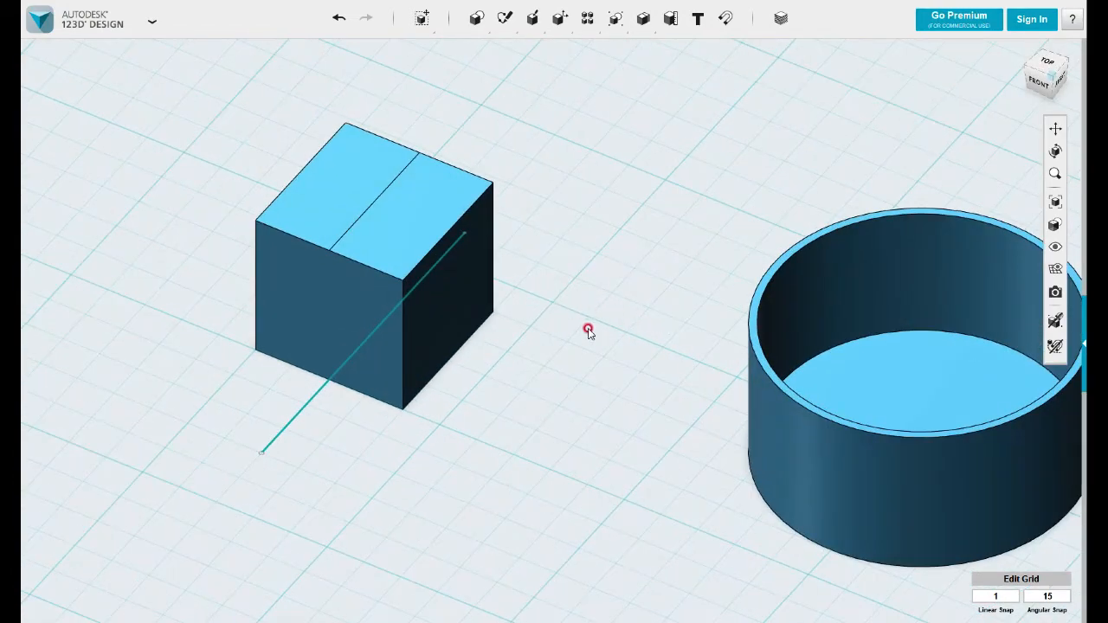
{"action": "middle_click_drag", "start_coordinate": [588, 331], "coordinate": [728, 351]}
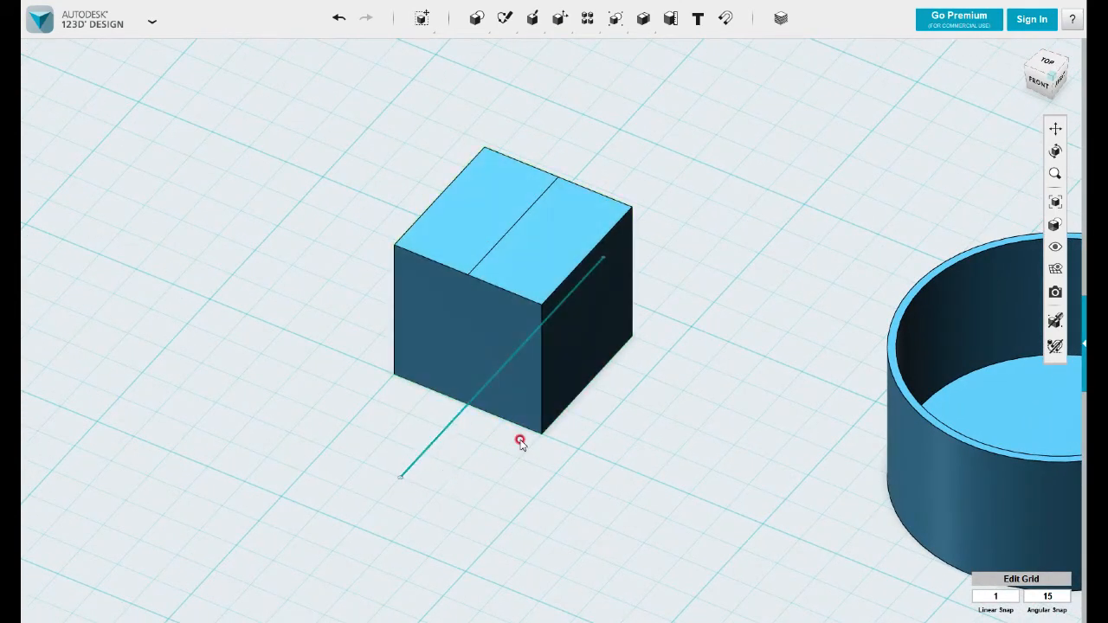
{"action": "left_click", "coordinate": [543, 259]}
{"action": "left_click", "coordinate": [554, 261]}
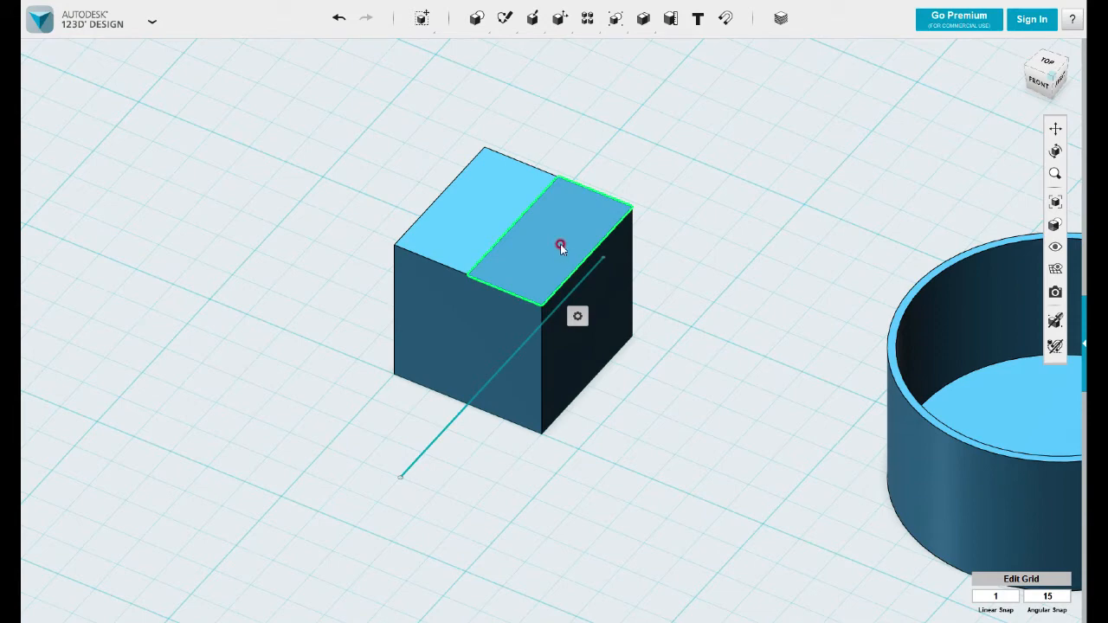
{"action": "mouse_move", "coordinate": [576, 316]}
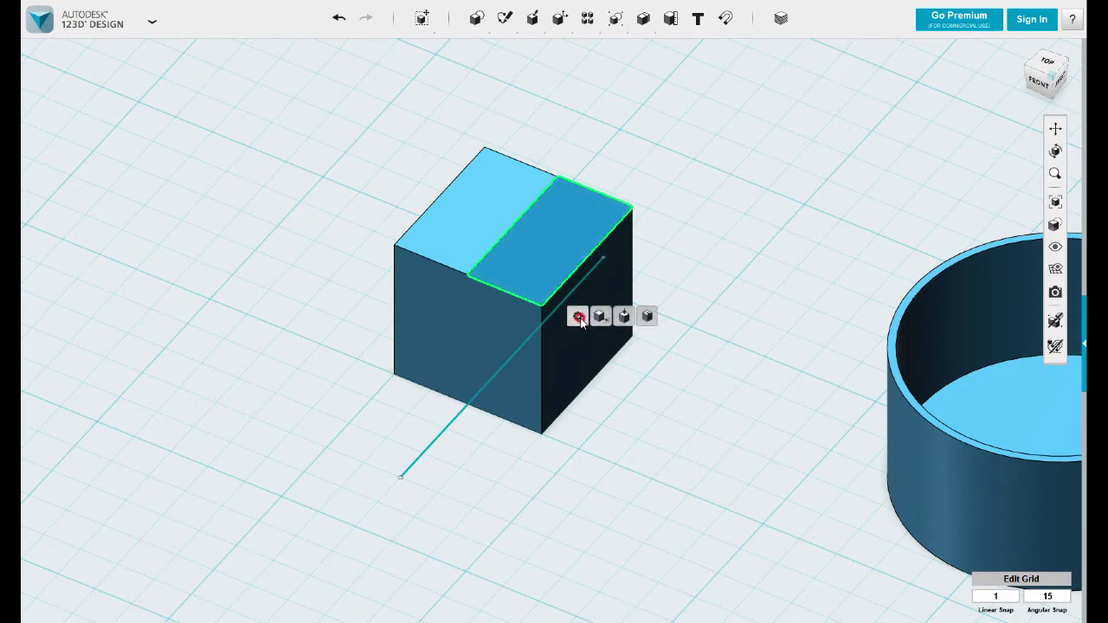
{"action": "left_click", "coordinate": [623, 316]}
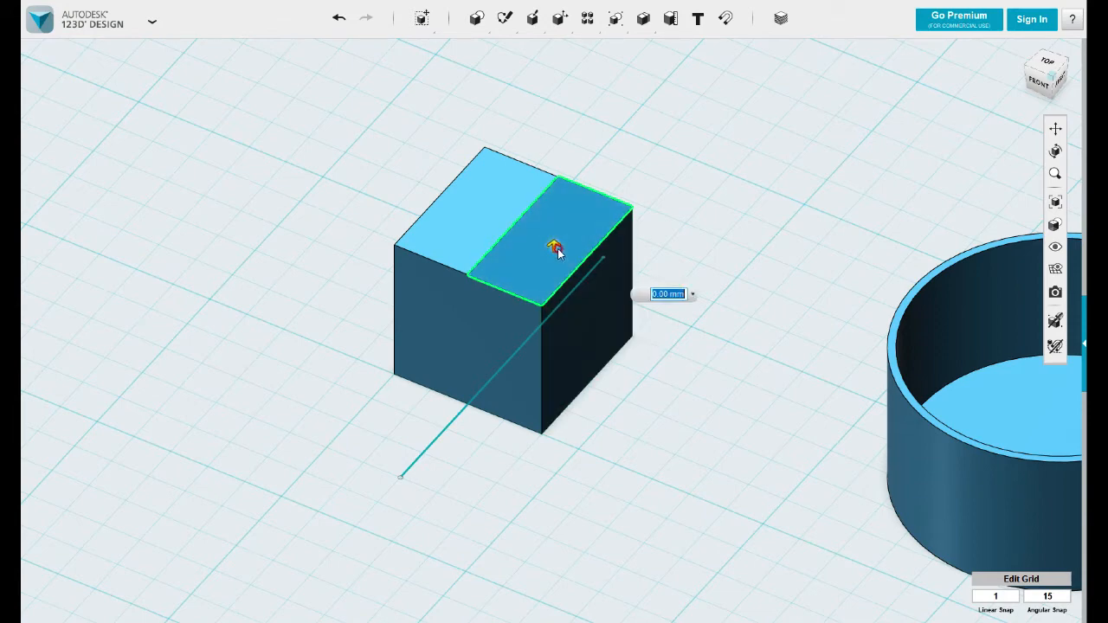
{"action": "left_click_drag", "start_coordinate": [554, 247], "coordinate": [586, 382]}
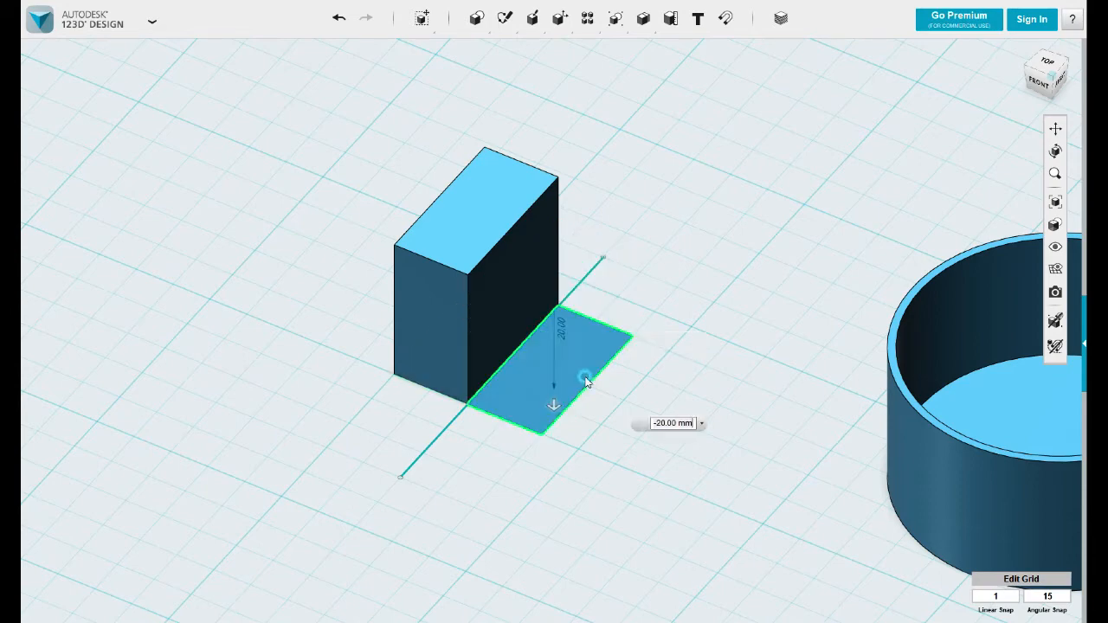
{"action": "key", "text": "ctrl+z"}
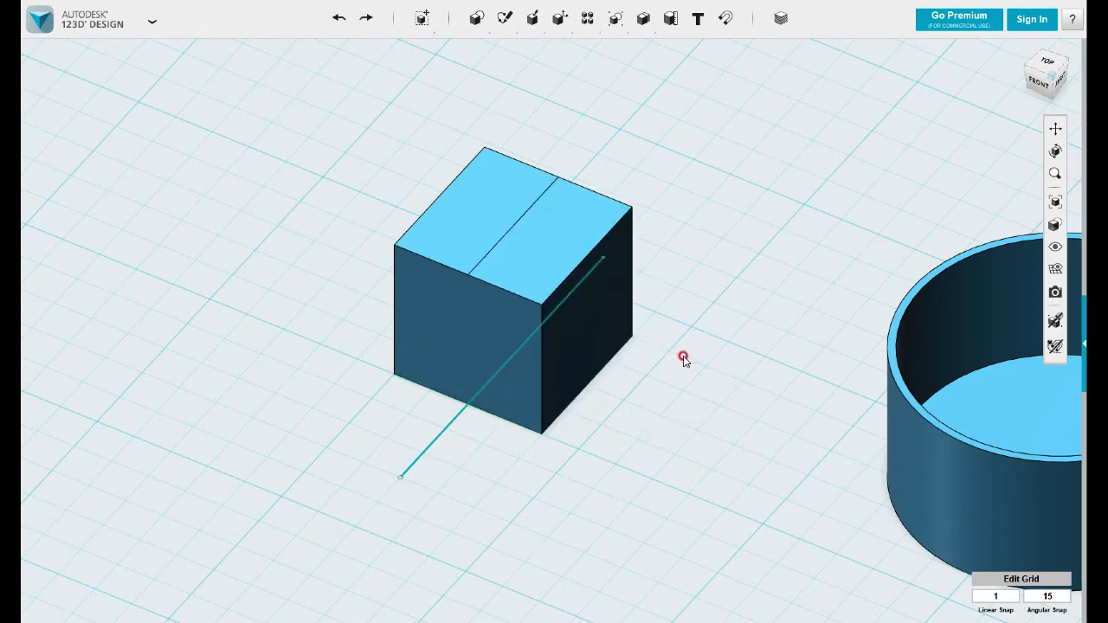
Try Tweak on the same top-face half, rotating it to slope down toward the hollow cylinder, and undo the change
{"action": "left_click", "coordinate": [552, 282]}
{"action": "left_click", "coordinate": [551, 282]}
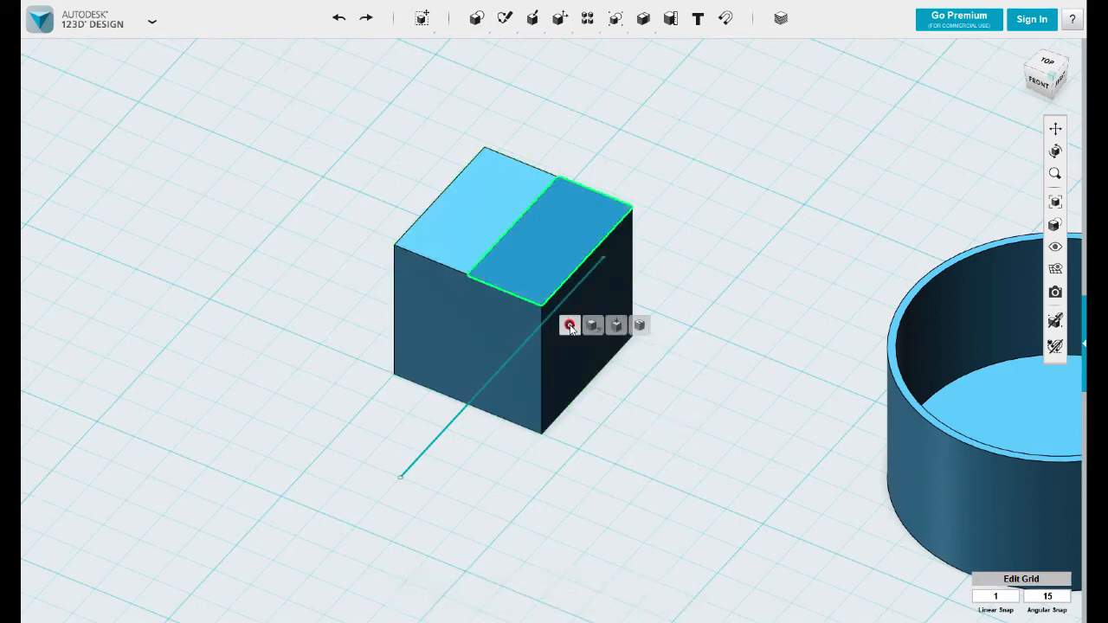
{"action": "left_click", "coordinate": [590, 324]}
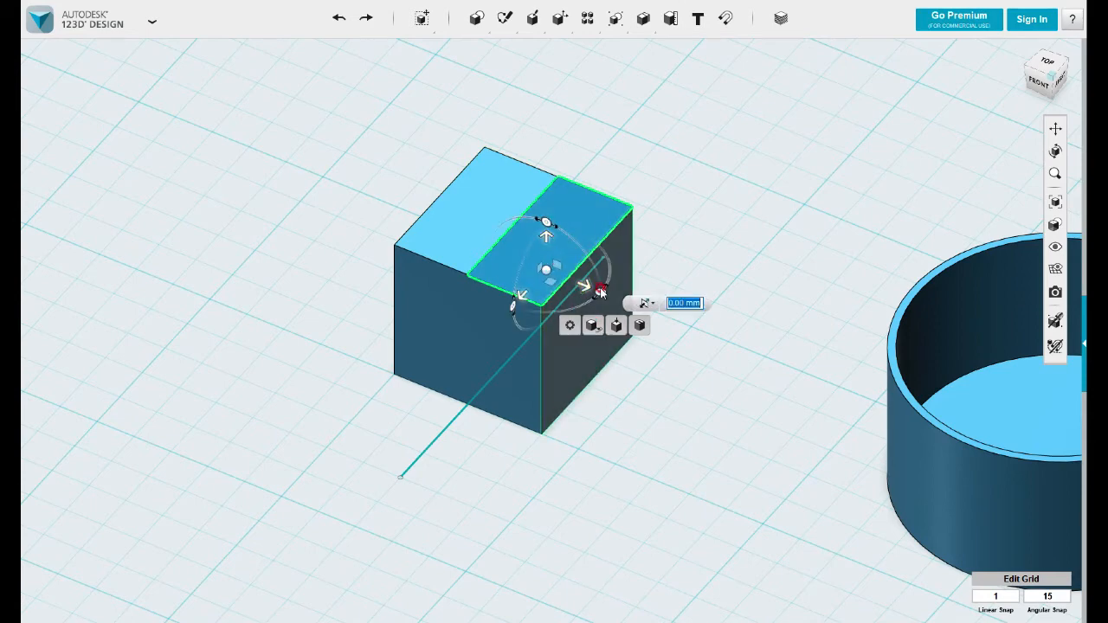
{"action": "left_click_drag", "start_coordinate": [546, 227], "coordinate": [563, 251]}
{"action": "left_click", "coordinate": [651, 373]}
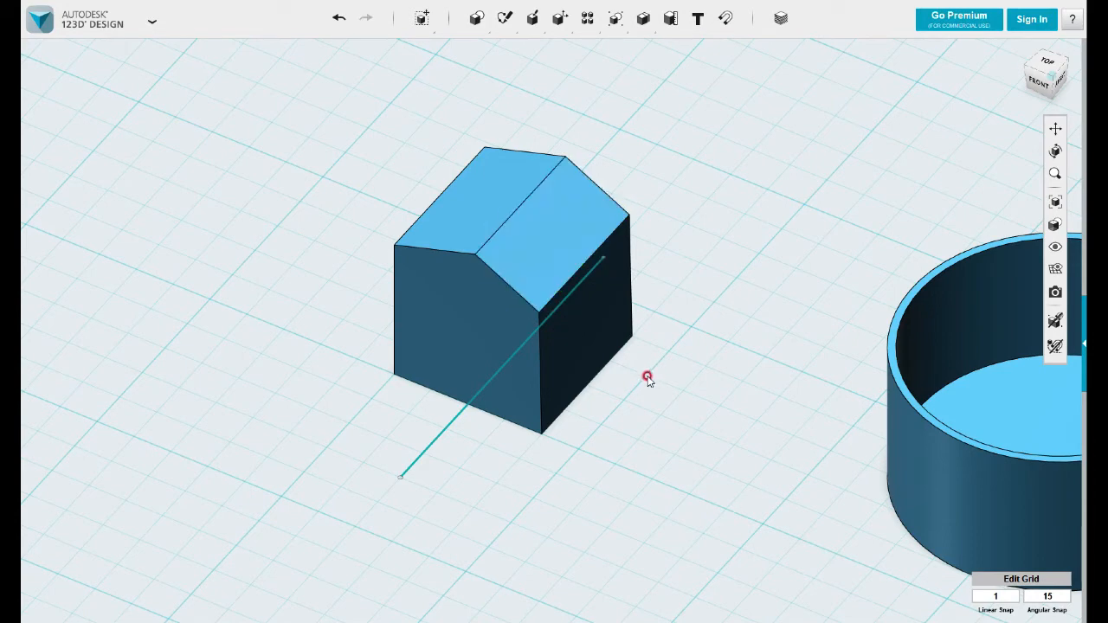
{"action": "key", "text": "ctrl+z"}
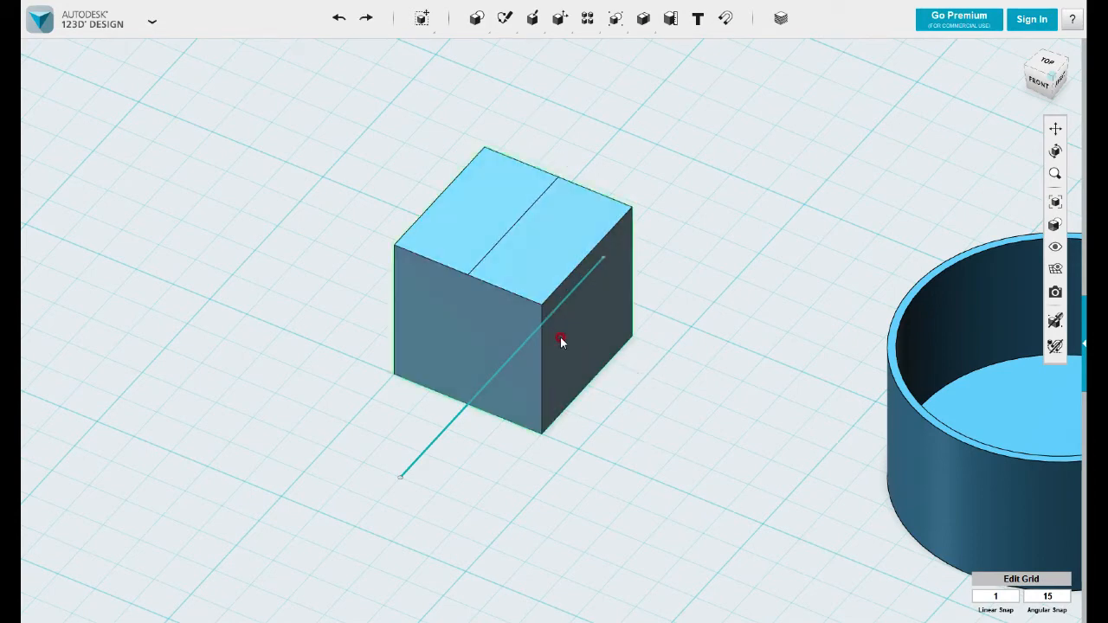
Lower the top-face half nearest the hollow cylinder slightly with Press/Pull, forming a shallow step in the box
{"action": "scroll", "coordinate": [655, 366], "scroll_direction": "down", "scroll_amount": 5}
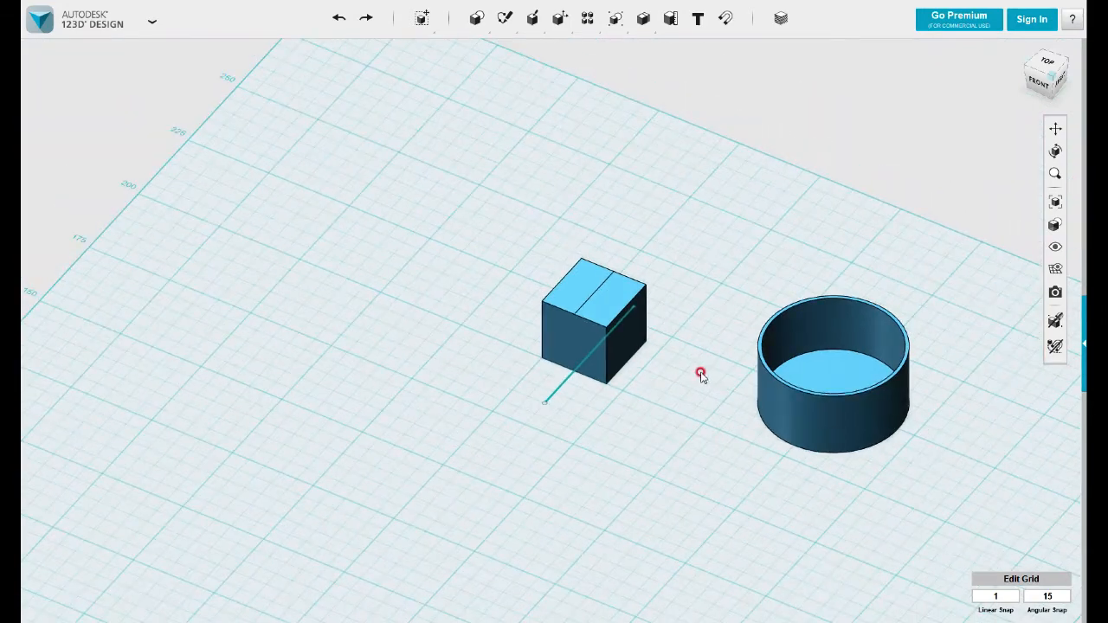
{"action": "left_click", "coordinate": [579, 276]}
{"action": "scroll", "coordinate": [619, 310], "scroll_direction": "up", "scroll_amount": 5}
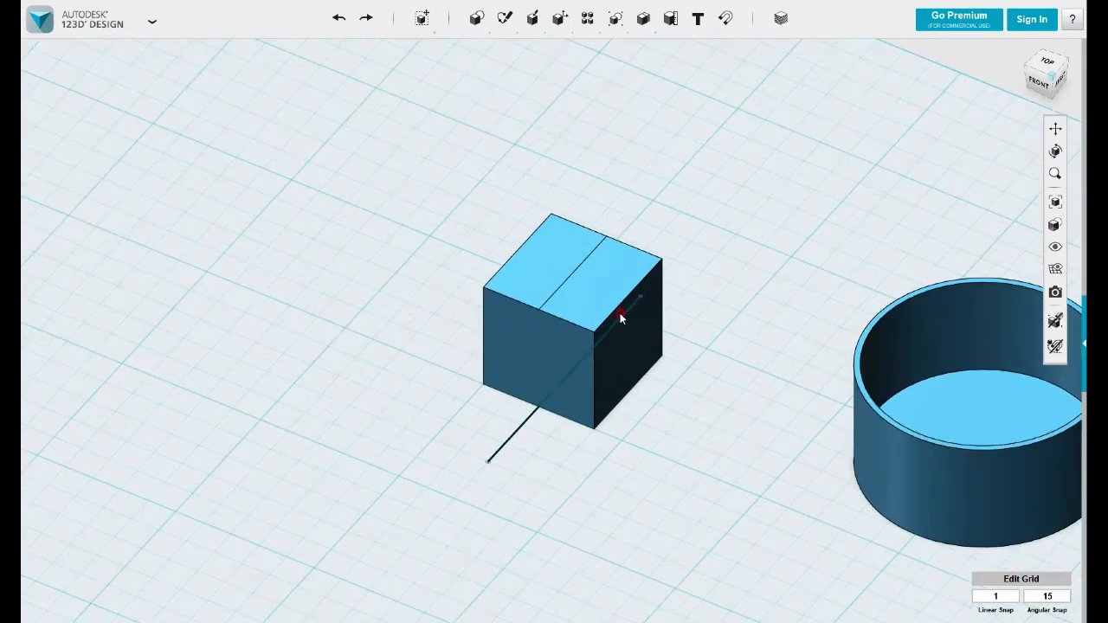
{"action": "left_click", "coordinate": [601, 301]}
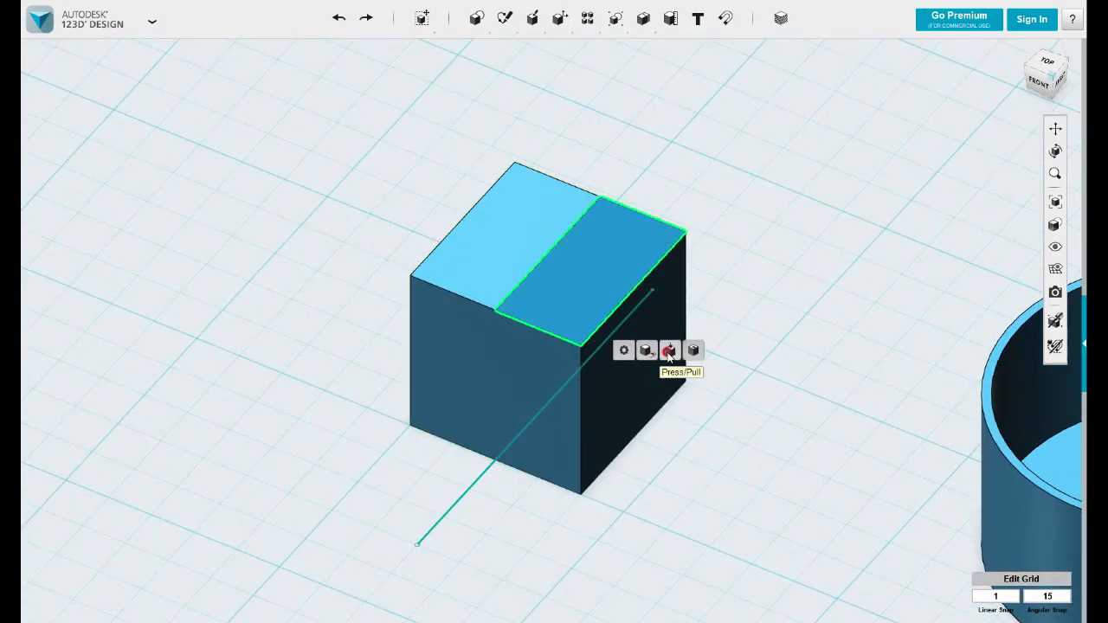
{"action": "left_click", "coordinate": [695, 349]}
{"action": "left_click_drag", "start_coordinate": [598, 280], "coordinate": [598, 291]}
{"action": "left_click", "coordinate": [737, 279]}
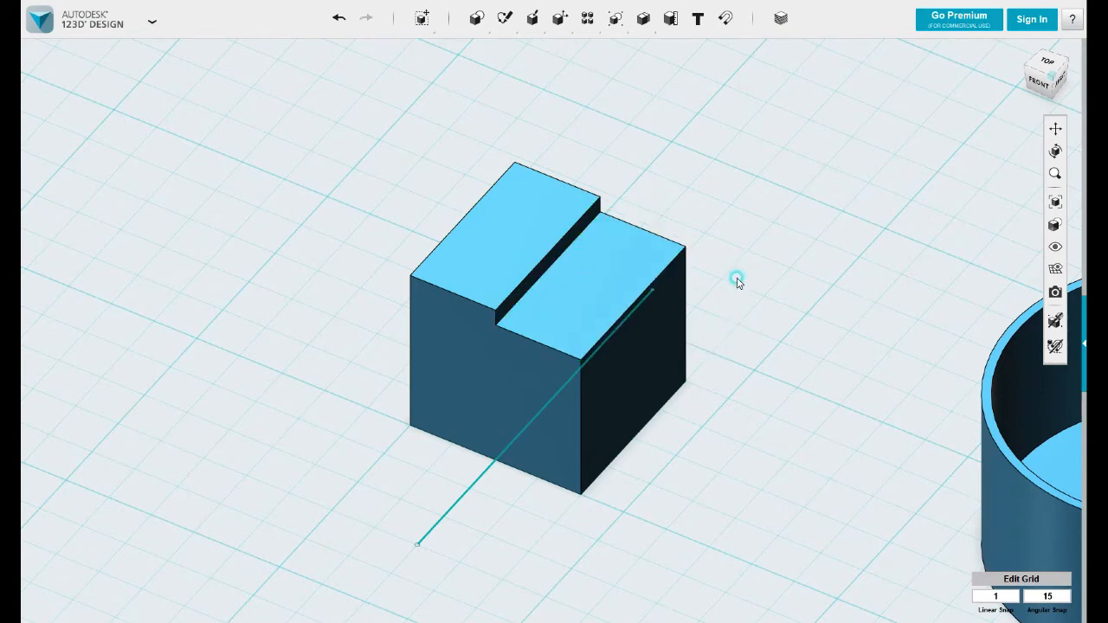
Place a primitive cylinder with radius 10 and height 20 on the grid in front of the hollow cylinder
{"action": "scroll", "coordinate": [731, 293], "scroll_direction": "down", "scroll_amount": 3}
{"action": "middle_click_drag", "start_coordinate": [797, 347], "coordinate": [403, 183]}
{"action": "scroll", "coordinate": [404, 183], "scroll_direction": "down", "scroll_amount": 2}
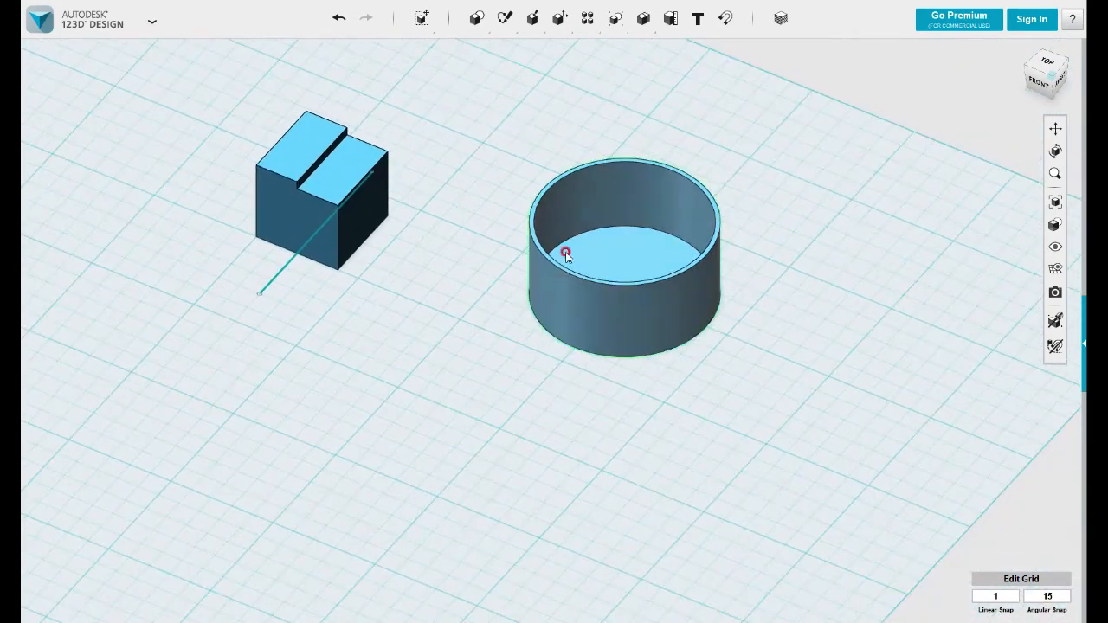
{"action": "mouse_move", "coordinate": [476, 18]}
{"action": "left_click", "coordinate": [521, 50]}
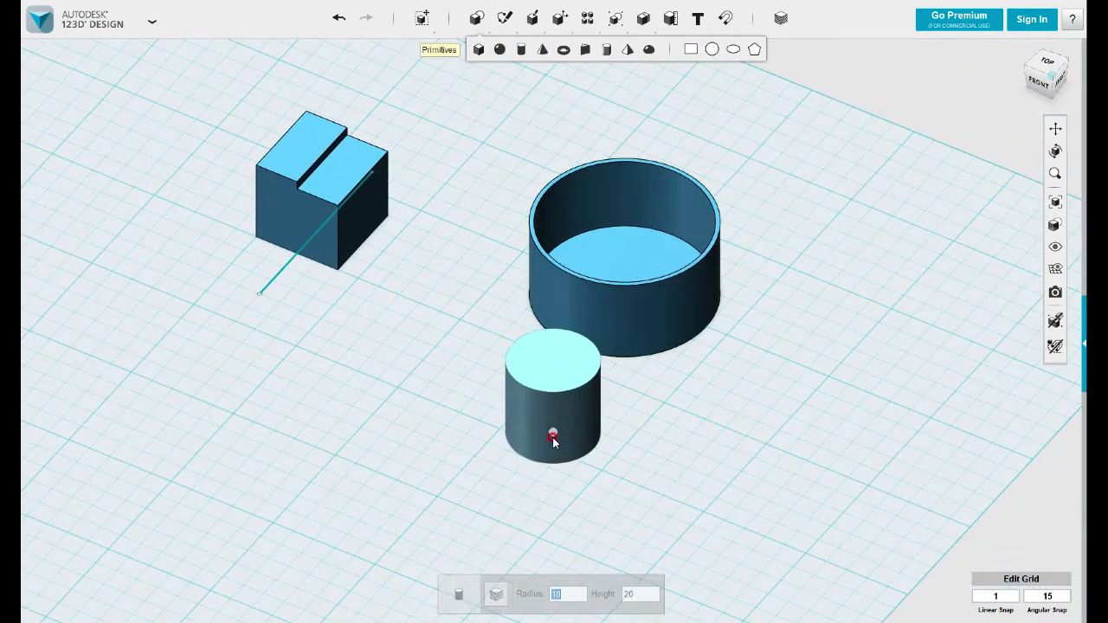
{"action": "left_click", "coordinate": [513, 425]}
Widen the new cylinder by pulling its side face outward with Press/Pull until it roughly matches the hollow cylinder's width
{"action": "right_click_drag", "start_coordinate": [512, 425], "coordinate": [546, 457]}
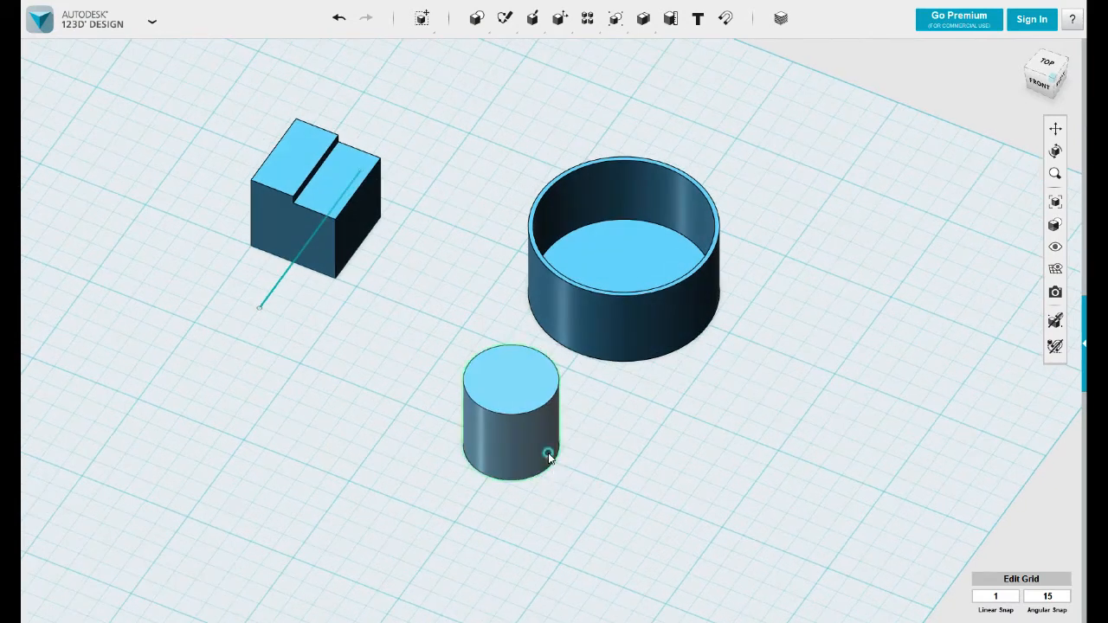
{"action": "left_click", "coordinate": [529, 450]}
{"action": "left_click", "coordinate": [534, 467]}
{"action": "mouse_move", "coordinate": [552, 500]}
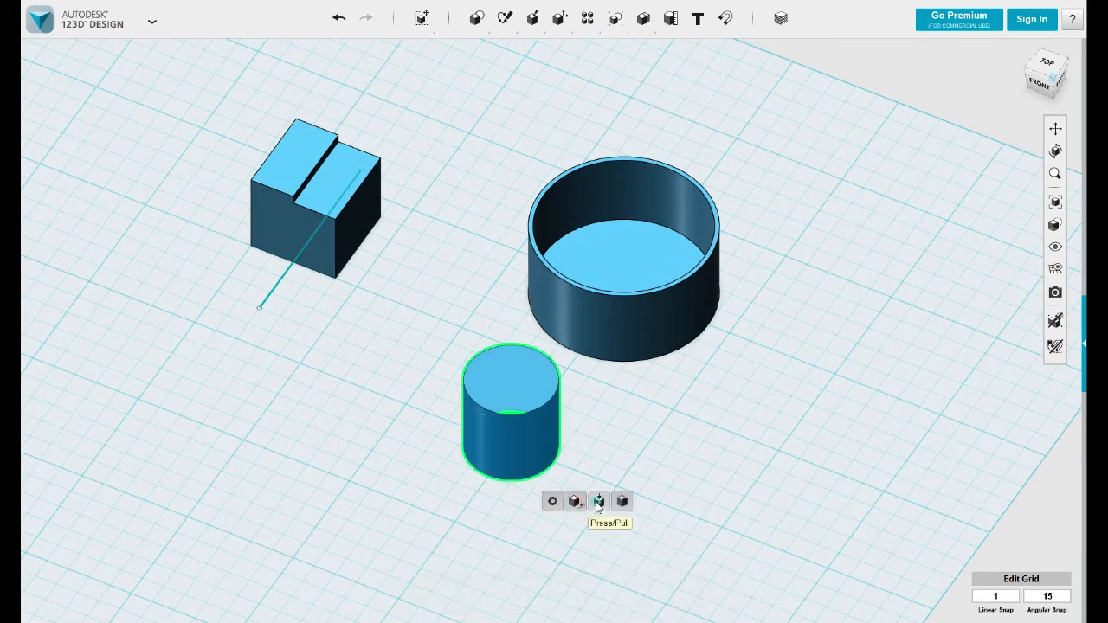
{"action": "left_click", "coordinate": [597, 502]}
{"action": "left_click_drag", "start_coordinate": [552, 473], "coordinate": [567, 492]}
{"action": "left_click", "coordinate": [662, 363]}
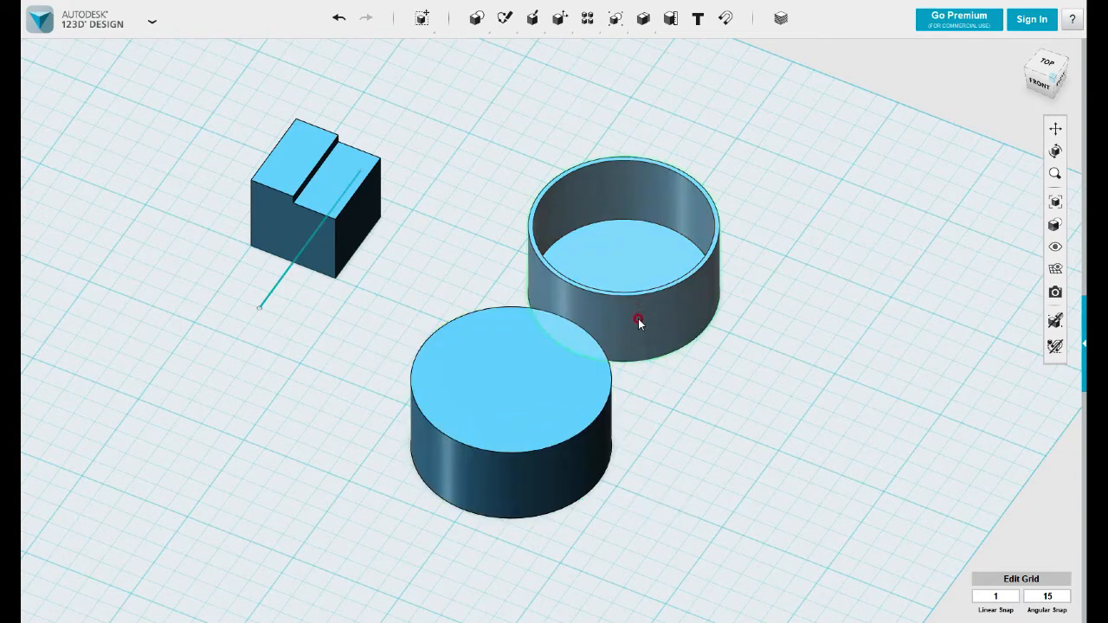
Sketch a circle about 38.5 mm in diameter on the solid cylinder's top face, centred and just inside its rim
{"action": "right_click_drag", "start_coordinate": [638, 320], "coordinate": [631, 373]}
{"action": "scroll", "coordinate": [586, 382], "scroll_direction": "up", "scroll_amount": 2}
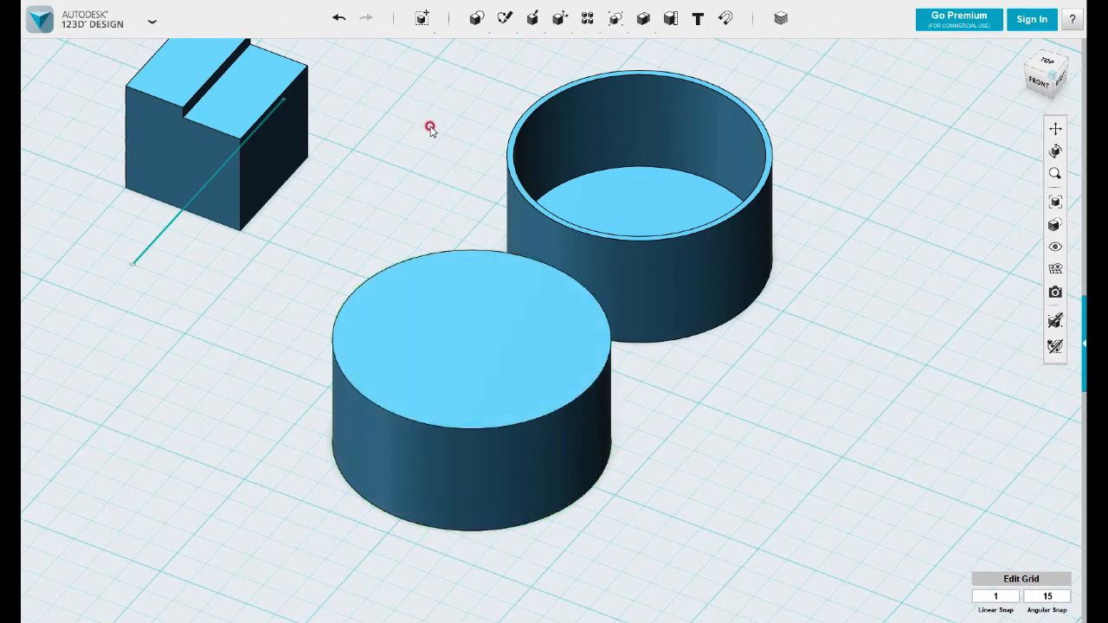
{"action": "mouse_move", "coordinate": [504, 19]}
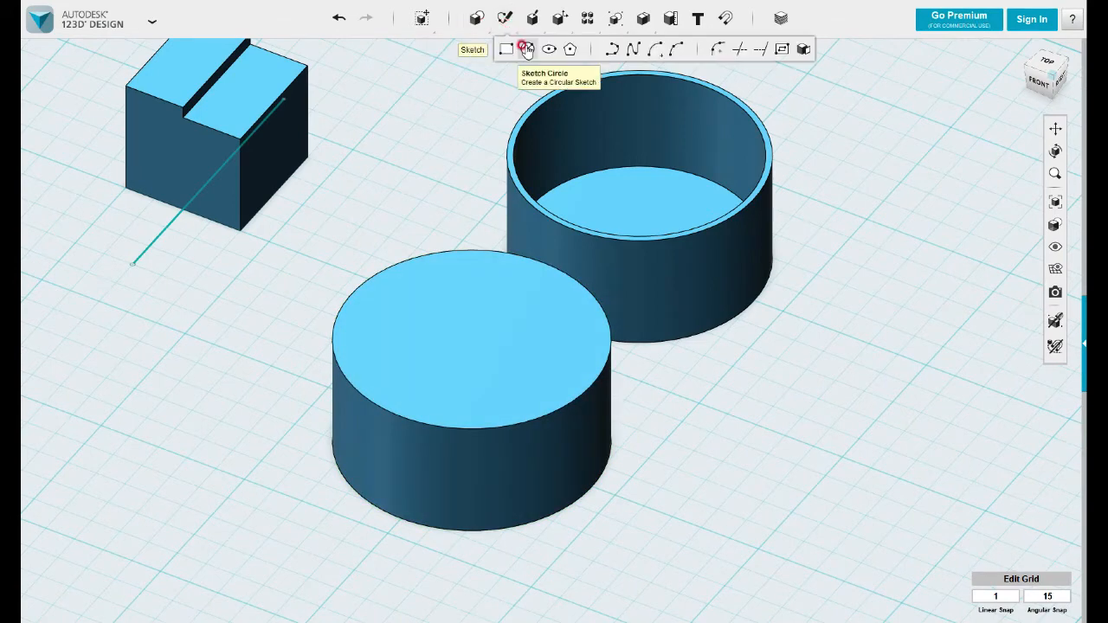
{"action": "left_click", "coordinate": [528, 48]}
{"action": "left_click", "coordinate": [471, 346]}
{"action": "left_click", "coordinate": [473, 341]}
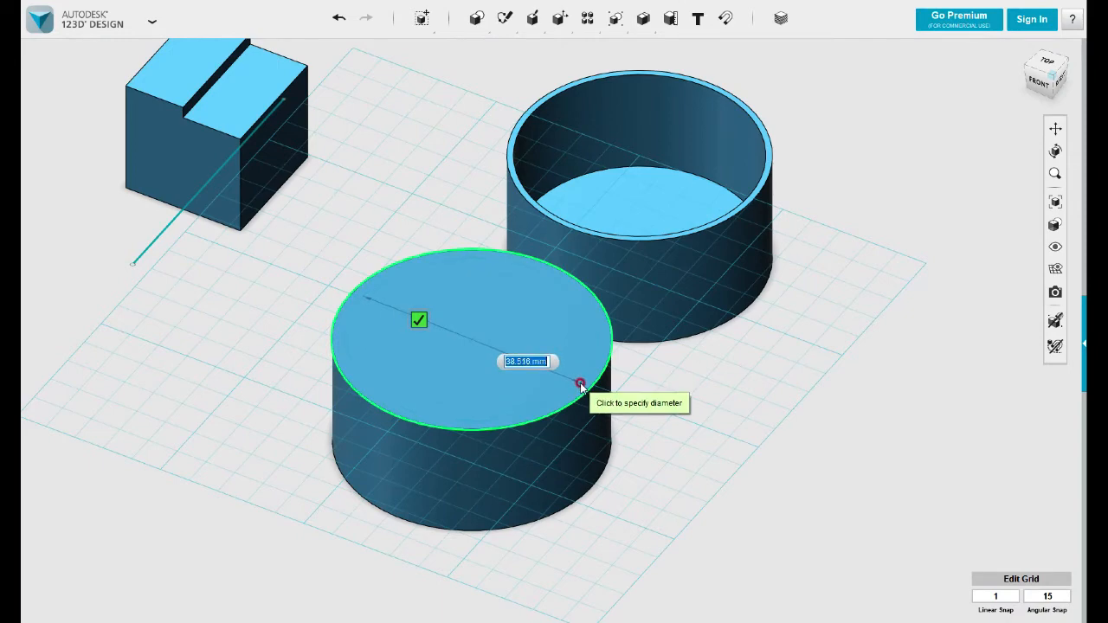
{"action": "left_click", "coordinate": [580, 386]}
{"action": "key", "text": "Escape"}
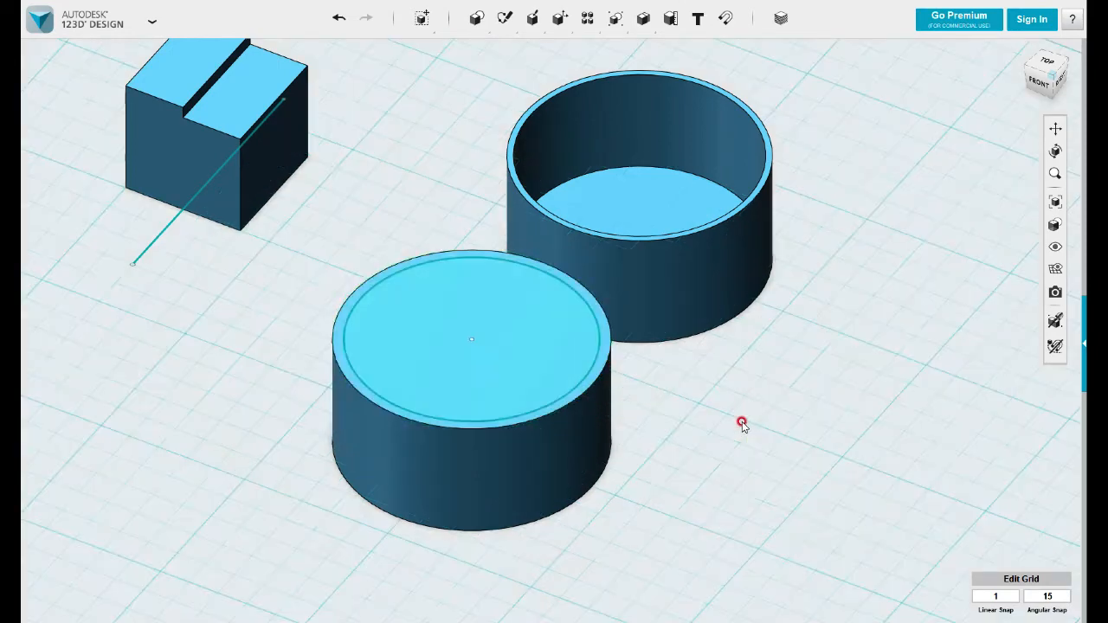
Split the solid cylinder's top face with Split Face, using the sketched circle as the splitting entity
{"action": "mouse_move", "coordinate": [559, 21]}
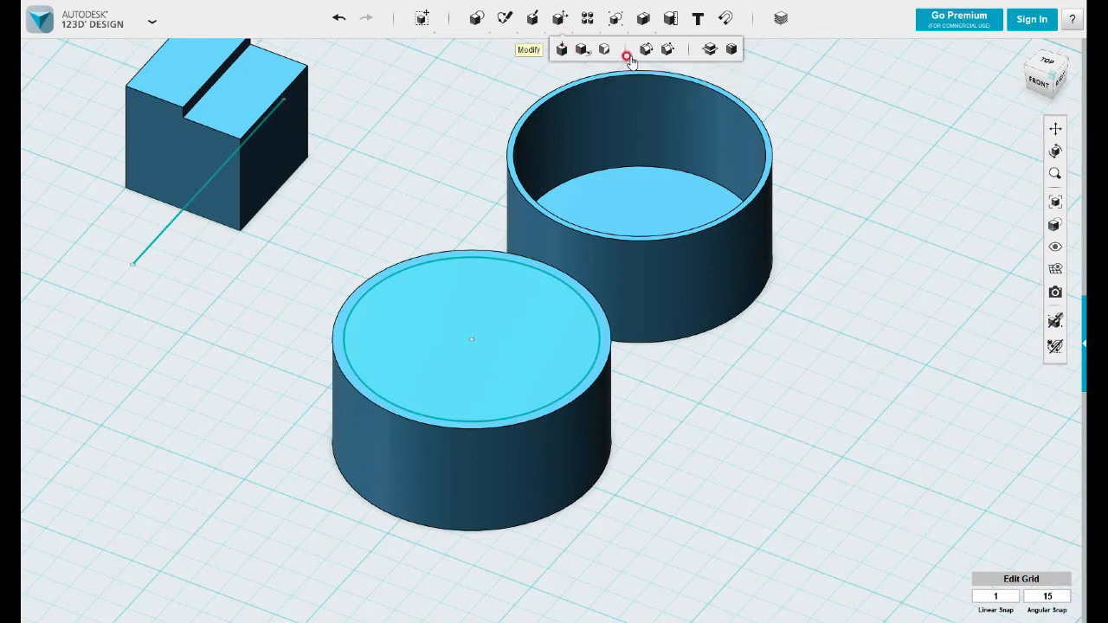
{"action": "left_click", "coordinate": [603, 50]}
{"action": "left_click", "coordinate": [509, 339]}
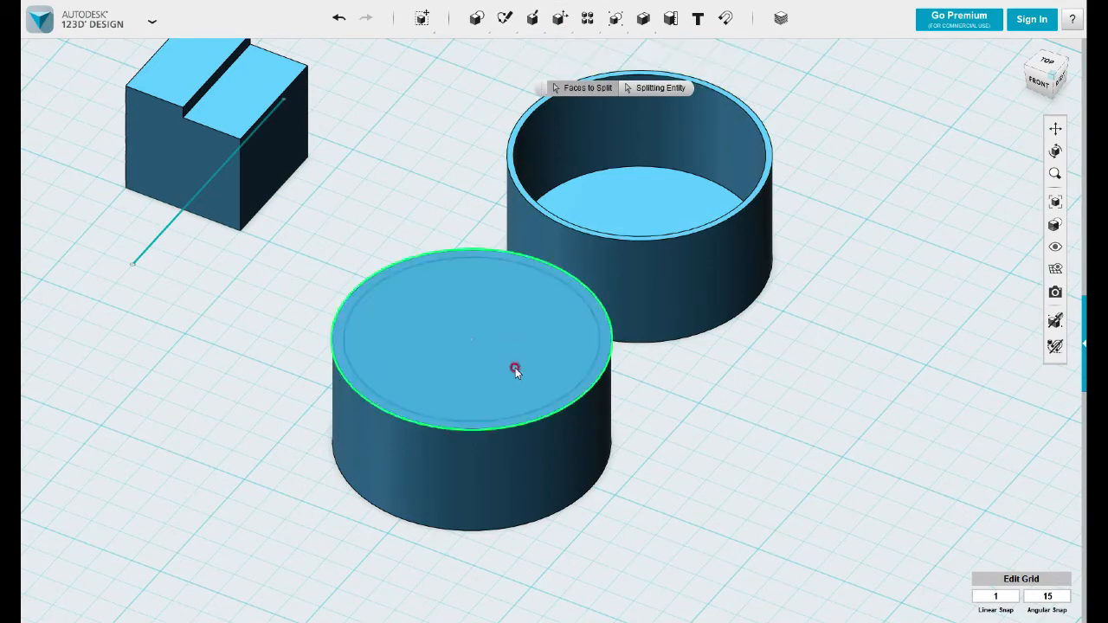
{"action": "left_click", "coordinate": [596, 365]}
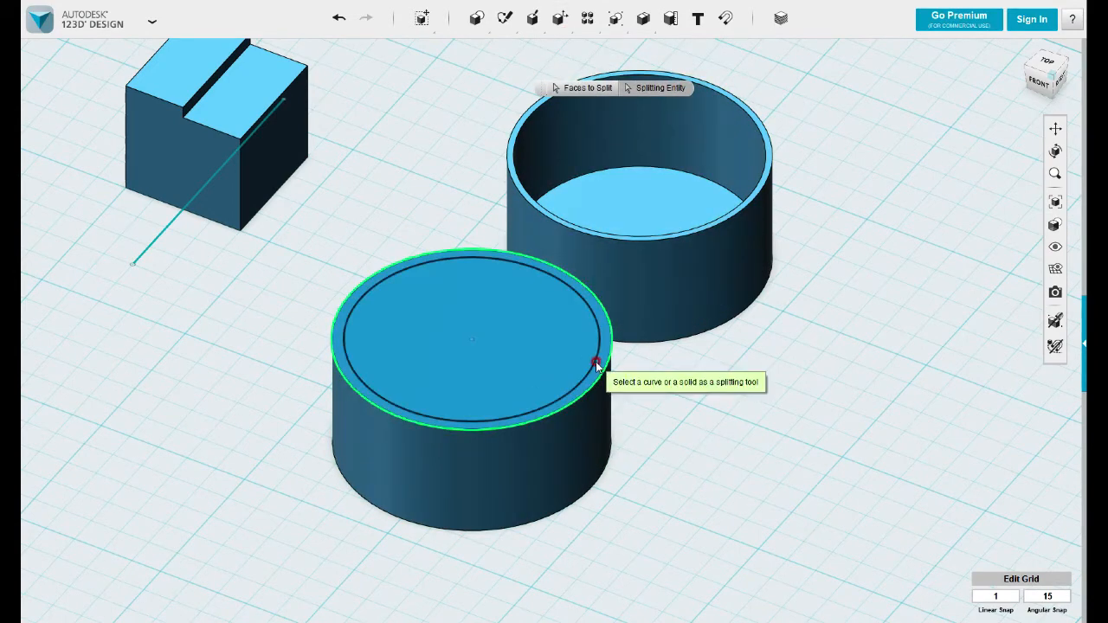
{"action": "left_click", "coordinate": [697, 405]}
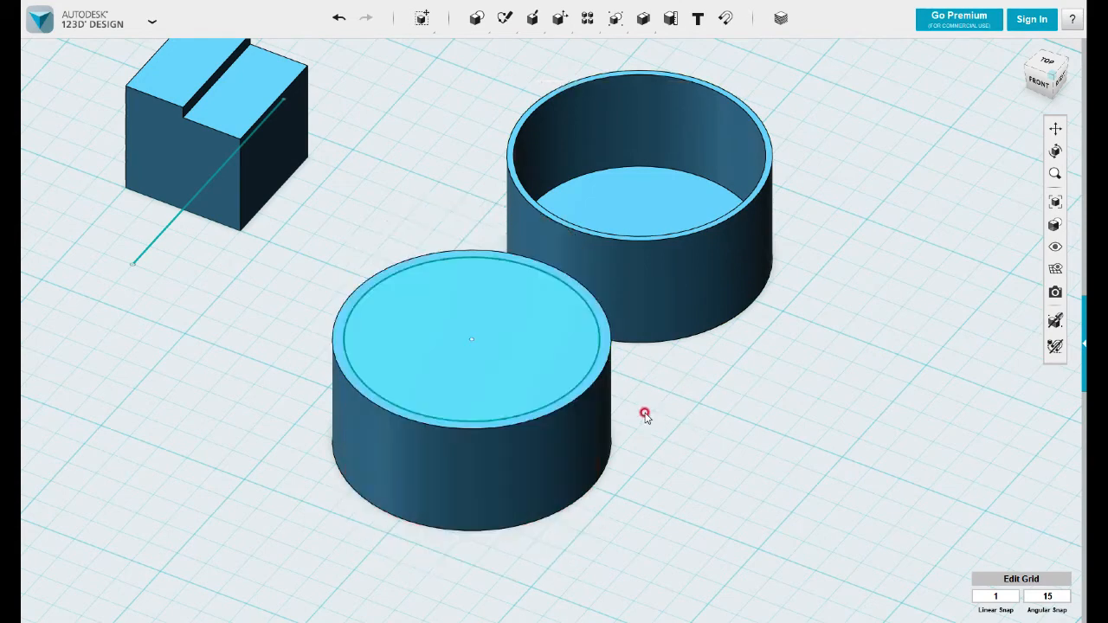
Press/Pull the outer ring of the cylinder's split top face by -2 mm to form a recessed lip
{"action": "scroll", "coordinate": [650, 385], "scroll_direction": "up", "scroll_amount": 2}
{"action": "left_click", "coordinate": [606, 385]}
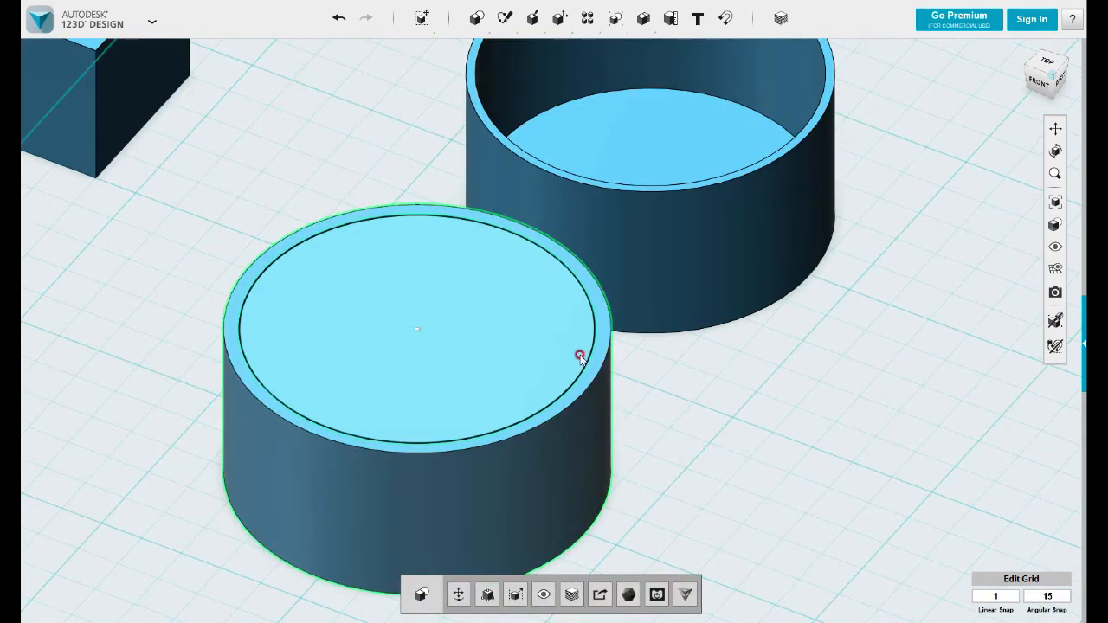
{"action": "left_click", "coordinate": [599, 361]}
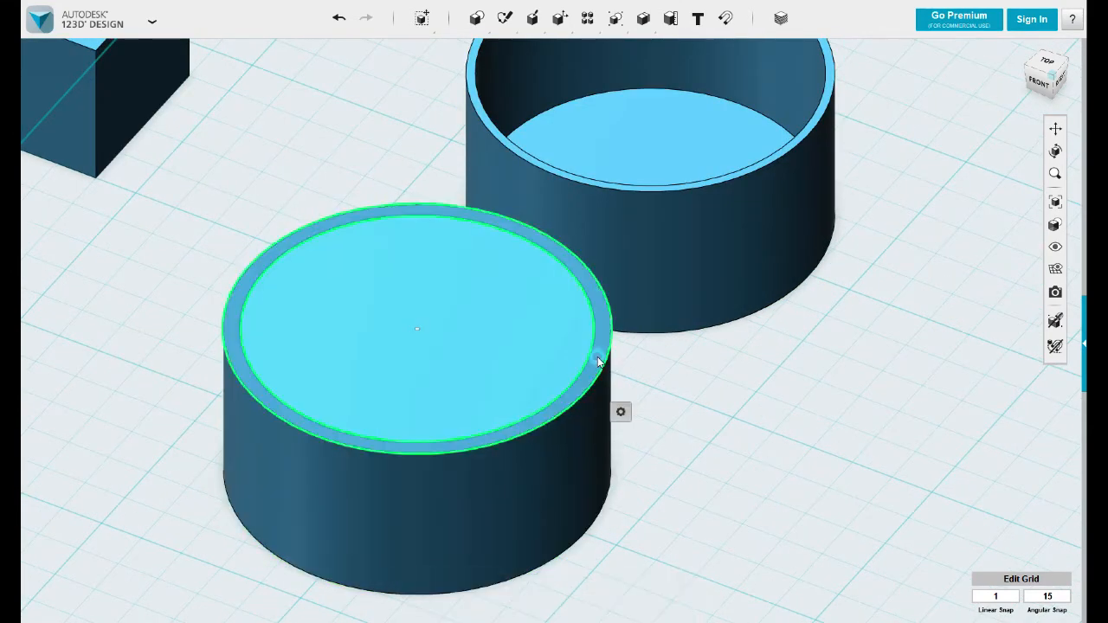
{"action": "mouse_move", "coordinate": [621, 412]}
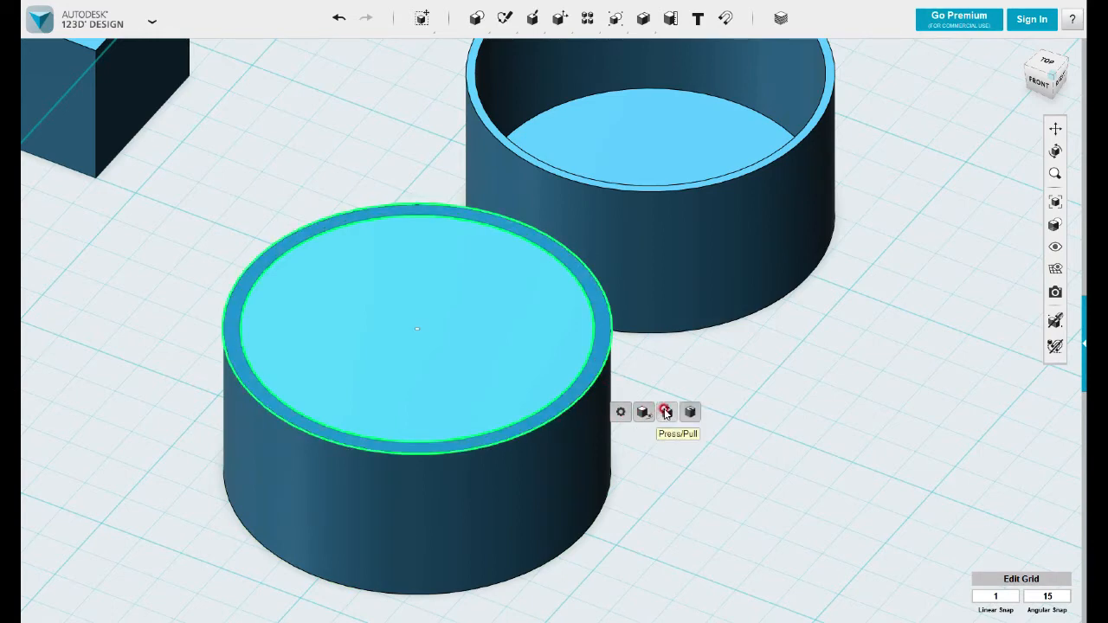
{"action": "left_click", "coordinate": [663, 411]}
{"action": "left_click_drag", "start_coordinate": [597, 344], "coordinate": [597, 357]}
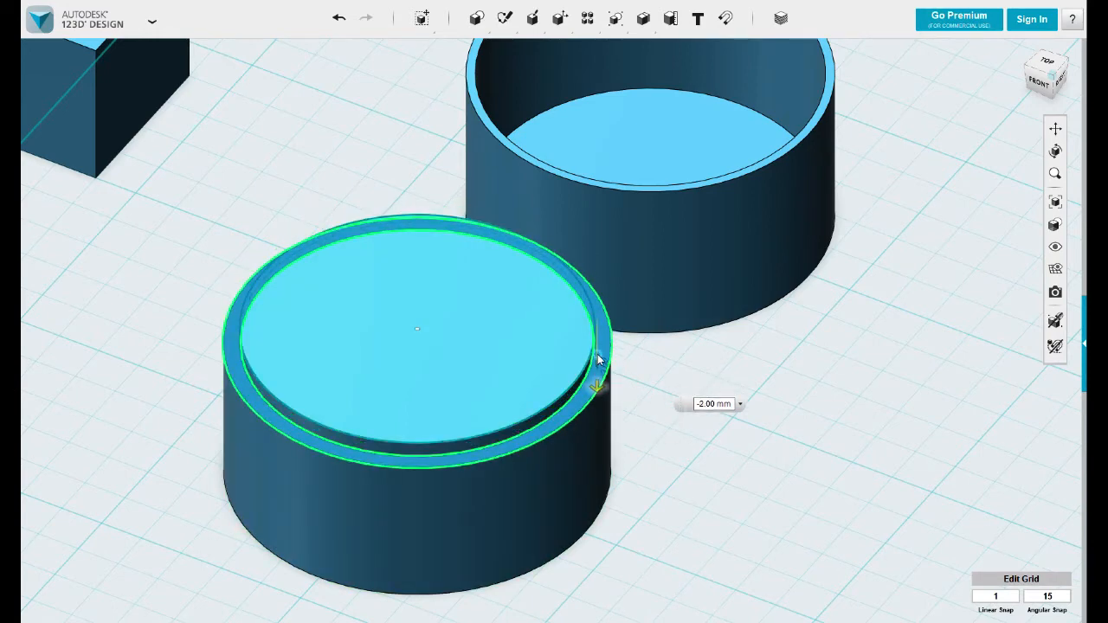
{"action": "left_click", "coordinate": [677, 478]}
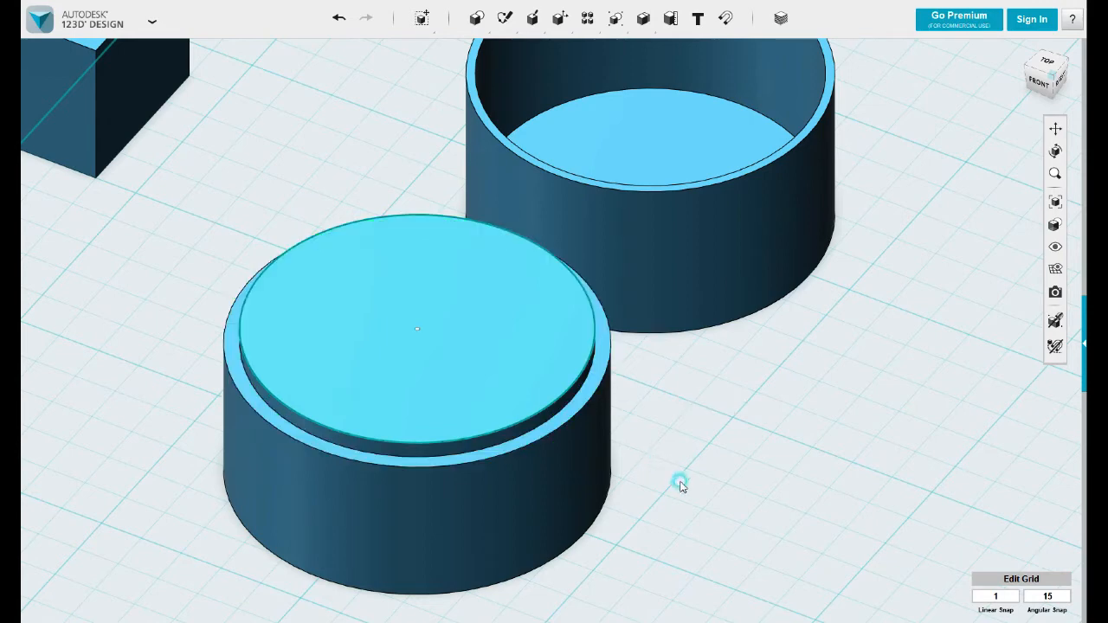
Select the circle sketch on top of the stepped cylinder and bring up its available operations
{"action": "scroll", "coordinate": [684, 474], "scroll_direction": "down", "scroll_amount": 3}
{"action": "left_click", "coordinate": [512, 400]}
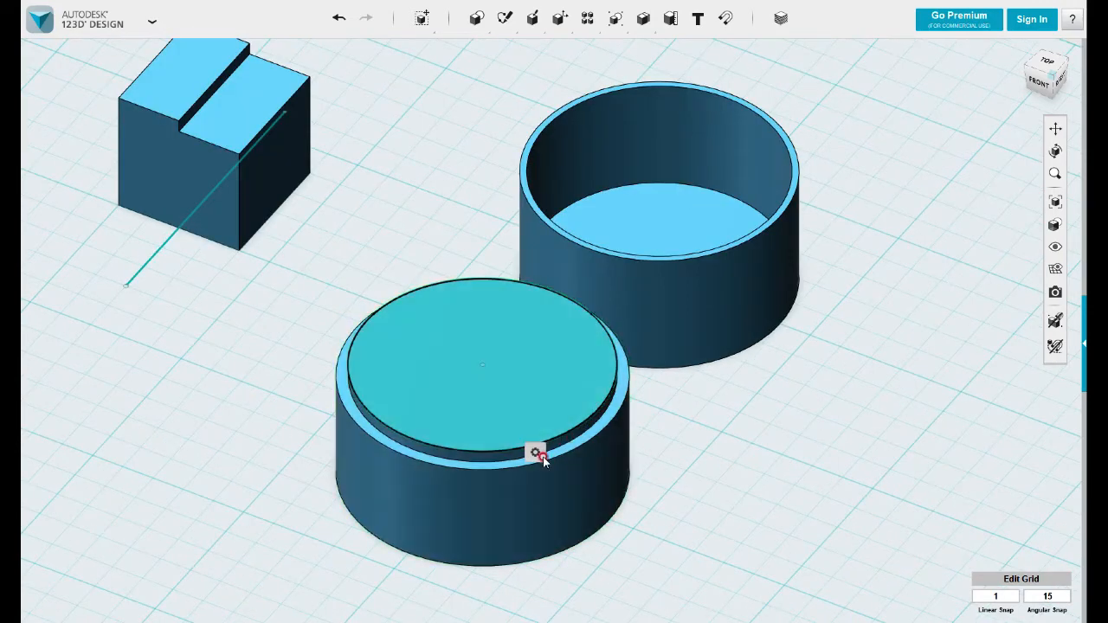
{"action": "mouse_move", "coordinate": [535, 452]}
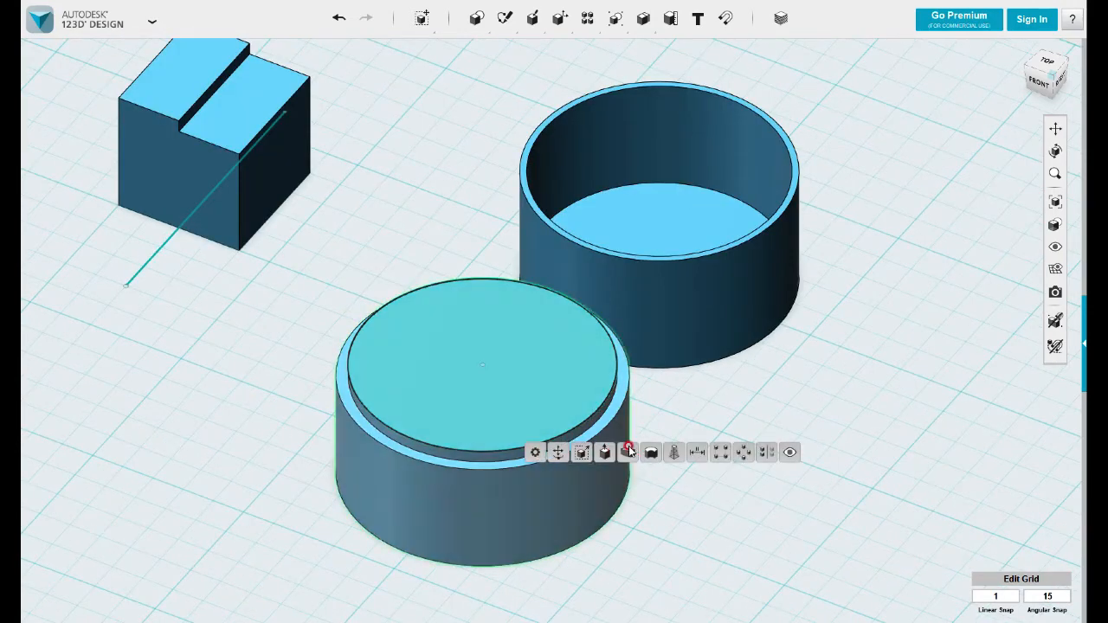
Hide the sketches and shell the stepped cylinder through its raised top face with a 1 mm inside thickness
{"action": "mouse_move", "coordinate": [1053, 247]}
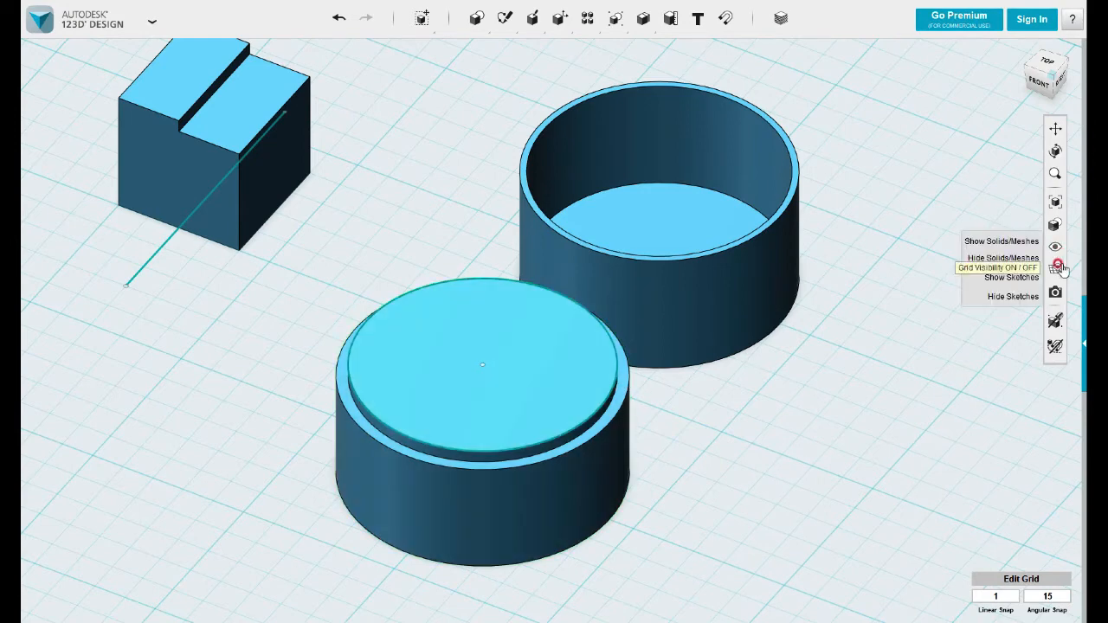
{"action": "left_click", "coordinate": [1004, 294]}
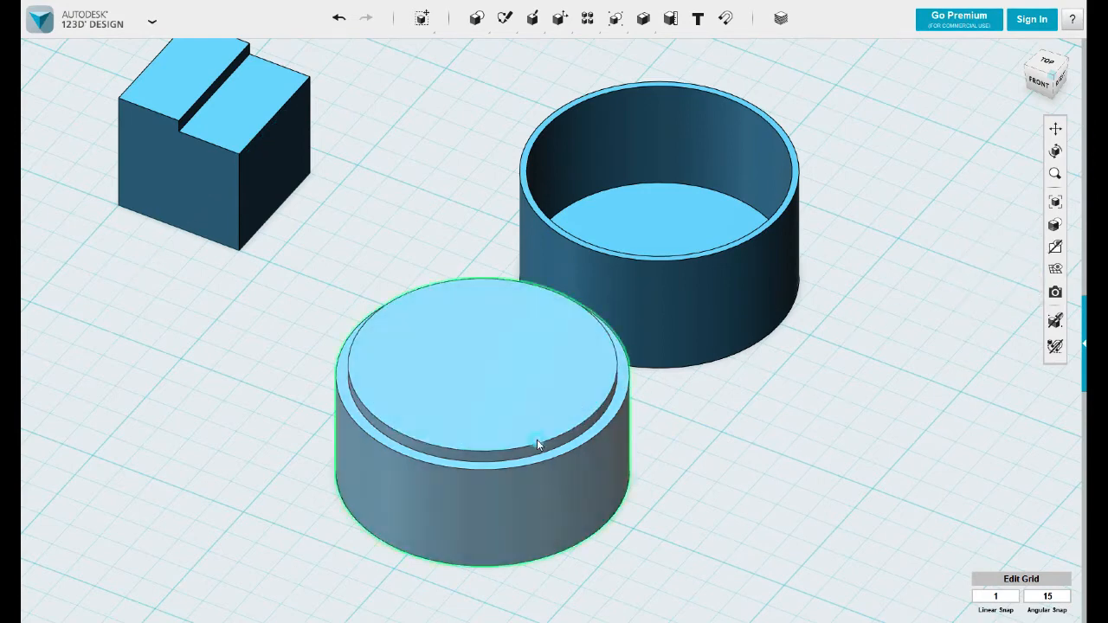
{"action": "left_click", "coordinate": [537, 441]}
{"action": "left_click", "coordinate": [534, 428]}
{"action": "mouse_move", "coordinate": [591, 486]}
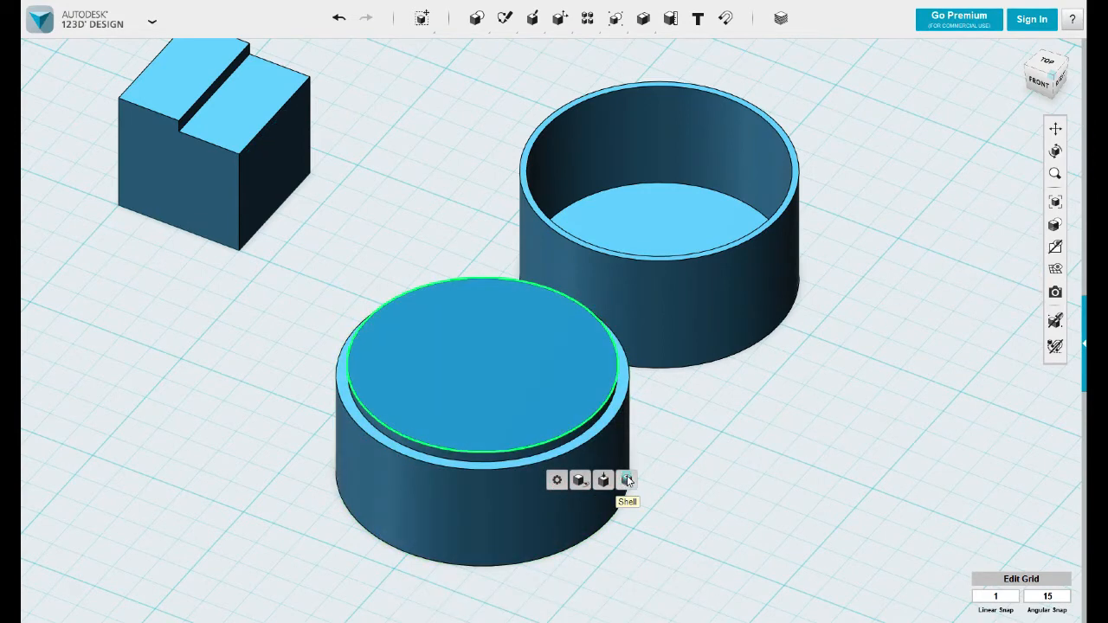
{"action": "left_click", "coordinate": [627, 478]}
{"action": "type", "text": "1"}
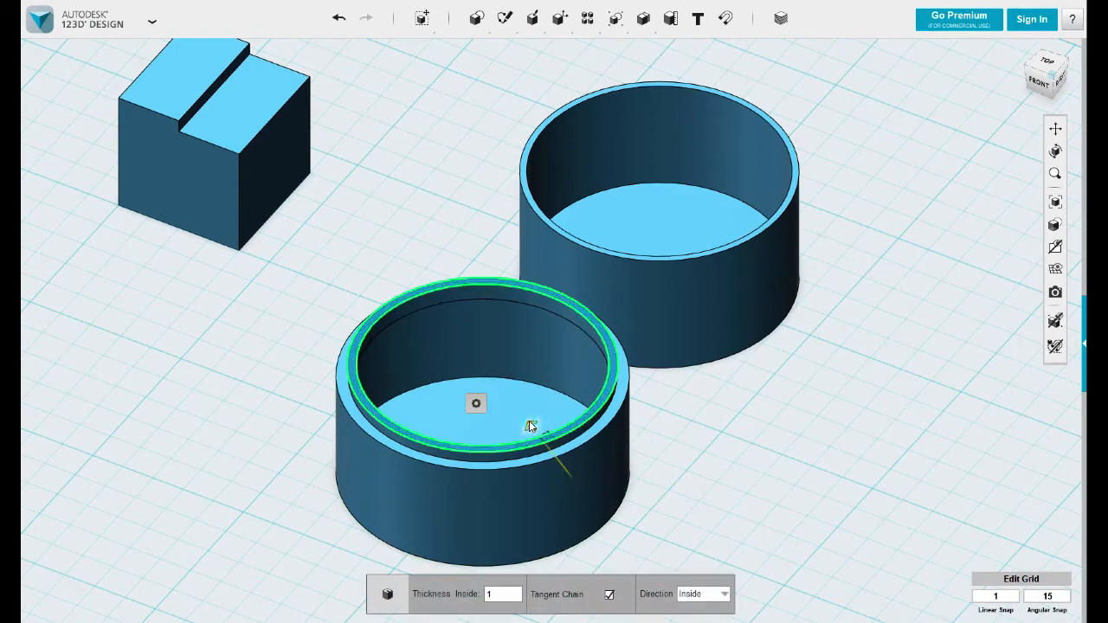
{"action": "left_click", "coordinate": [701, 425]}
Delete the notched block and both hollow cylinders from the grid
{"action": "right_click_drag", "start_coordinate": [701, 424], "coordinate": [663, 445]}
{"action": "scroll", "coordinate": [649, 424], "scroll_direction": "down", "scroll_amount": 3}
{"action": "scroll", "coordinate": [616, 435], "scroll_direction": "up", "scroll_amount": 5}
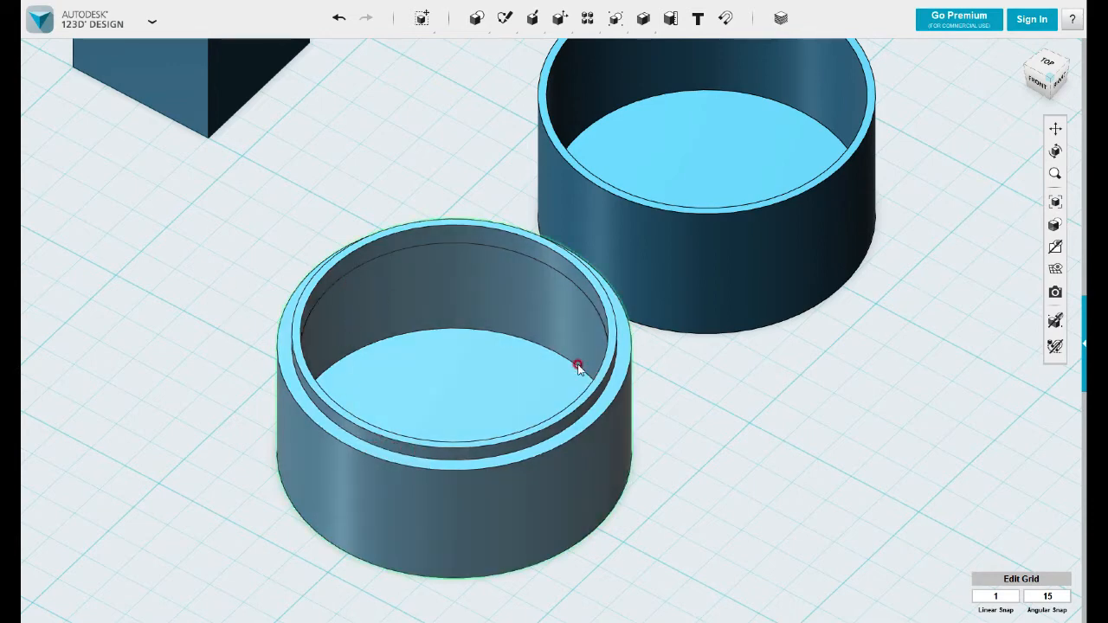
{"action": "scroll", "coordinate": [579, 367], "scroll_direction": "down", "scroll_amount": 1}
{"action": "mouse_move", "coordinate": [538, 353]}
{"action": "left_mouse_down"}
{"action": "mouse_move", "coordinate": [543, 308]}
{"action": "mouse_move", "coordinate": [516, 363]}
{"action": "mouse_move", "coordinate": [525, 367]}
{"action": "left_mouse_up"}
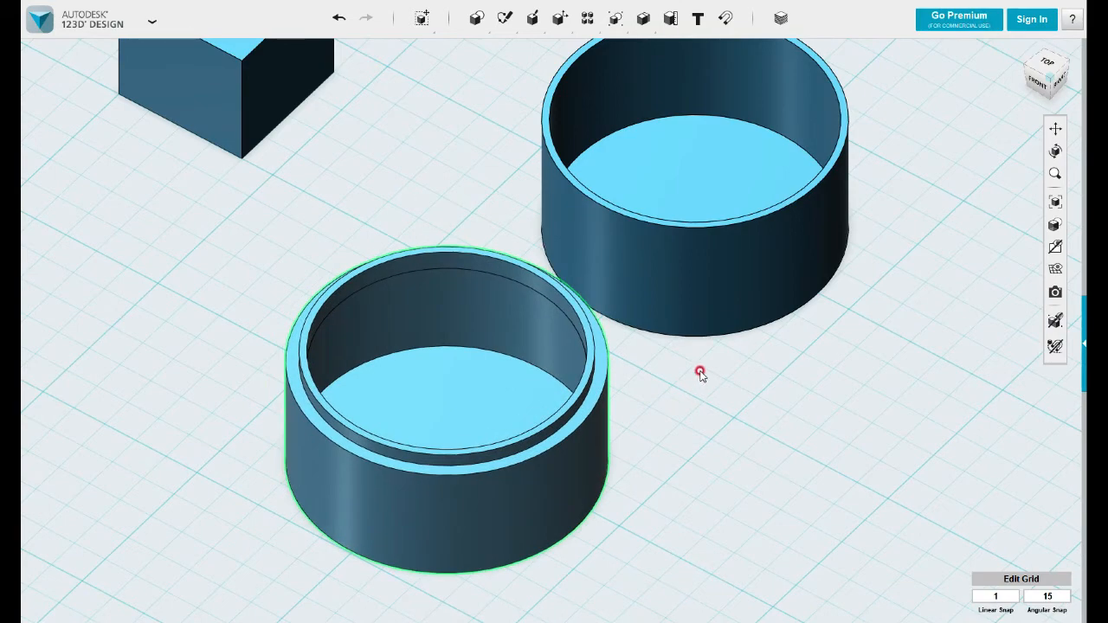
{"action": "scroll", "coordinate": [700, 372], "scroll_direction": "down", "scroll_amount": 3}
{"action": "right_click_drag", "start_coordinate": [700, 385], "coordinate": [631, 455]}
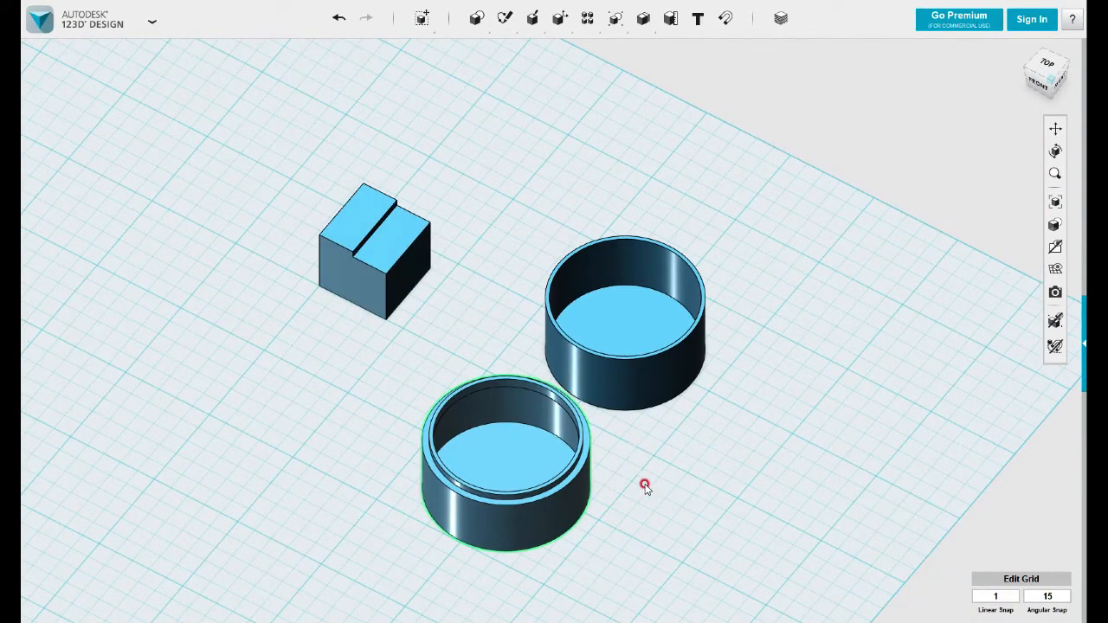
{"action": "left_click_drag", "start_coordinate": [655, 467], "coordinate": [351, 209]}
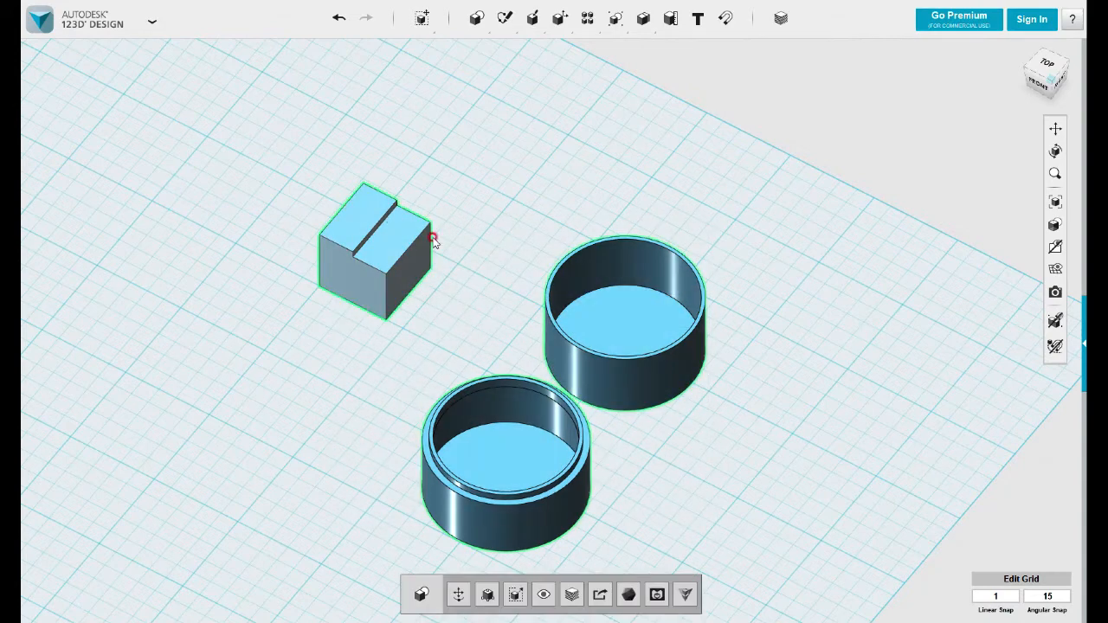
{"action": "key", "text": "Delete"}
Place a box primitive with its default size on the empty grid
{"action": "mouse_move", "coordinate": [532, 31]}
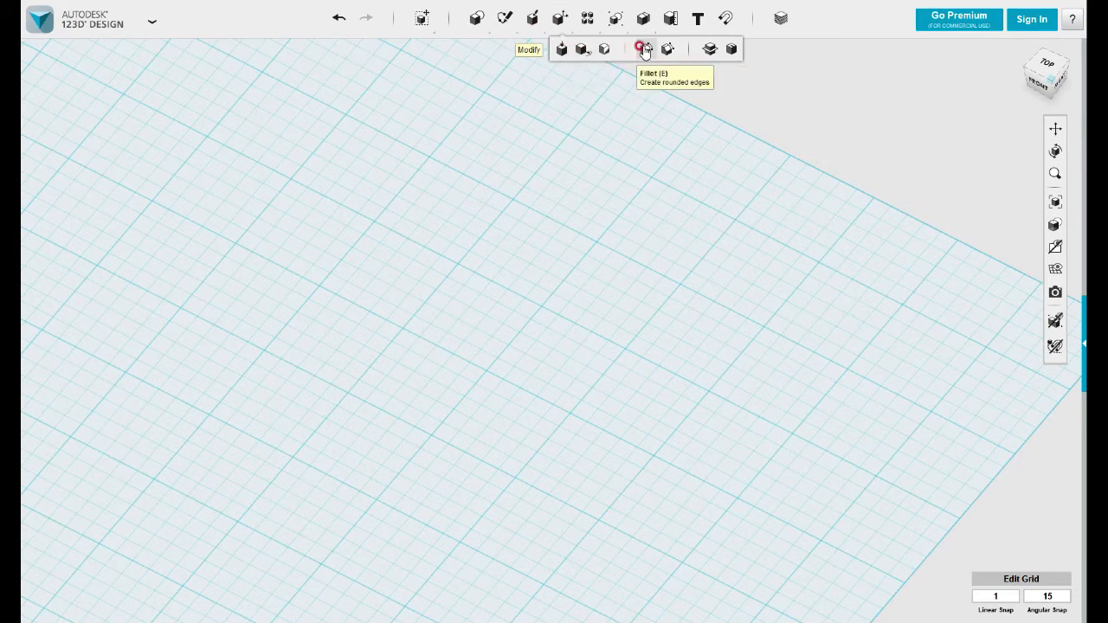
{"action": "mouse_move", "coordinate": [477, 19]}
{"action": "left_click", "coordinate": [476, 50]}
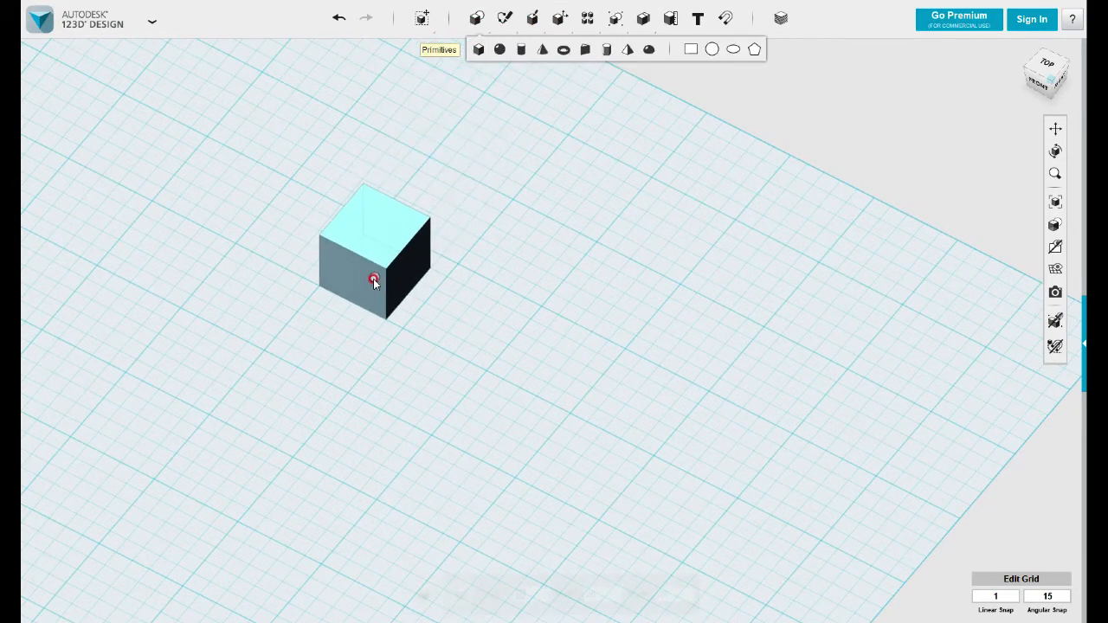
{"action": "left_click", "coordinate": [374, 281]}
Fillet the box's top edge along its right side
{"action": "scroll", "coordinate": [445, 272], "scroll_direction": "up", "scroll_amount": 3}
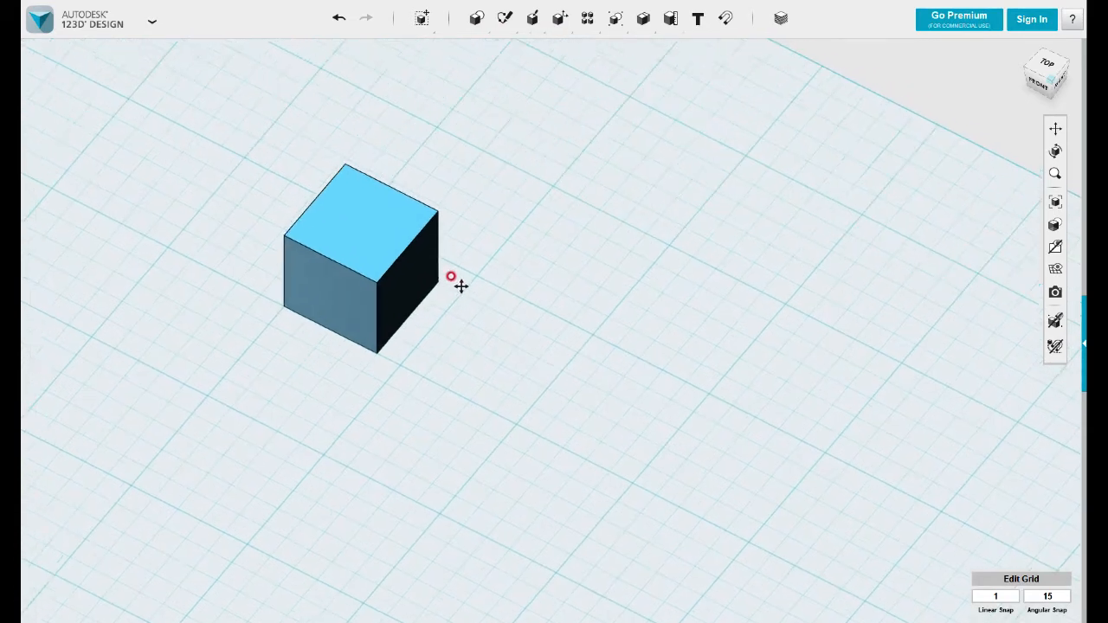
{"action": "middle_click_drag", "start_coordinate": [451, 277], "coordinate": [546, 272]}
{"action": "scroll", "coordinate": [545, 305], "scroll_direction": "up", "scroll_amount": 2}
{"action": "scroll", "coordinate": [546, 271], "scroll_direction": "down", "scroll_amount": 1}
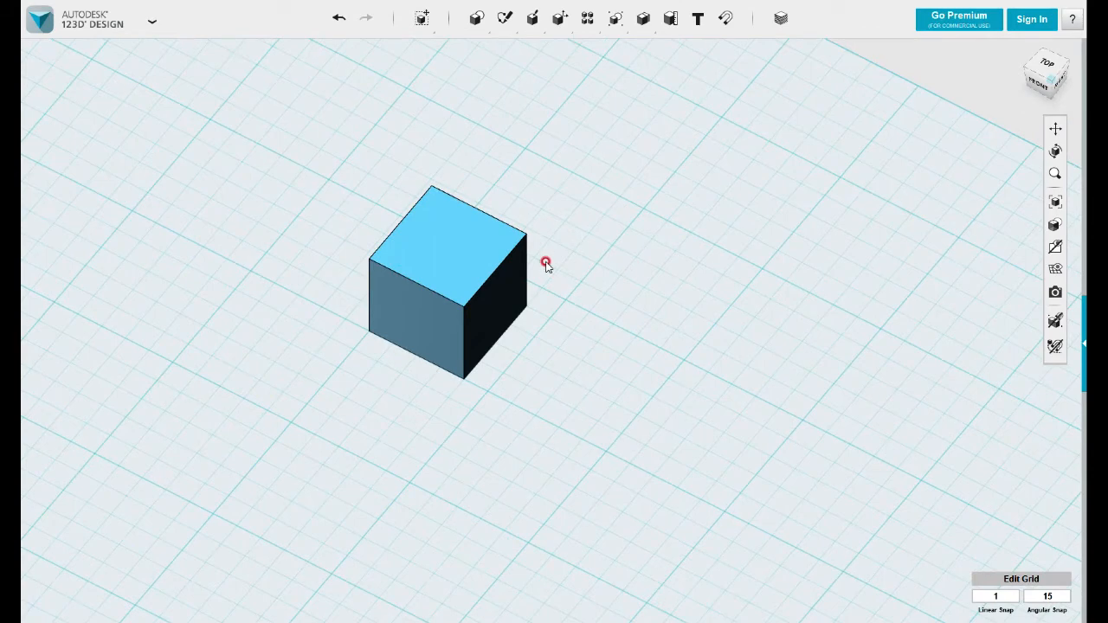
{"action": "left_click", "coordinate": [467, 298]}
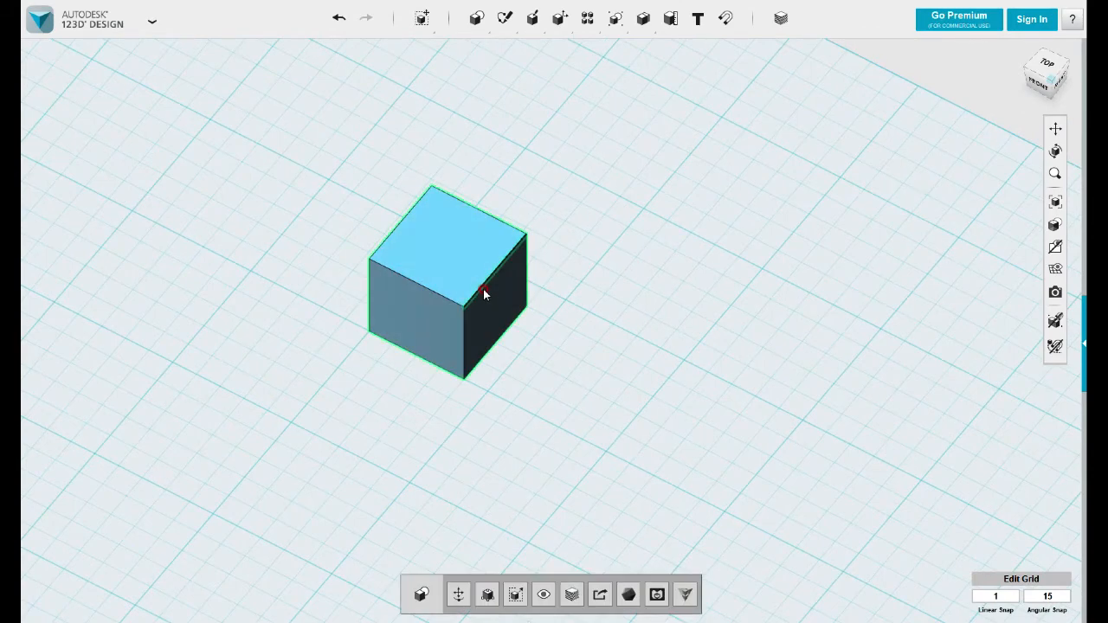
{"action": "left_click", "coordinate": [482, 286]}
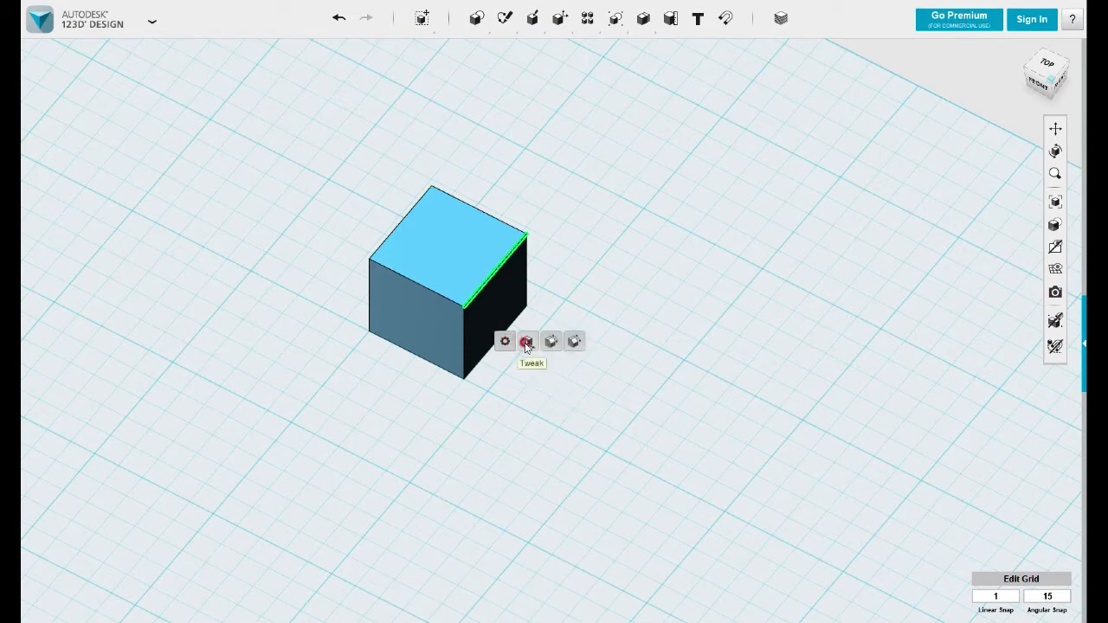
{"action": "left_click", "coordinate": [553, 344]}
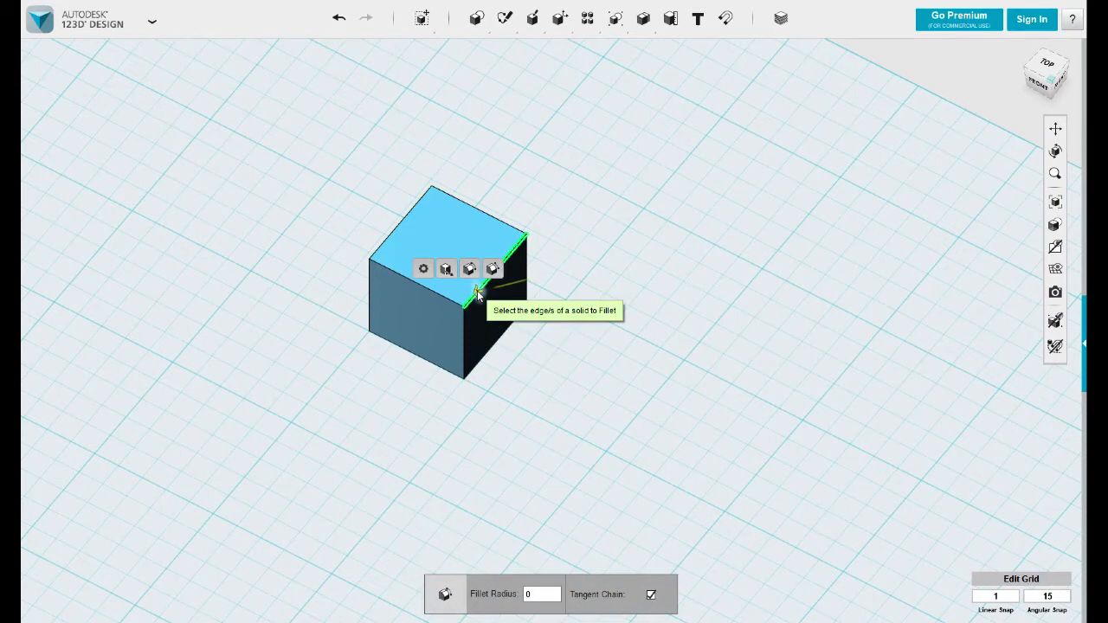
Fillet the opposite top edge, along the box's left side
{"action": "right_click_drag", "start_coordinate": [564, 296], "coordinate": [673, 297]}
{"action": "left_click", "coordinate": [518, 393]}
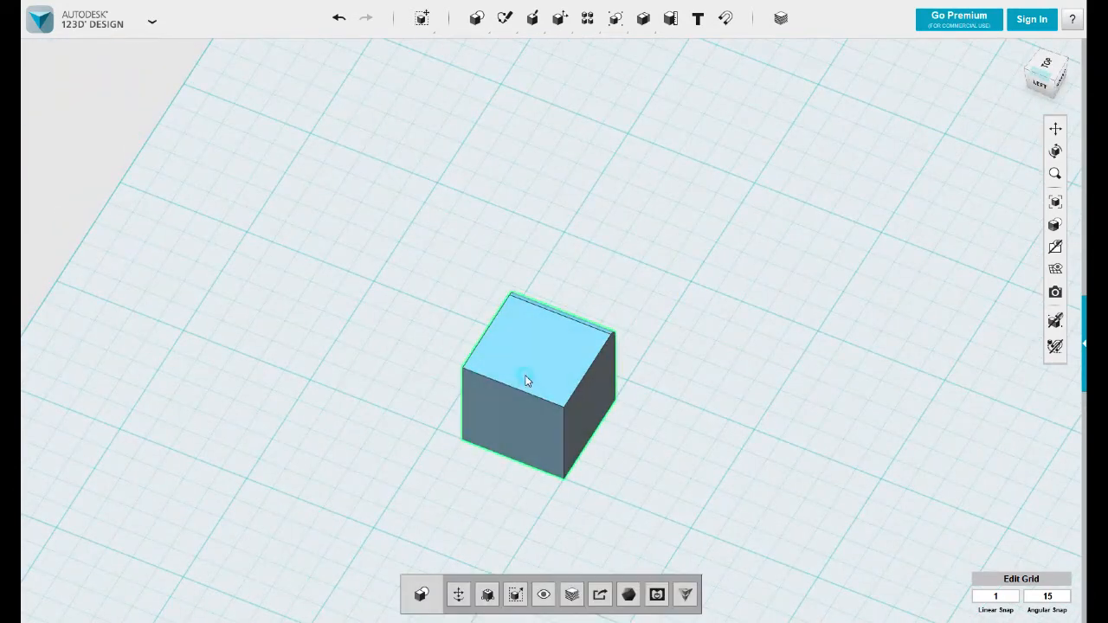
{"action": "left_click", "coordinate": [519, 389]}
{"action": "mouse_move", "coordinate": [538, 446]}
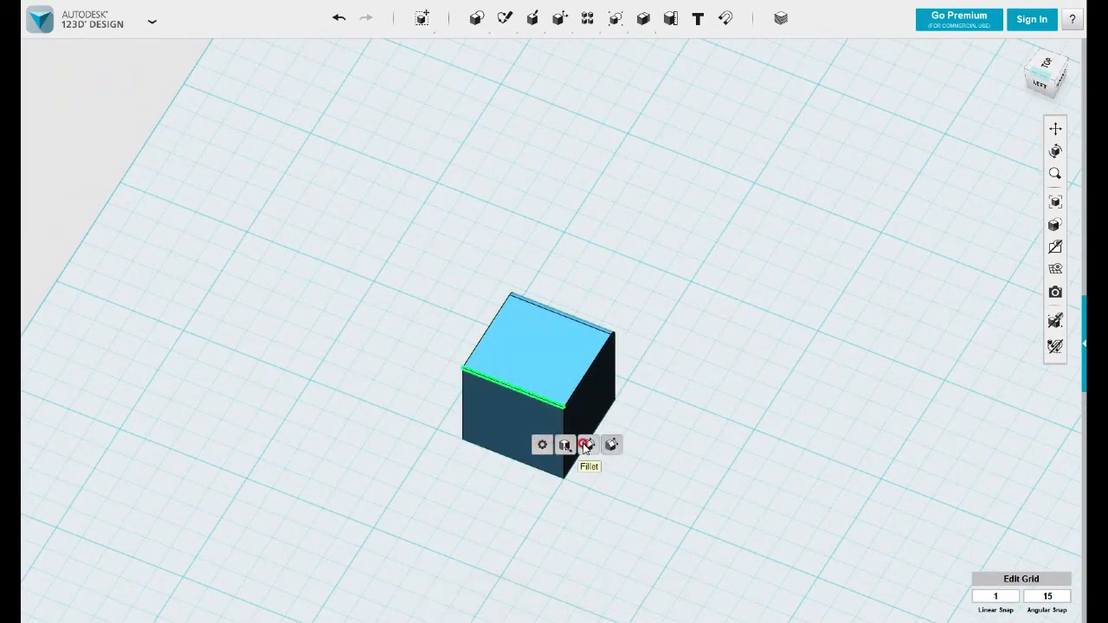
{"action": "left_click", "coordinate": [586, 444]}
{"action": "left_click_drag", "start_coordinate": [520, 391], "coordinate": [526, 392]}
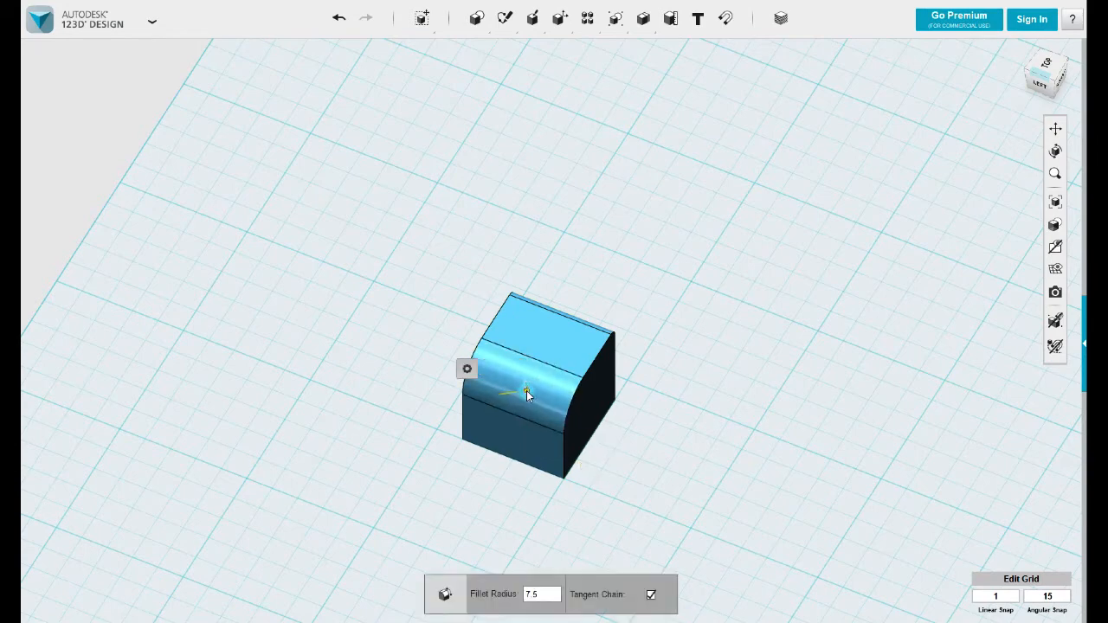
Chamfer the tangent chain of edges around the box's front face with a distance of 1 mm
{"action": "right_click_drag", "start_coordinate": [628, 401], "coordinate": [575, 410]}
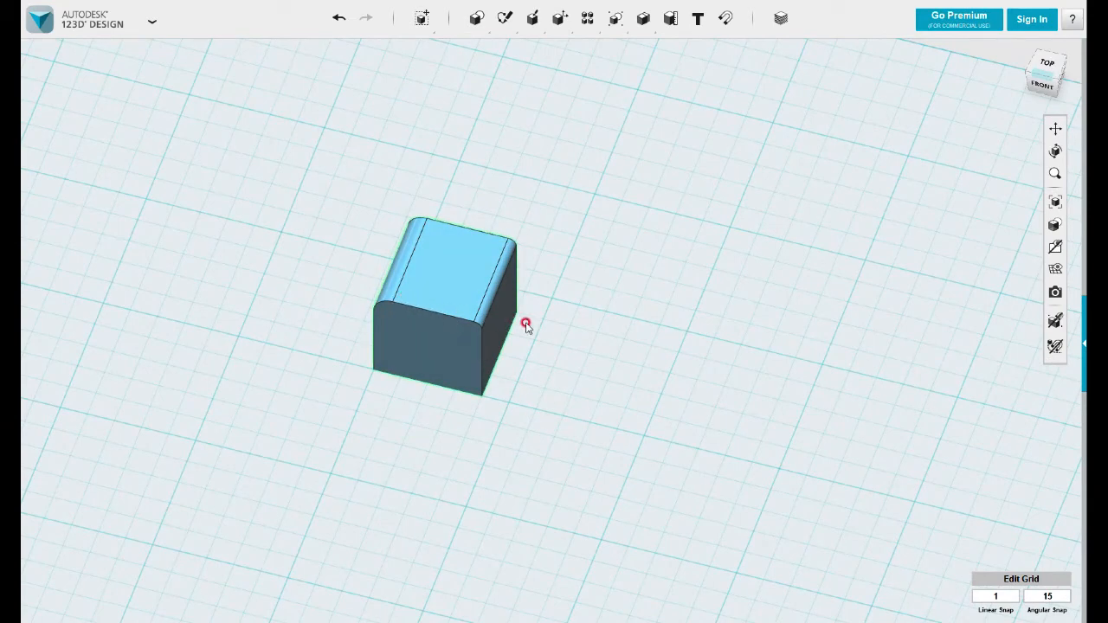
{"action": "right_click_drag", "start_coordinate": [524, 321], "coordinate": [653, 323]}
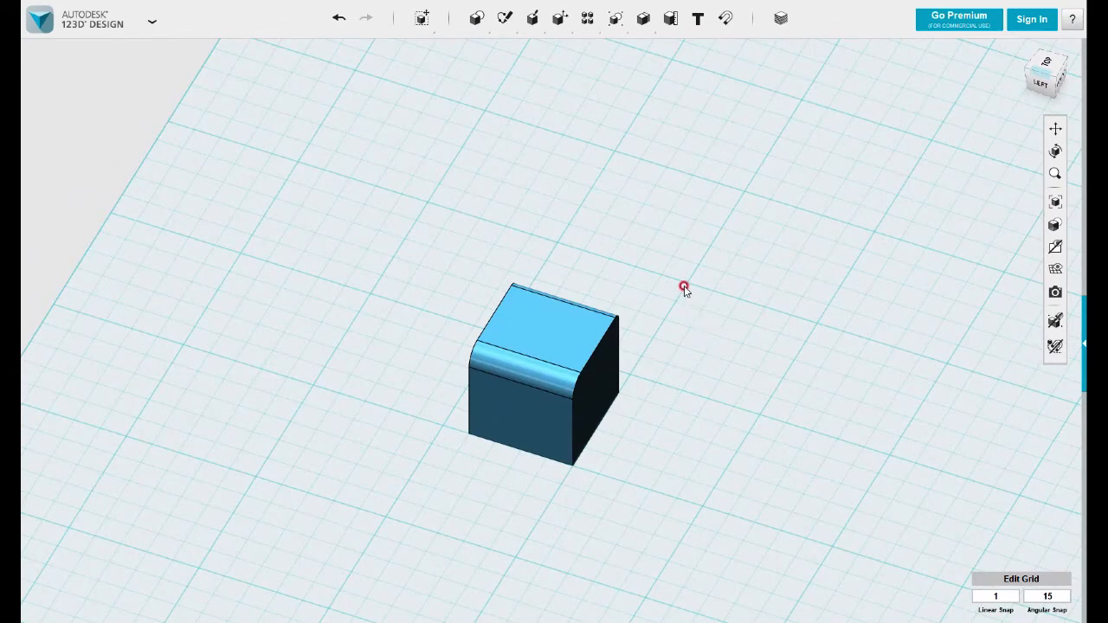
{"action": "right_click_drag", "start_coordinate": [684, 288], "coordinate": [573, 295]}
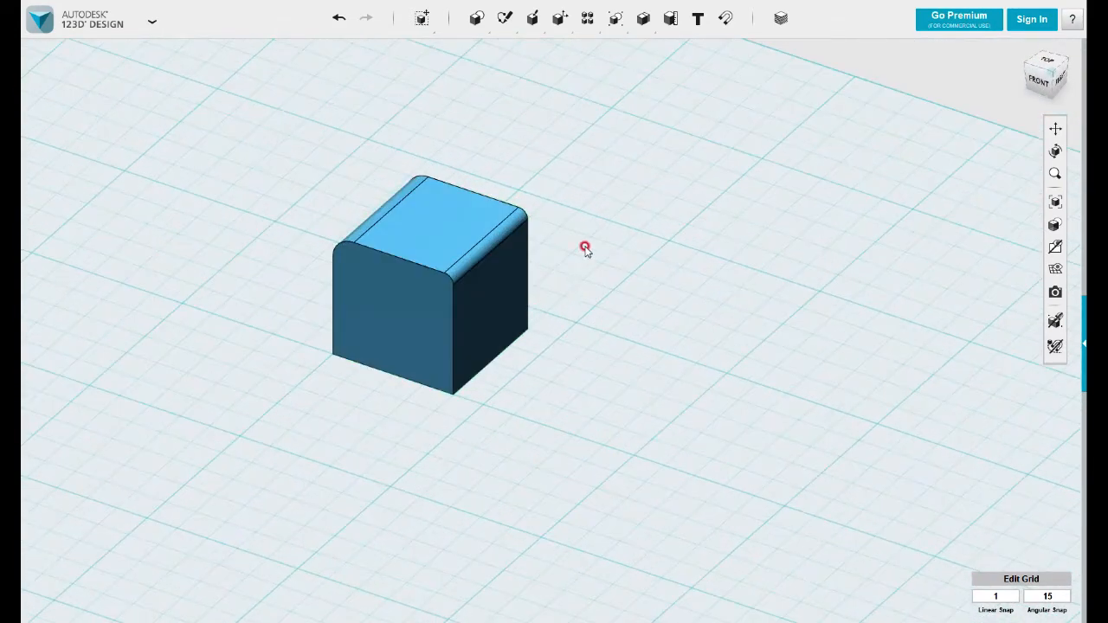
{"action": "middle_click_drag", "start_coordinate": [585, 247], "coordinate": [679, 281]}
{"action": "scroll", "coordinate": [676, 269], "scroll_direction": "up", "scroll_amount": 1}
{"action": "mouse_move", "coordinate": [549, 27]}
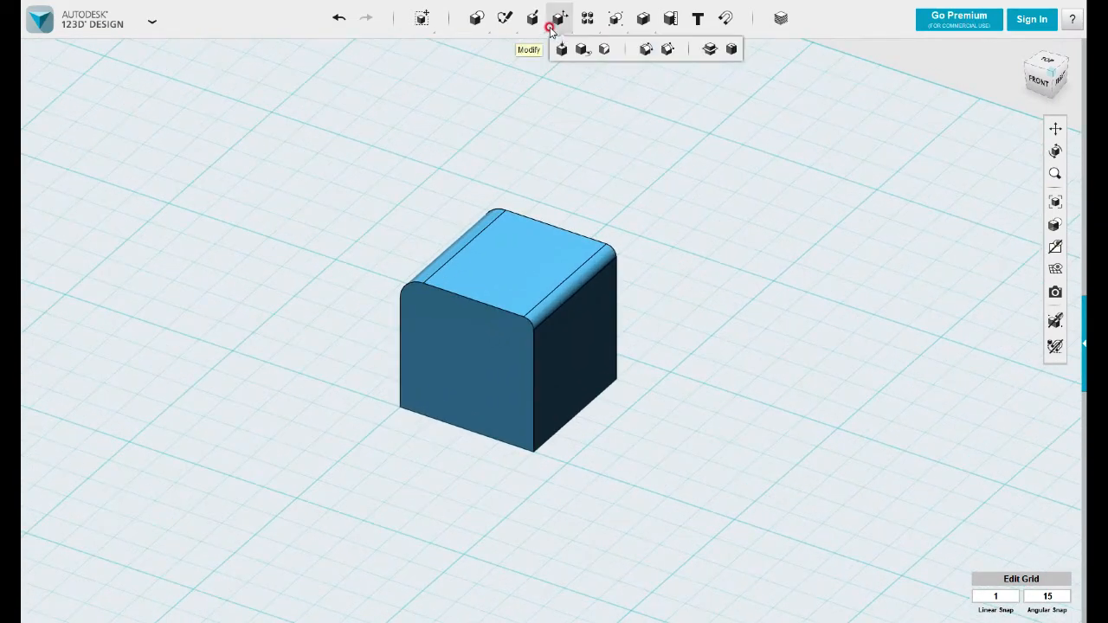
{"action": "left_click", "coordinate": [669, 52]}
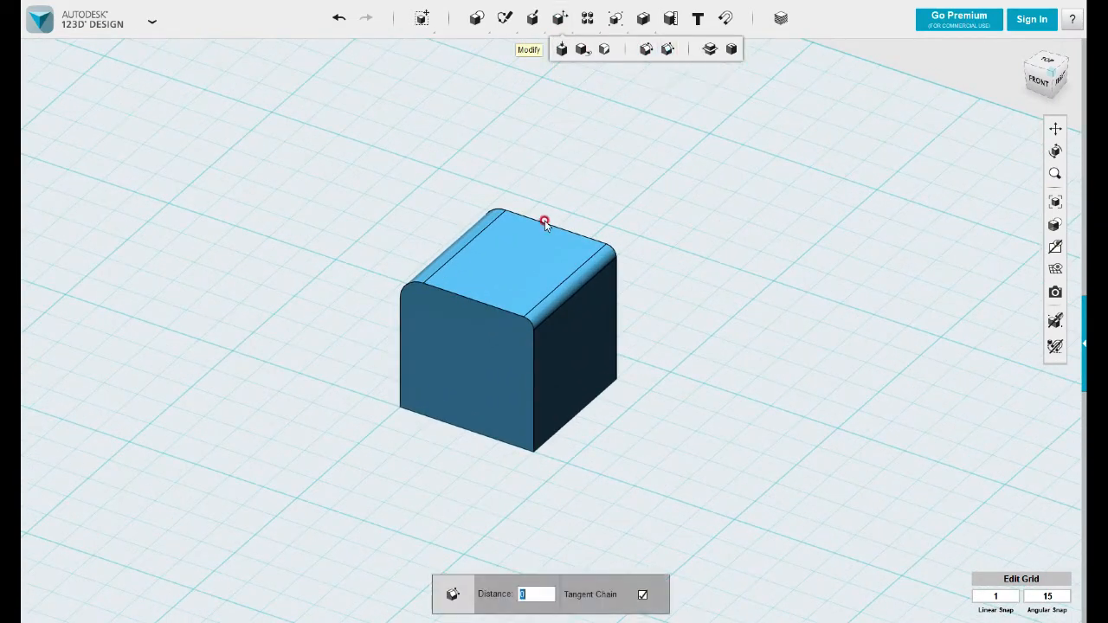
{"action": "left_click", "coordinate": [505, 318]}
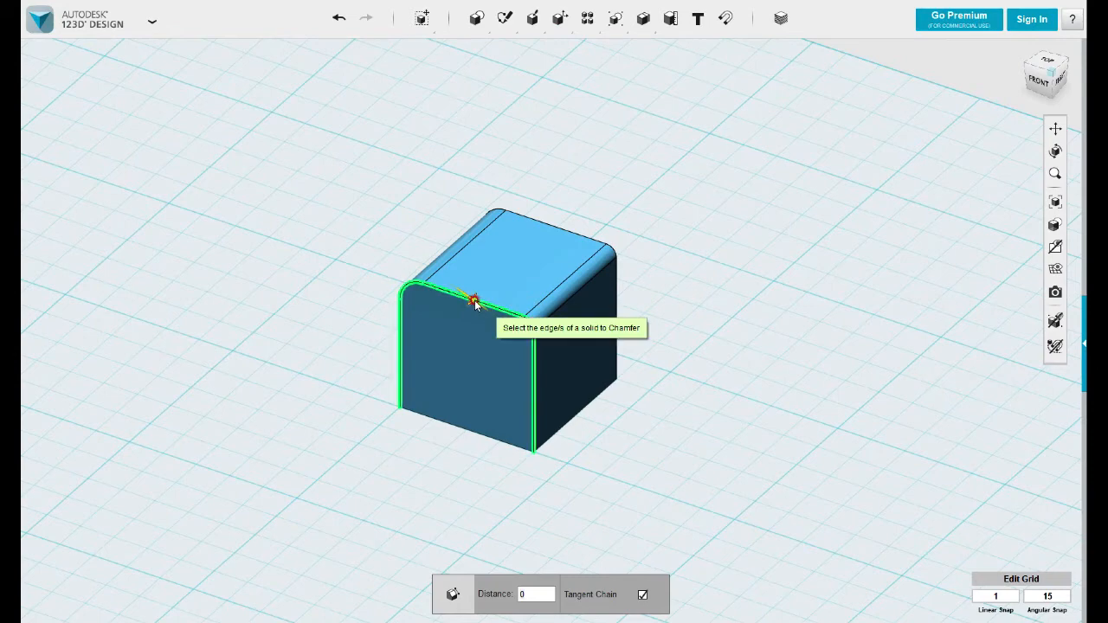
{"action": "mouse_move", "coordinate": [473, 300]}
{"action": "left_mouse_down"}
{"action": "mouse_move", "coordinate": [482, 308]}
{"action": "mouse_move", "coordinate": [475, 302]}
{"action": "left_mouse_up"}
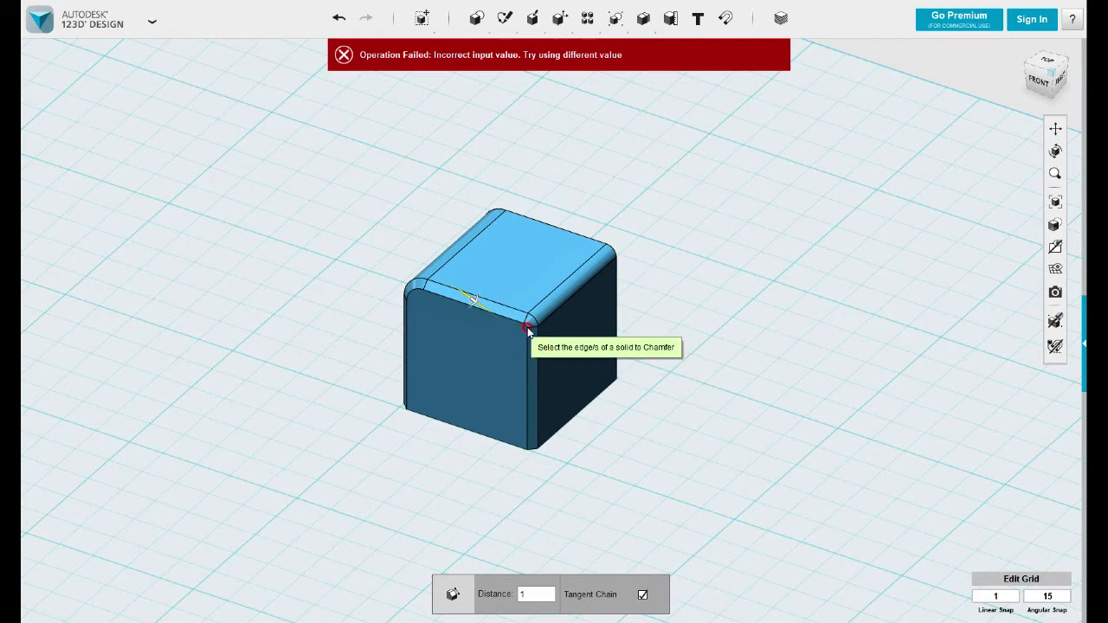
{"action": "scroll", "coordinate": [530, 333], "scroll_direction": "up", "scroll_amount": 5}
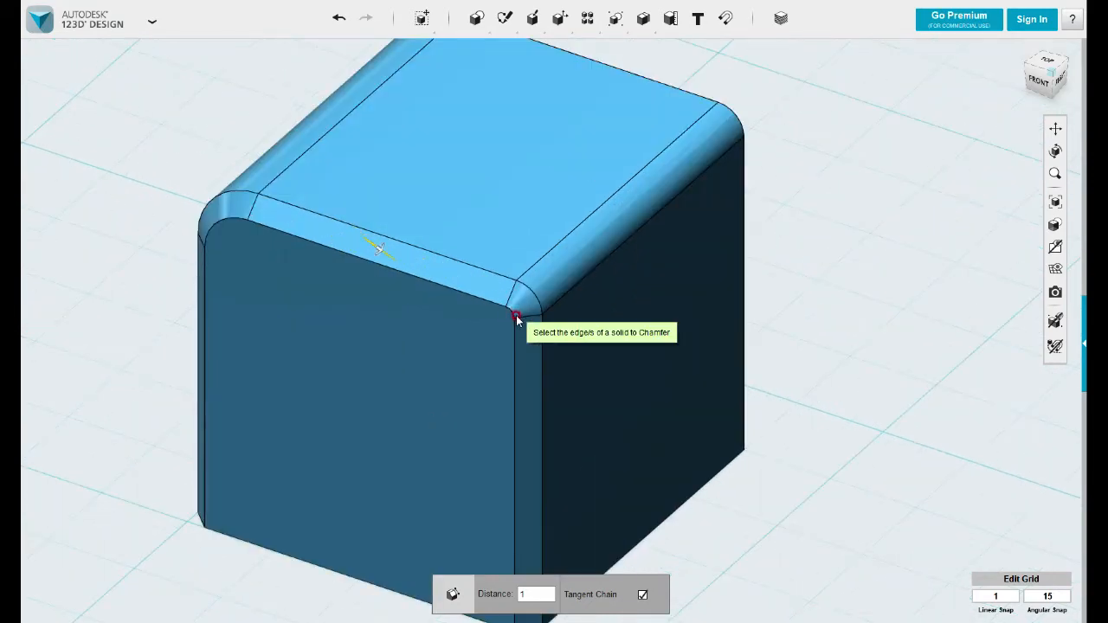
{"action": "scroll", "coordinate": [516, 313], "scroll_direction": "up", "scroll_amount": 3}
{"action": "scroll", "coordinate": [524, 310], "scroll_direction": "down", "scroll_amount": 4}
{"action": "scroll", "coordinate": [529, 303], "scroll_direction": "down", "scroll_amount": 3}
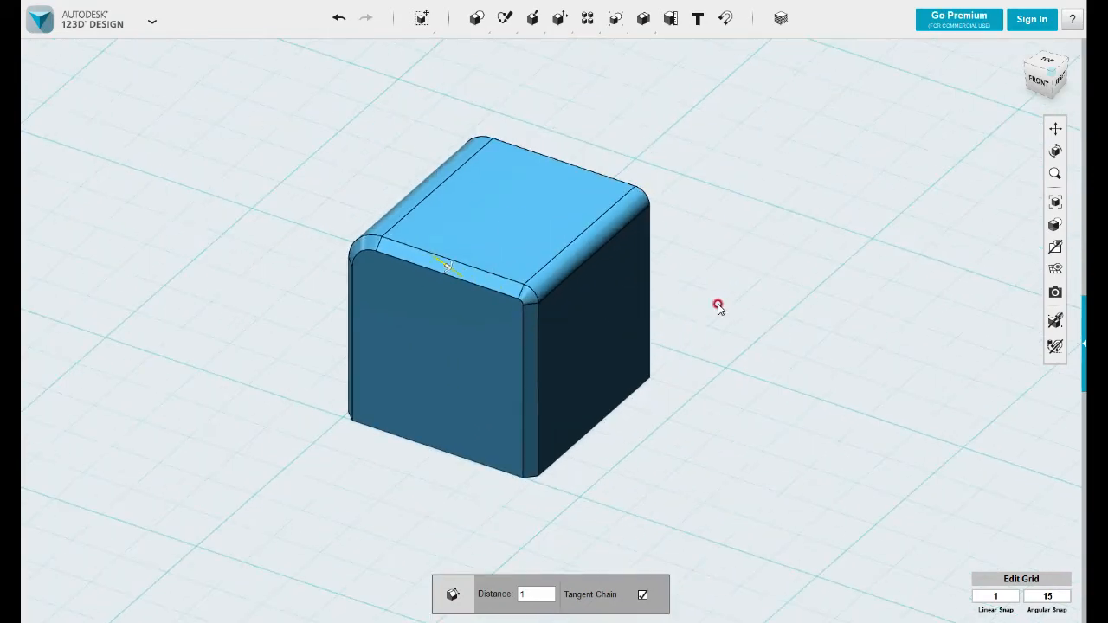
{"action": "left_click", "coordinate": [734, 307]}
Delete the filleted and chamfered box
{"action": "right_click_drag", "start_coordinate": [734, 306], "coordinate": [736, 351]}
{"action": "scroll", "coordinate": [736, 351], "scroll_direction": "down", "scroll_amount": 3}
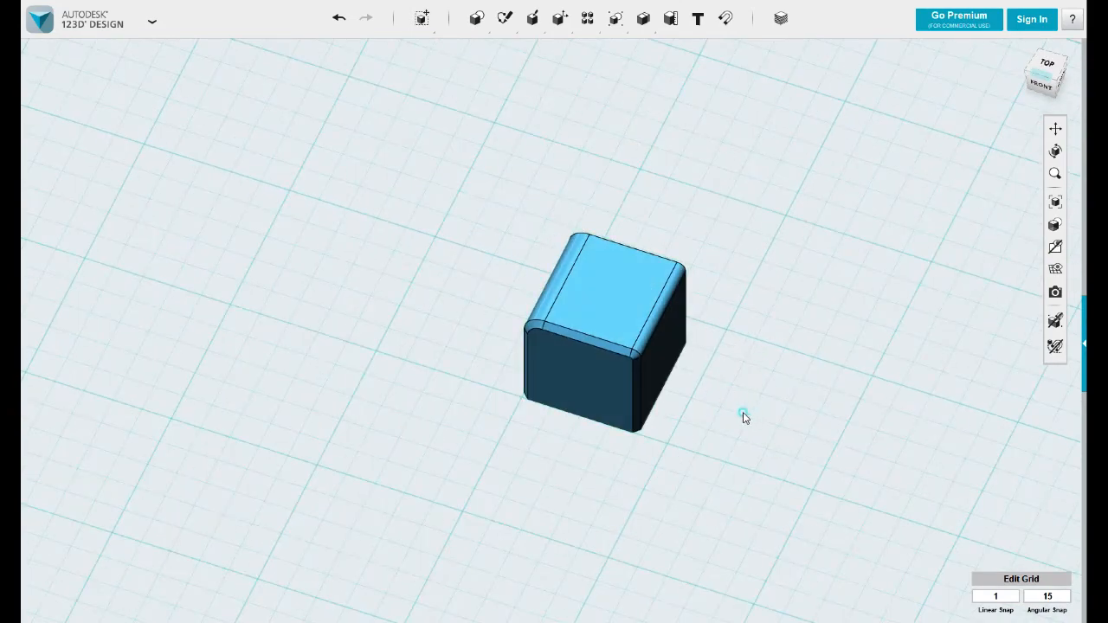
{"action": "left_click", "coordinate": [606, 303]}
{"action": "key", "text": "Delete"}
Place a new default box primitive near the back left area of the grid
{"action": "scroll", "coordinate": [534, 257], "scroll_direction": "down", "scroll_amount": 5}
{"action": "mouse_move", "coordinate": [534, 257]}
{"action": "right_mouse_down"}
{"action": "mouse_move", "coordinate": [580, 257]}
{"action": "mouse_move", "coordinate": [543, 251]}
{"action": "right_mouse_up"}
{"action": "mouse_move", "coordinate": [534, 19]}
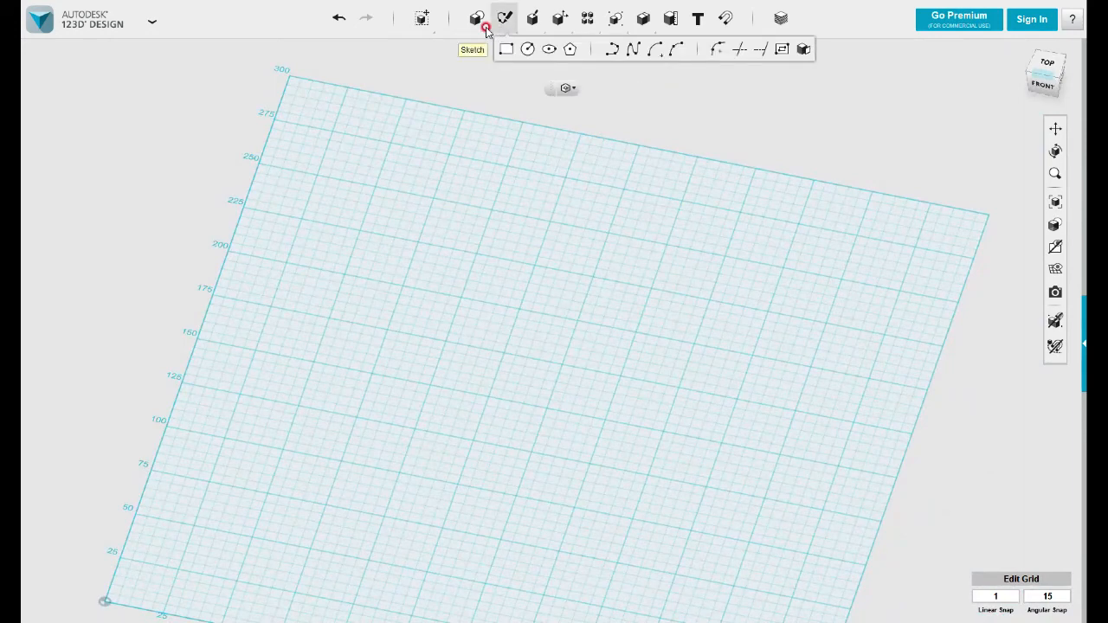
{"action": "mouse_move", "coordinate": [477, 19]}
{"action": "left_click_drag", "start_coordinate": [477, 50], "coordinate": [432, 274]}
{"action": "left_click", "coordinate": [432, 274]}
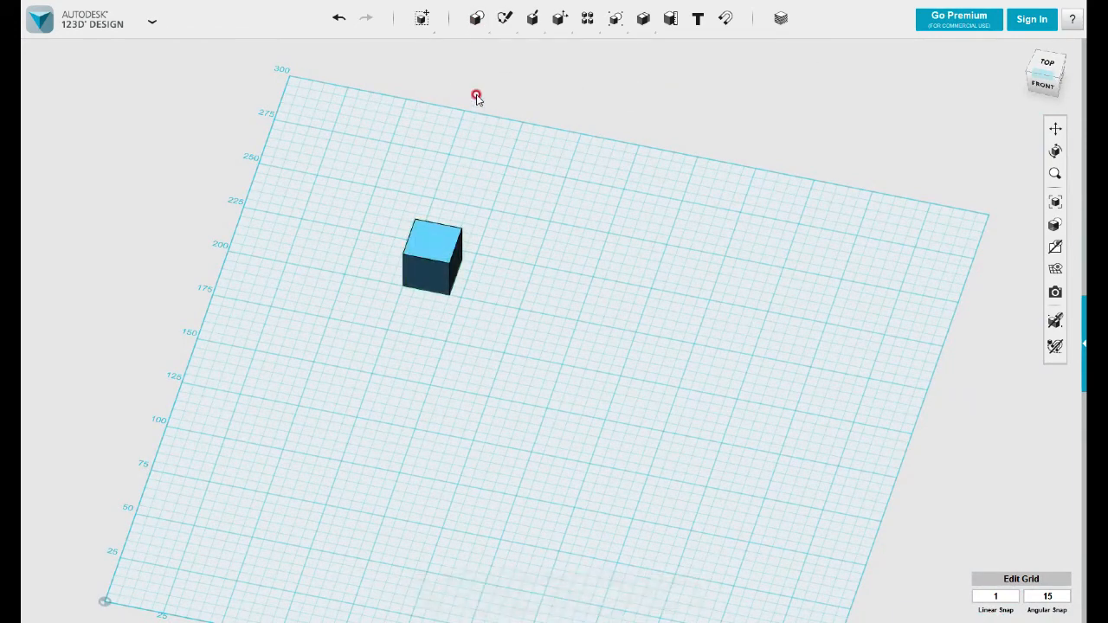
In the top view, make a copy of the box and move it 75 mm straight toward the front of the grid
{"action": "right_click_drag", "start_coordinate": [632, 391], "coordinate": [642, 397]}
{"action": "left_click_drag", "start_coordinate": [523, 351], "coordinate": [340, 223]}
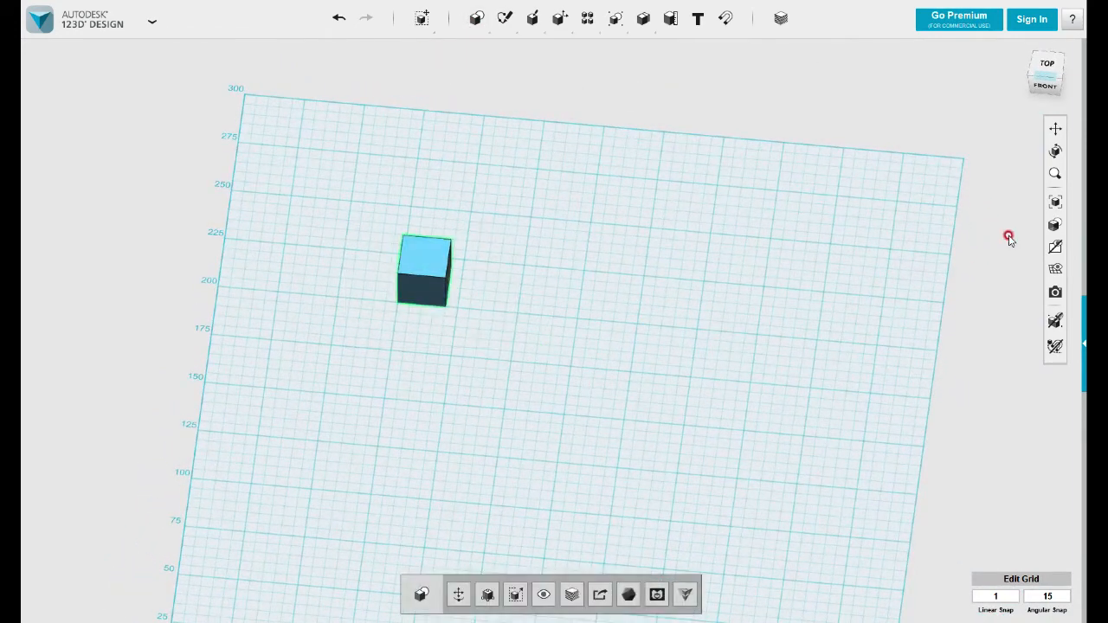
{"action": "left_click", "coordinate": [1046, 66]}
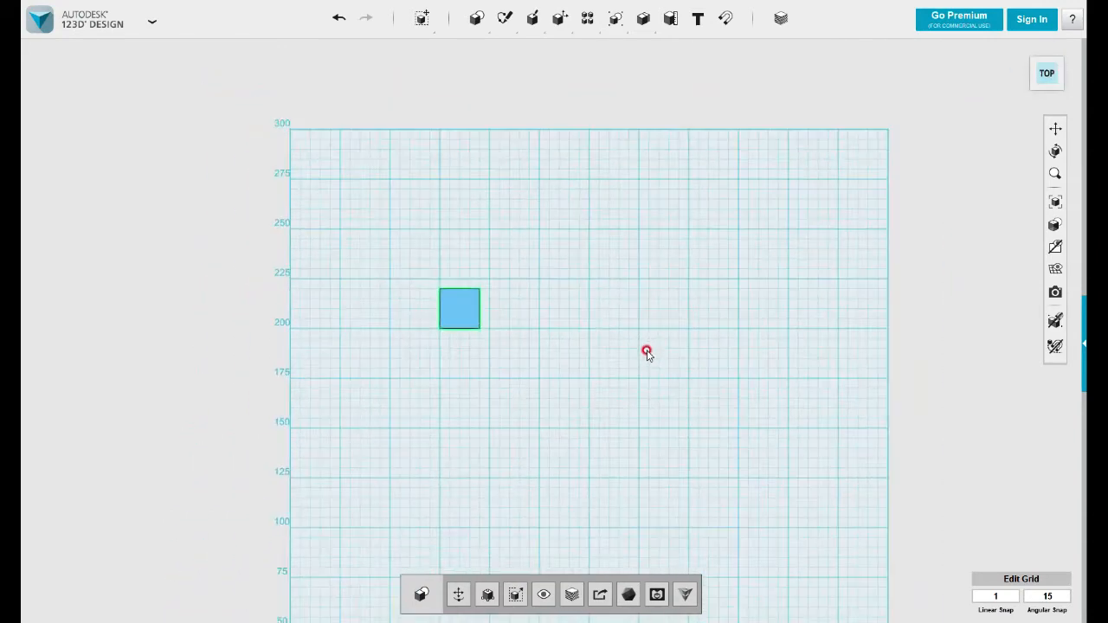
{"action": "middle_click_drag", "start_coordinate": [613, 300], "coordinate": [564, 222]}
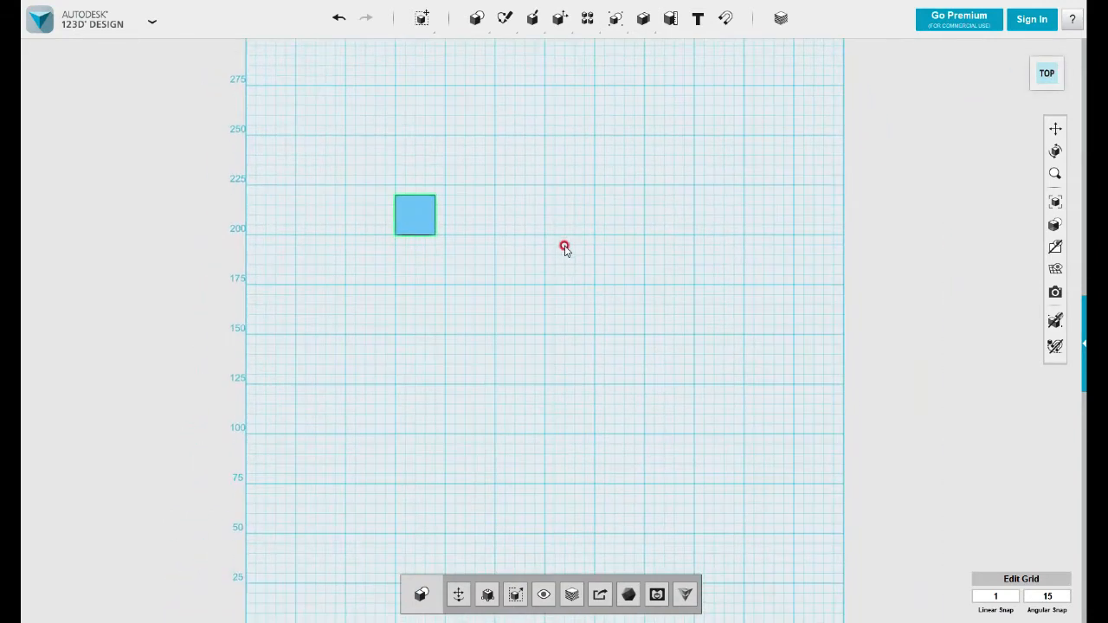
{"action": "key", "text": "ctrl+t"}
{"action": "left_click_drag", "start_coordinate": [416, 260], "coordinate": [416, 411]}
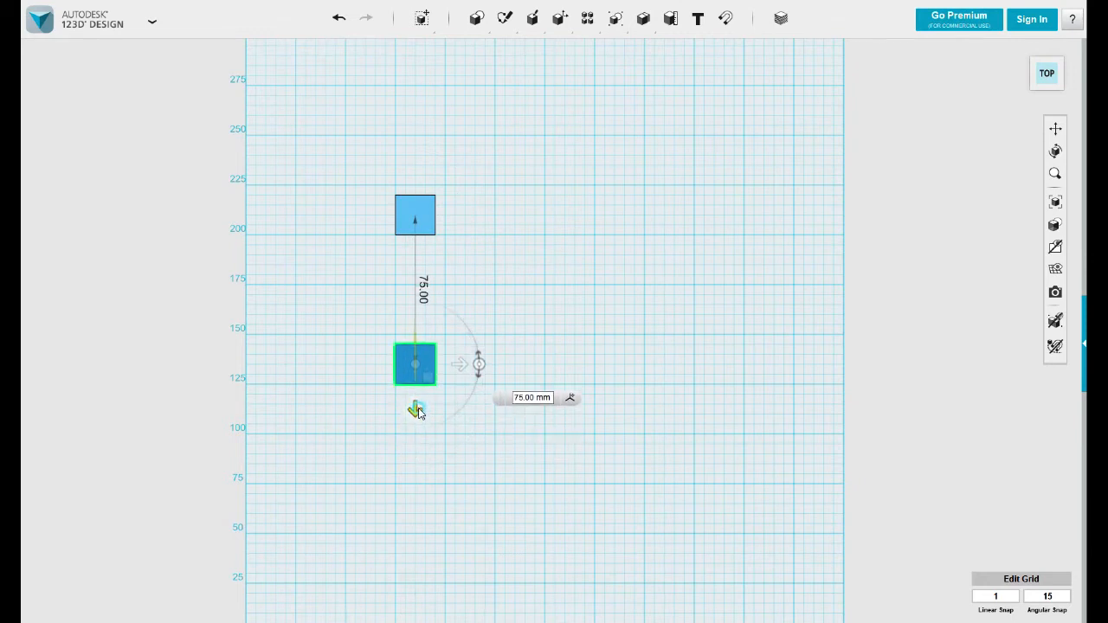
Copy the two boxes together and move the copies about 50 mm sideways to form a second column on the grid
{"action": "left_click_drag", "start_coordinate": [514, 430], "coordinate": [301, 56]}
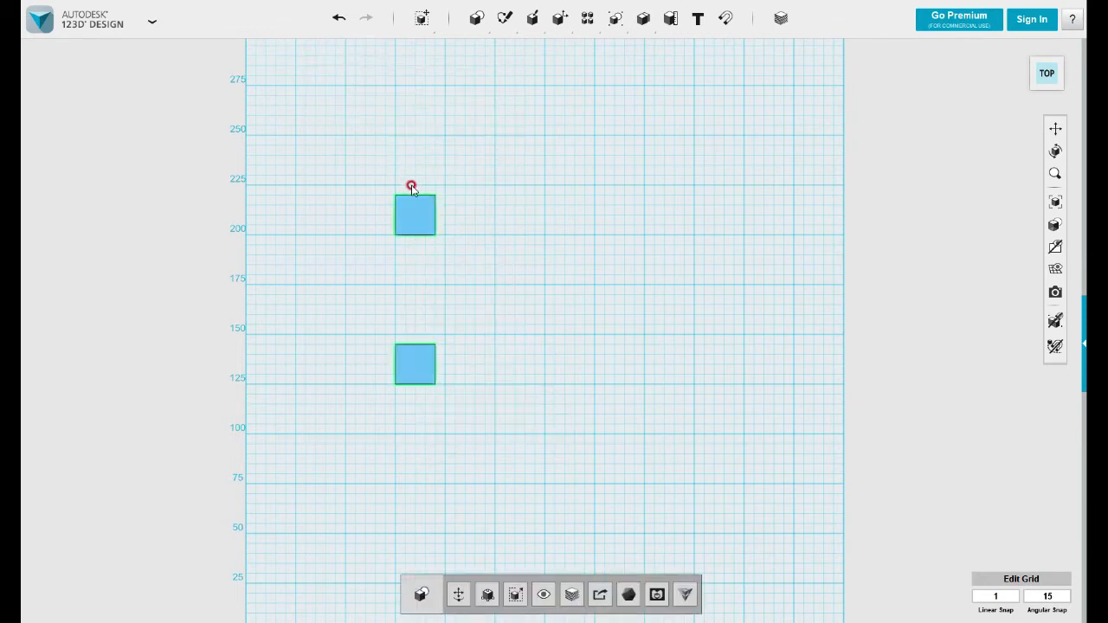
{"action": "key", "text": "ctrl+t"}
{"action": "left_click_drag", "start_coordinate": [462, 292], "coordinate": [561, 293]}
{"action": "left_click", "coordinate": [594, 359]}
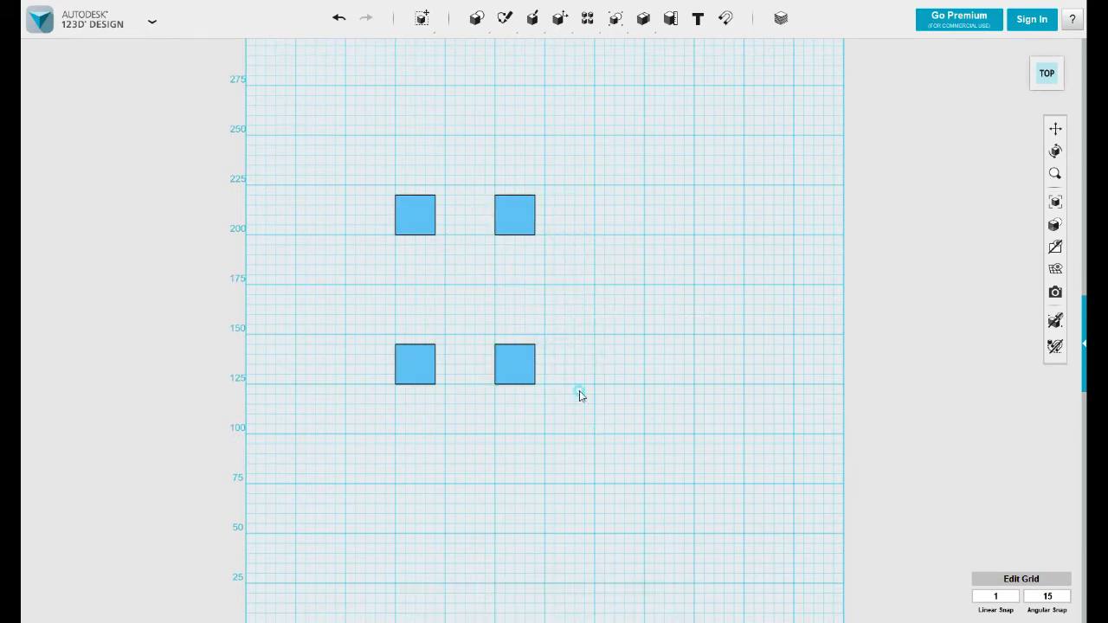
Copy all four boxes together and move the copies about 100 mm sideways to complete two rows of four boxes
{"action": "left_click_drag", "start_coordinate": [596, 421], "coordinate": [448, 124]}
{"action": "left_click_drag", "start_coordinate": [593, 450], "coordinate": [483, 156]}
{"action": "left_click_drag", "start_coordinate": [655, 473], "coordinate": [371, 173]}
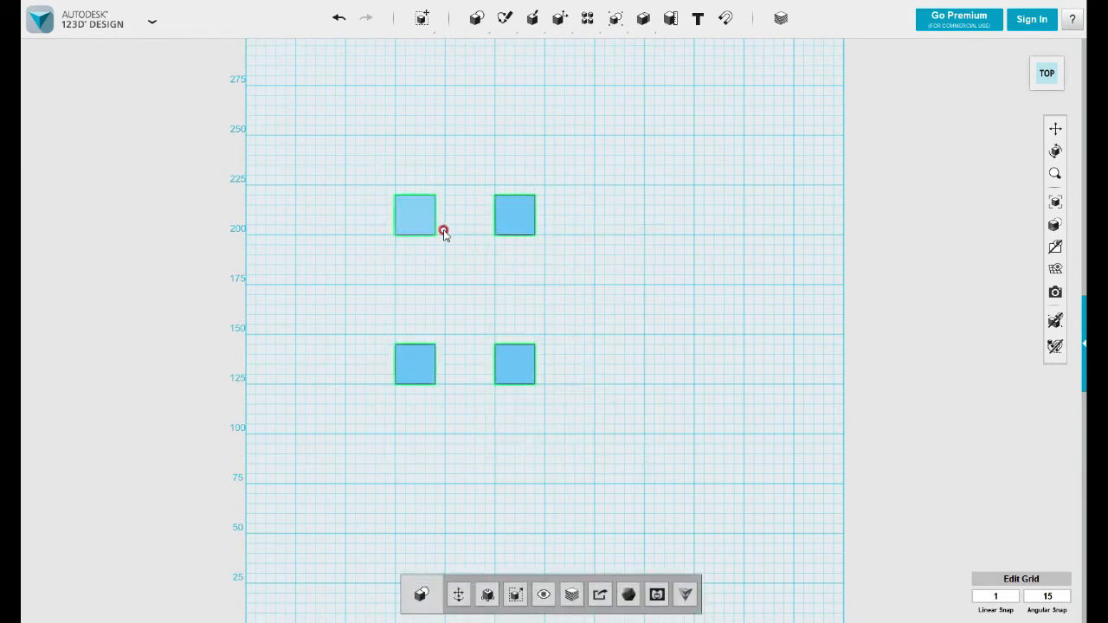
{"action": "key", "text": "ctrl+t"}
{"action": "left_click_drag", "start_coordinate": [509, 290], "coordinate": [710, 297]}
{"action": "left_click", "coordinate": [633, 445]}
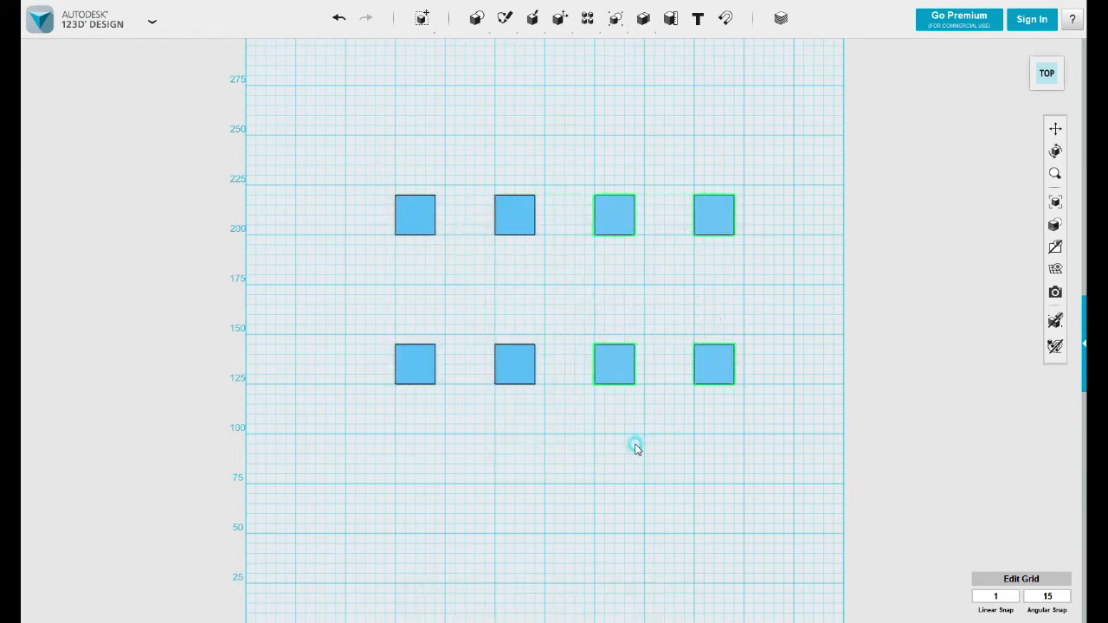
Fillet all edges of the first box in the back row with a radius of 1.5 mm
{"action": "right_click_drag", "start_coordinate": [633, 445], "coordinate": [481, 310]}
{"action": "mouse_move", "coordinate": [560, 18]}
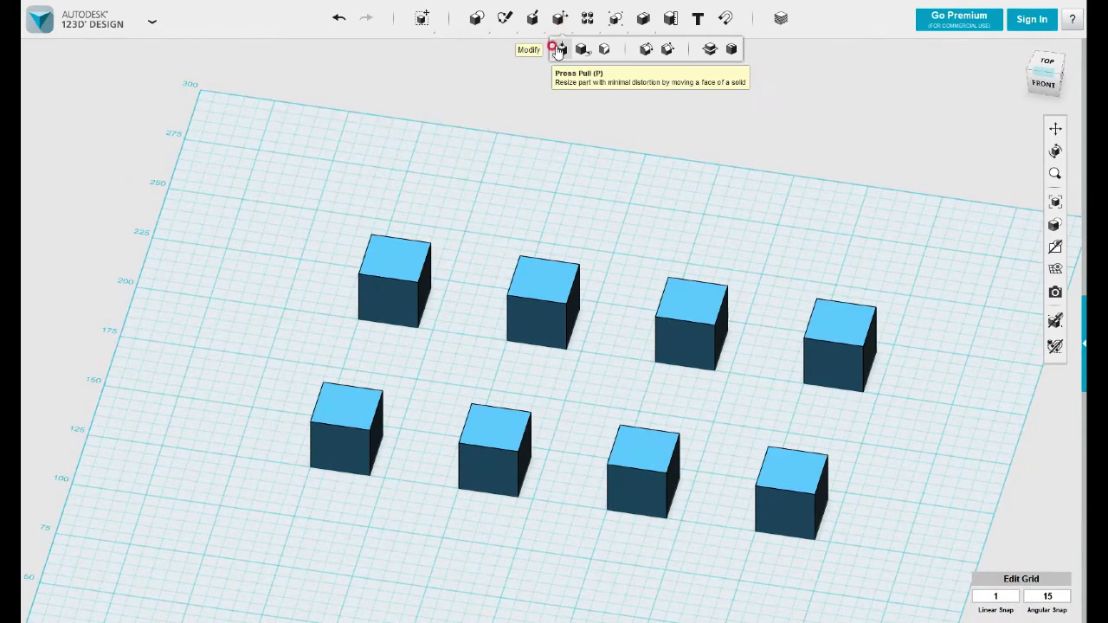
{"action": "left_click", "coordinate": [645, 49]}
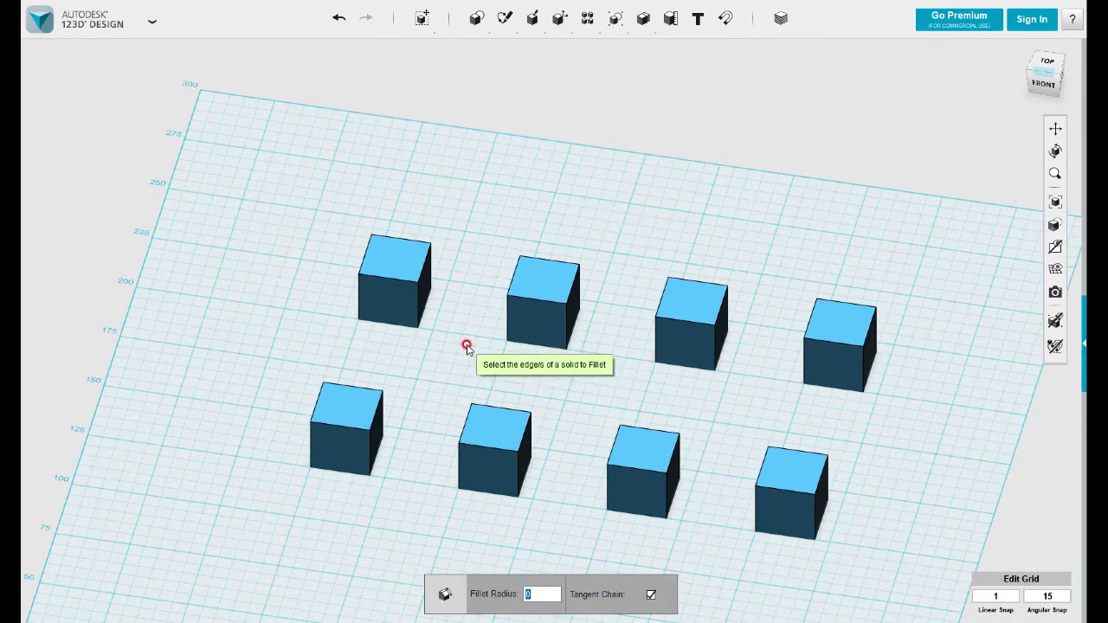
{"action": "left_click_drag", "start_coordinate": [416, 303], "coordinate": [304, 164]}
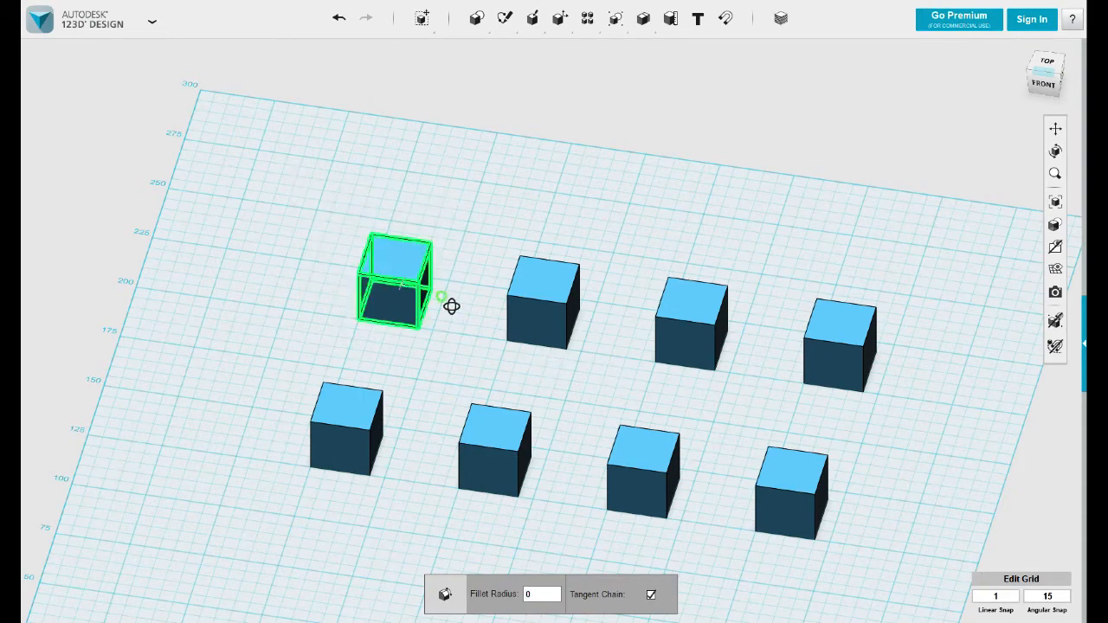
{"action": "right_click_drag", "start_coordinate": [451, 306], "coordinate": [426, 299]}
{"action": "scroll", "coordinate": [475, 307], "scroll_direction": "up", "scroll_amount": 5}
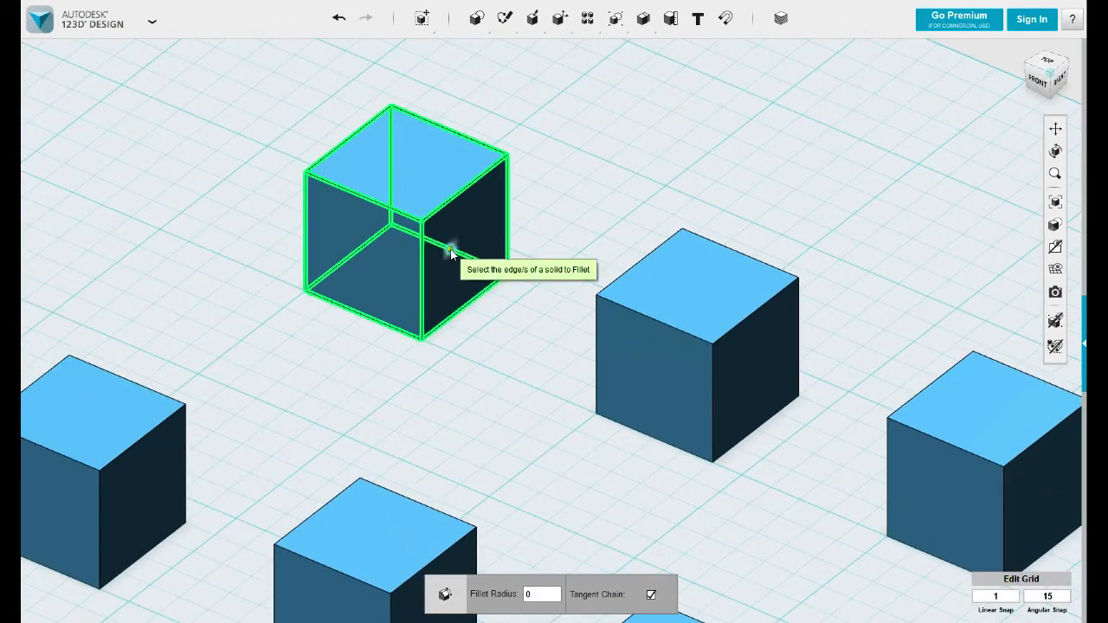
{"action": "mouse_move", "coordinate": [451, 249]}
{"action": "left_mouse_down"}
{"action": "mouse_move", "coordinate": [442, 239]}
{"action": "mouse_move", "coordinate": [449, 251]}
{"action": "left_mouse_up"}
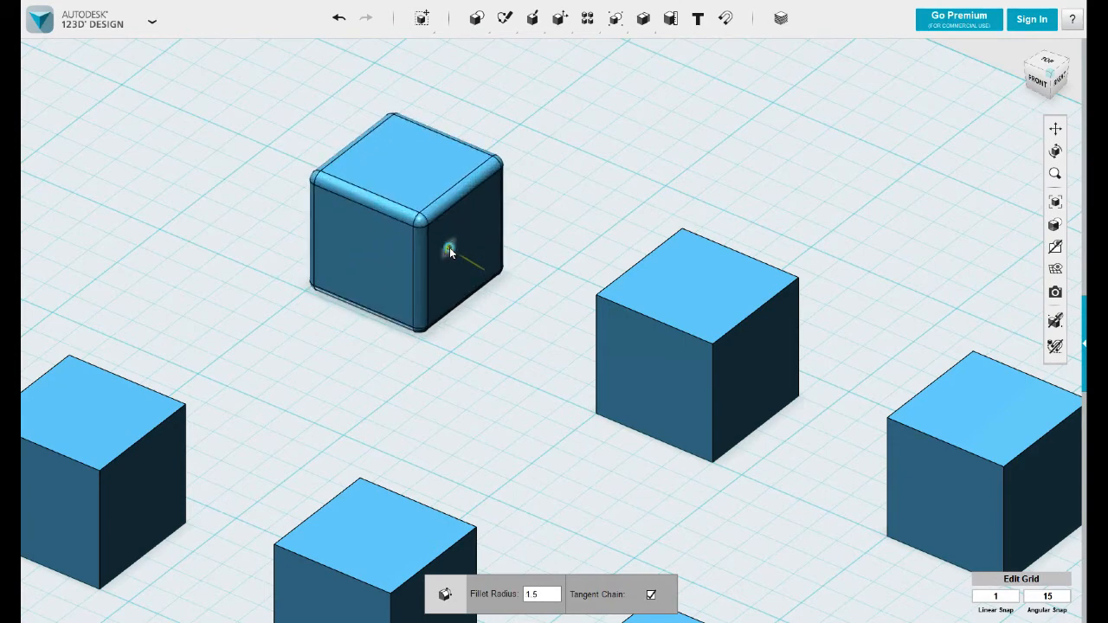
{"action": "left_click", "coordinate": [488, 327]}
{"action": "scroll", "coordinate": [424, 277], "scroll_direction": "up", "scroll_amount": 5}
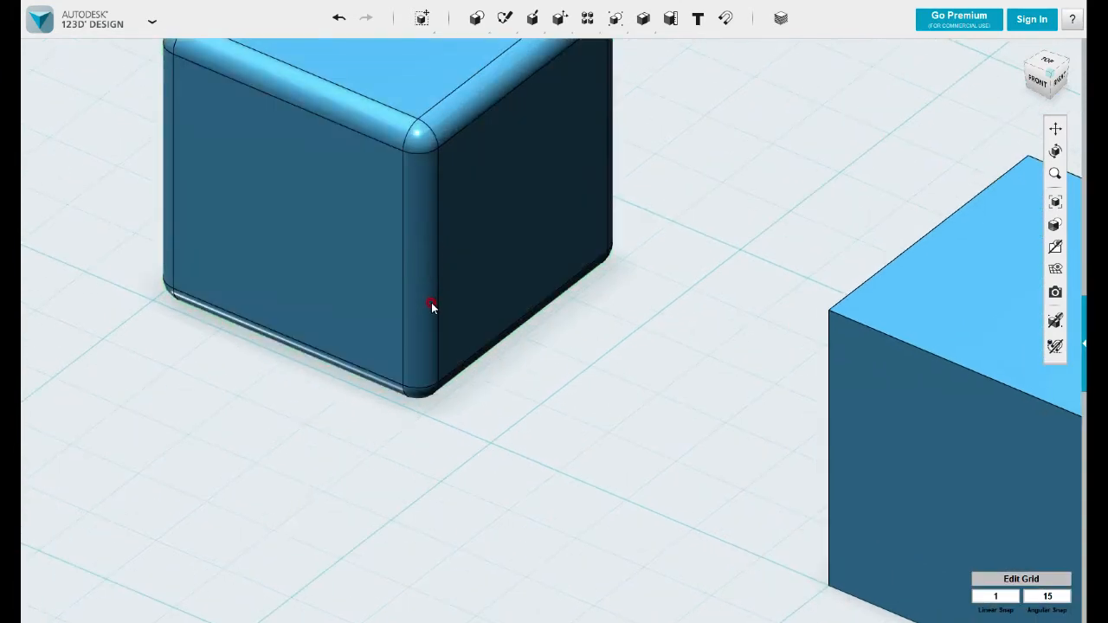
{"action": "scroll", "coordinate": [432, 179], "scroll_direction": "down", "scroll_amount": 5}
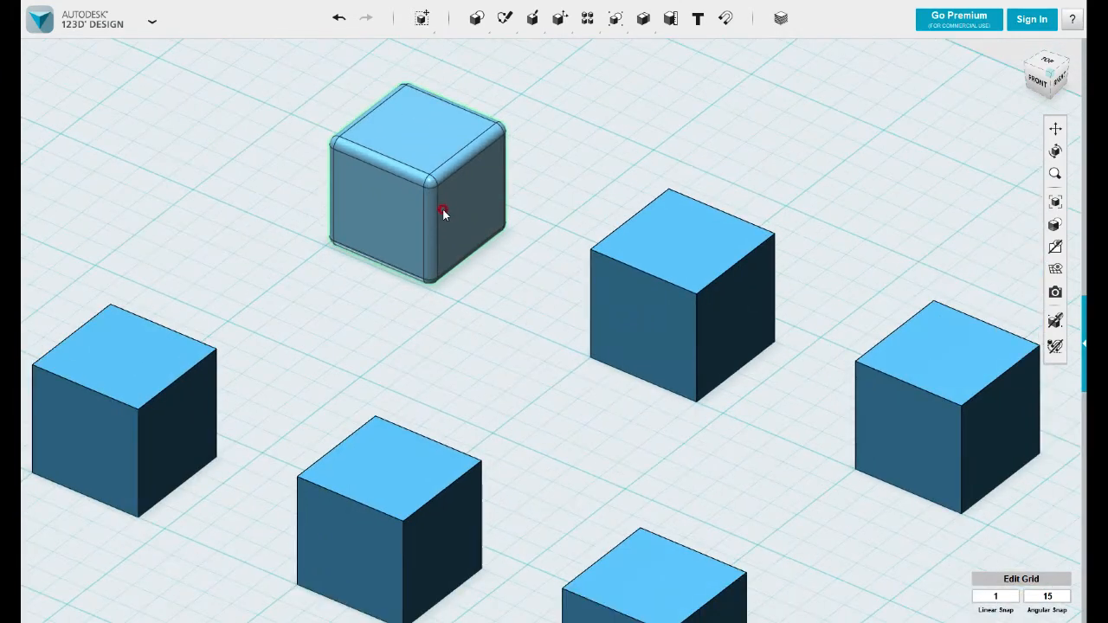
{"action": "scroll", "coordinate": [445, 206], "scroll_direction": "up", "scroll_amount": 6}
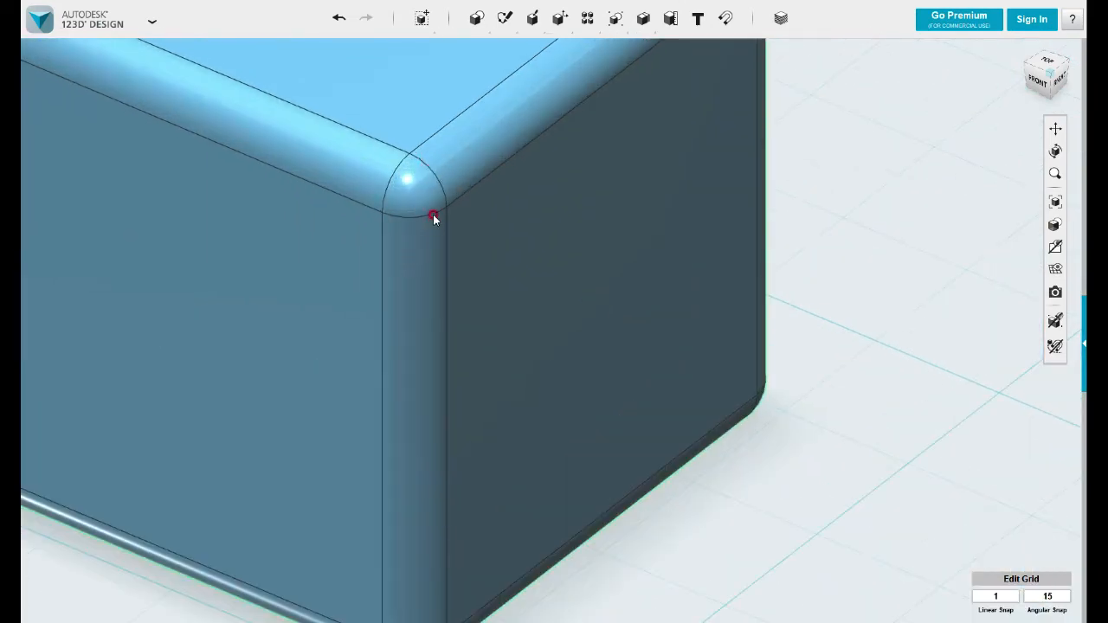
{"action": "scroll", "coordinate": [433, 214], "scroll_direction": "down", "scroll_amount": 6}
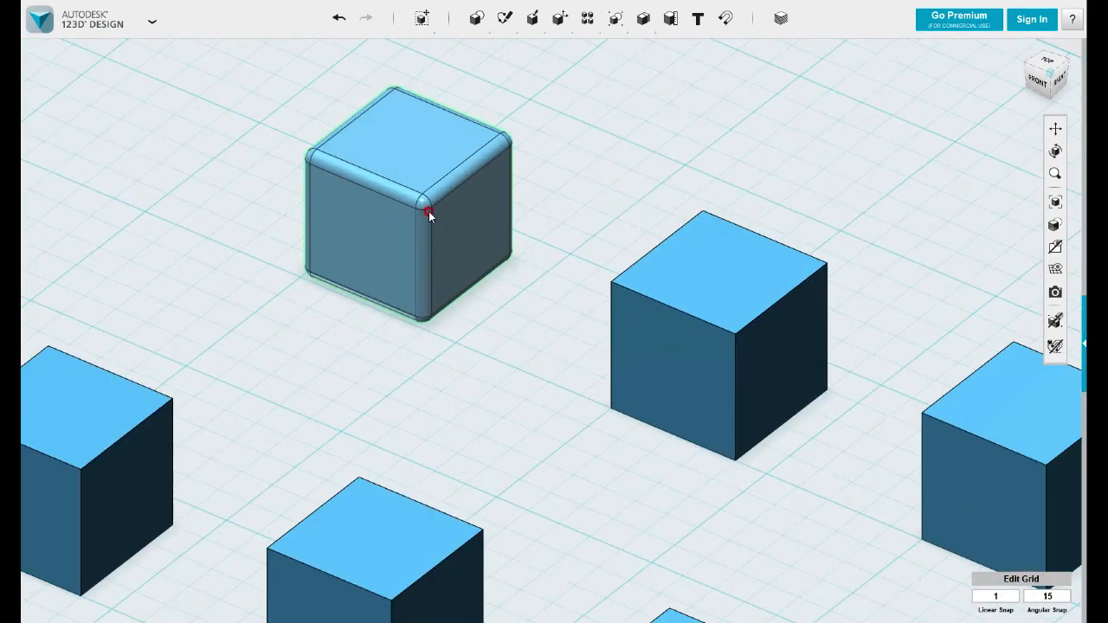
Fillet the top and vertical edges of the second box in the back row with a radius of 2.5 mm
{"action": "scroll", "coordinate": [428, 211], "scroll_direction": "down", "scroll_amount": 5}
{"action": "right_click_drag", "start_coordinate": [475, 279], "coordinate": [500, 226]}
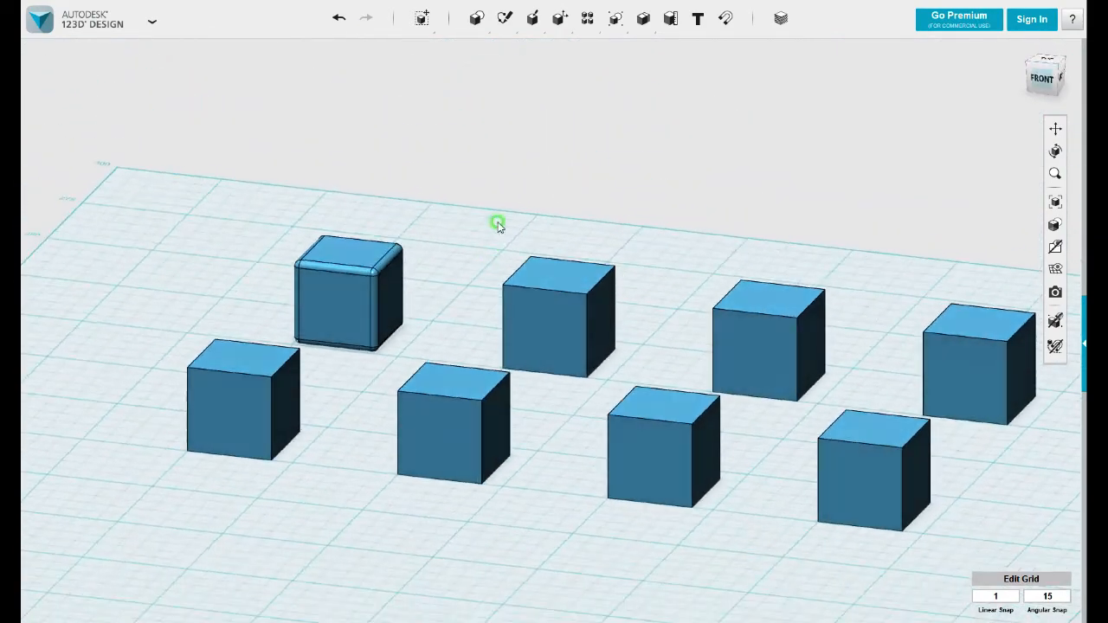
{"action": "mouse_move", "coordinate": [560, 19]}
{"action": "left_click", "coordinate": [646, 48]}
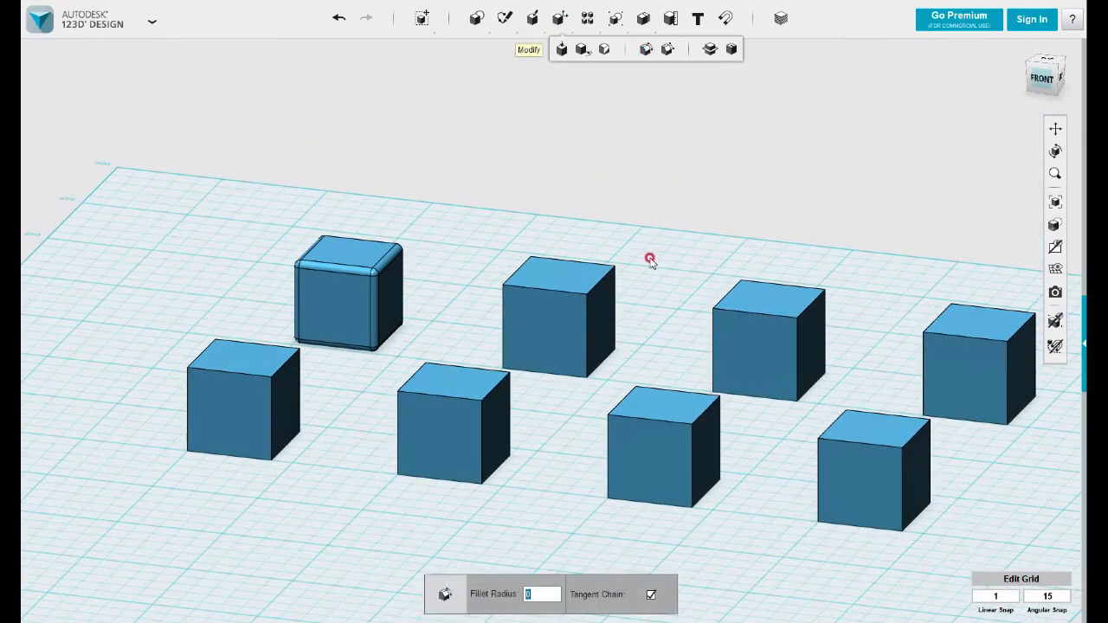
{"action": "left_click_drag", "start_coordinate": [634, 379], "coordinate": [476, 227]}
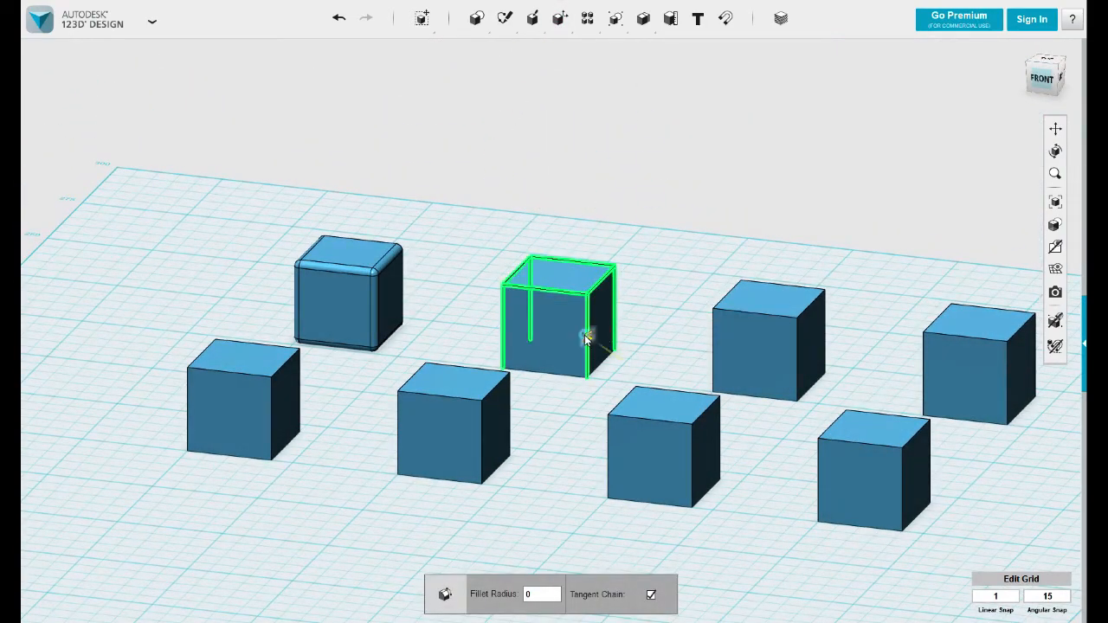
{"action": "left_click_drag", "start_coordinate": [586, 336], "coordinate": [582, 336]}
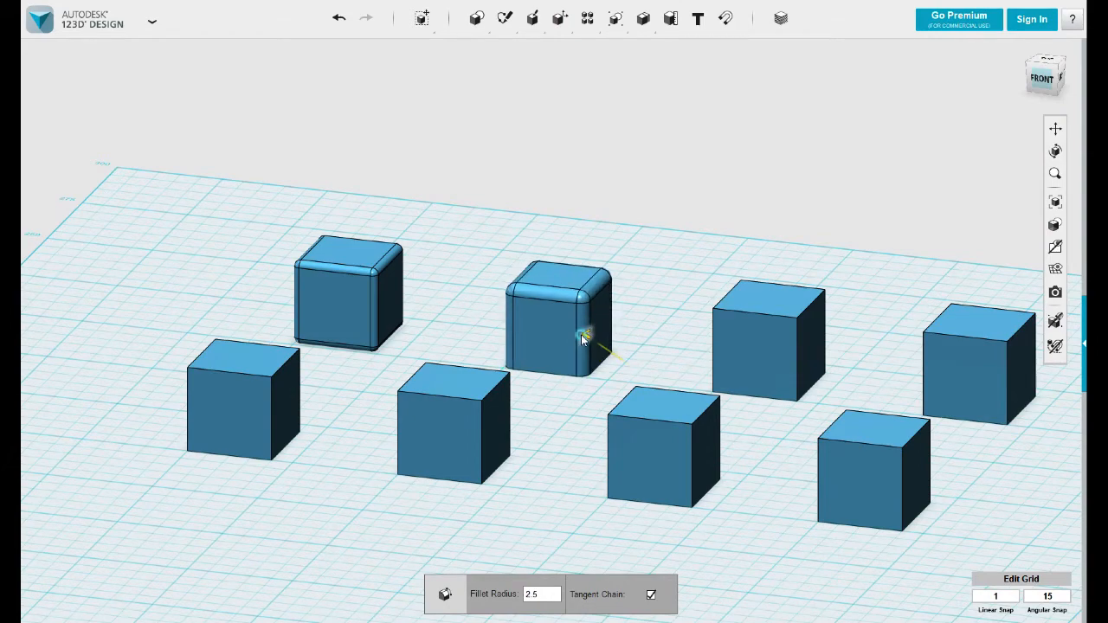
{"action": "left_click", "coordinate": [650, 260]}
Select the four top edges of the third box in the back row one by one and fillet them together
{"action": "mouse_move", "coordinate": [650, 259]}
{"action": "right_mouse_down"}
{"action": "mouse_move", "coordinate": [618, 270]}
{"action": "mouse_move", "coordinate": [643, 268]}
{"action": "right_mouse_up"}
{"action": "scroll", "coordinate": [645, 265], "scroll_direction": "up", "scroll_amount": 3}
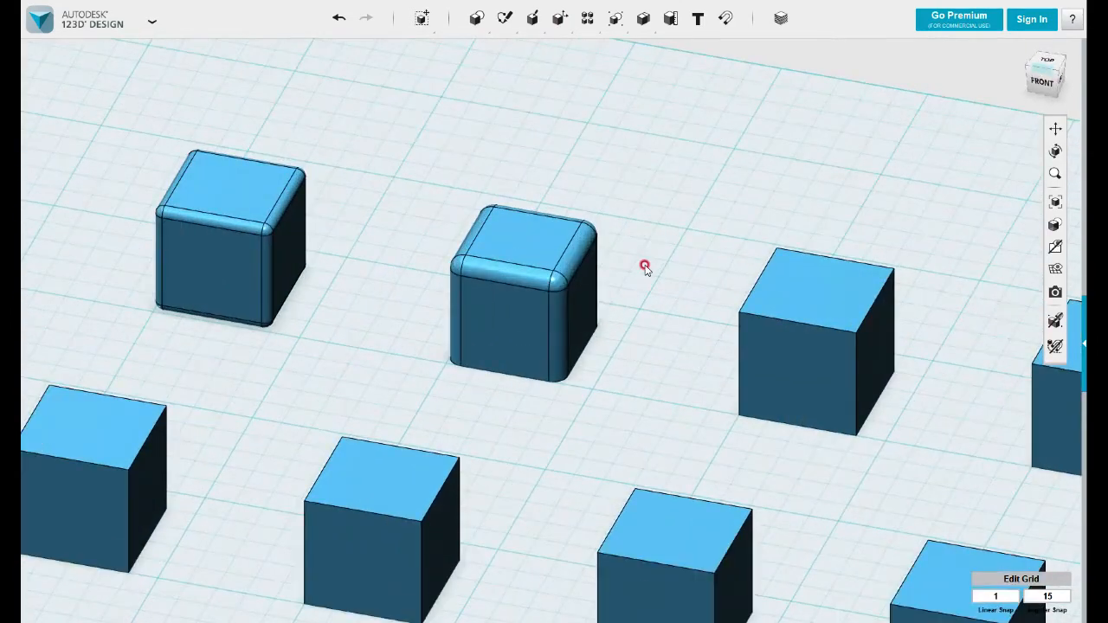
{"action": "middle_click_drag", "start_coordinate": [588, 244], "coordinate": [415, 212]}
{"action": "mouse_move", "coordinate": [536, 206]}
{"action": "right_mouse_down"}
{"action": "mouse_move", "coordinate": [532, 185]}
{"action": "mouse_move", "coordinate": [531, 196]}
{"action": "right_mouse_up"}
{"action": "left_click", "coordinate": [635, 224]}
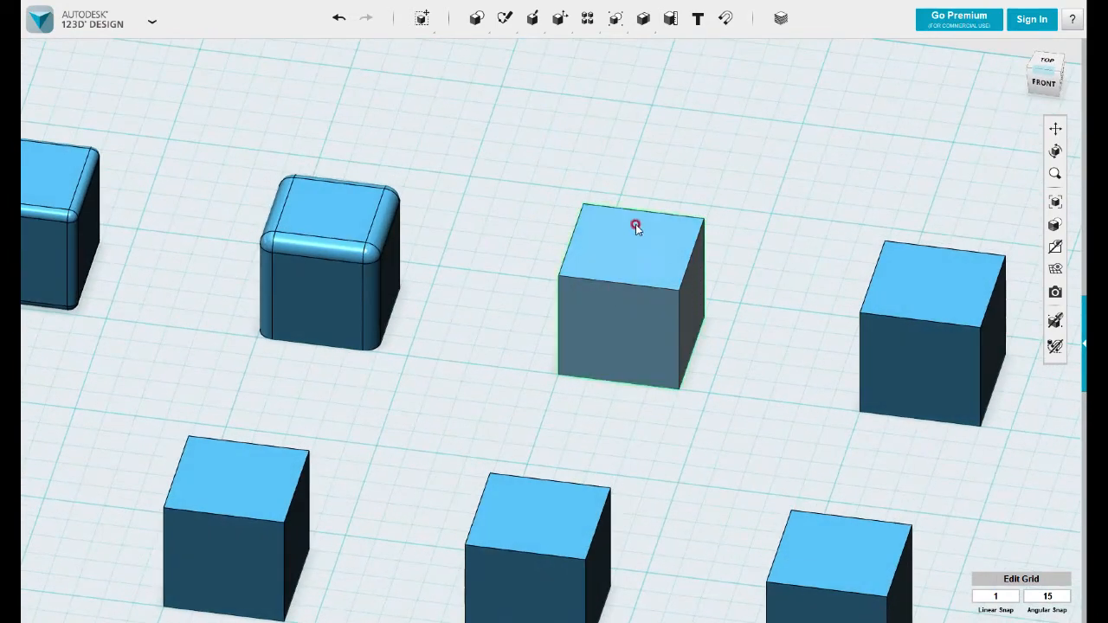
{"action": "mouse_move", "coordinate": [533, 19]}
{"action": "left_click", "coordinate": [534, 48]}
{"action": "left_click", "coordinate": [641, 292]}
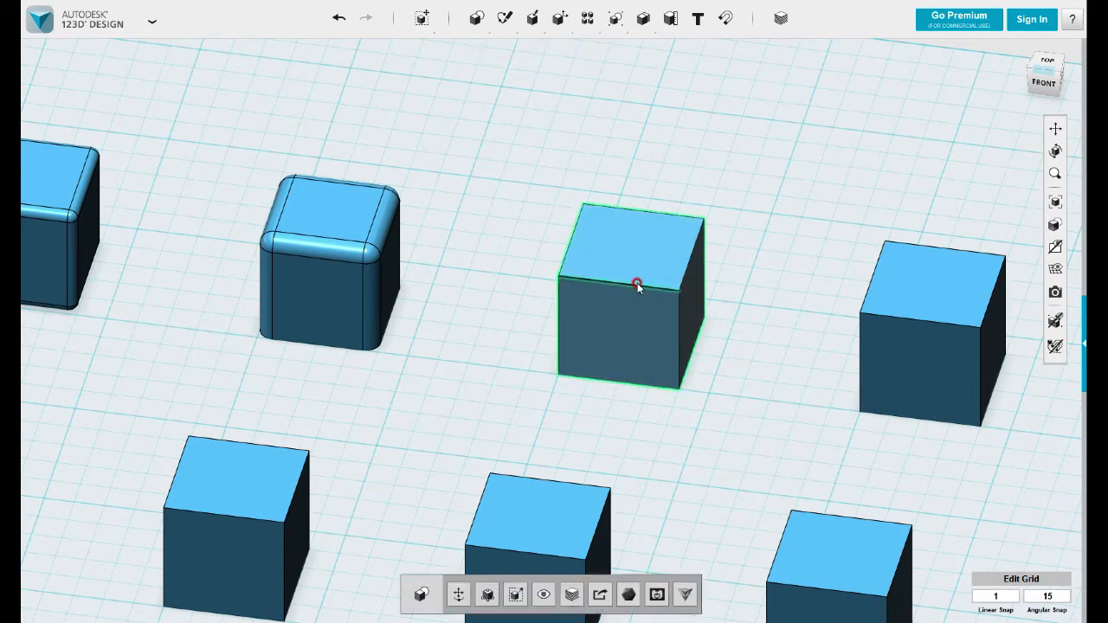
{"action": "mouse_move", "coordinate": [659, 337]}
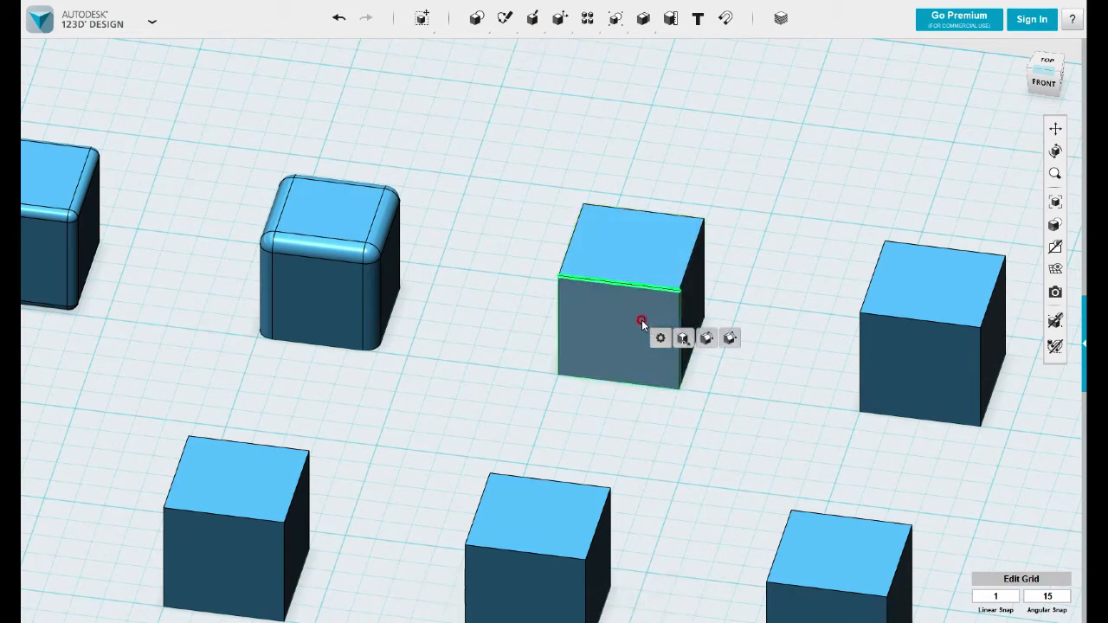
{"action": "left_click", "coordinate": [572, 246]}
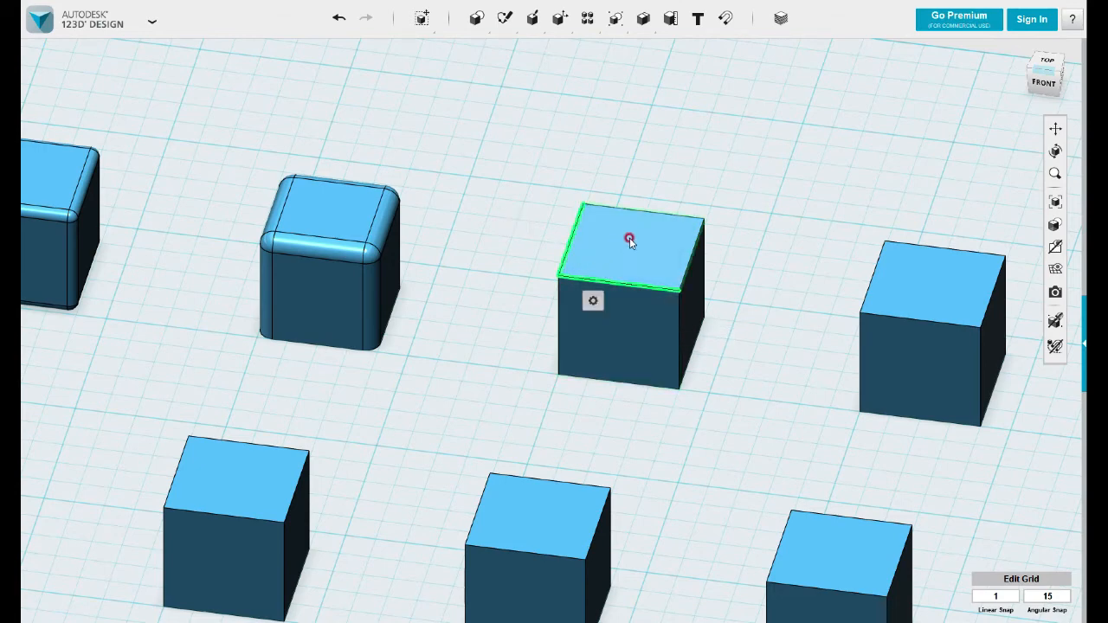
{"action": "left_click", "coordinate": [633, 211]}
{"action": "left_click", "coordinate": [690, 258]}
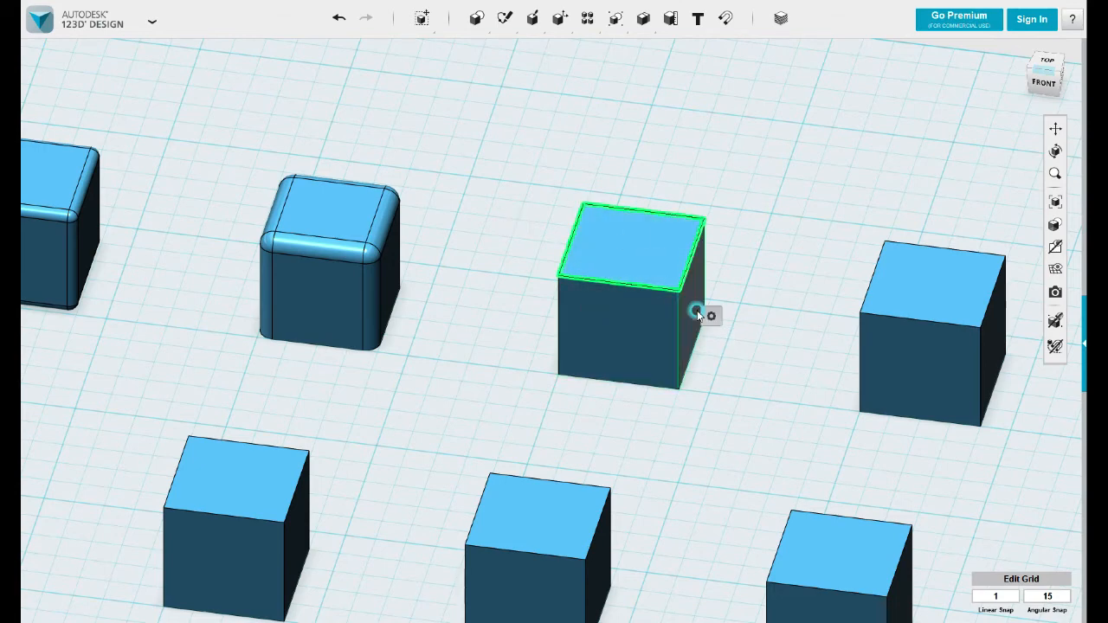
{"action": "mouse_move", "coordinate": [711, 316]}
{"action": "left_click", "coordinate": [757, 316]}
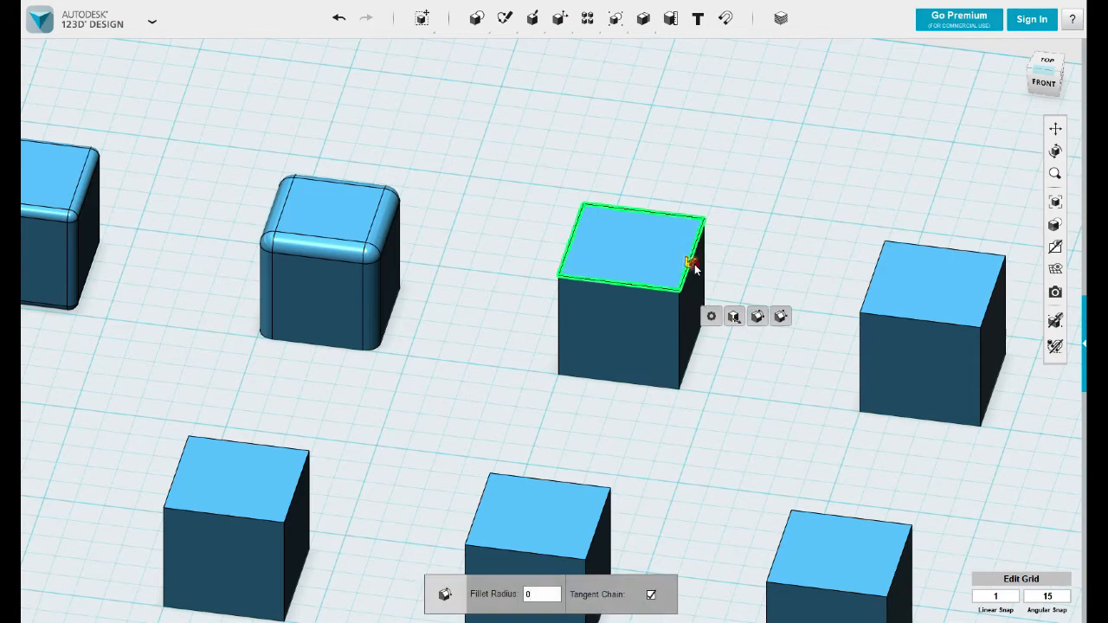
{"action": "left_click_drag", "start_coordinate": [695, 269], "coordinate": [690, 253]}
{"action": "left_click", "coordinate": [742, 273]}
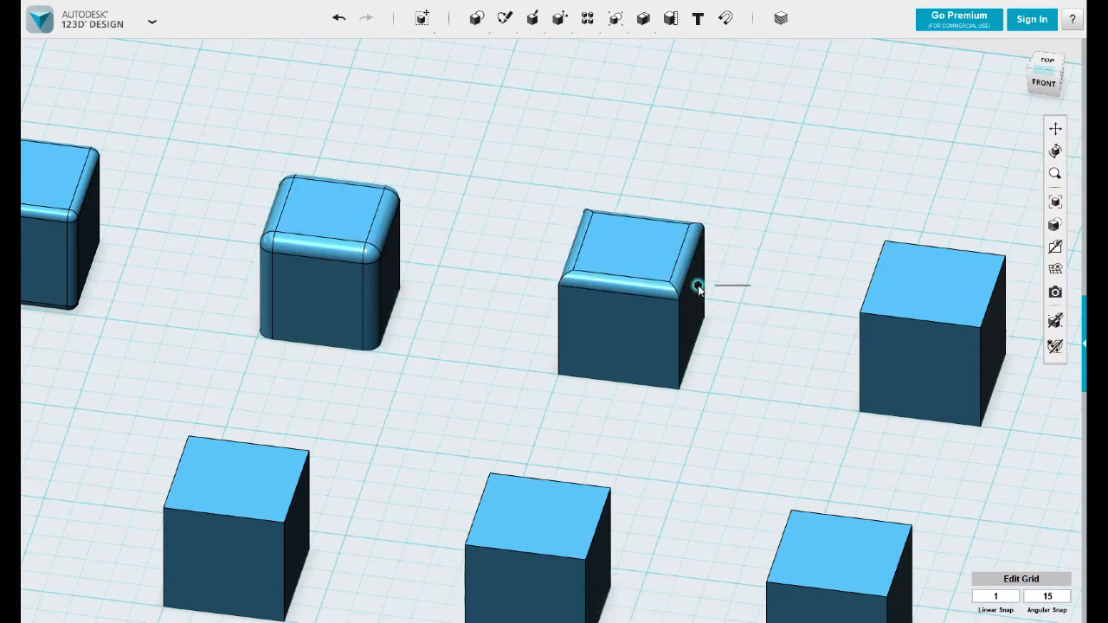
{"action": "left_click_drag", "start_coordinate": [698, 290], "coordinate": [627, 180]}
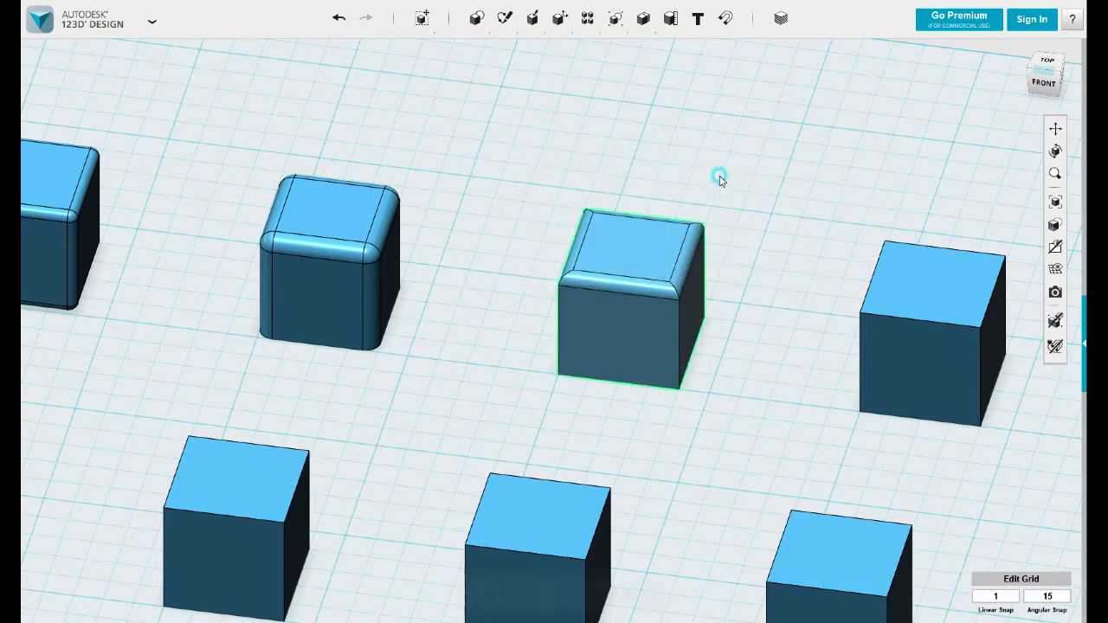
{"action": "left_click", "coordinate": [731, 303]}
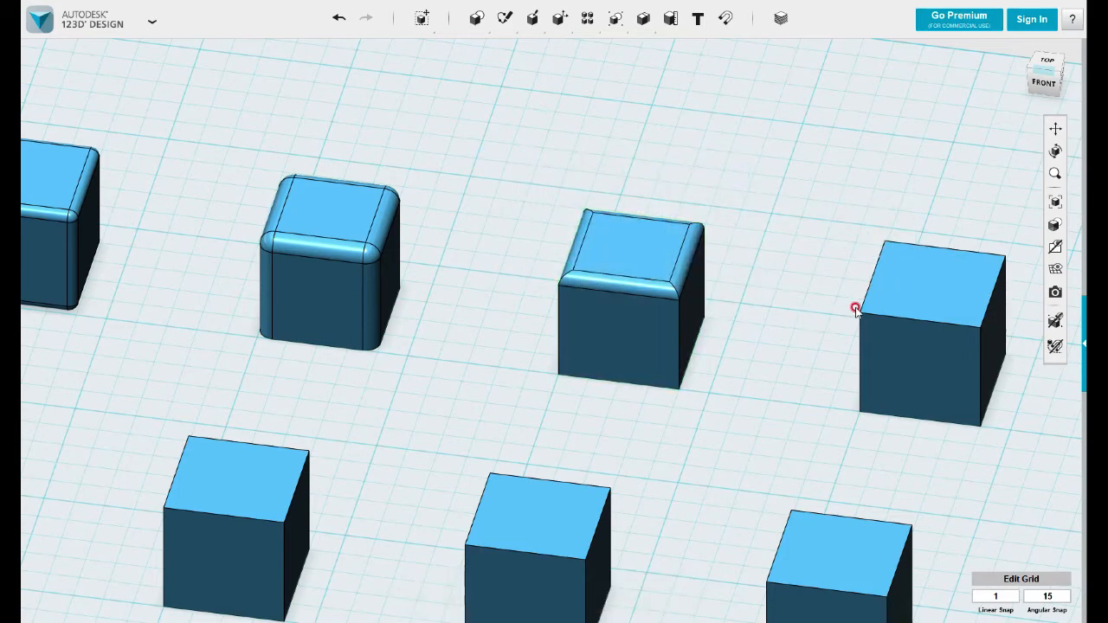
{"action": "middle_click_drag", "start_coordinate": [856, 310], "coordinate": [543, 222]}
{"action": "mouse_move", "coordinate": [559, 18]}
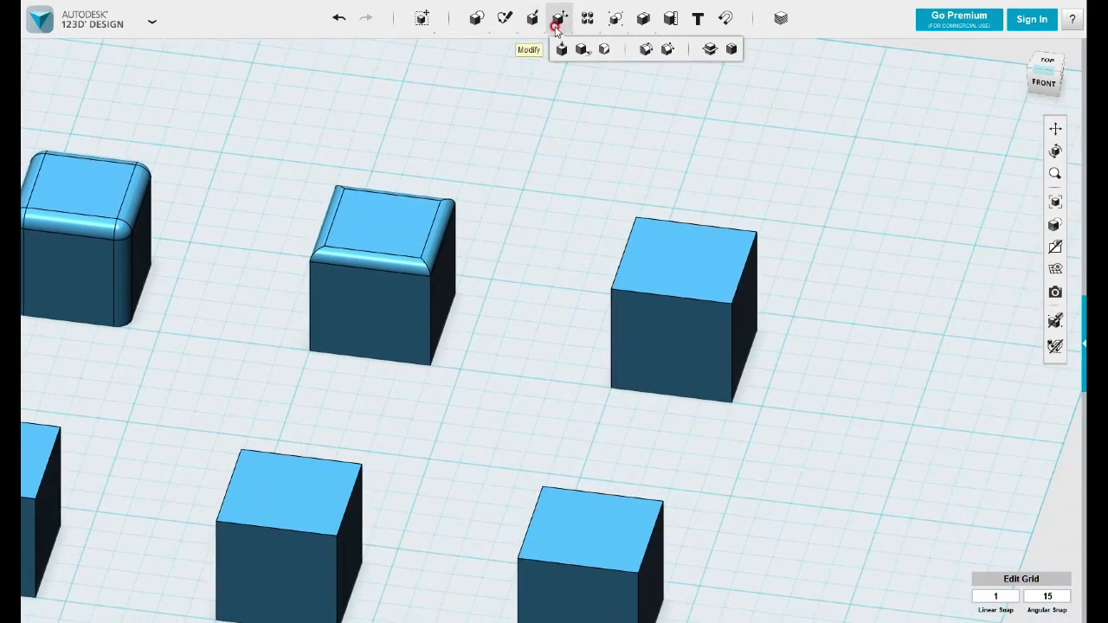
{"action": "left_click", "coordinate": [645, 50]}
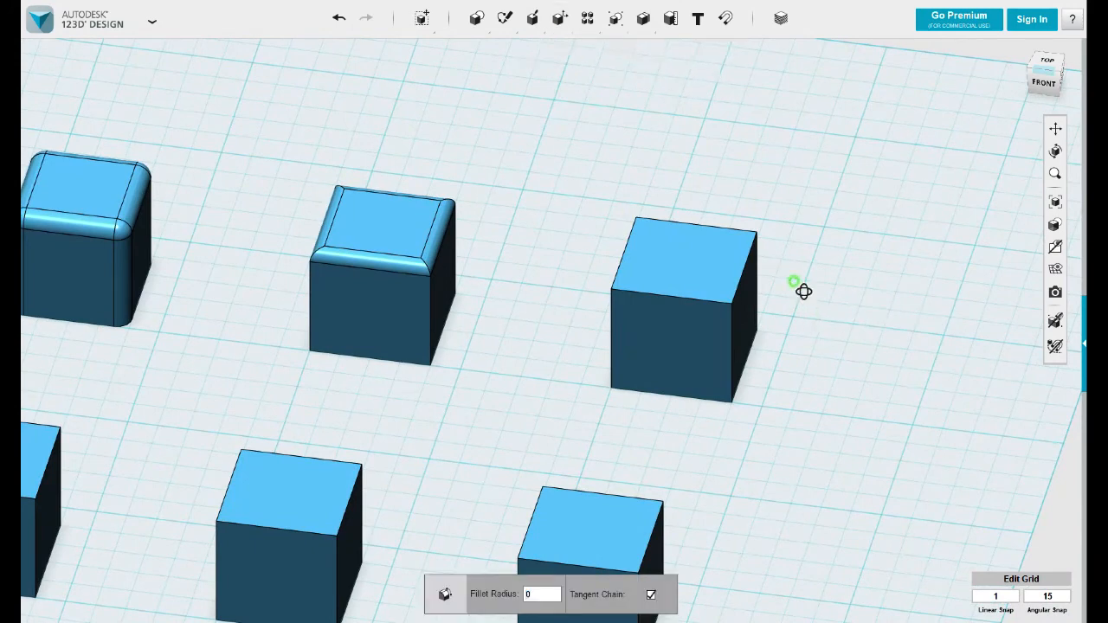
{"action": "right_click_drag", "start_coordinate": [803, 292], "coordinate": [802, 285]}
{"action": "left_click_drag", "start_coordinate": [802, 299], "coordinate": [582, 217]}
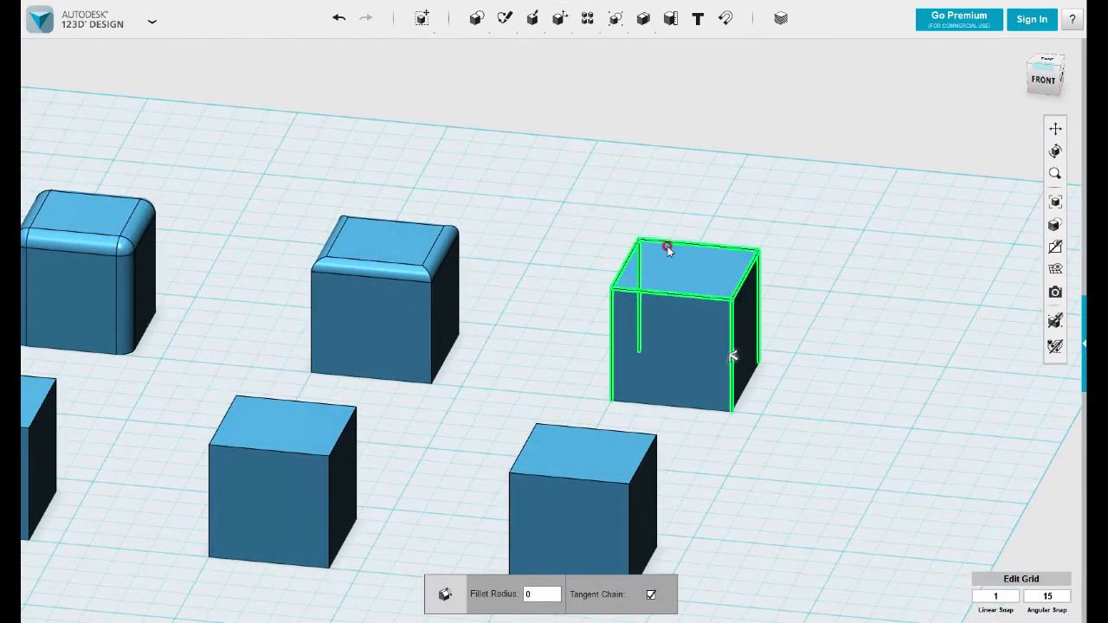
{"action": "mouse_move", "coordinate": [732, 357]}
{"action": "left_mouse_down"}
{"action": "mouse_move", "coordinate": [725, 351]}
{"action": "mouse_move", "coordinate": [738, 359]}
{"action": "left_mouse_up"}
{"action": "key", "text": "Escape"}
{"action": "left_click", "coordinate": [690, 314]}
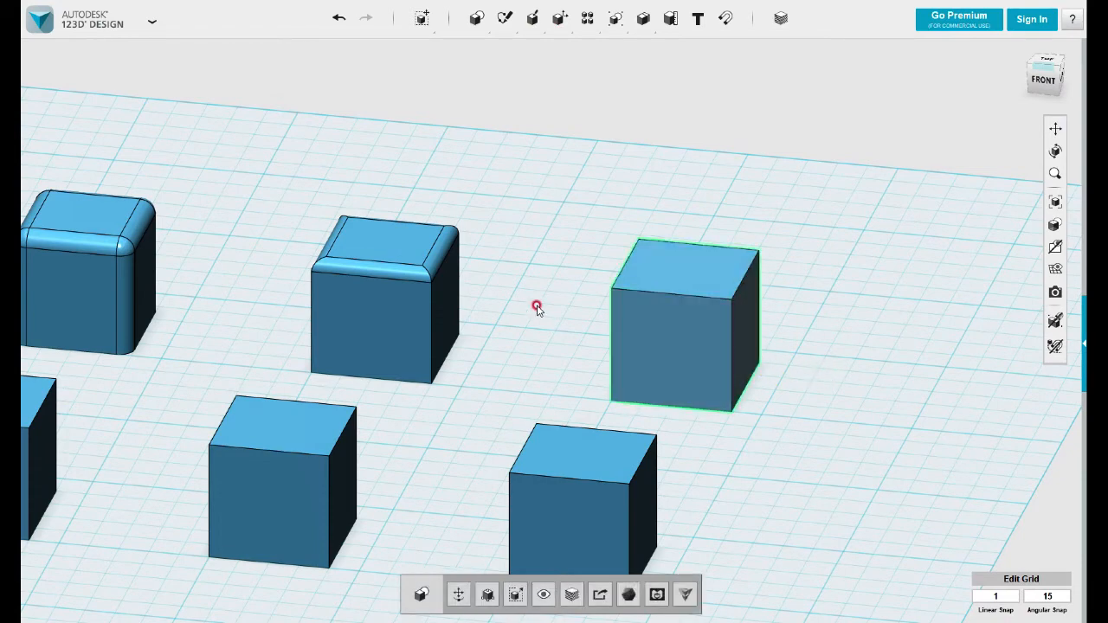
Chamfer all edges of the first box in the front row
{"action": "right_click_drag", "start_coordinate": [500, 309], "coordinate": [601, 341]}
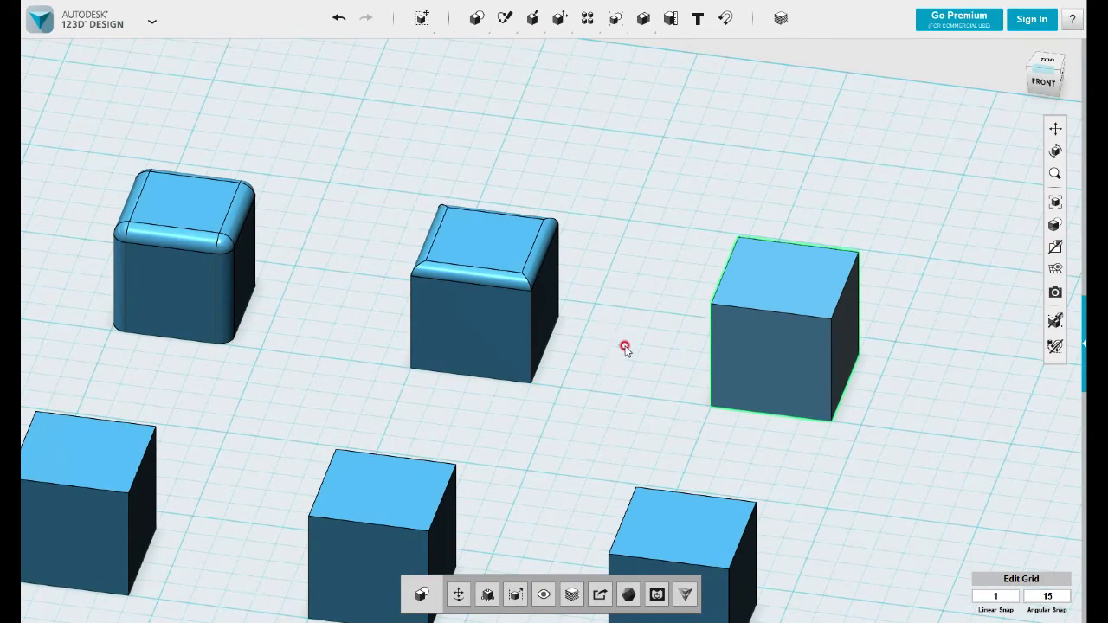
{"action": "scroll", "coordinate": [610, 327], "scroll_direction": "down", "scroll_amount": 4}
{"action": "right_click_drag", "start_coordinate": [591, 306], "coordinate": [526, 337]}
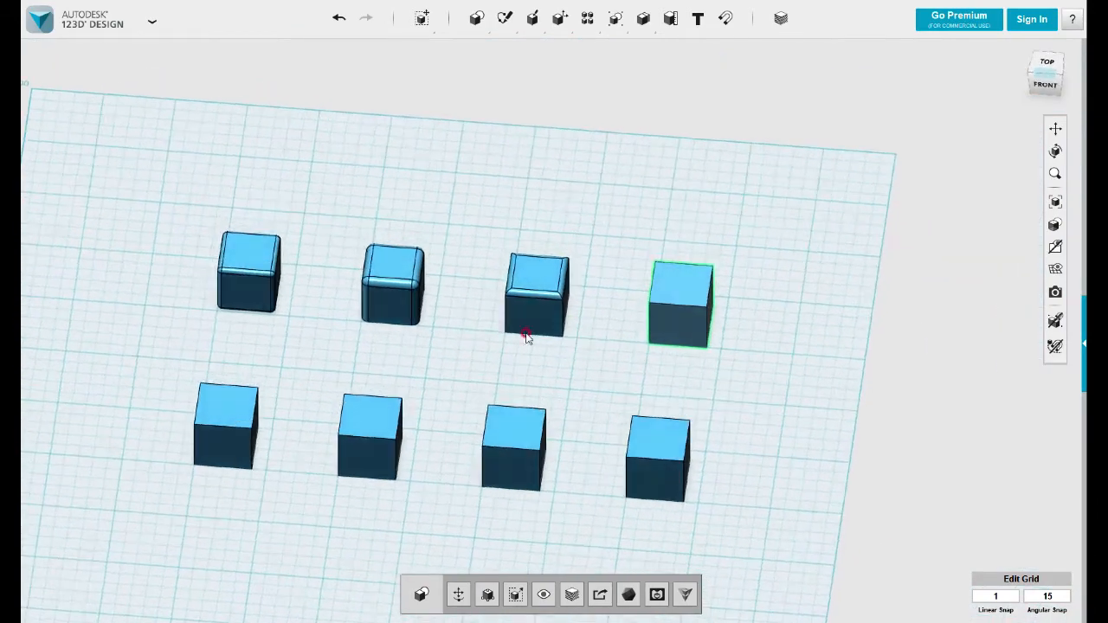
{"action": "scroll", "coordinate": [519, 329], "scroll_direction": "up", "scroll_amount": 3}
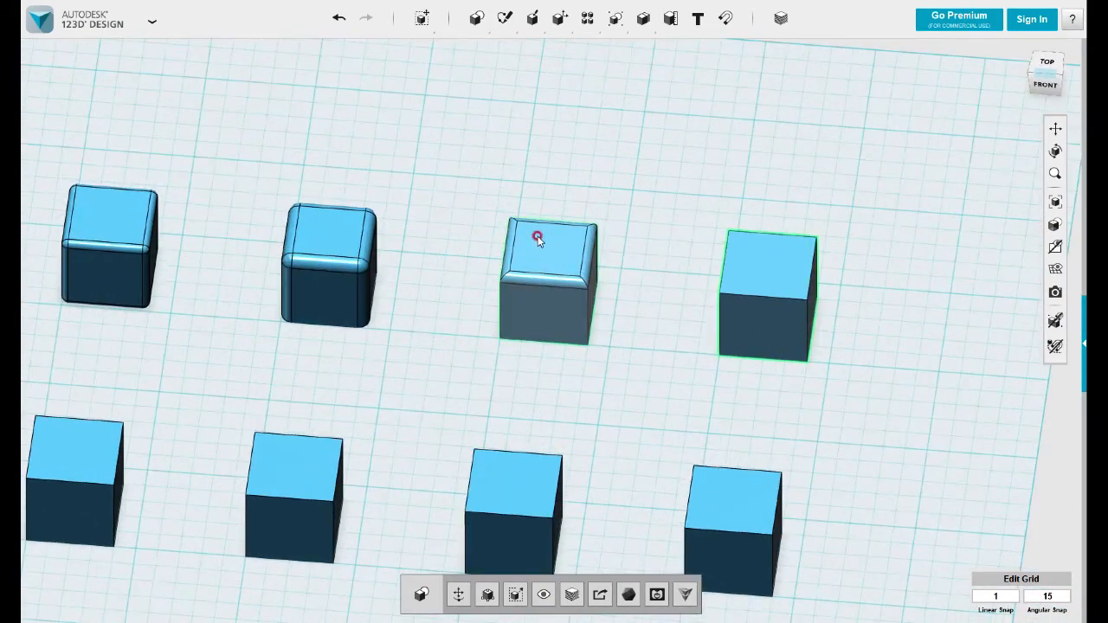
{"action": "middle_click_drag", "start_coordinate": [409, 225], "coordinate": [534, 151]}
{"action": "mouse_move", "coordinate": [560, 18]}
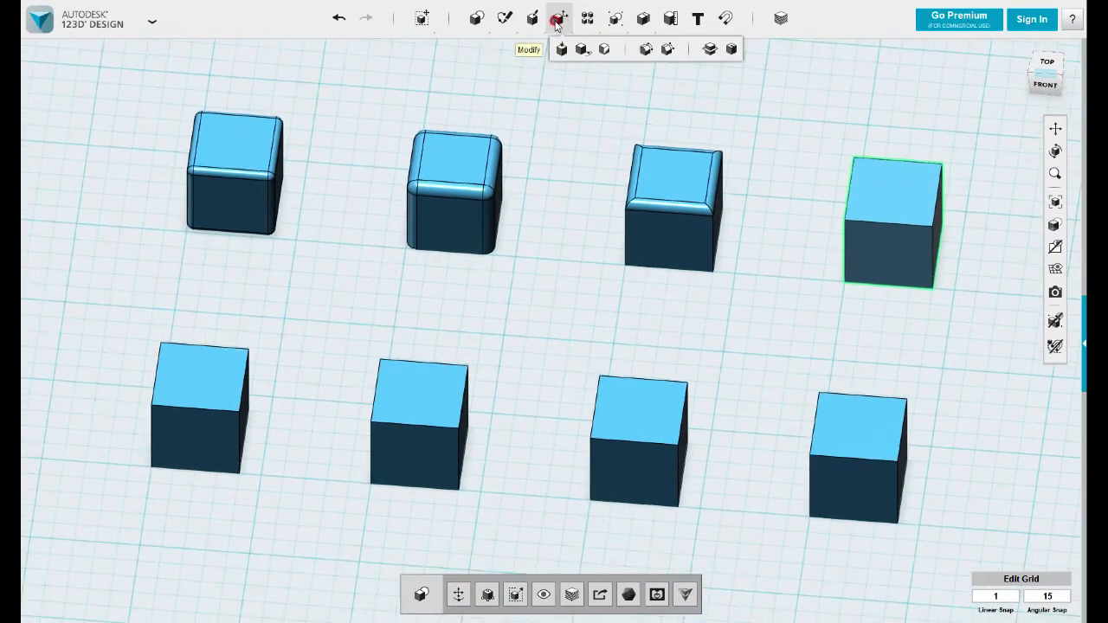
{"action": "left_click", "coordinate": [666, 51]}
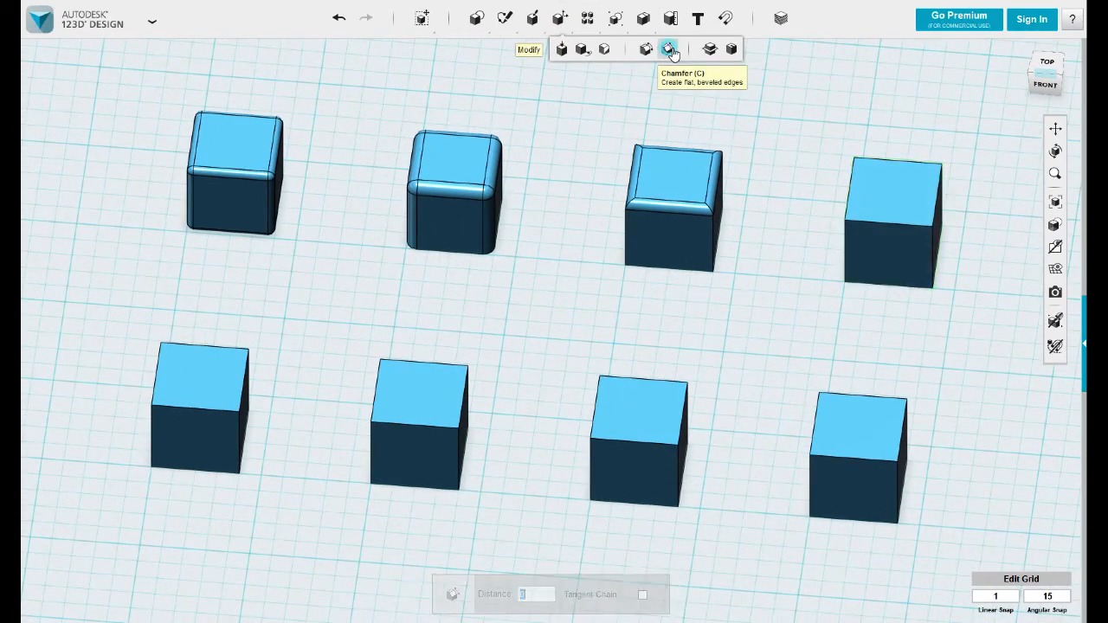
{"action": "left_click", "coordinate": [222, 366]}
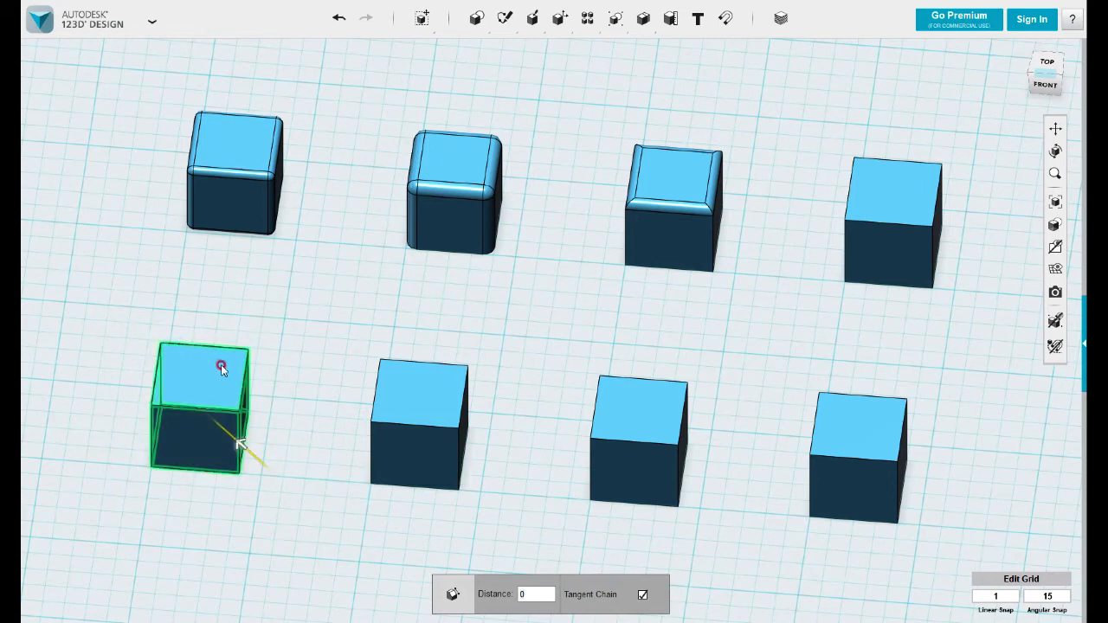
{"action": "left_click_drag", "start_coordinate": [240, 441], "coordinate": [230, 437]}
{"action": "left_click", "coordinate": [288, 377]}
{"action": "left_click", "coordinate": [358, 333]}
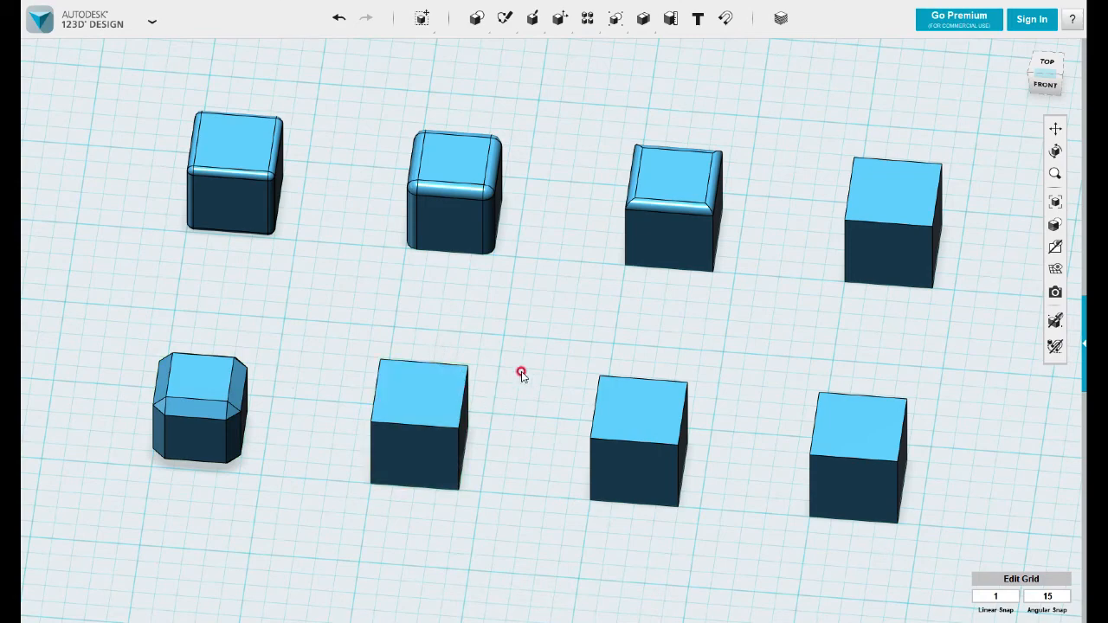
{"action": "mouse_move", "coordinate": [560, 19]}
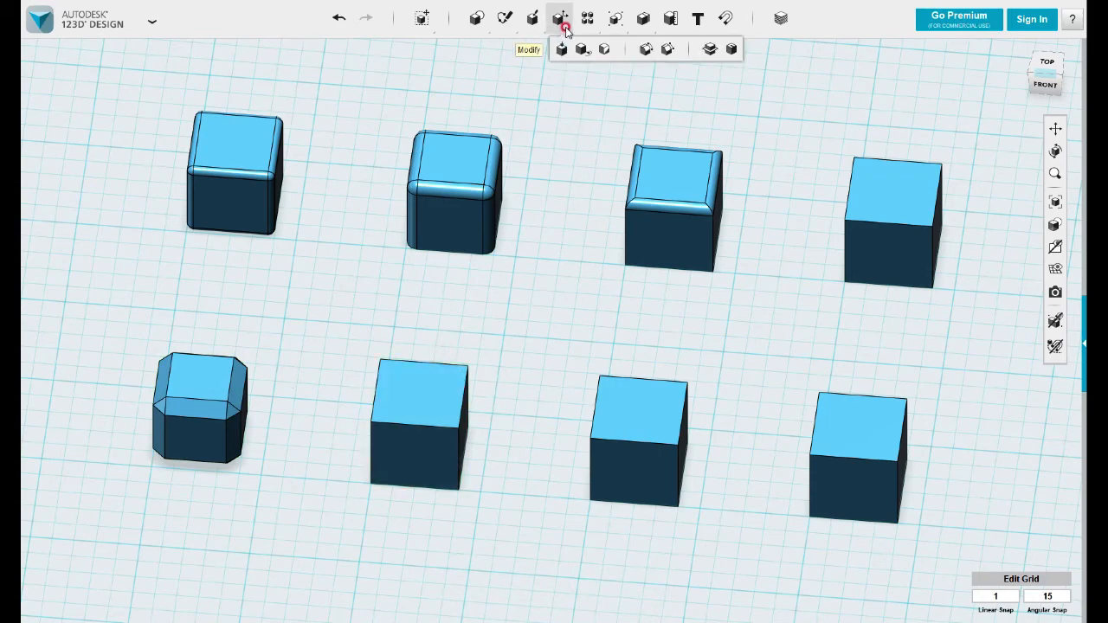
{"action": "left_click", "coordinate": [666, 49]}
{"action": "right_click_drag", "start_coordinate": [514, 366], "coordinate": [474, 398]}
{"action": "right_click_drag", "start_coordinate": [504, 315], "coordinate": [527, 341]}
{"action": "key", "text": "Escape"}
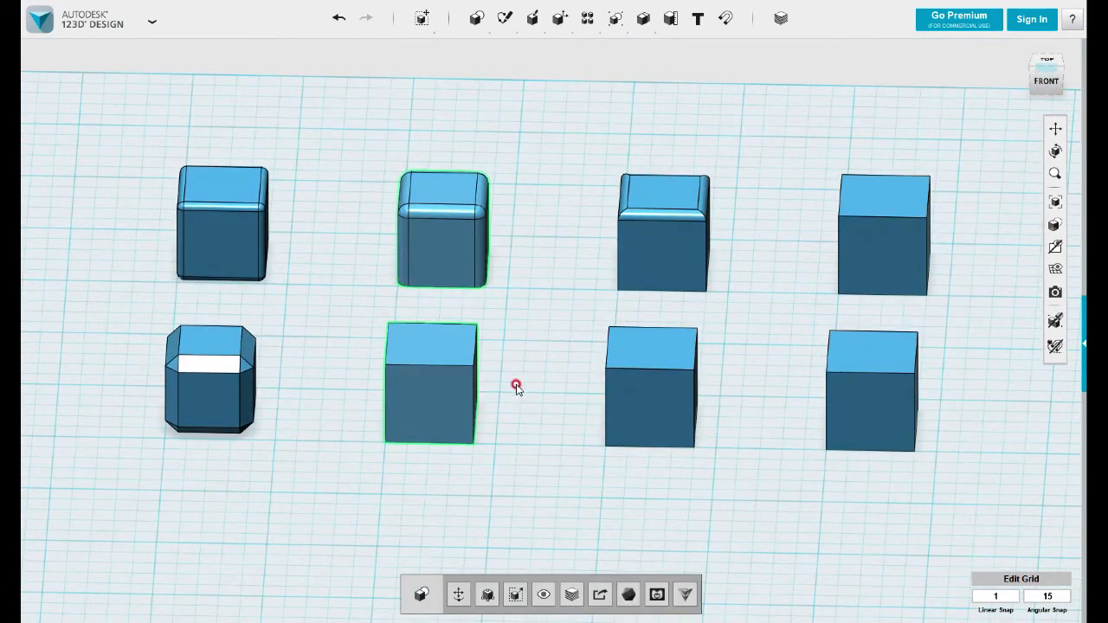
Chamfer the top and vertical edges of the second box in the front row
{"action": "left_click_drag", "start_coordinate": [509, 372], "coordinate": [377, 318]}
{"action": "mouse_move", "coordinate": [533, 18]}
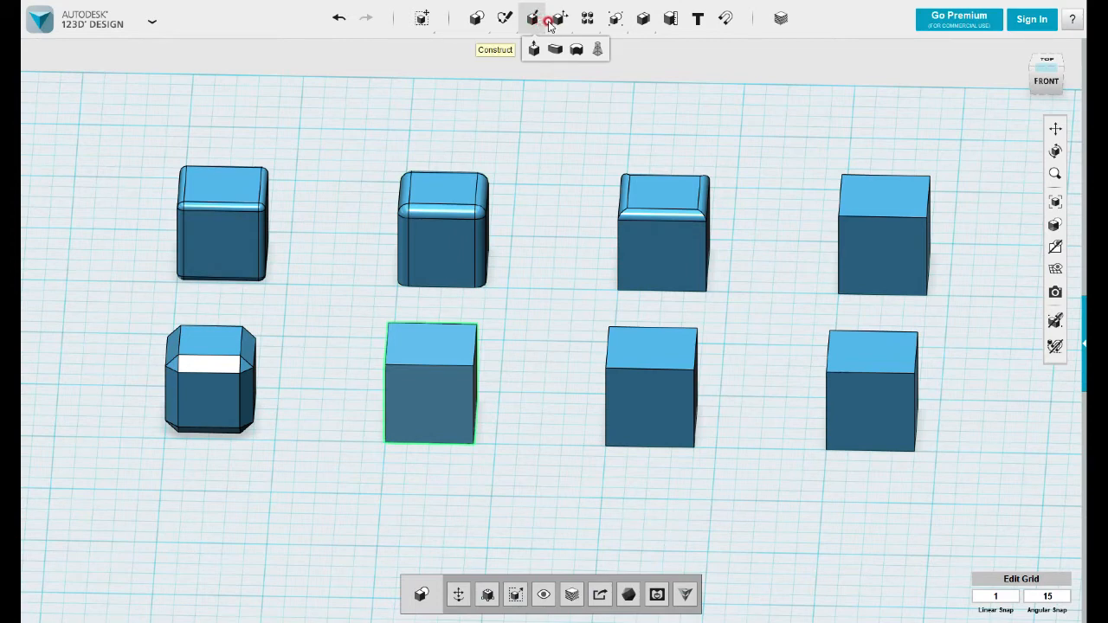
{"action": "left_click", "coordinate": [668, 50]}
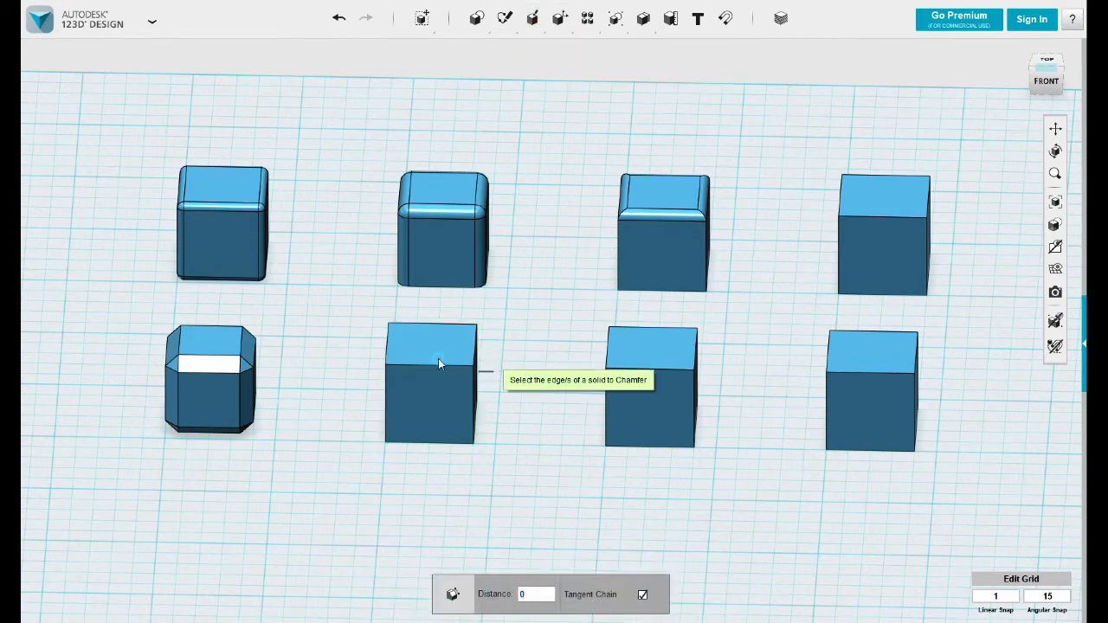
{"action": "left_click_drag", "start_coordinate": [361, 306], "coordinate": [367, 309]}
{"action": "left_click_drag", "start_coordinate": [476, 403], "coordinate": [468, 404]}
{"action": "left_click", "coordinate": [522, 381]}
Select the four top edges of the third box in the front row one by one and chamfer them together deeply
{"action": "right_click_drag", "start_coordinate": [522, 381], "coordinate": [509, 378]}
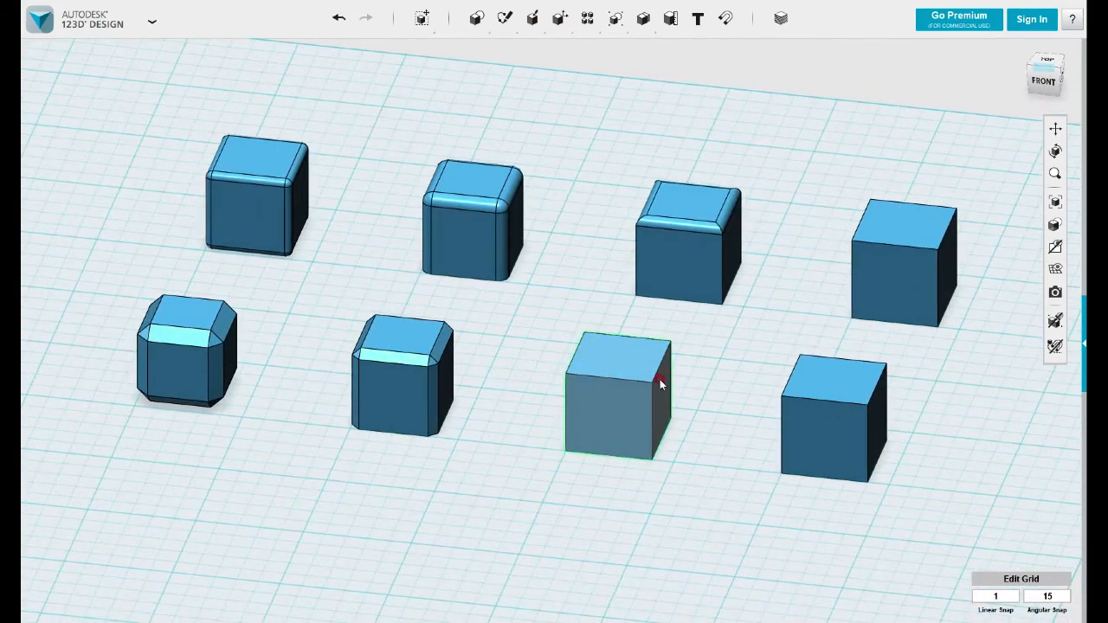
{"action": "scroll", "coordinate": [659, 380], "scroll_direction": "up", "scroll_amount": 3}
{"action": "scroll", "coordinate": [621, 362], "scroll_direction": "up", "scroll_amount": 2}
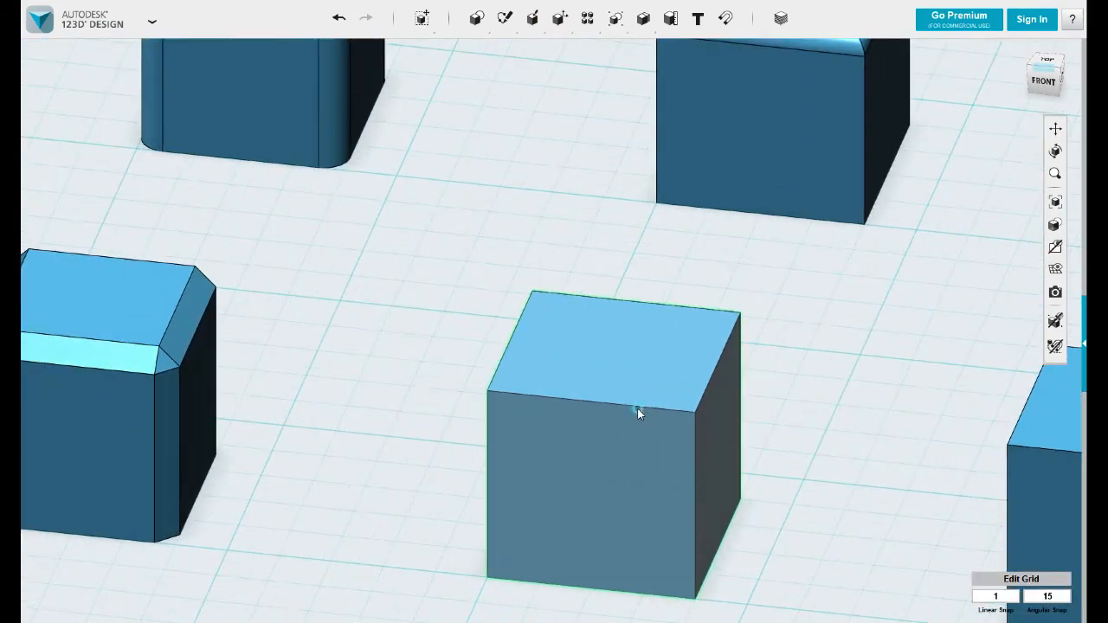
{"action": "left_click", "coordinate": [636, 405]}
{"action": "left_click", "coordinate": [509, 344], "text": "shift"}
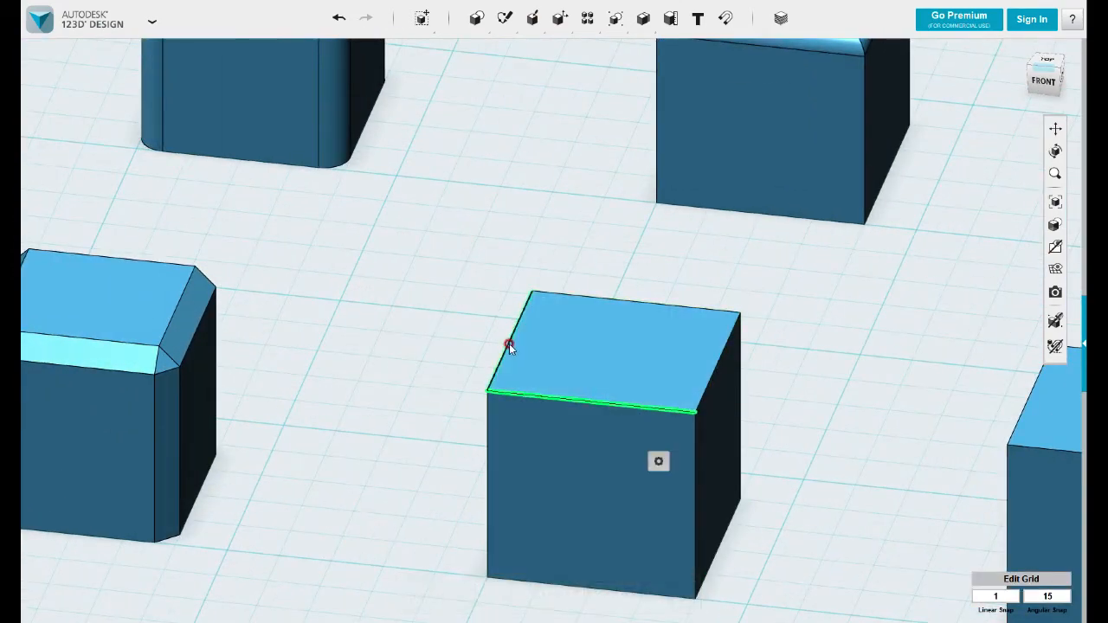
{"action": "left_click", "coordinate": [596, 294], "text": "shift"}
{"action": "left_click", "coordinate": [715, 371], "text": "shift"}
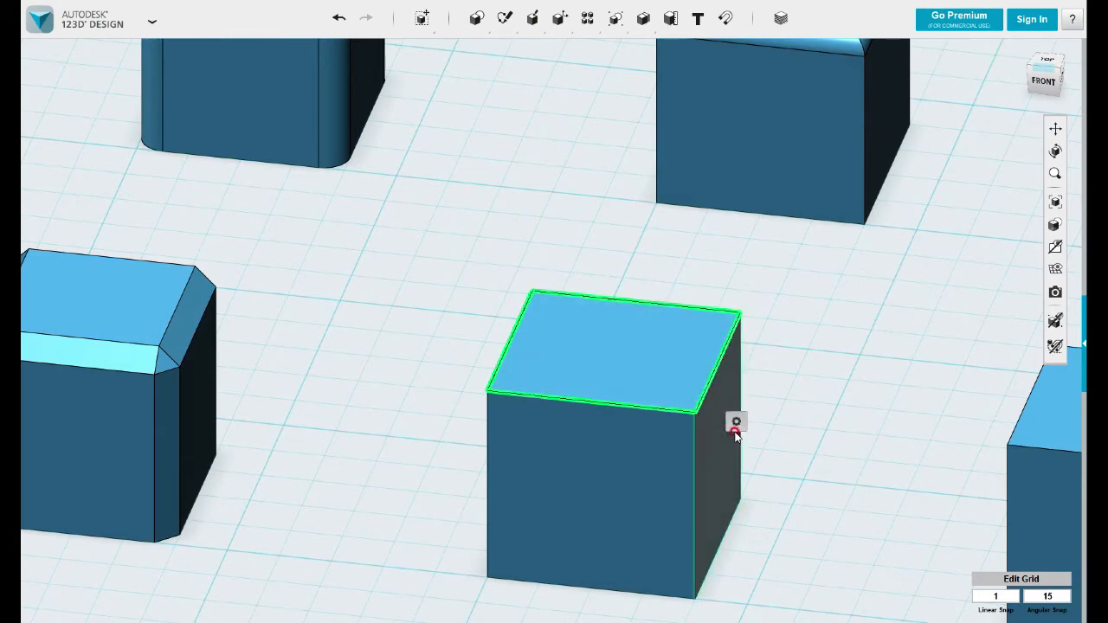
{"action": "mouse_move", "coordinate": [735, 424]}
{"action": "left_click", "coordinate": [802, 422]}
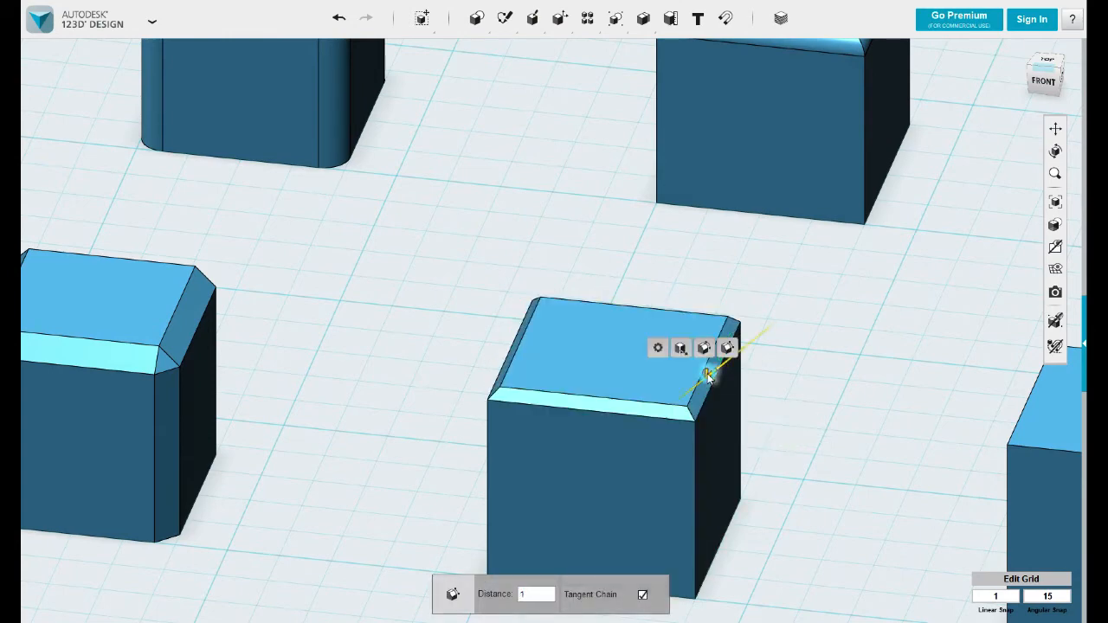
{"action": "left_click_drag", "start_coordinate": [707, 373], "coordinate": [700, 386]}
{"action": "left_click", "coordinate": [793, 382]}
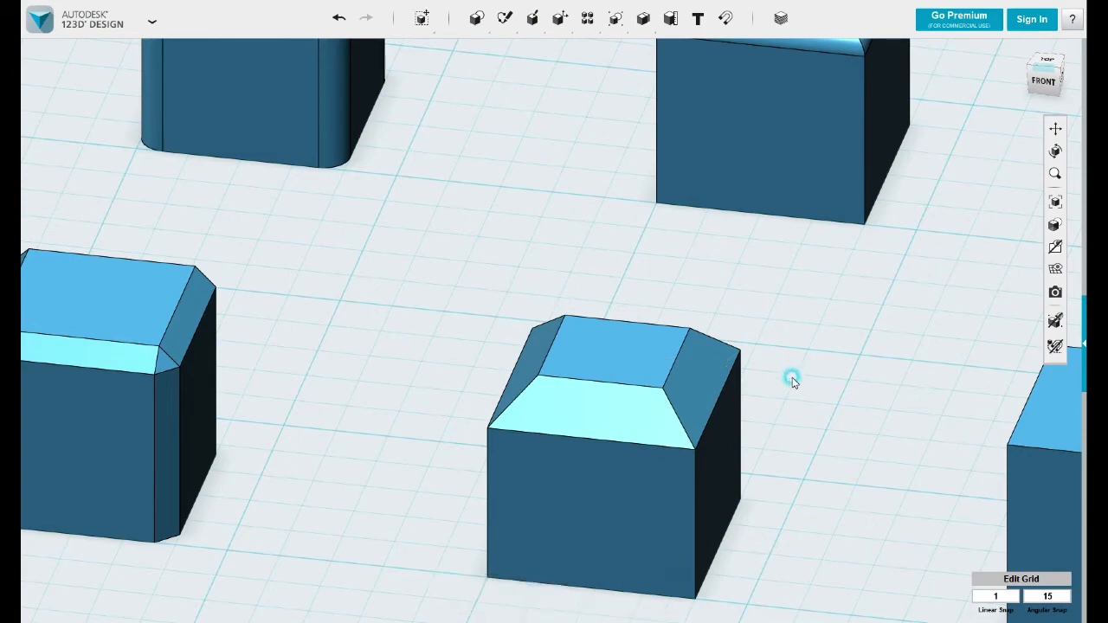
Delete all eight boxes to clear the grid
{"action": "scroll", "coordinate": [787, 402], "scroll_direction": "down", "scroll_amount": 5}
{"action": "right_click_drag", "start_coordinate": [830, 456], "coordinate": [804, 461]}
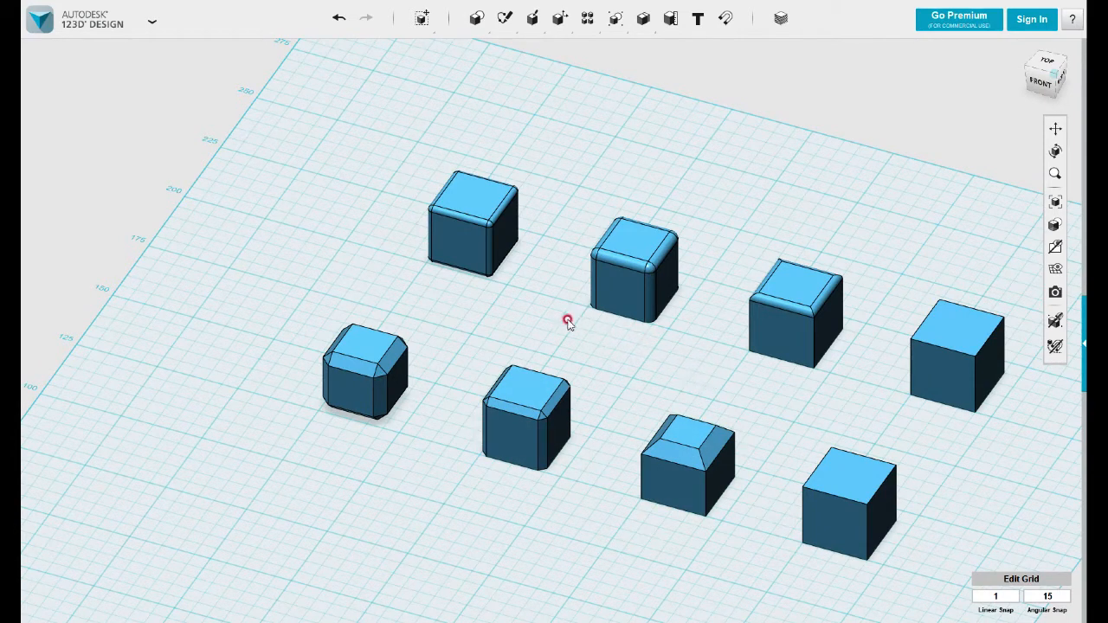
{"action": "middle_click_drag", "start_coordinate": [568, 322], "coordinate": [475, 294]}
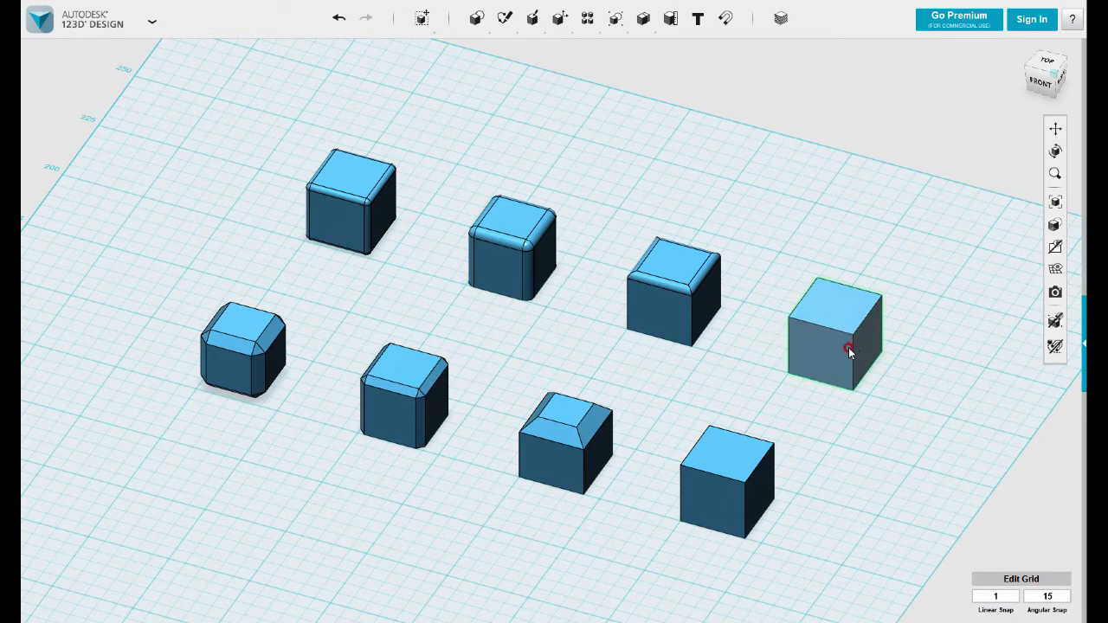
{"action": "scroll", "coordinate": [777, 433], "scroll_direction": "down", "scroll_amount": 3}
{"action": "right_click_drag", "start_coordinate": [746, 446], "coordinate": [788, 461]}
{"action": "mouse_move", "coordinate": [558, 26]}
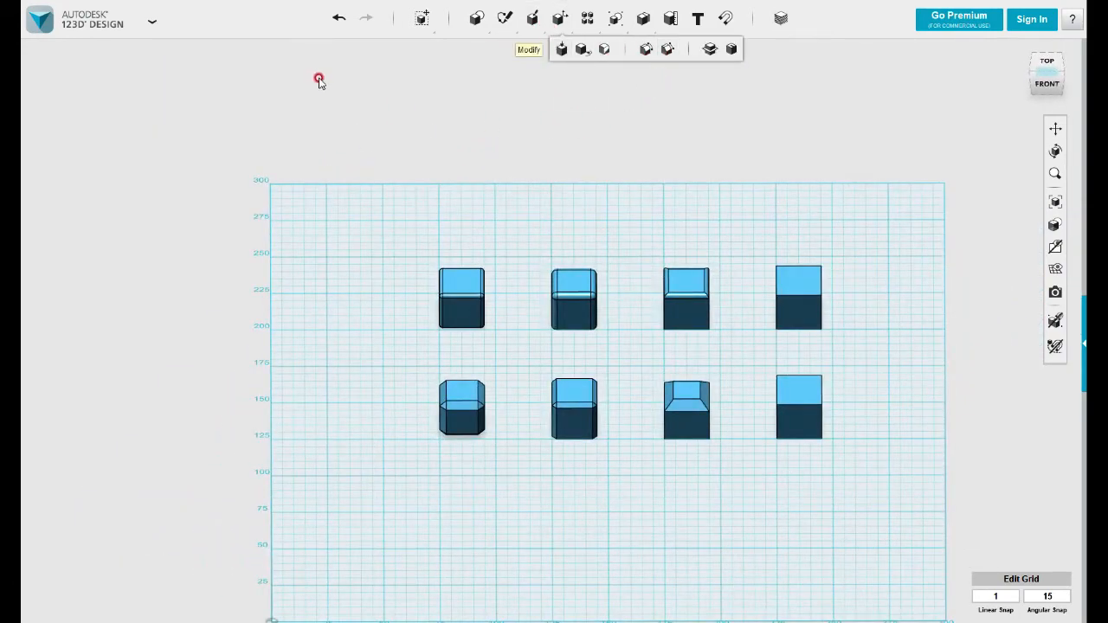
{"action": "left_click", "coordinate": [716, 350]}
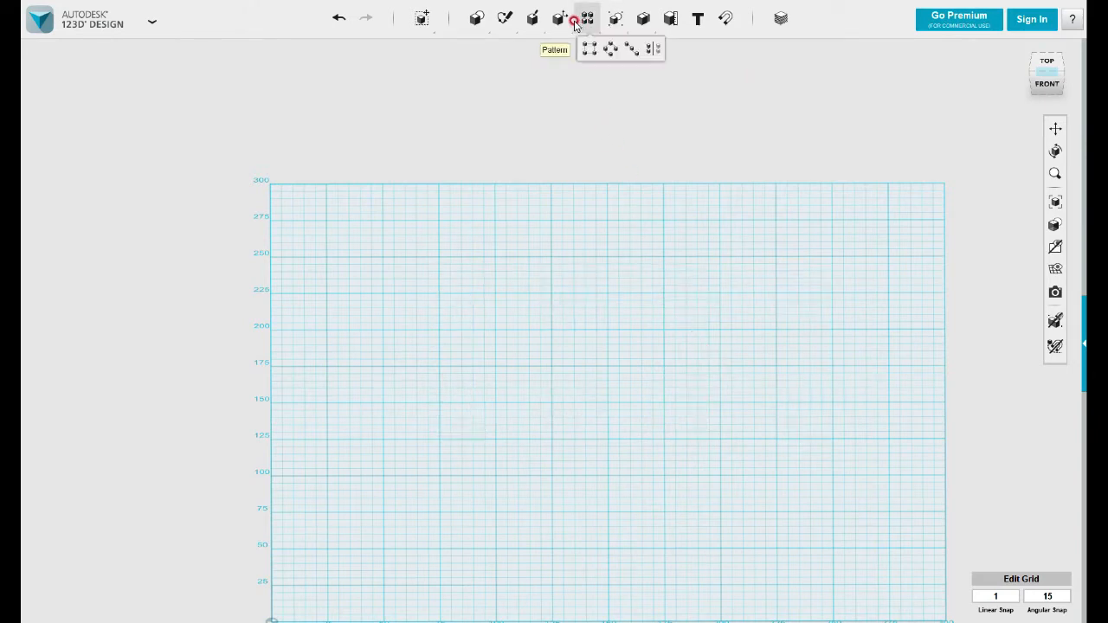
{"action": "mouse_move", "coordinate": [559, 20]}
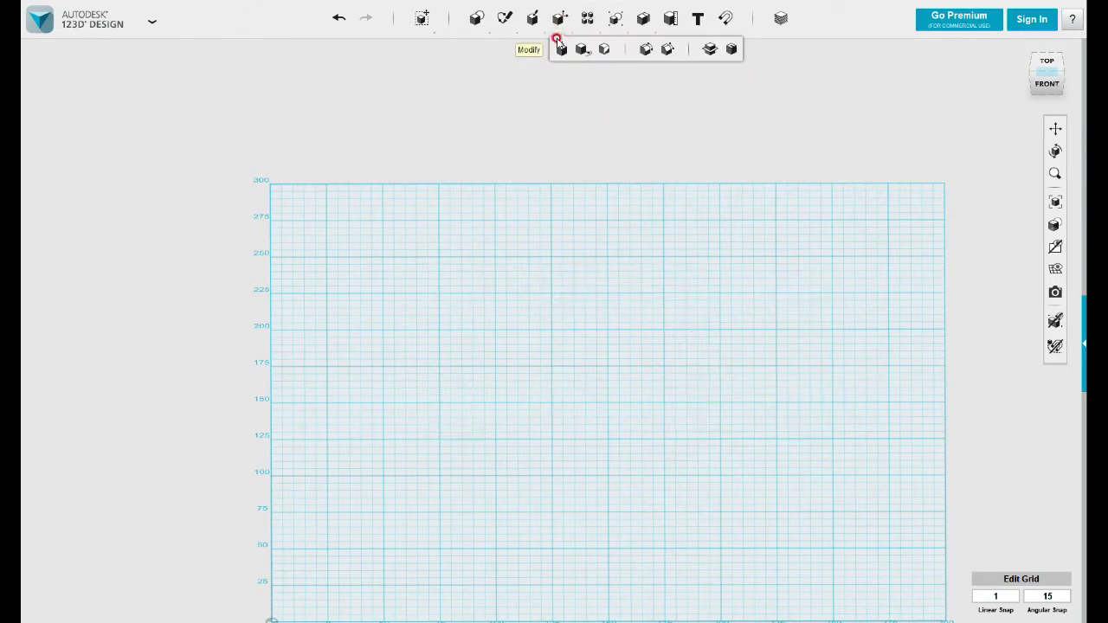
{"action": "left_click", "coordinate": [709, 52]}
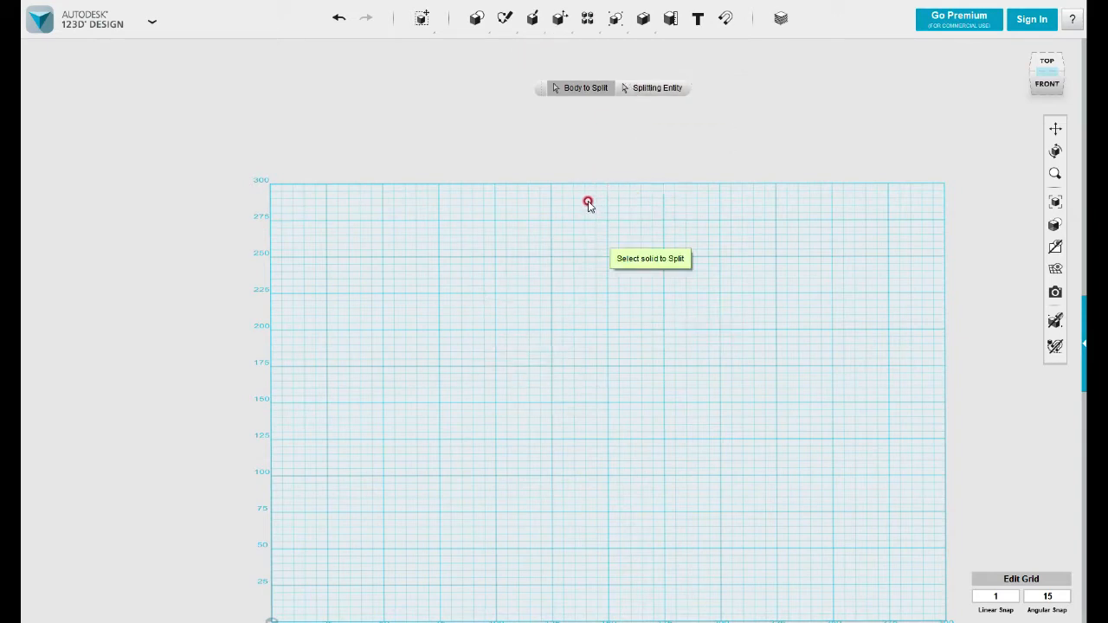
{"action": "left_click", "coordinate": [524, 141]}
Place a new 20 × 20 × 20 mm box on the empty grid
{"action": "mouse_move", "coordinate": [476, 18]}
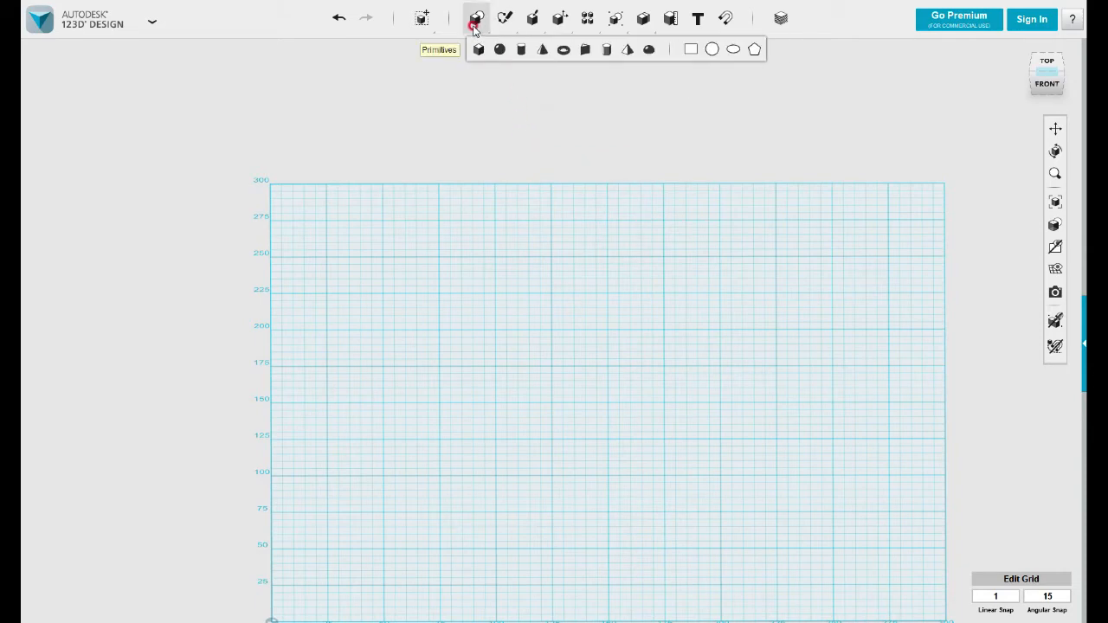
{"action": "left_click", "coordinate": [478, 49]}
{"action": "left_click", "coordinate": [518, 355]}
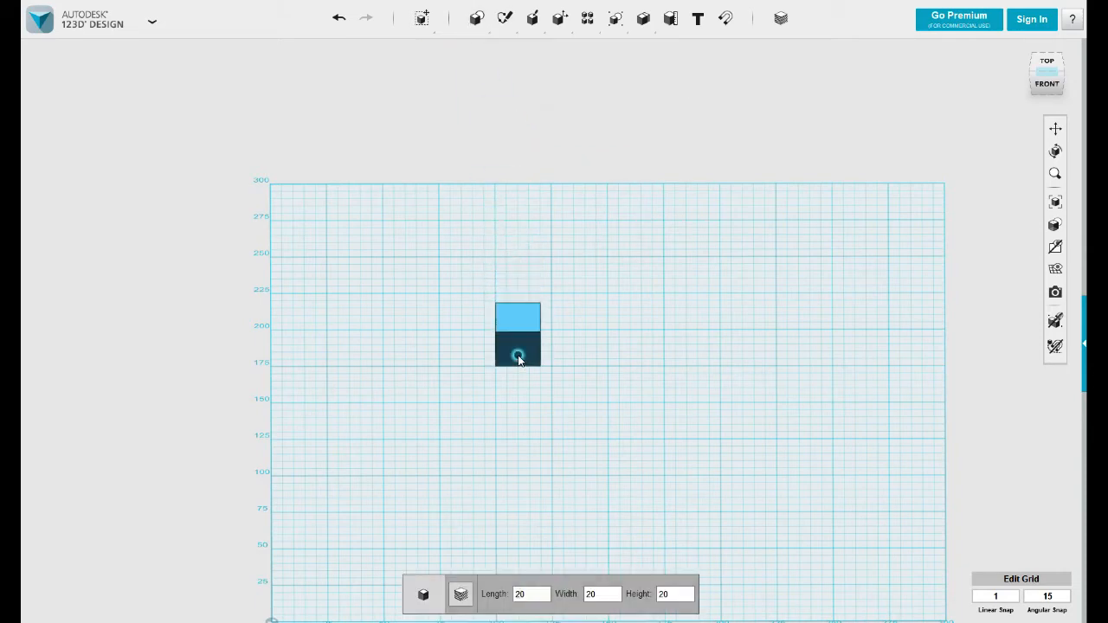
Sketch a circle on the grid beside the box so that it overlaps part of the box
{"action": "scroll", "coordinate": [554, 355], "scroll_direction": "up", "scroll_amount": 2}
{"action": "scroll", "coordinate": [584, 342], "scroll_direction": "up", "scroll_amount": 3}
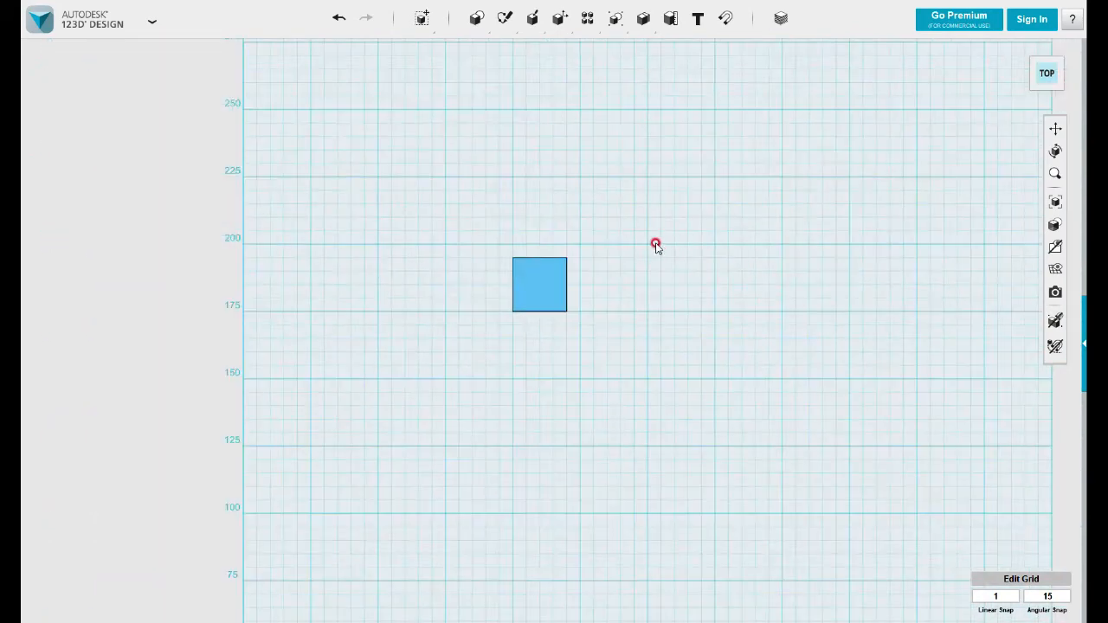
{"action": "left_click", "coordinate": [525, 47]}
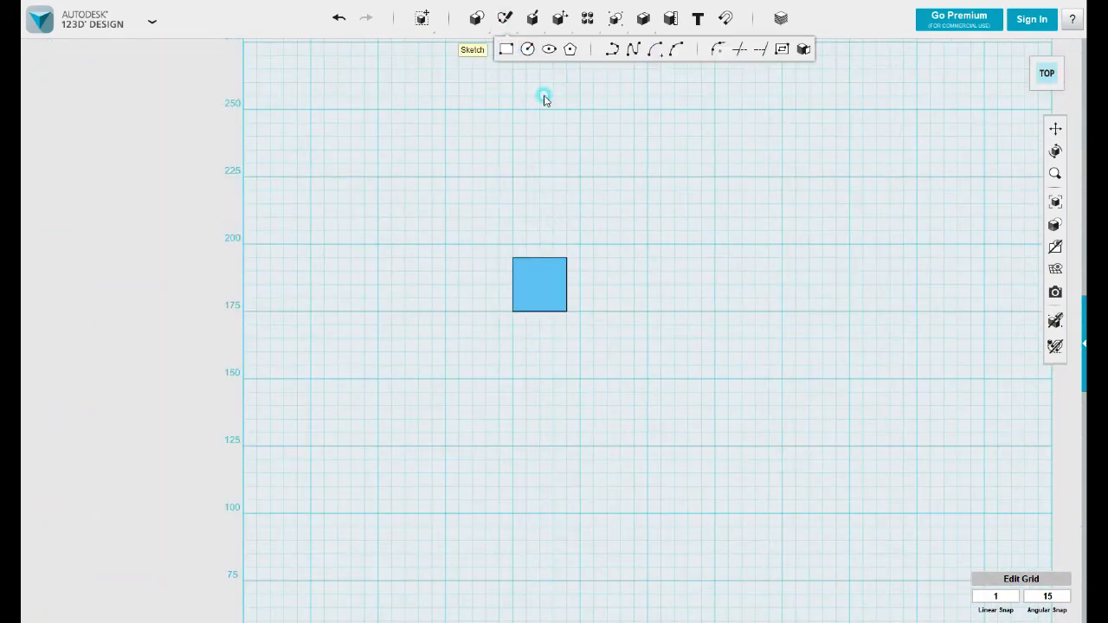
{"action": "left_click", "coordinate": [607, 284]}
{"action": "left_click", "coordinate": [556, 243]}
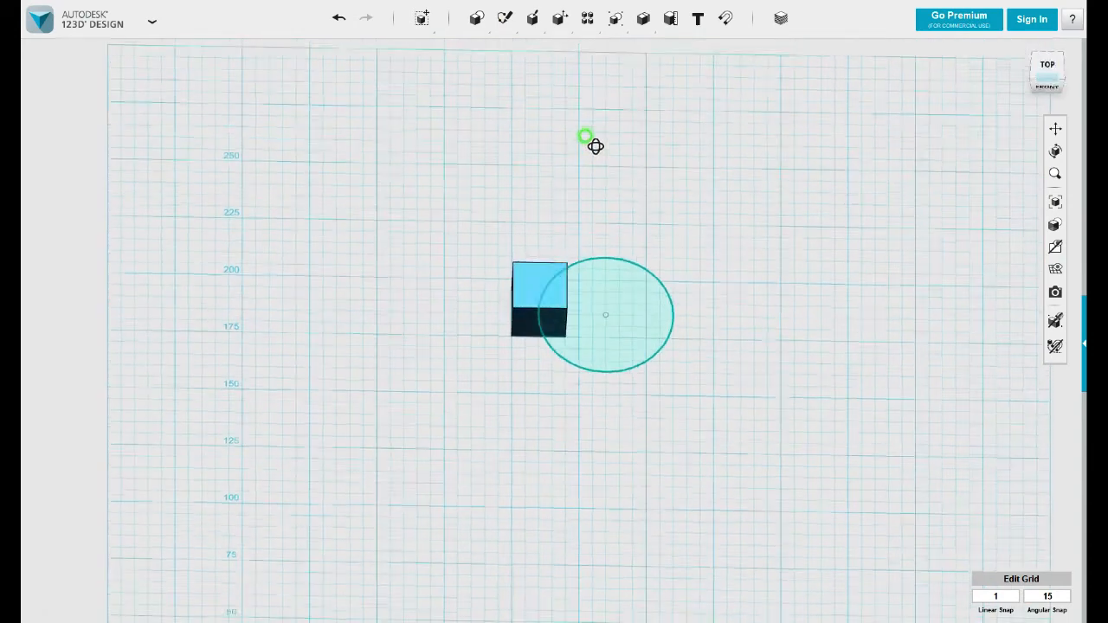
{"action": "key", "text": "Escape"}
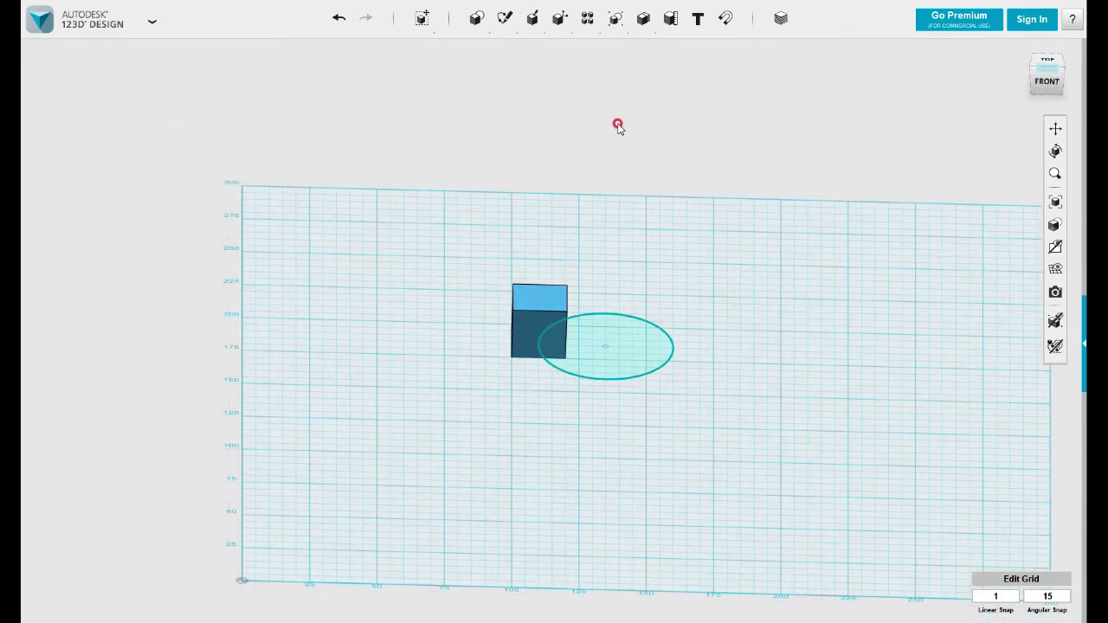
Split the box, using the sketched circle as the splitting entity
{"action": "mouse_move", "coordinate": [560, 19]}
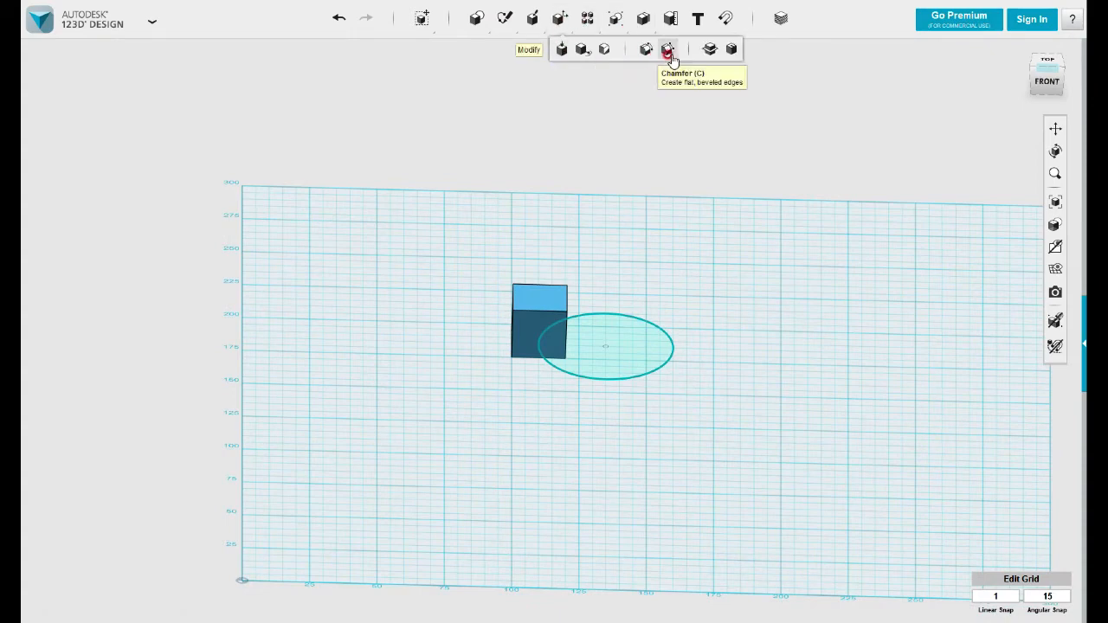
{"action": "left_click", "coordinate": [710, 50]}
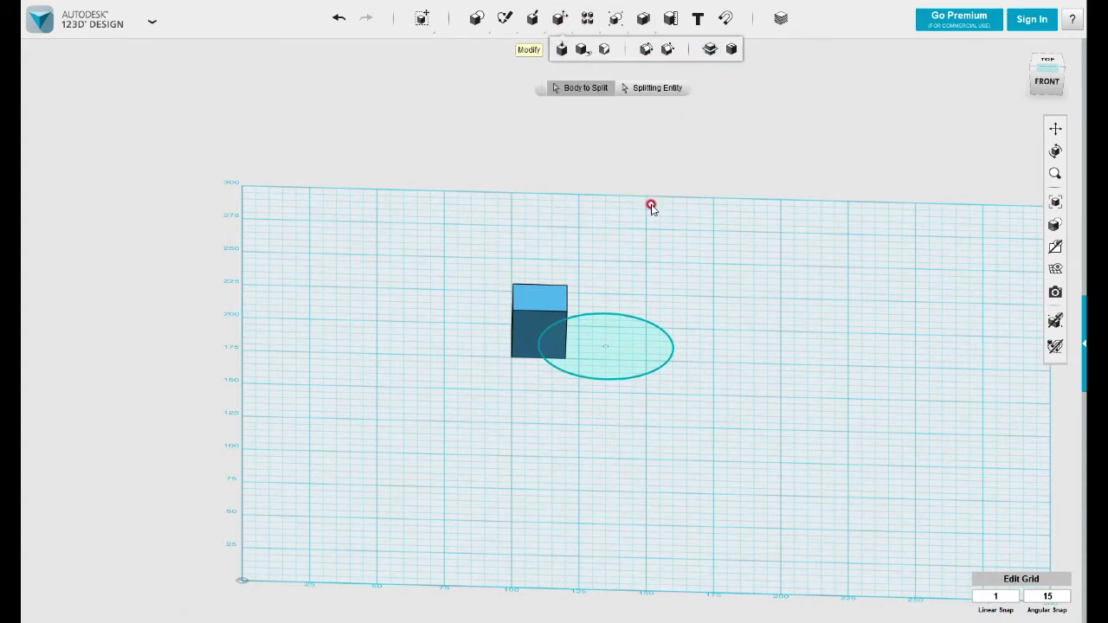
{"action": "left_click", "coordinate": [538, 300]}
{"action": "right_click_drag", "start_coordinate": [684, 297], "coordinate": [712, 267]}
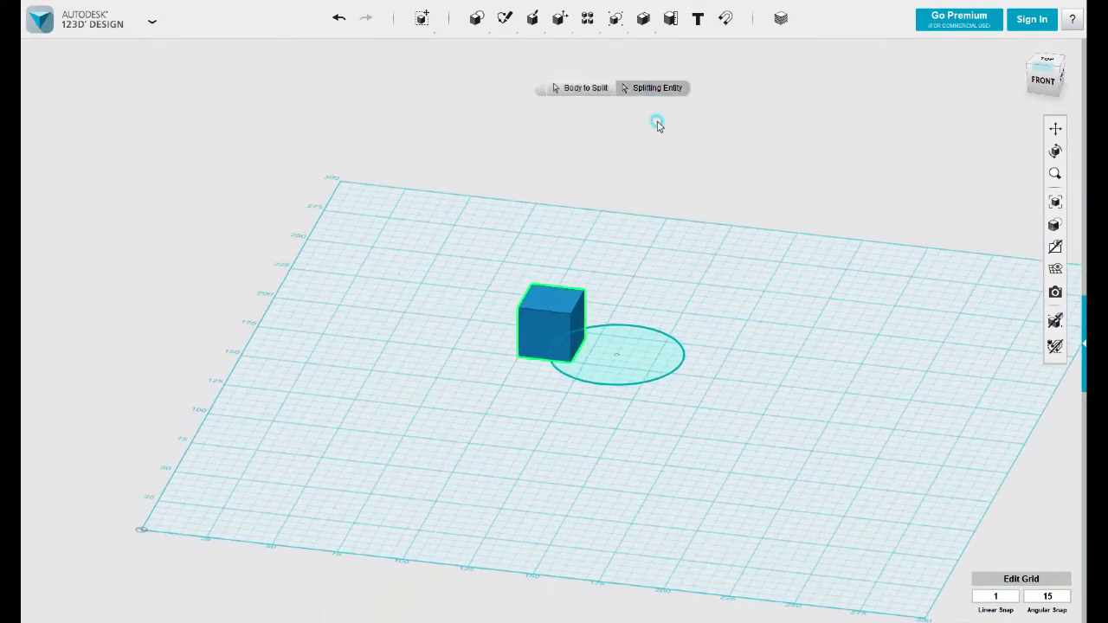
{"action": "left_click", "coordinate": [655, 329]}
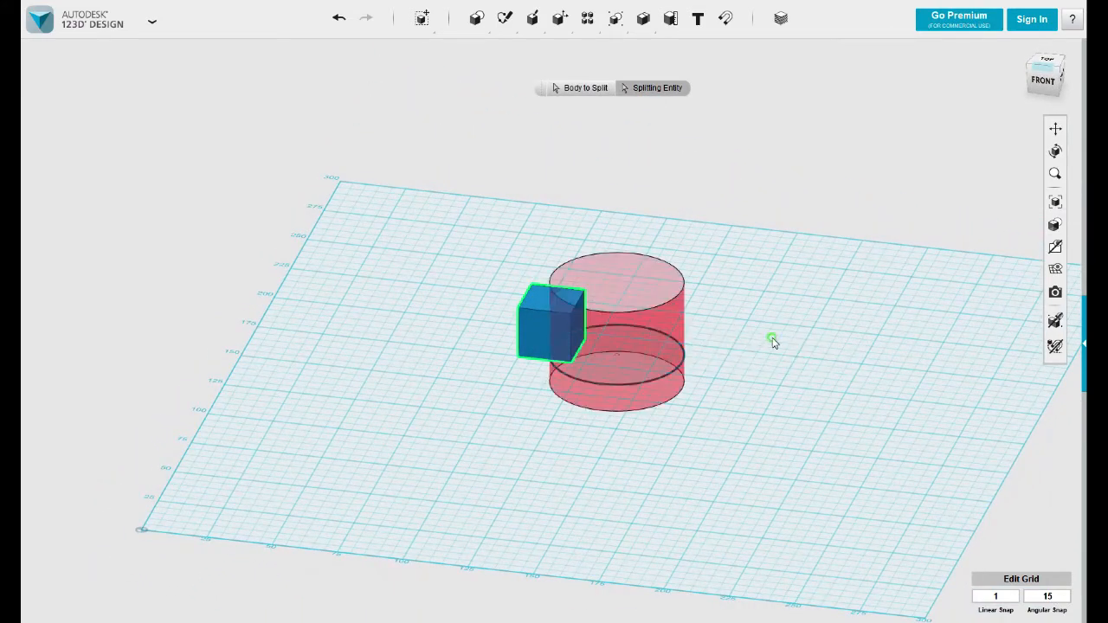
{"action": "right_click_drag", "start_coordinate": [773, 342], "coordinate": [713, 349]}
{"action": "left_click", "coordinate": [741, 350]}
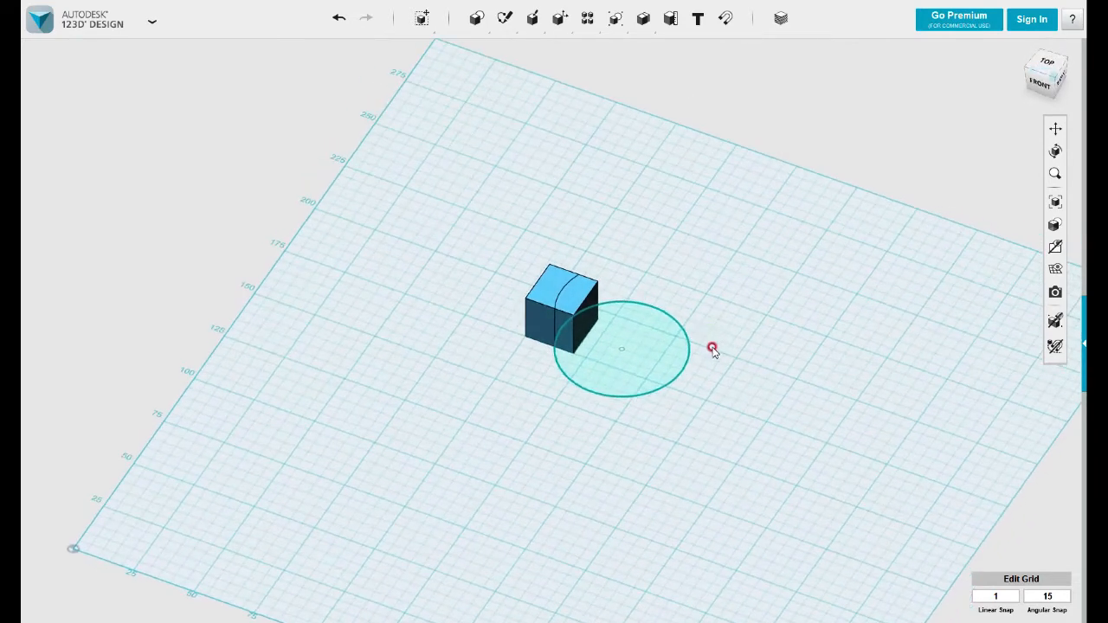
Move the curved piece cut from the split box across the grid to the far side of the sketched circle
{"action": "left_click", "coordinate": [573, 311]}
{"action": "left_click", "coordinate": [1046, 64]}
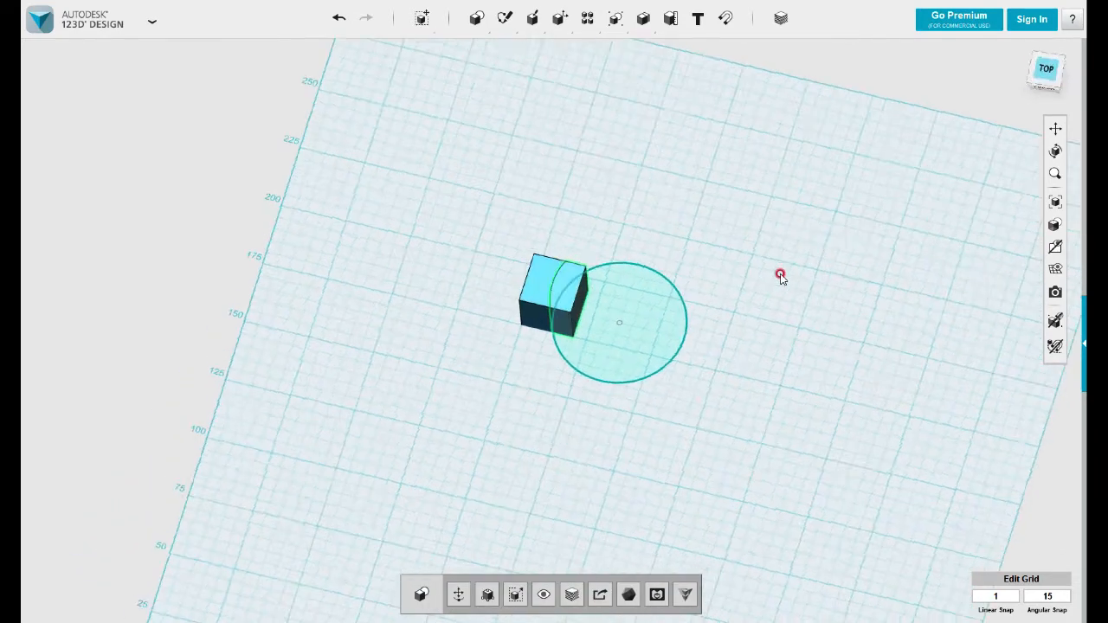
{"action": "left_click_drag", "start_coordinate": [559, 285], "coordinate": [730, 292]}
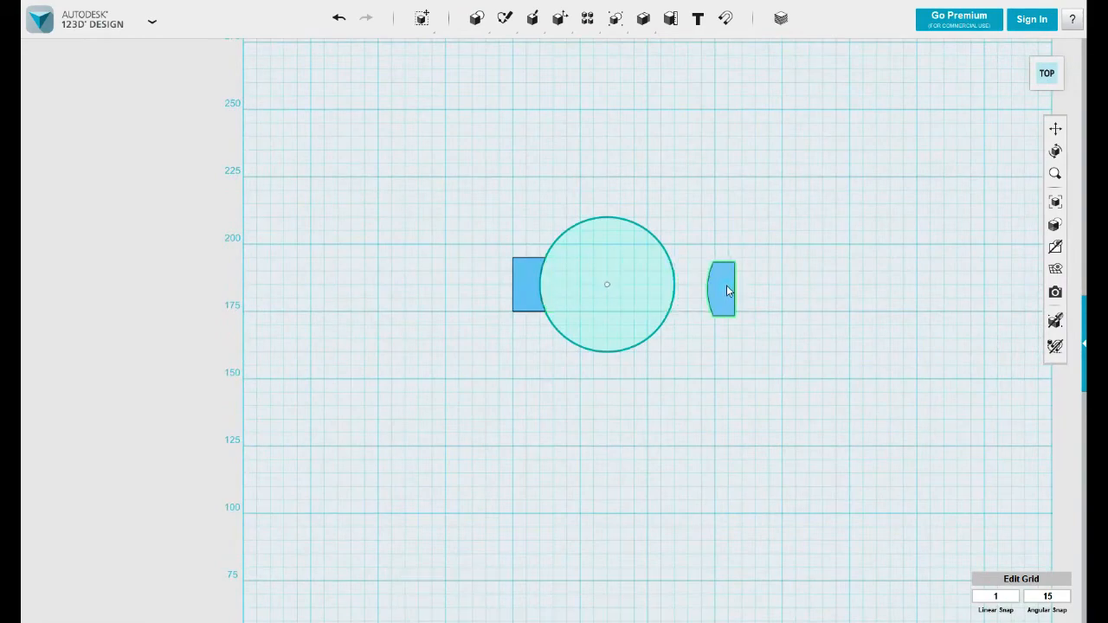
{"action": "right_click_drag", "start_coordinate": [678, 355], "coordinate": [603, 420]}
{"action": "right_click_drag", "start_coordinate": [647, 457], "coordinate": [687, 459]}
{"action": "mouse_move", "coordinate": [643, 18]}
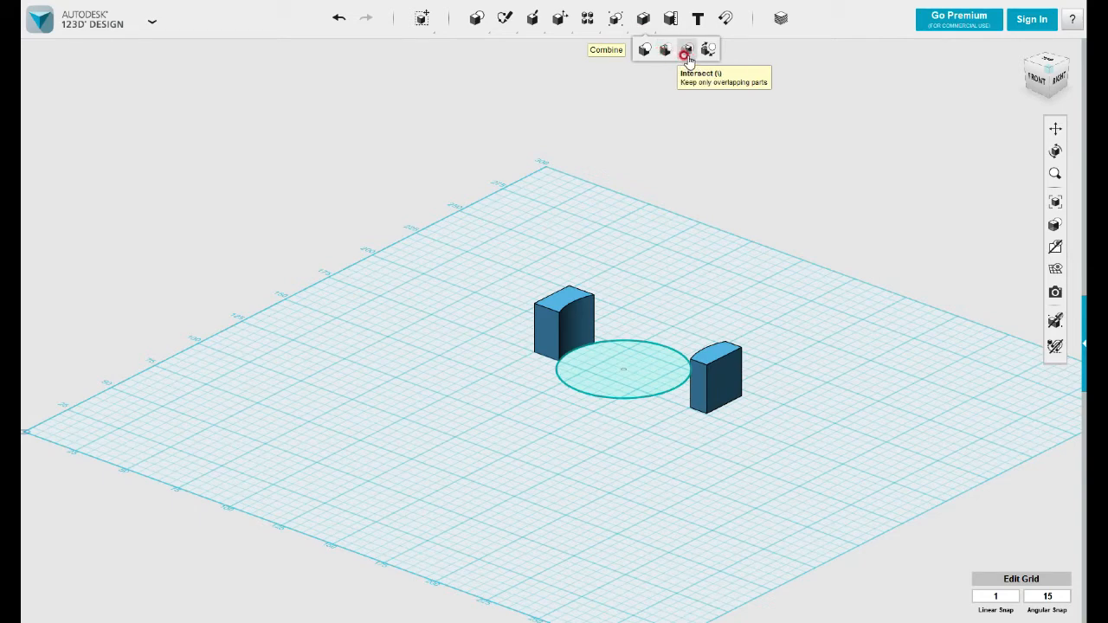
{"action": "right_click_drag", "start_coordinate": [672, 284], "coordinate": [691, 305]}
{"action": "left_click", "coordinate": [736, 377]}
{"action": "left_click", "coordinate": [758, 406]}
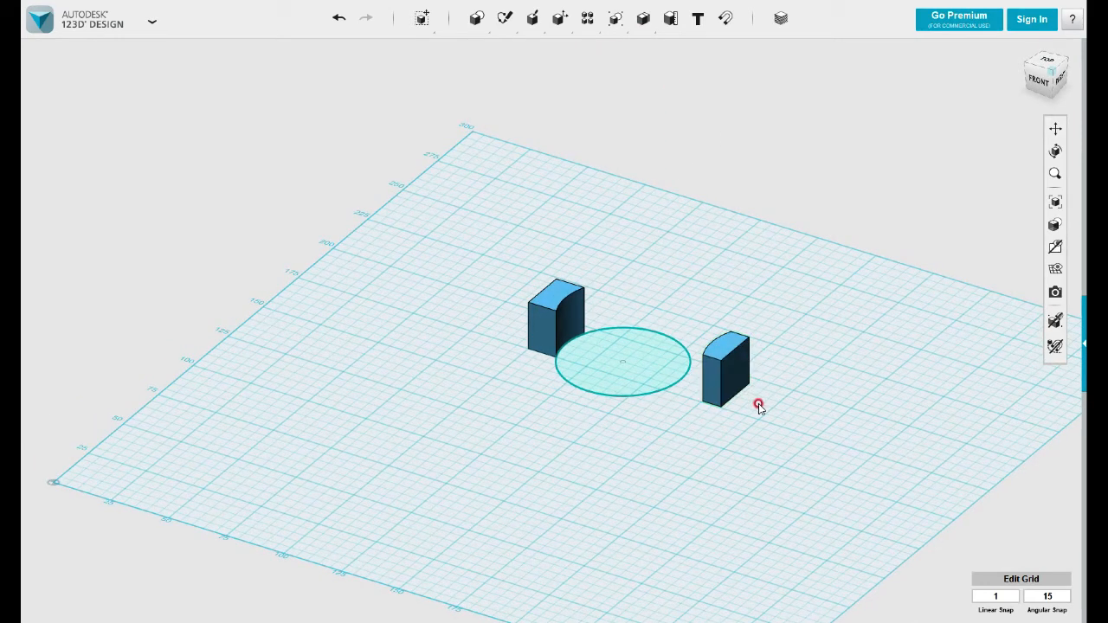
Place a new 20 × 20 × 20 mm box on the empty grid for the shell demonstration
{"action": "mouse_move", "coordinate": [559, 24]}
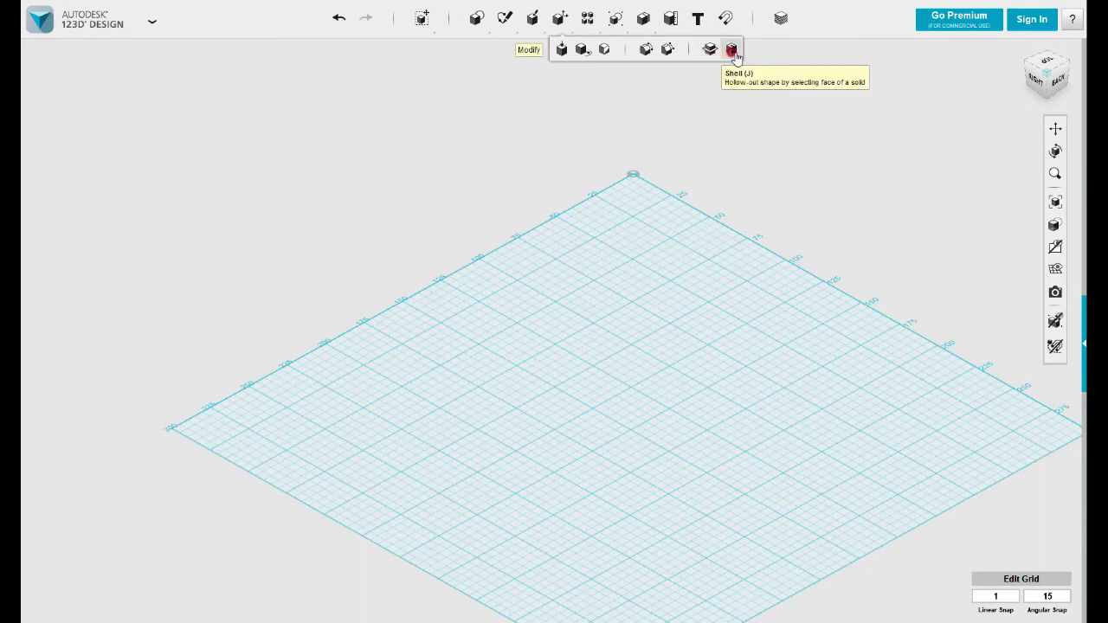
{"action": "scroll", "coordinate": [596, 297], "scroll_direction": "down", "scroll_amount": 2}
{"action": "scroll", "coordinate": [592, 289], "scroll_direction": "up", "scroll_amount": 6}
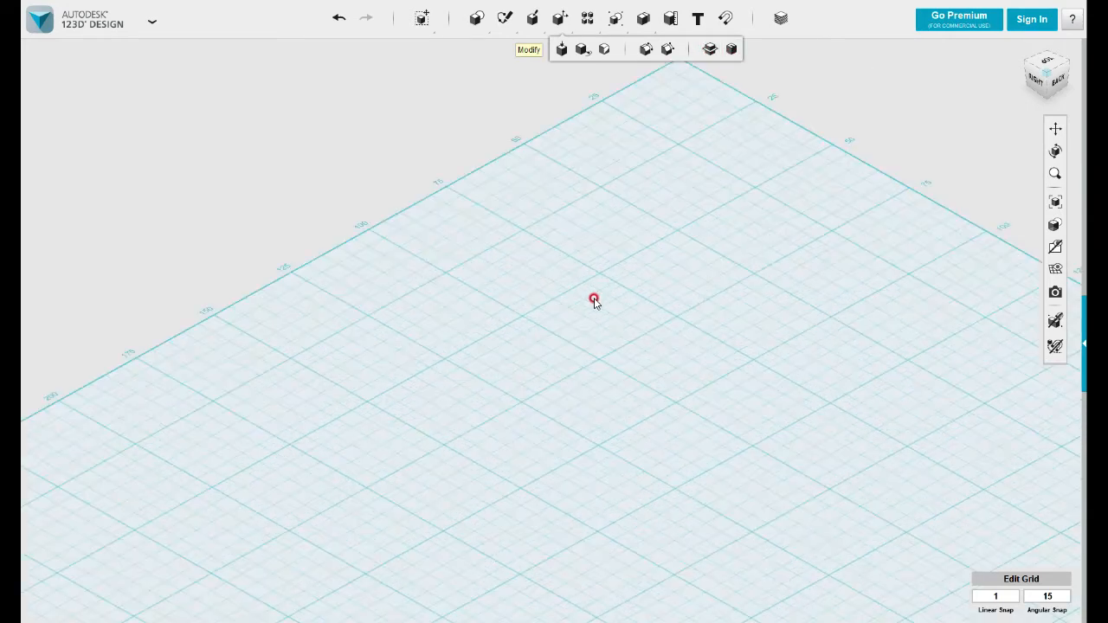
{"action": "mouse_move", "coordinate": [479, 12]}
{"action": "left_click", "coordinate": [477, 53]}
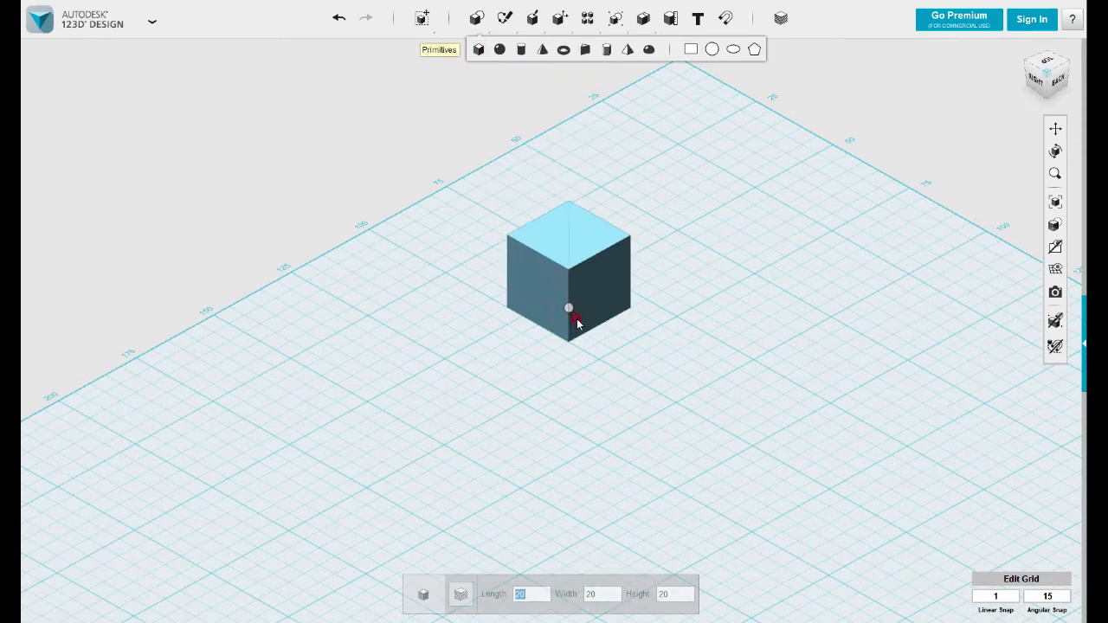
{"action": "left_click", "coordinate": [596, 323]}
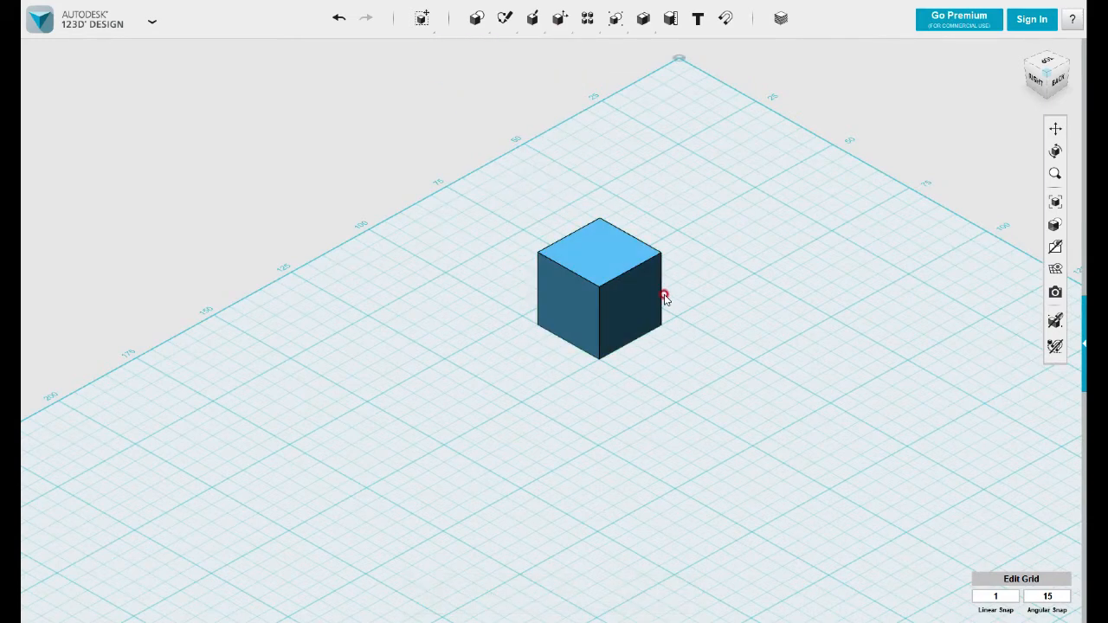
Shell the box through its top face with an inside wall thickness of 1 mm
{"action": "middle_click_drag", "start_coordinate": [664, 297], "coordinate": [663, 361]}
{"action": "left_click", "coordinate": [550, 328]}
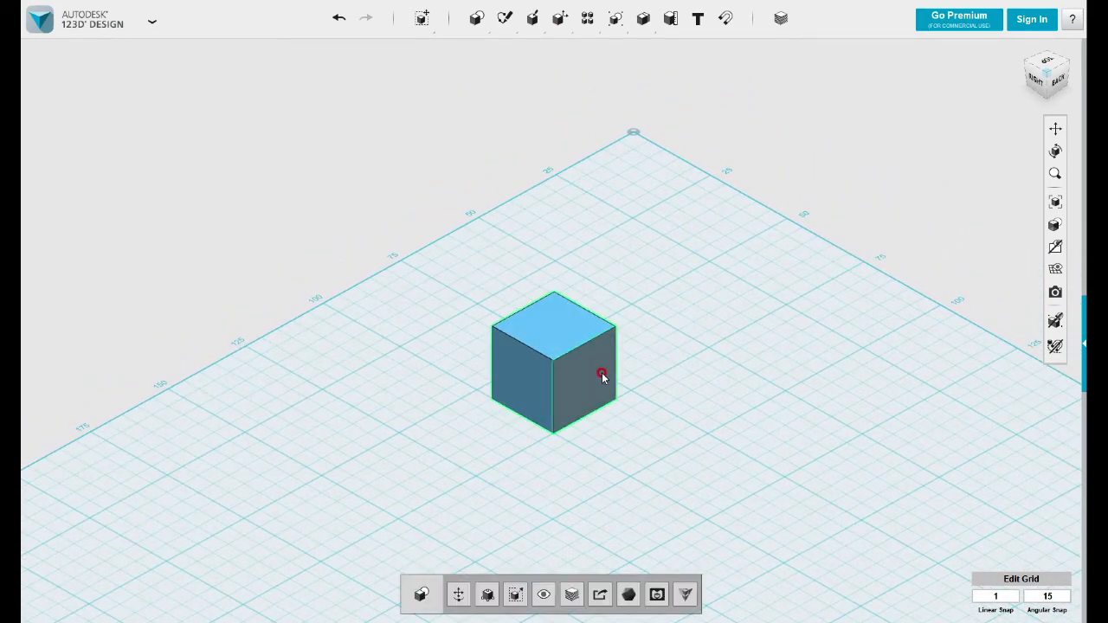
{"action": "left_click", "coordinate": [569, 336]}
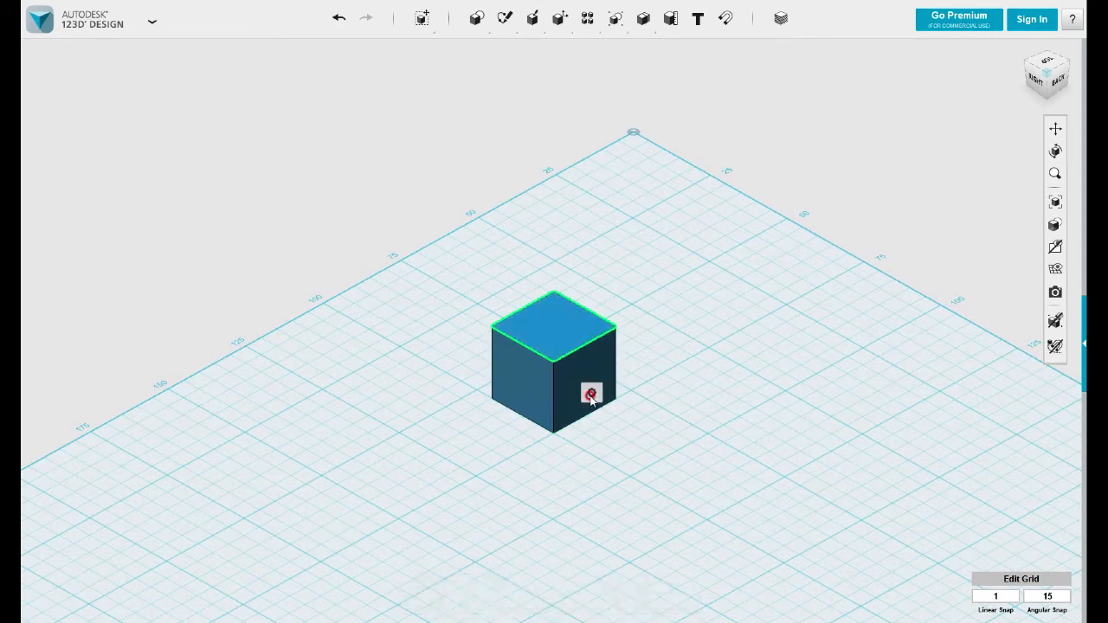
{"action": "mouse_move", "coordinate": [590, 395]}
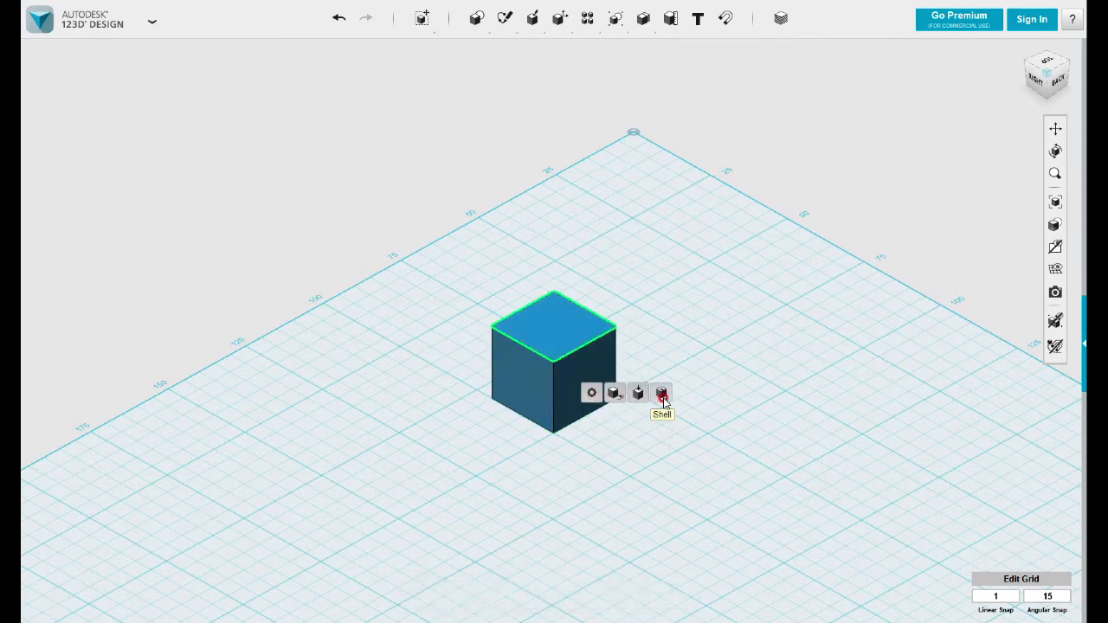
{"action": "left_click", "coordinate": [663, 394]}
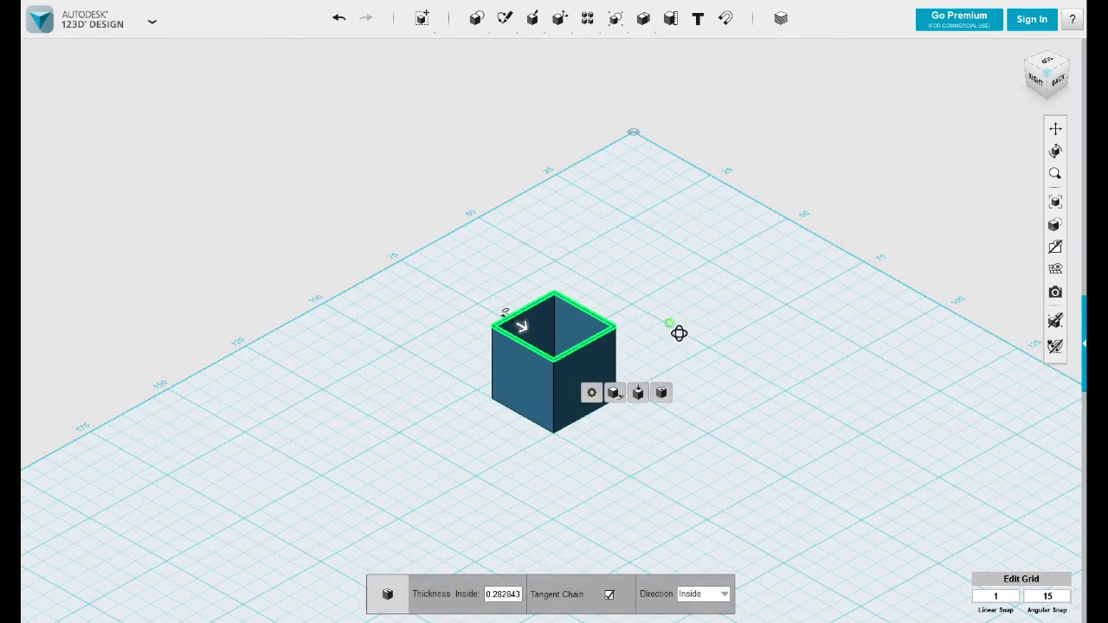
{"action": "right_click_drag", "start_coordinate": [681, 332], "coordinate": [673, 357]}
{"action": "scroll", "coordinate": [565, 292], "scroll_direction": "up", "scroll_amount": 3}
{"action": "middle_click_drag", "start_coordinate": [558, 284], "coordinate": [522, 311]}
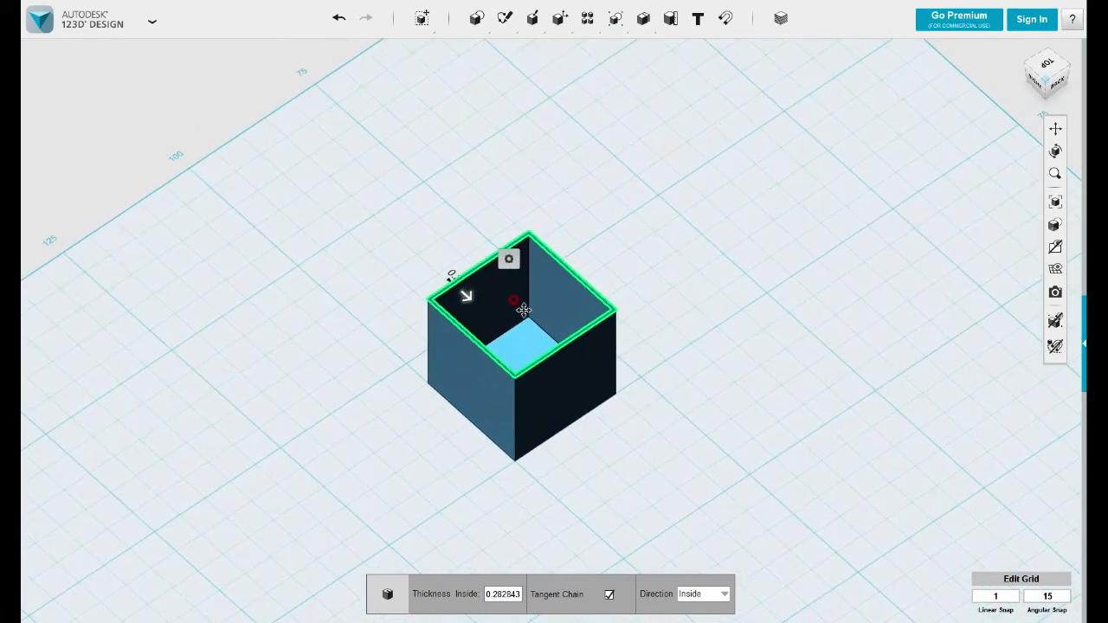
{"action": "left_click_drag", "start_coordinate": [466, 298], "coordinate": [471, 302]}
{"action": "scroll", "coordinate": [537, 312], "scroll_direction": "up", "scroll_amount": 3}
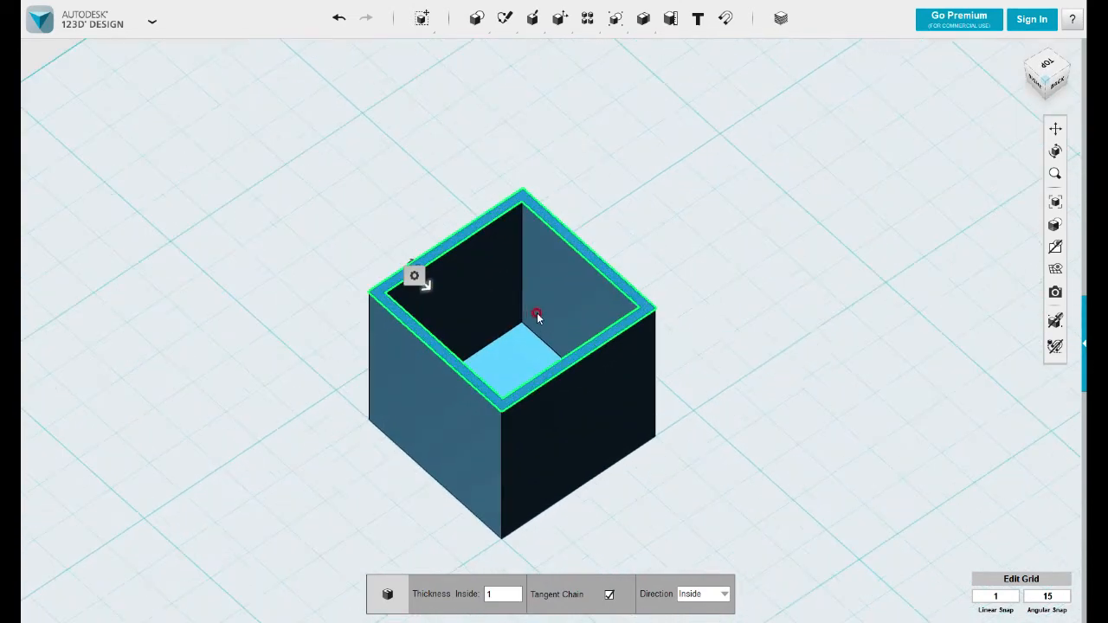
{"action": "left_click", "coordinate": [598, 204]}
Place a second 20 × 20 × 20 mm box on the grid, apart from the shelled box
{"action": "scroll", "coordinate": [623, 310], "scroll_direction": "down", "scroll_amount": 5}
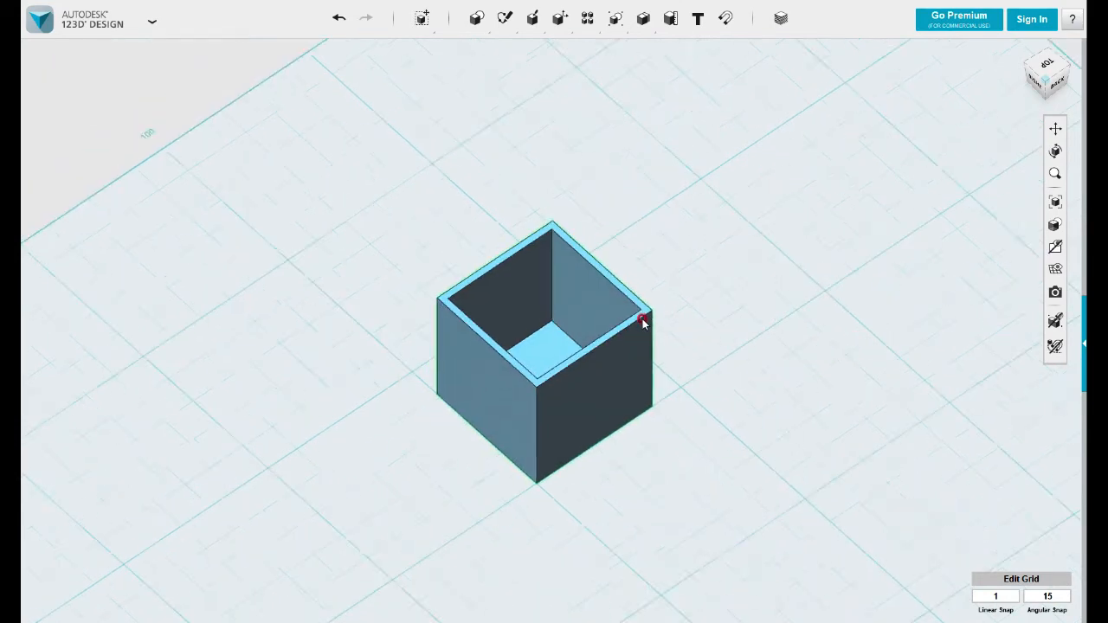
{"action": "right_click_drag", "start_coordinate": [643, 321], "coordinate": [699, 410]}
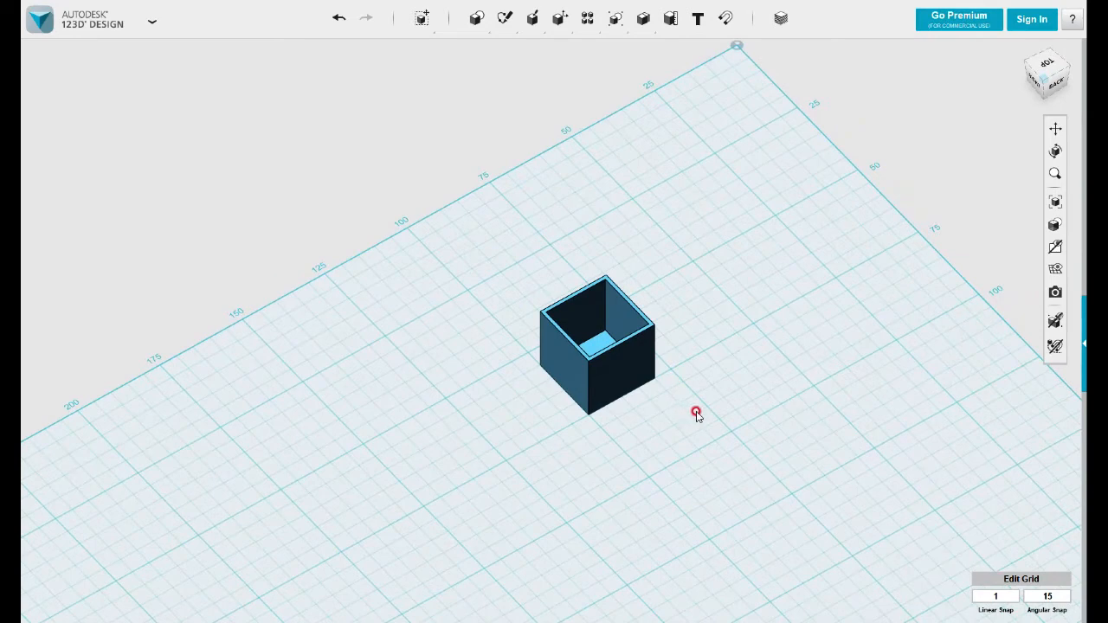
{"action": "middle_click_drag", "start_coordinate": [754, 437], "coordinate": [573, 142]}
{"action": "mouse_move", "coordinate": [477, 21]}
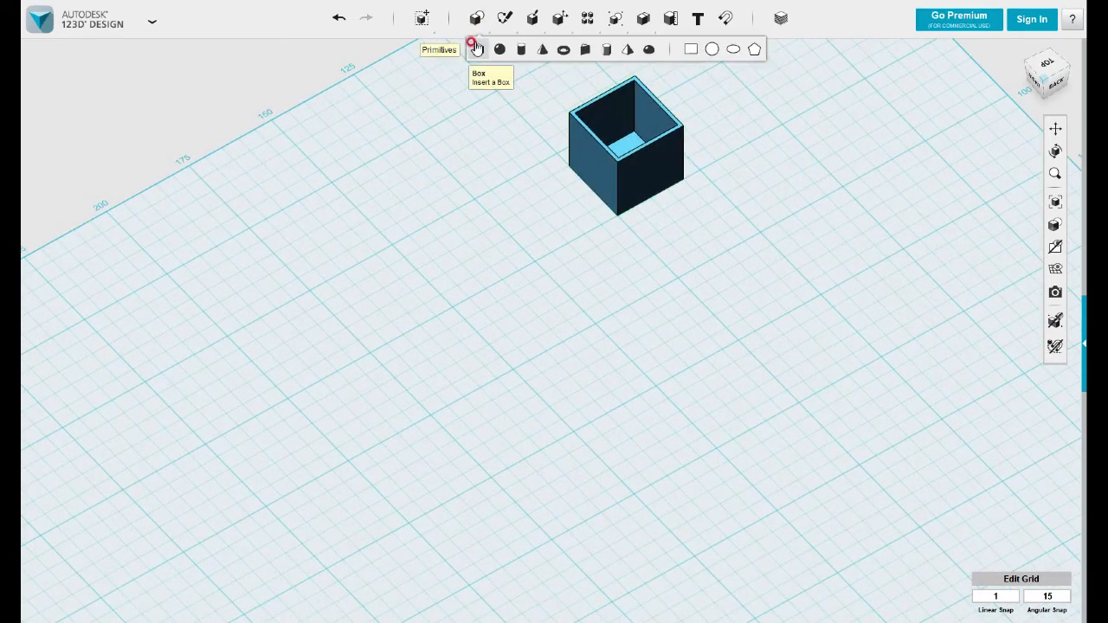
{"action": "left_click", "coordinate": [479, 50]}
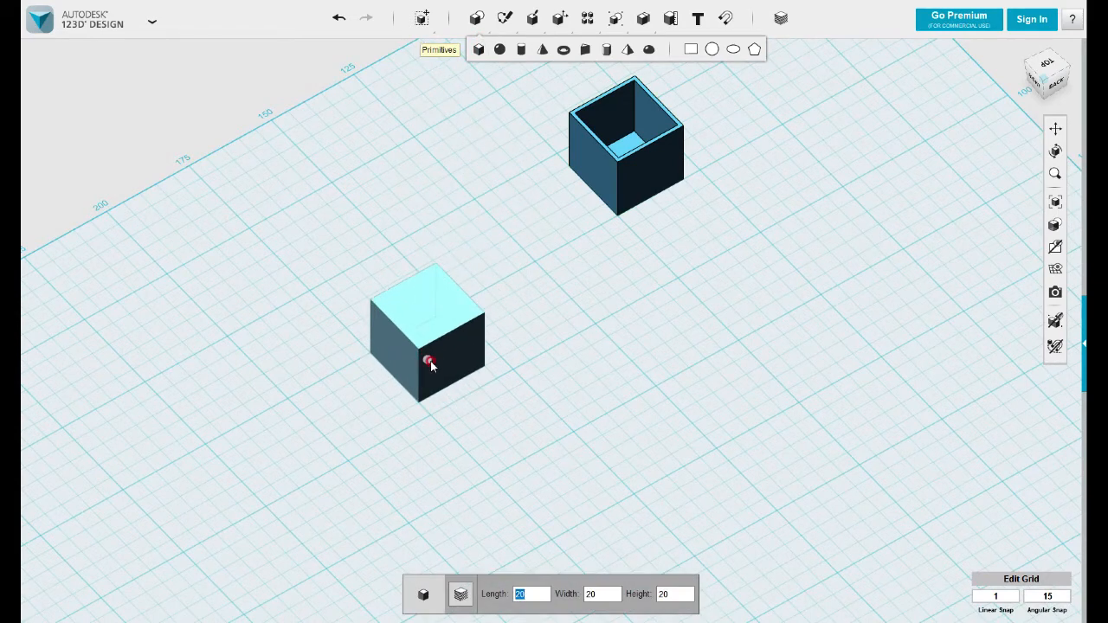
{"action": "left_click", "coordinate": [433, 364]}
Press/Pull one side face of the second box outward by 30 mm
{"action": "left_click", "coordinate": [458, 363]}
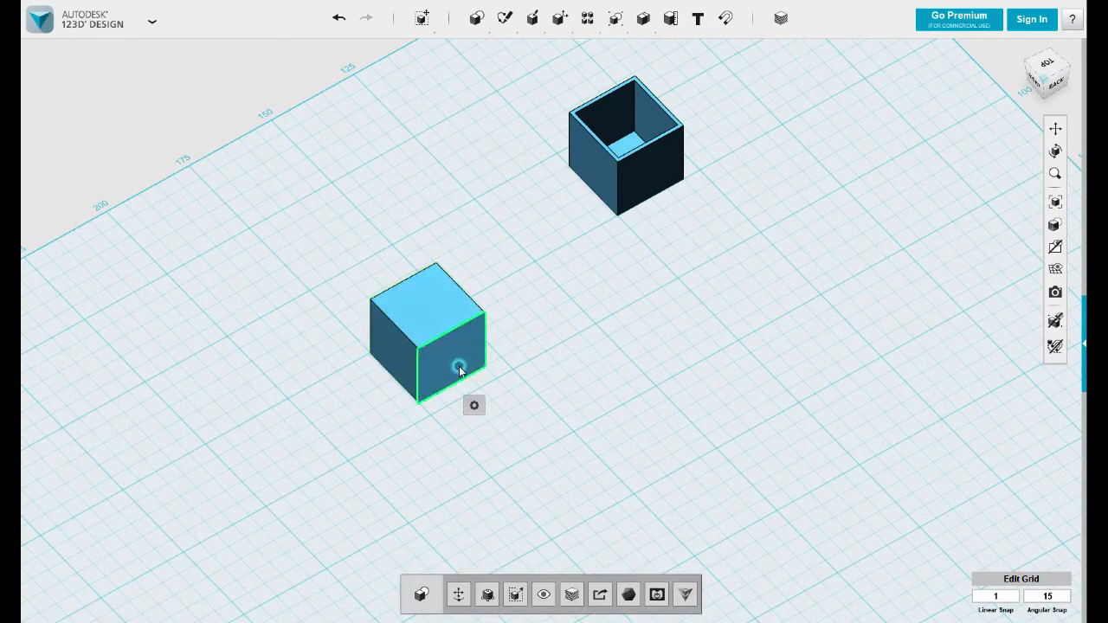
{"action": "mouse_move", "coordinate": [468, 400]}
{"action": "left_click", "coordinate": [520, 405]}
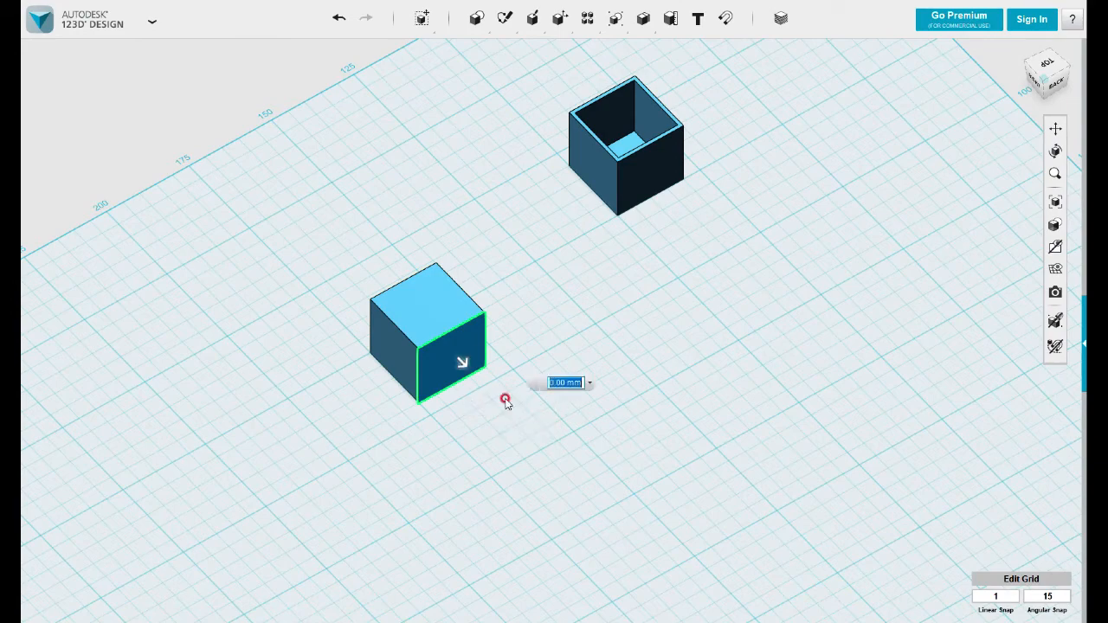
{"action": "left_click_drag", "start_coordinate": [461, 364], "coordinate": [536, 490]}
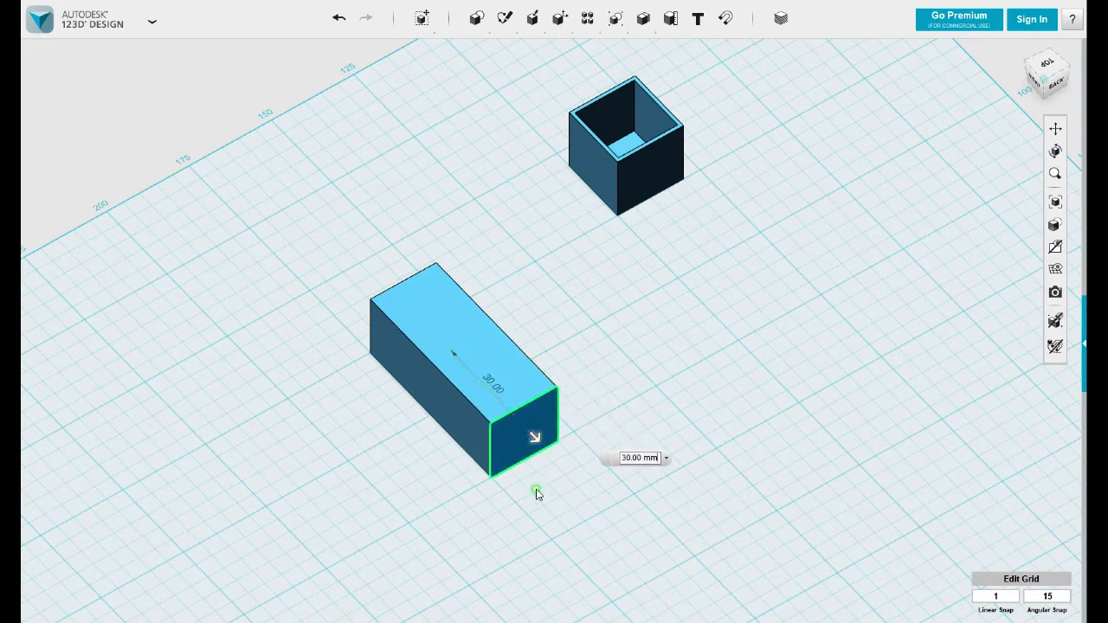
{"action": "right_click_drag", "start_coordinate": [537, 490], "coordinate": [490, 347]}
{"action": "key", "text": "Return"}
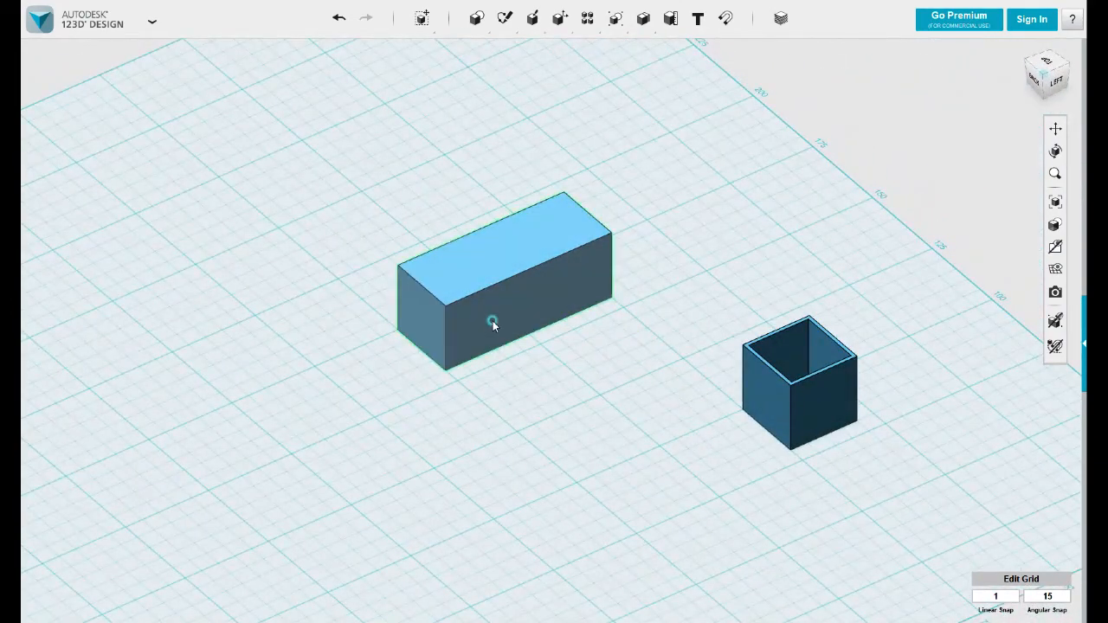
Press/Pull the long side face of the stretched box outward by 30 mm to widen it
{"action": "left_click", "coordinate": [489, 322]}
{"action": "mouse_move", "coordinate": [513, 378]}
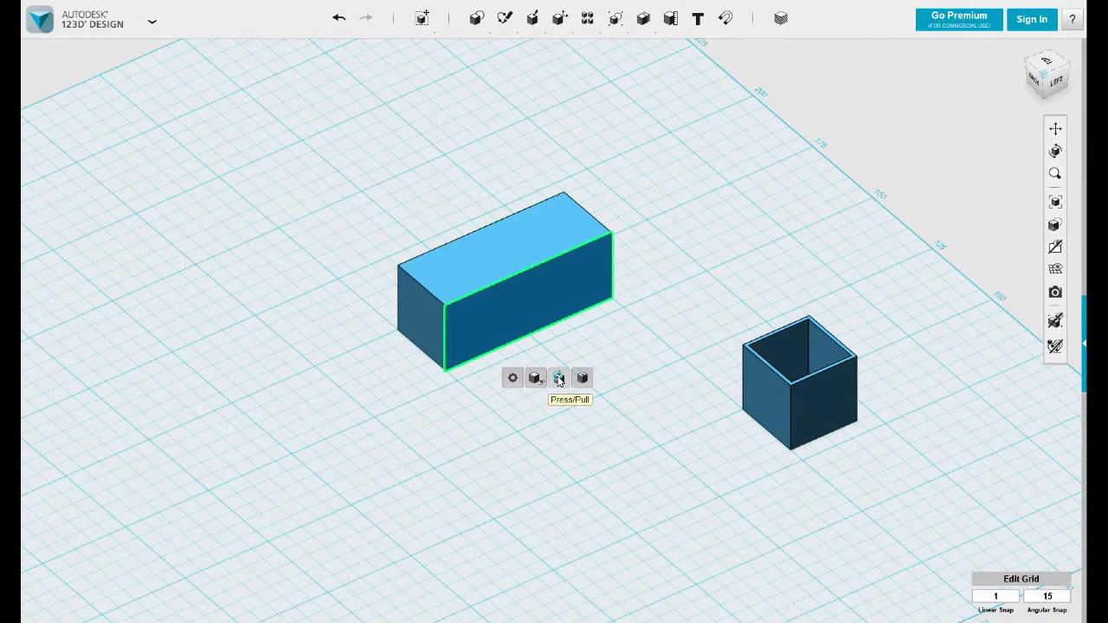
{"action": "left_click", "coordinate": [559, 376]}
{"action": "left_click_drag", "start_coordinate": [507, 340], "coordinate": [552, 423]}
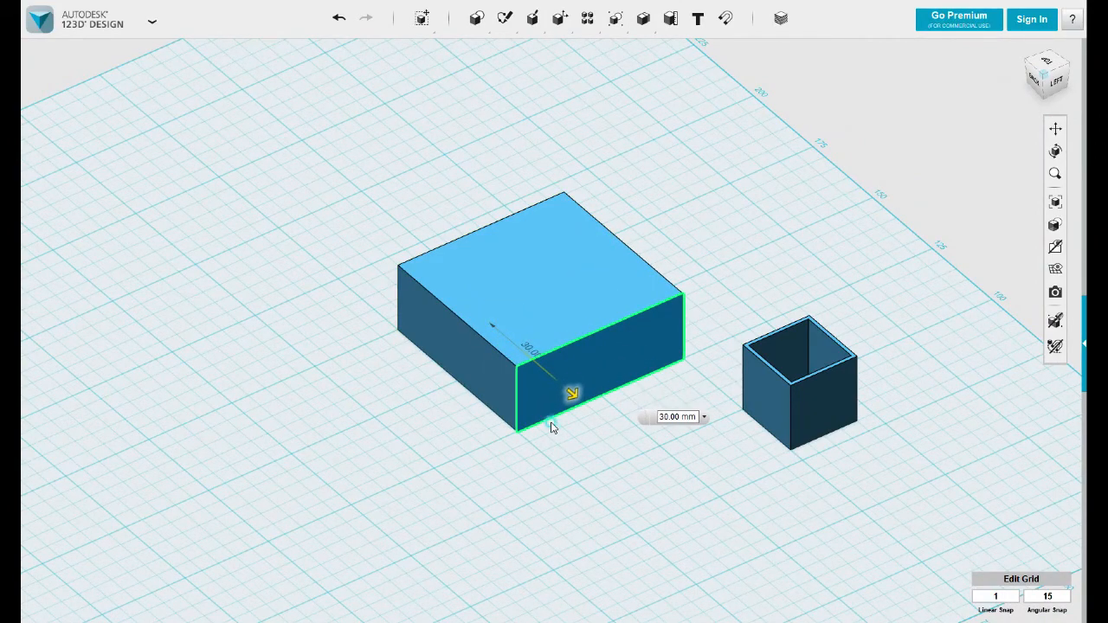
{"action": "left_click", "coordinate": [480, 466]}
Sketch a 30 × 30 mm rectangle on the top face of the enlarged box, near one corner
{"action": "right_click_drag", "start_coordinate": [476, 466], "coordinate": [485, 458]}
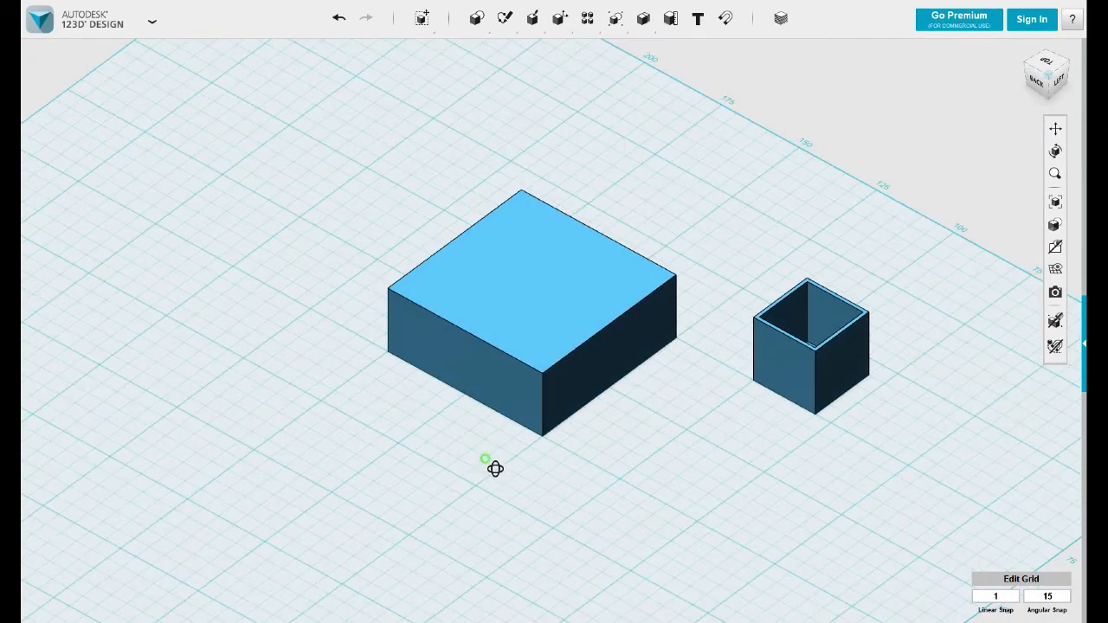
{"action": "left_click", "coordinate": [556, 304]}
{"action": "mouse_move", "coordinate": [532, 18]}
{"action": "mouse_move", "coordinate": [495, 17]}
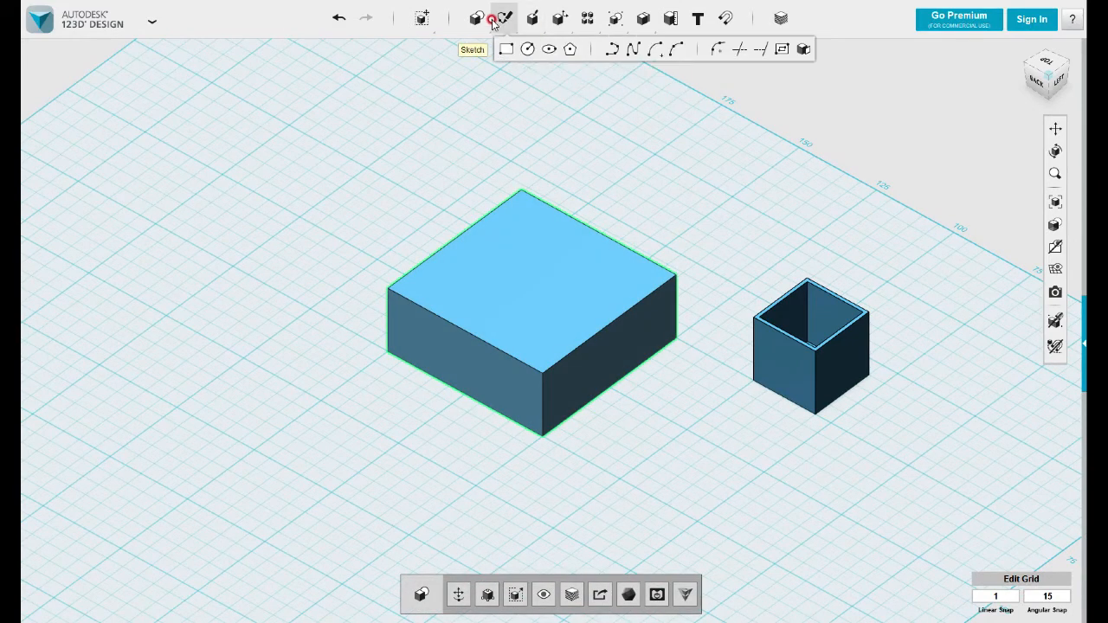
{"action": "left_click", "coordinate": [507, 50]}
{"action": "left_click", "coordinate": [482, 280]}
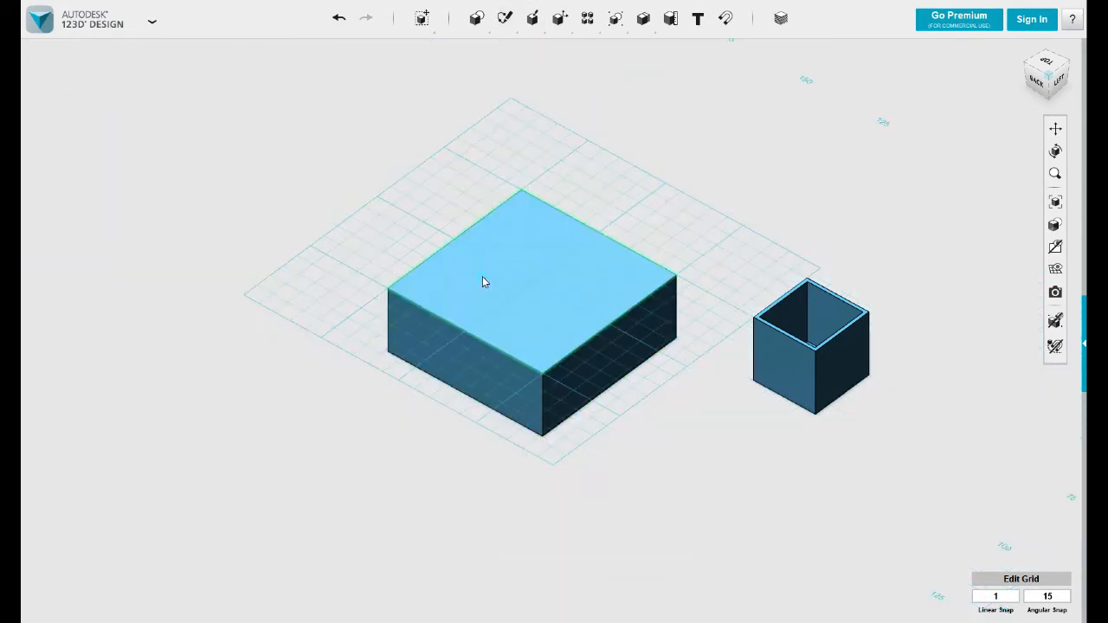
{"action": "left_click", "coordinate": [423, 289]}
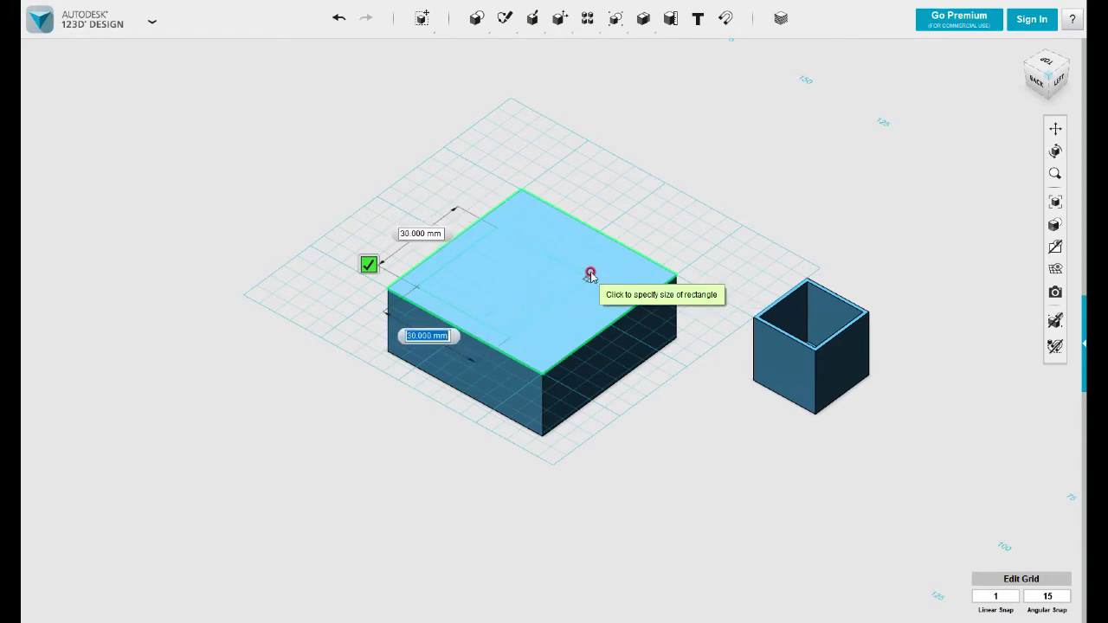
{"action": "left_click", "coordinate": [592, 273]}
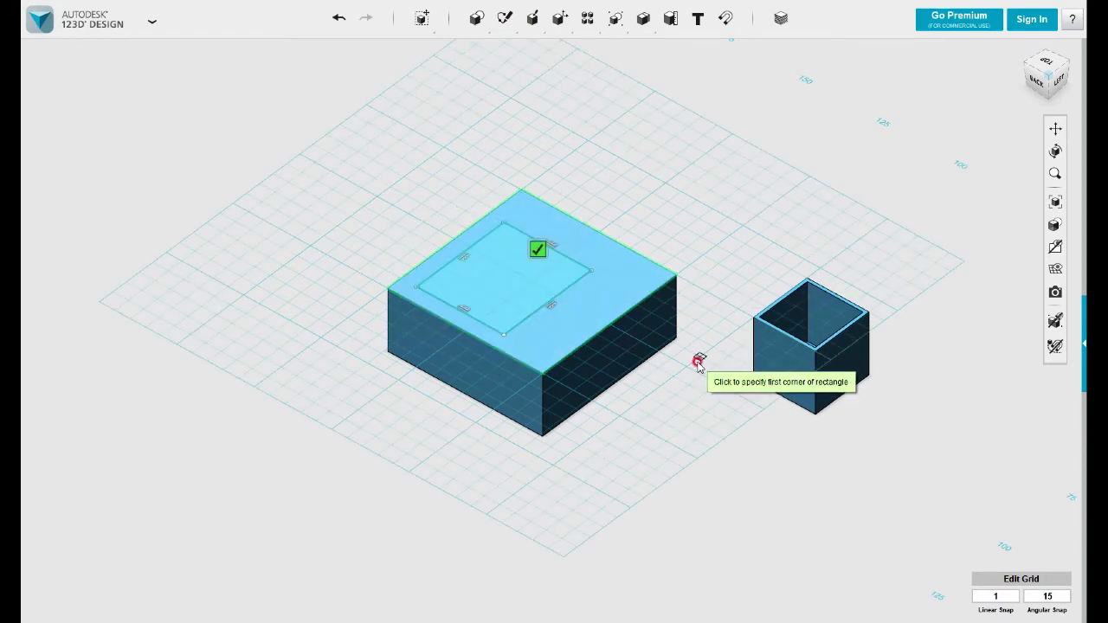
{"action": "key", "text": "Escape"}
Extrude the sketched rectangle upward from the top face to form a raised block on the box
{"action": "left_click", "coordinate": [514, 269]}
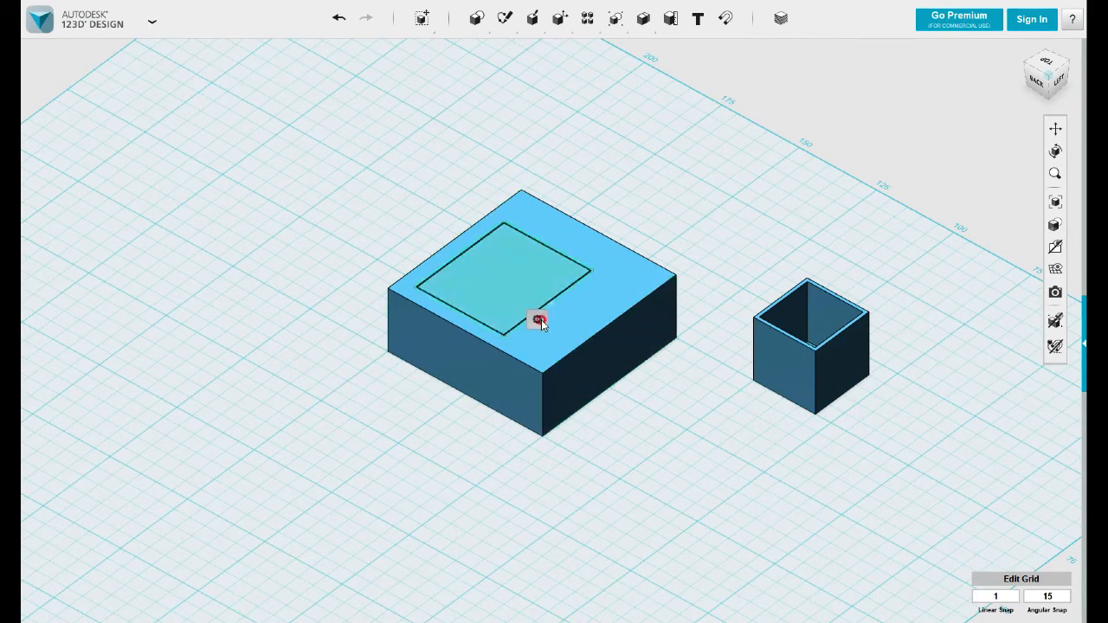
{"action": "left_click", "coordinate": [583, 319]}
{"action": "left_click_drag", "start_coordinate": [510, 266], "coordinate": [502, 185]}
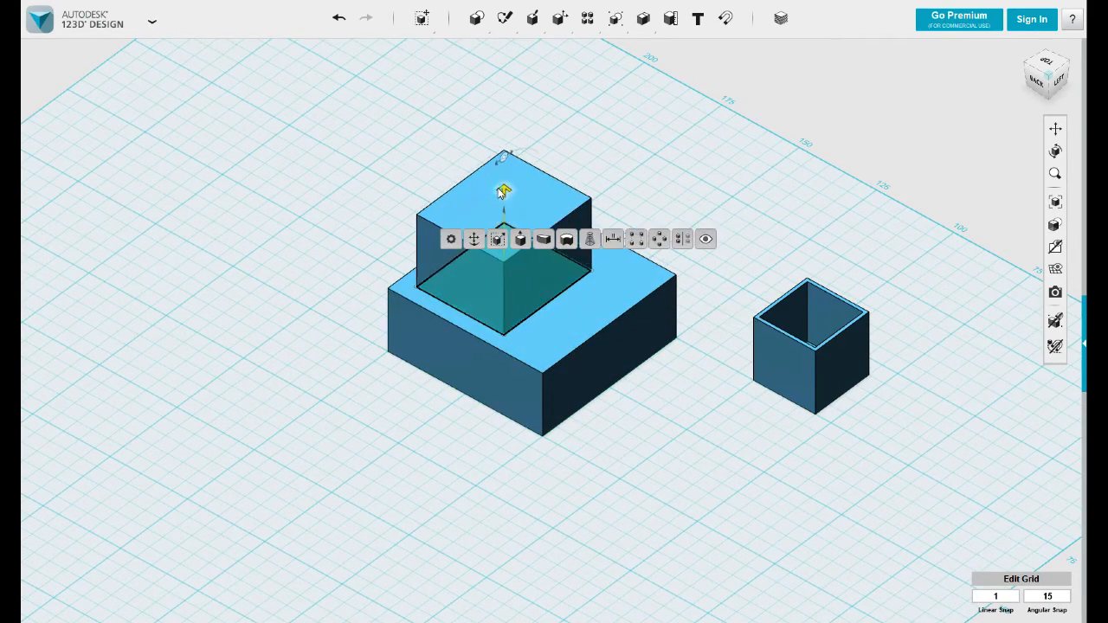
{"action": "left_click", "coordinate": [629, 168]}
{"action": "mouse_move", "coordinate": [628, 168]}
{"action": "right_mouse_down"}
{"action": "mouse_move", "coordinate": [672, 198]}
{"action": "mouse_move", "coordinate": [661, 188]}
{"action": "right_mouse_up"}
Shell the stepped solid through the raised block's top face with an inside thickness of 2 mm
{"action": "left_click", "coordinate": [638, 272]}
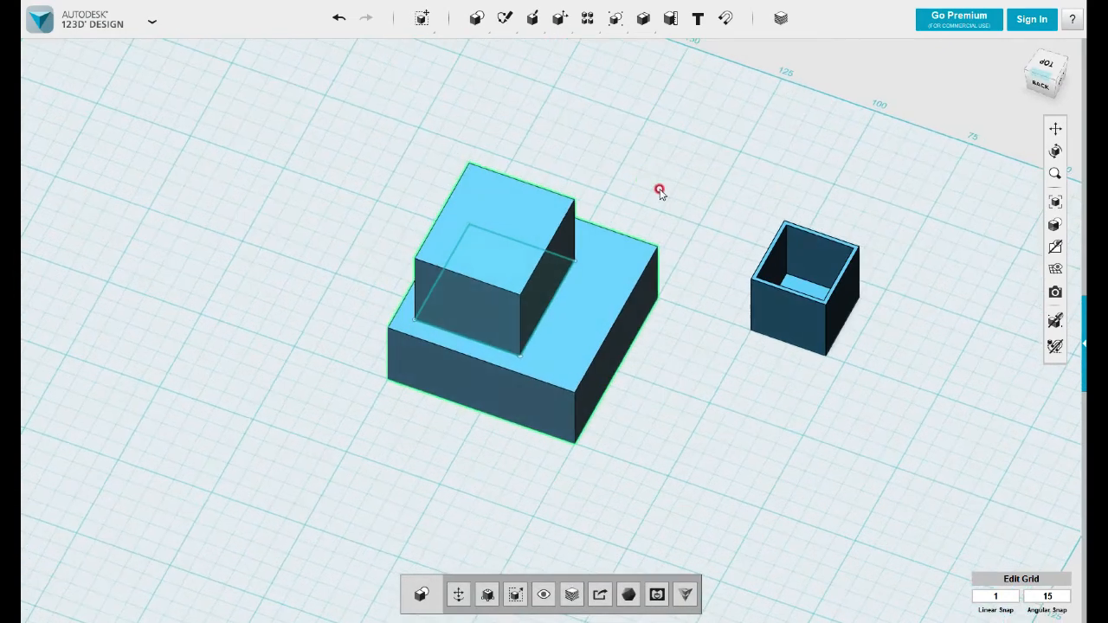
{"action": "left_click", "coordinate": [504, 209]}
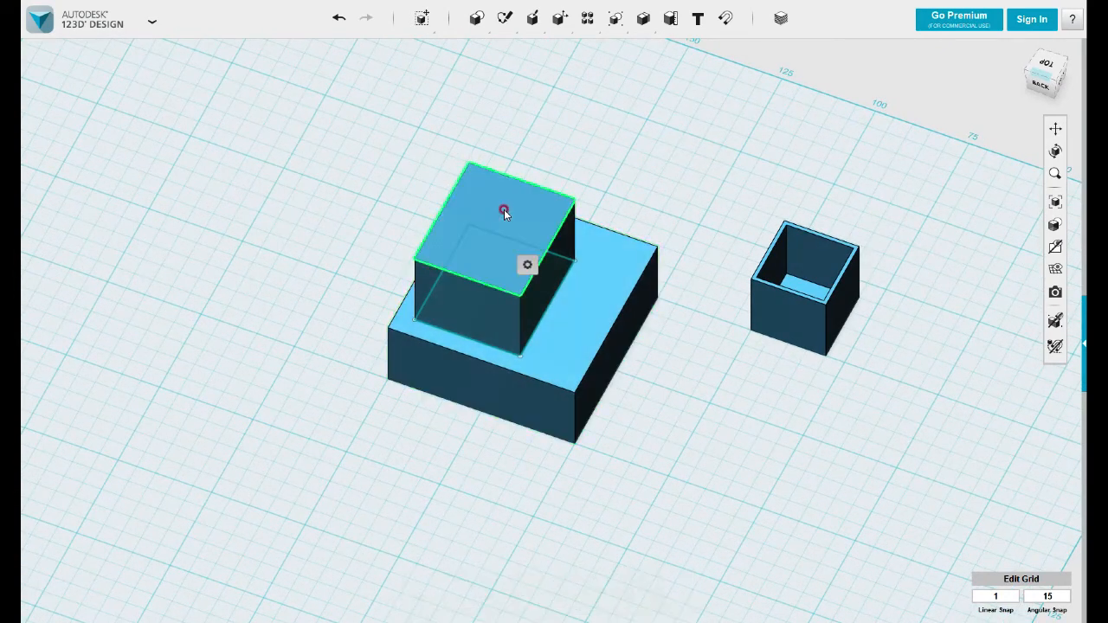
{"action": "left_click", "coordinate": [597, 264]}
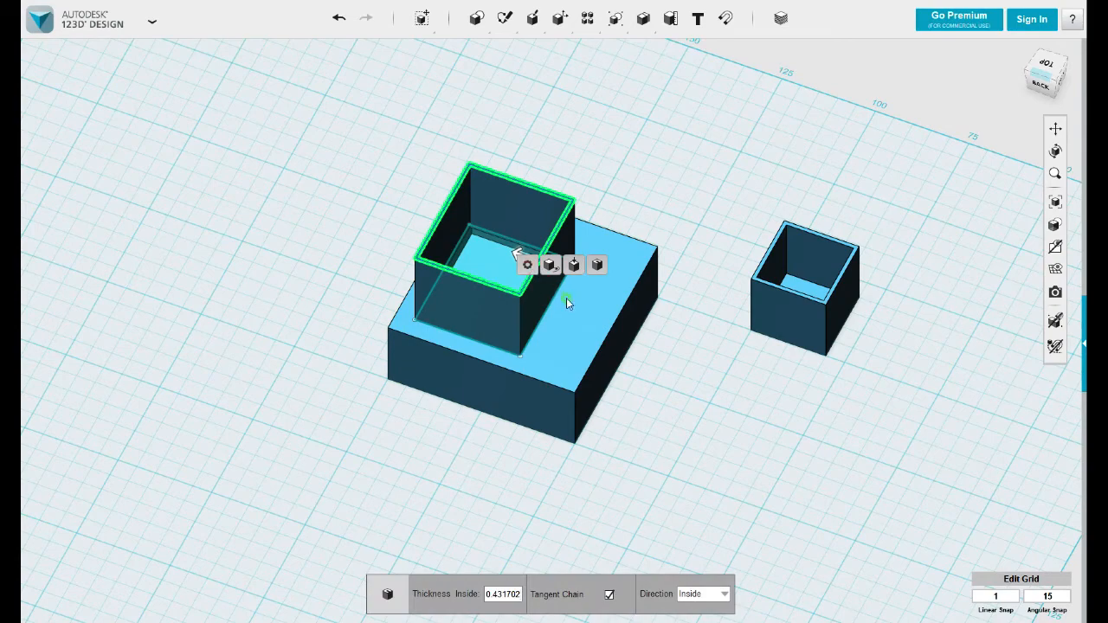
{"action": "right_click_drag", "start_coordinate": [568, 302], "coordinate": [525, 295]}
{"action": "left_click_drag", "start_coordinate": [526, 296], "coordinate": [518, 293]}
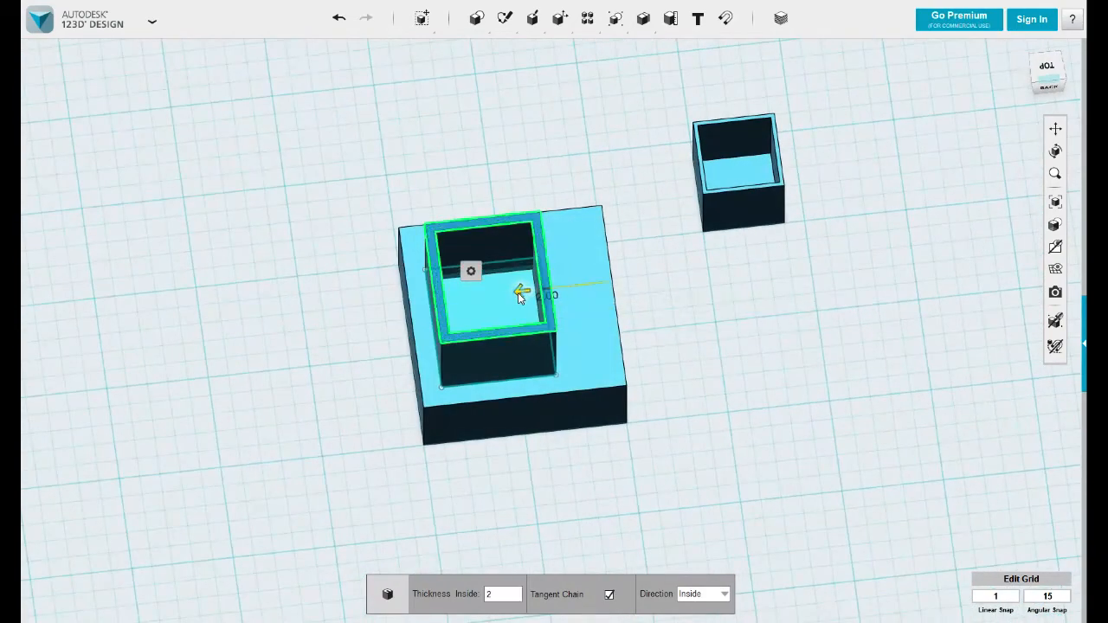
{"action": "right_click_drag", "start_coordinate": [631, 315], "coordinate": [562, 359]}
{"action": "scroll", "coordinate": [455, 341], "scroll_direction": "up", "scroll_amount": 5}
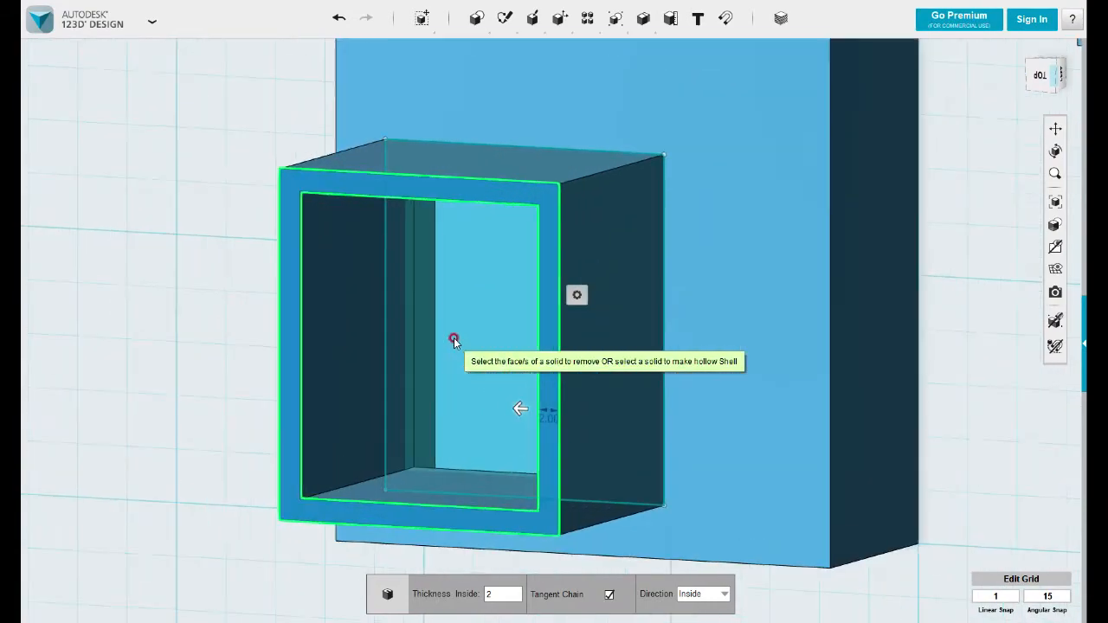
{"action": "right_click_drag", "start_coordinate": [453, 339], "coordinate": [501, 298]}
{"action": "scroll", "coordinate": [780, 393], "scroll_direction": "down", "scroll_amount": 3}
{"action": "right_click_drag", "start_coordinate": [780, 393], "coordinate": [749, 373]}
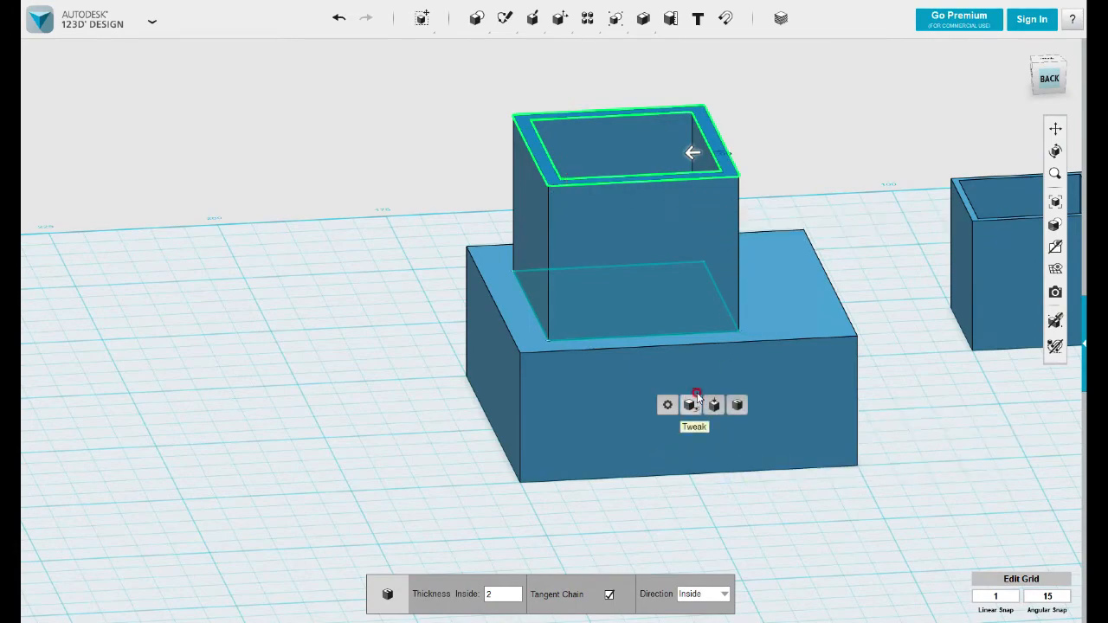
{"action": "right_click_drag", "start_coordinate": [684, 407], "coordinate": [691, 353]}
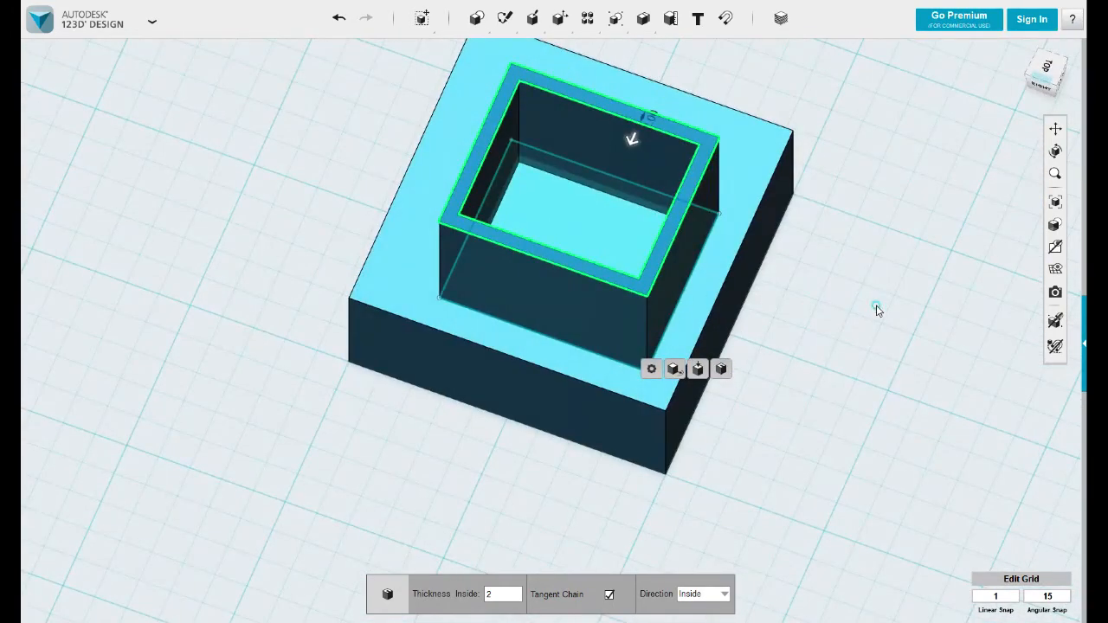
{"action": "right_click_drag", "start_coordinate": [875, 310], "coordinate": [858, 276]}
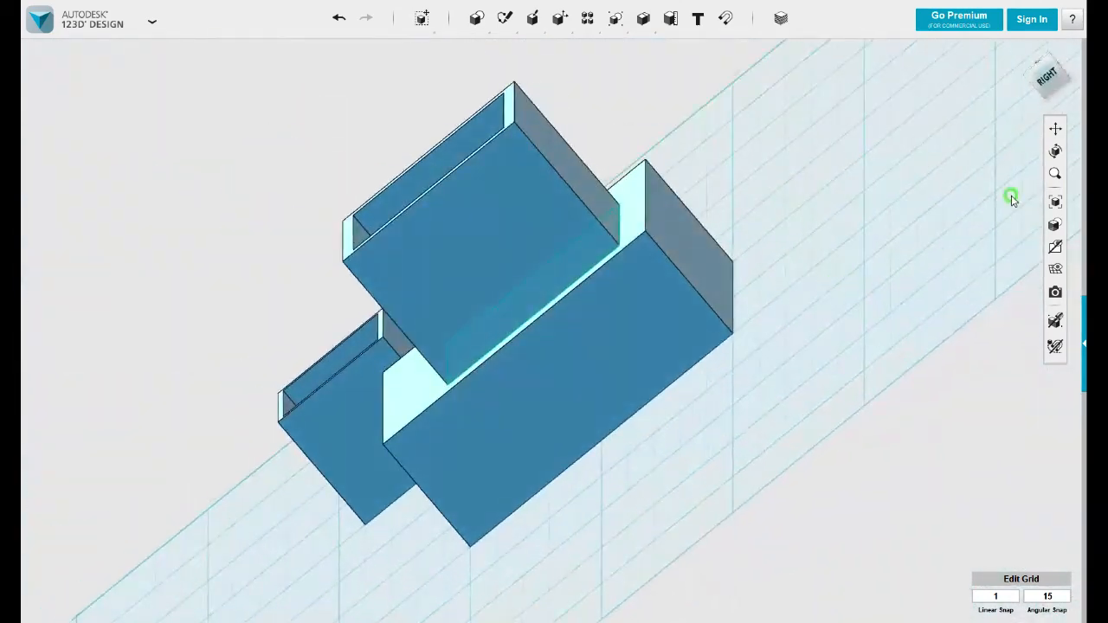
Examine the shelled solid's inner walls from the back with only outlines displayed
{"action": "left_click", "coordinate": [1047, 75]}
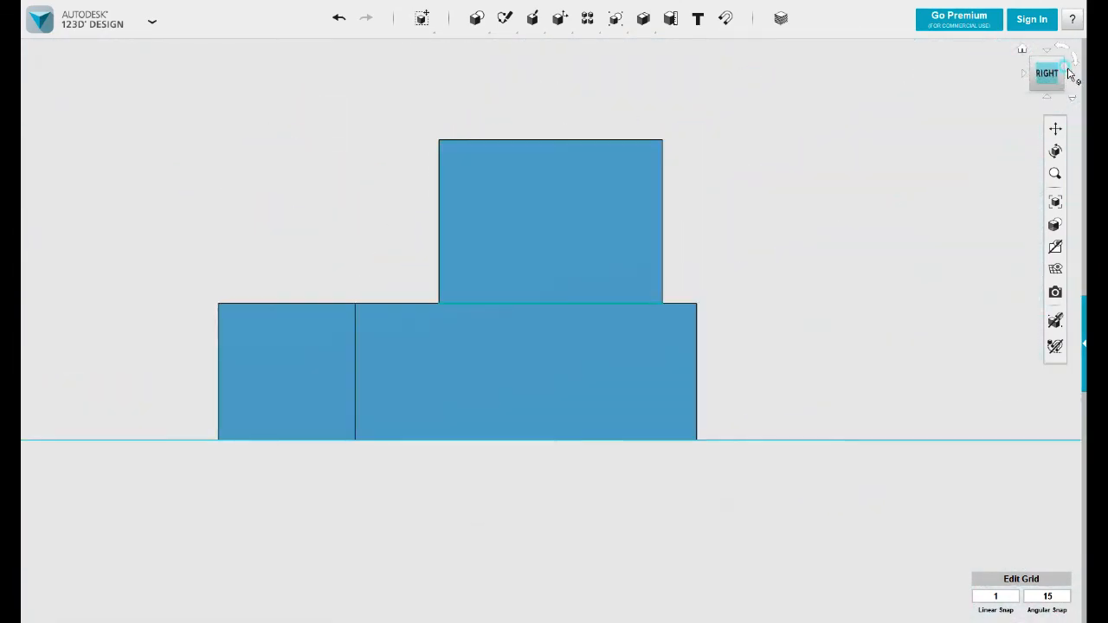
{"action": "left_click", "coordinate": [1071, 75]}
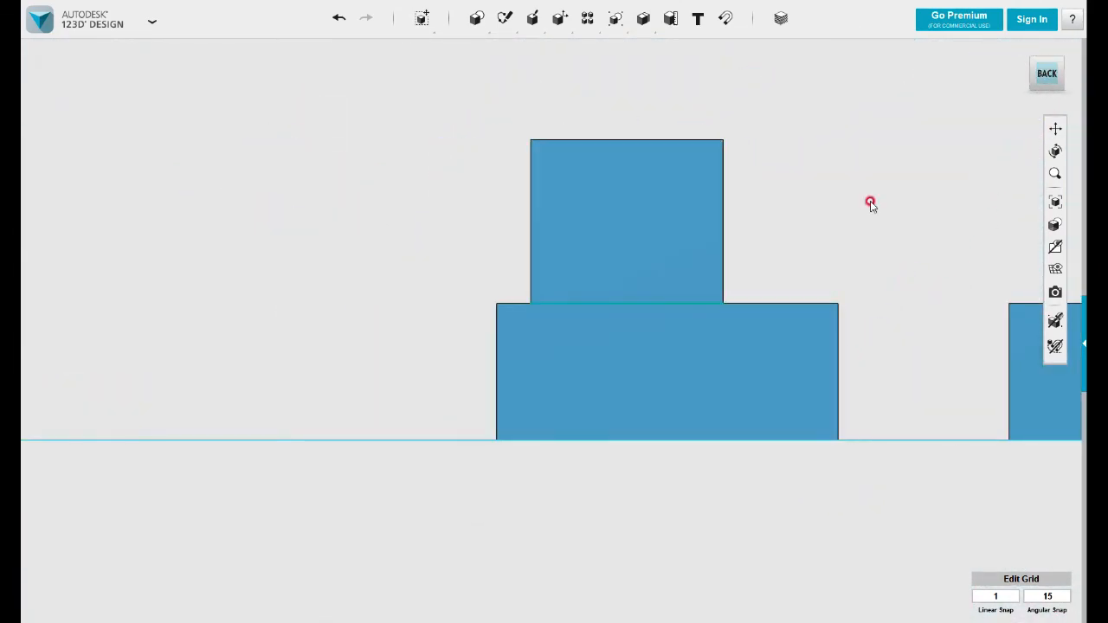
{"action": "mouse_move", "coordinate": [1050, 224]}
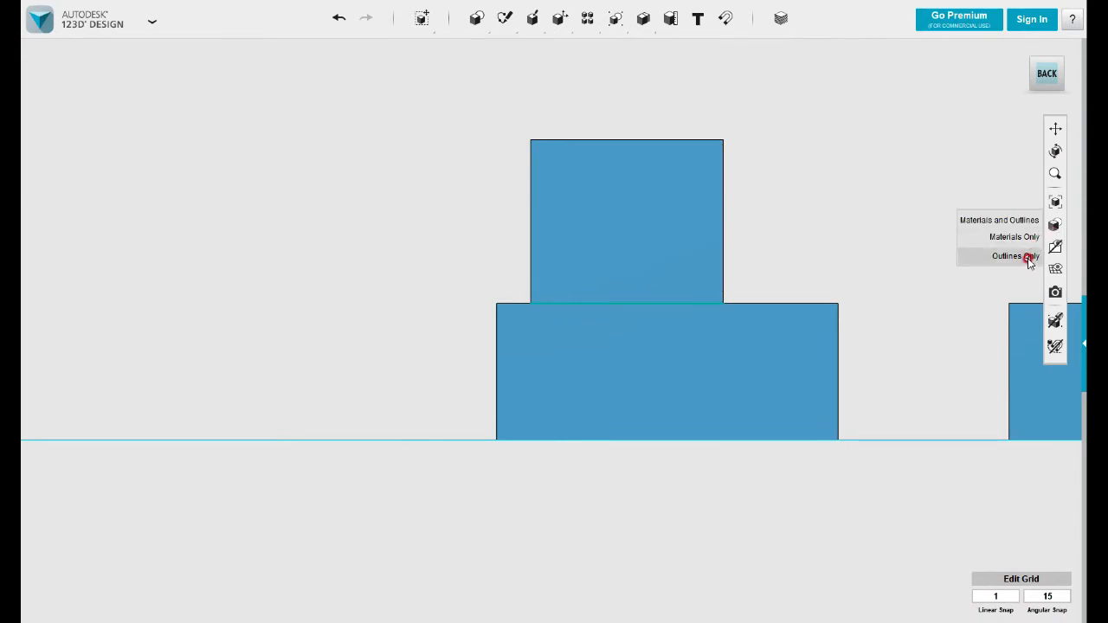
{"action": "left_click", "coordinate": [1029, 257]}
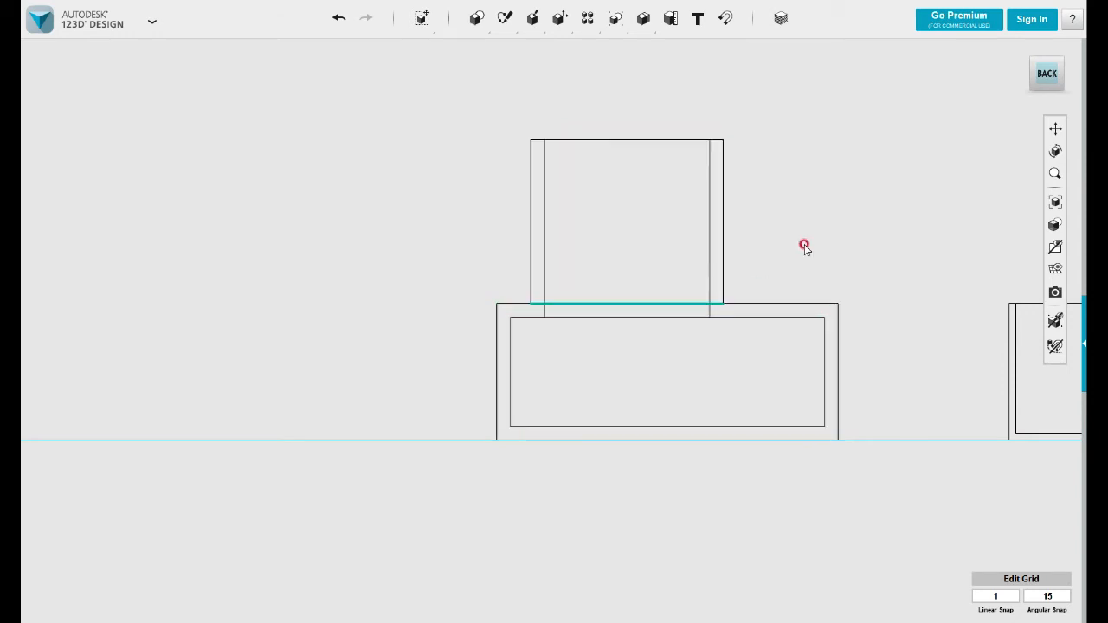
Restore the display to materials and outlines and view both shelled solids together
{"action": "left_click", "coordinate": [1054, 224]}
{"action": "left_click", "coordinate": [975, 223]}
{"action": "right_click_drag", "start_coordinate": [784, 224], "coordinate": [820, 283]}
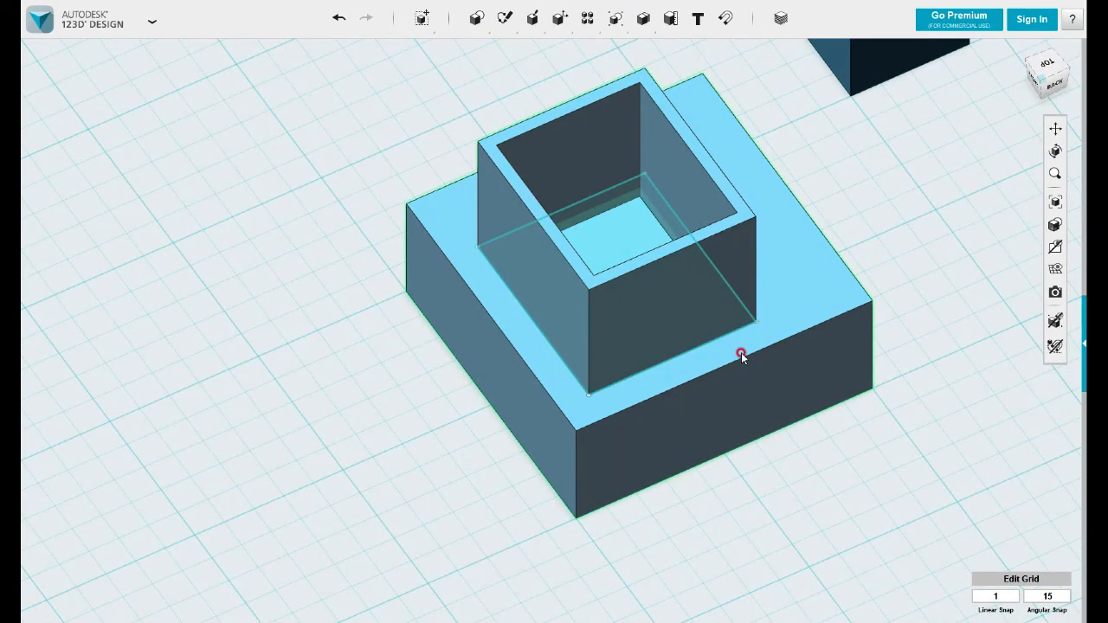
{"action": "scroll", "coordinate": [741, 353], "scroll_direction": "down", "scroll_amount": 5}
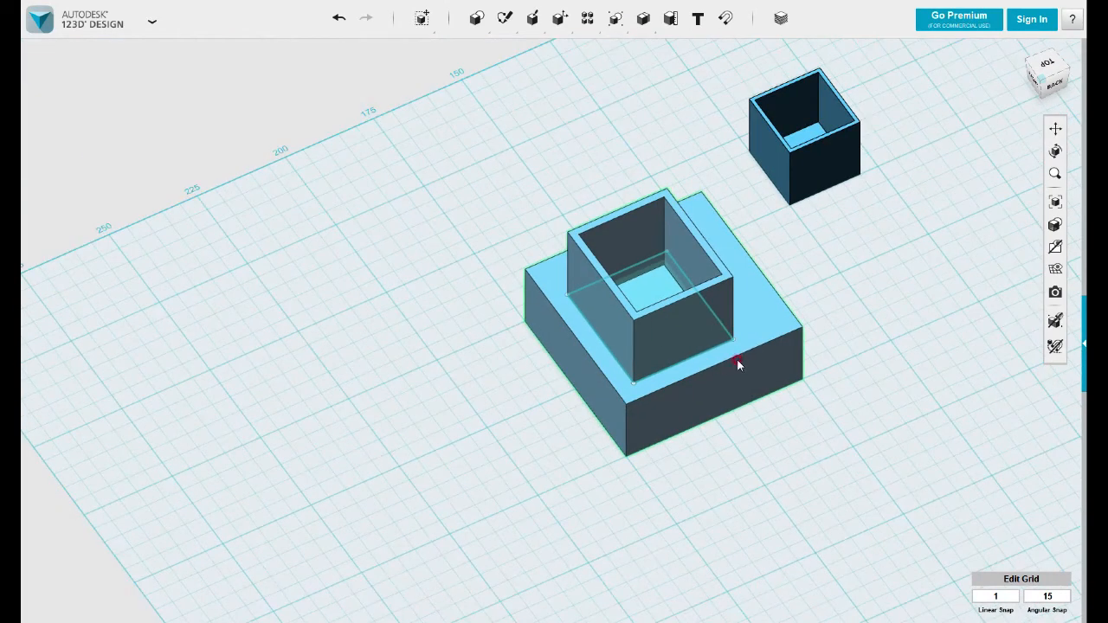
{"action": "middle_click_drag", "start_coordinate": [789, 323], "coordinate": [592, 314]}
{"action": "scroll", "coordinate": [623, 300], "scroll_direction": "down", "scroll_amount": 2}
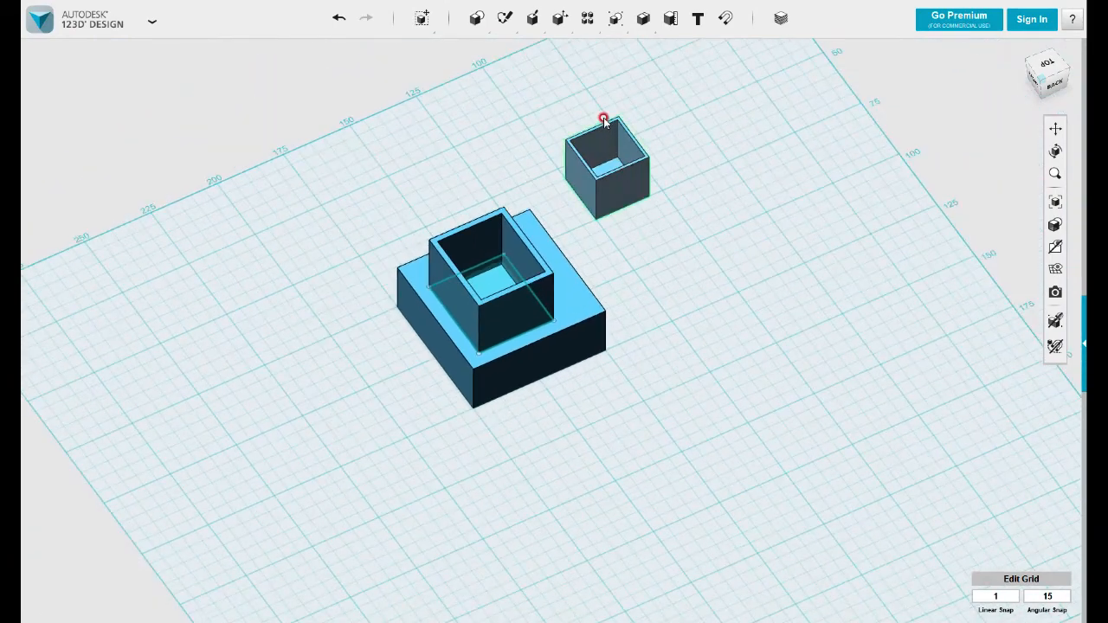
Show the empty grid of the new design from the top, with the whole grid in view
{"action": "mouse_move", "coordinate": [548, 24]}
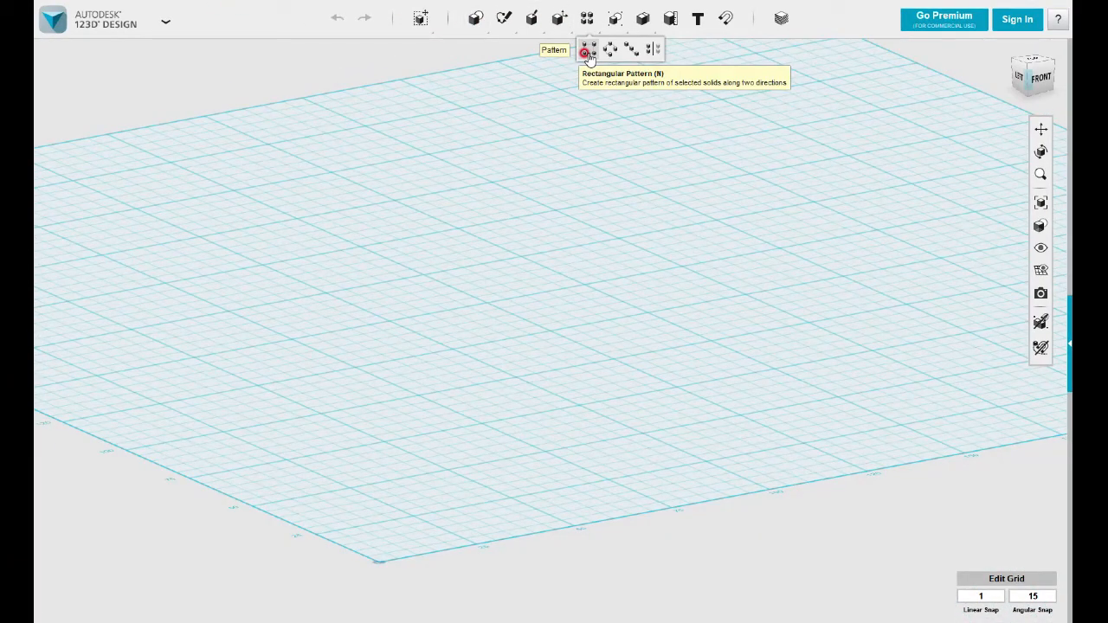
{"action": "scroll", "coordinate": [960, 144], "scroll_direction": "up", "scroll_amount": 5}
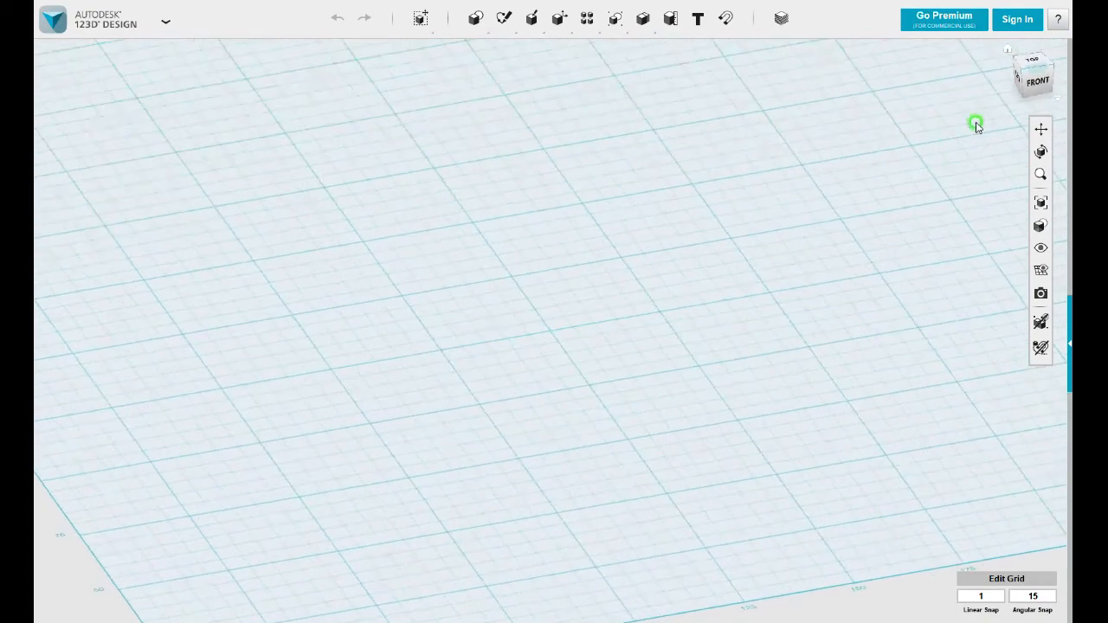
{"action": "left_click", "coordinate": [1034, 60]}
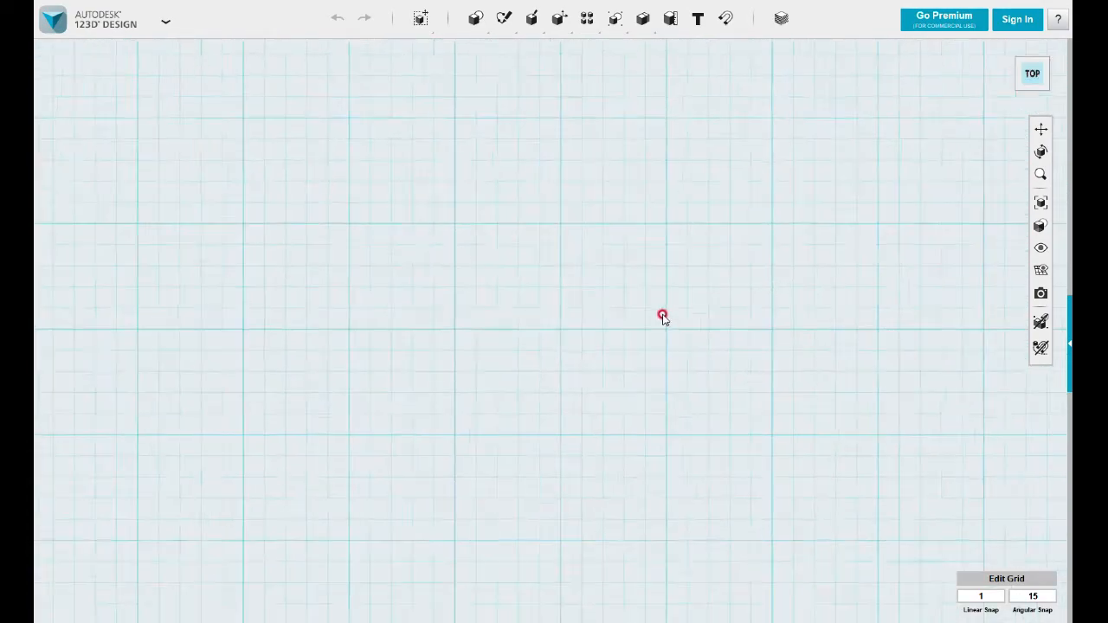
{"action": "scroll", "coordinate": [740, 339], "scroll_direction": "down", "scroll_amount": 2}
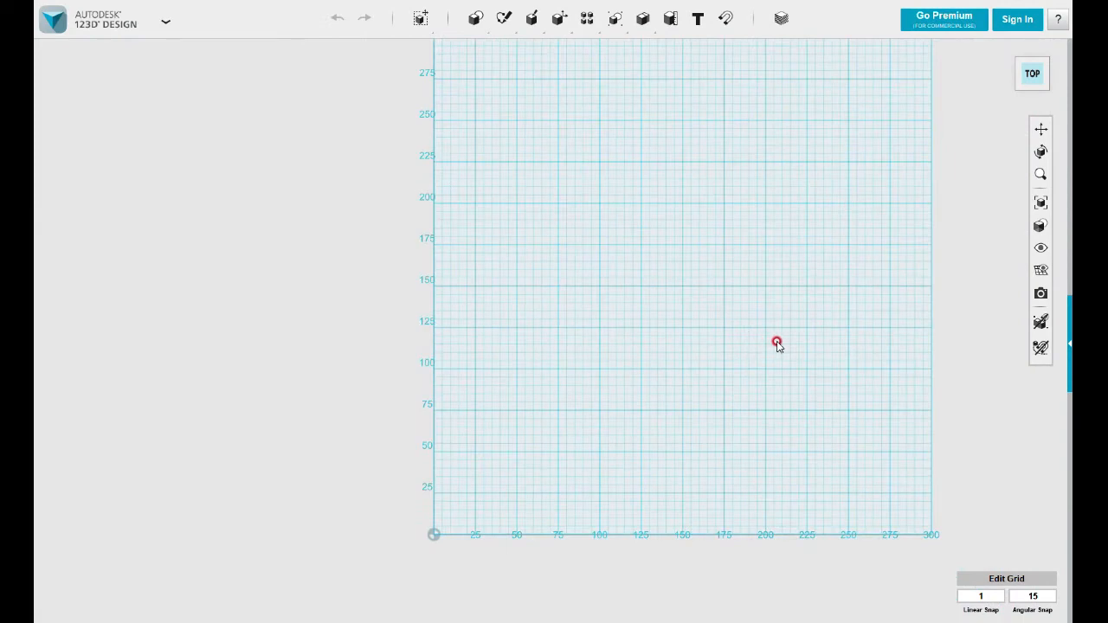
{"action": "scroll", "coordinate": [776, 344], "scroll_direction": "down", "scroll_amount": 1}
{"action": "middle_click_drag", "start_coordinate": [766, 328], "coordinate": [505, 340]}
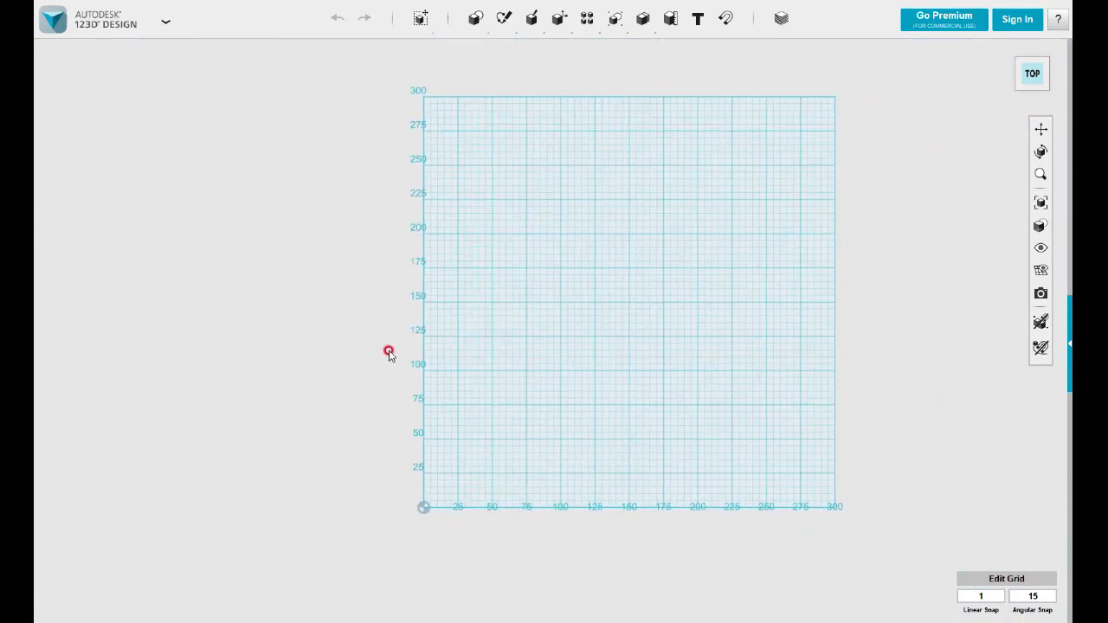
{"action": "scroll", "coordinate": [511, 350], "scroll_direction": "up", "scroll_amount": 1}
{"action": "scroll", "coordinate": [512, 354], "scroll_direction": "down", "scroll_amount": 1}
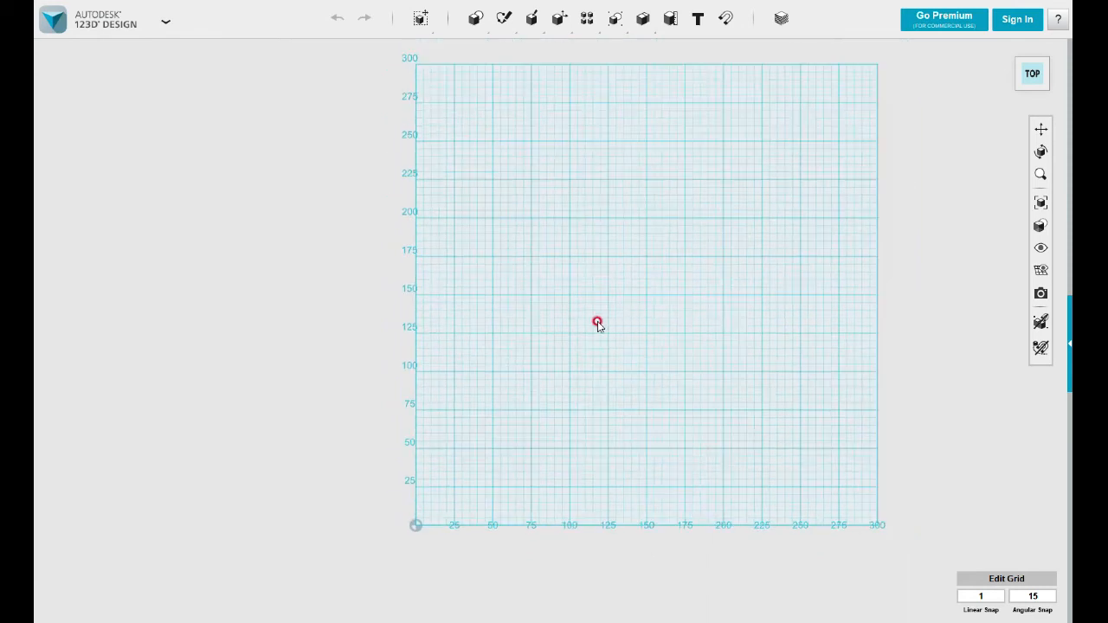
{"action": "middle_click_drag", "start_coordinate": [508, 335], "coordinate": [168, 364]}
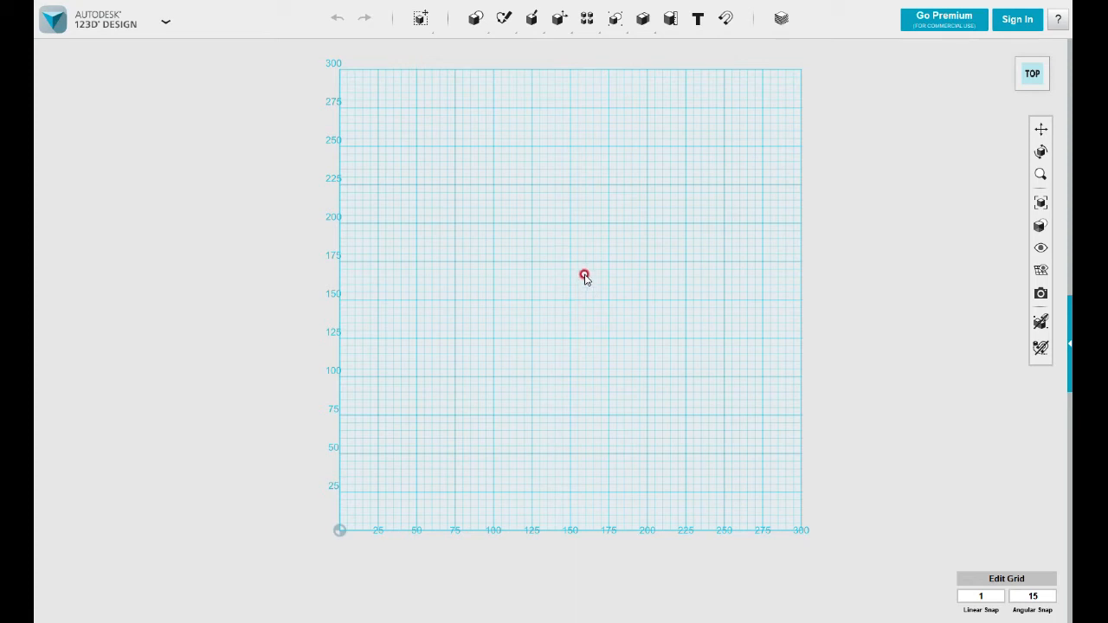
Sketch a 25 × 25 mm square on the grid with its upper-left corner at 50, 250
{"action": "mouse_move", "coordinate": [585, 26]}
{"action": "mouse_move", "coordinate": [503, 19]}
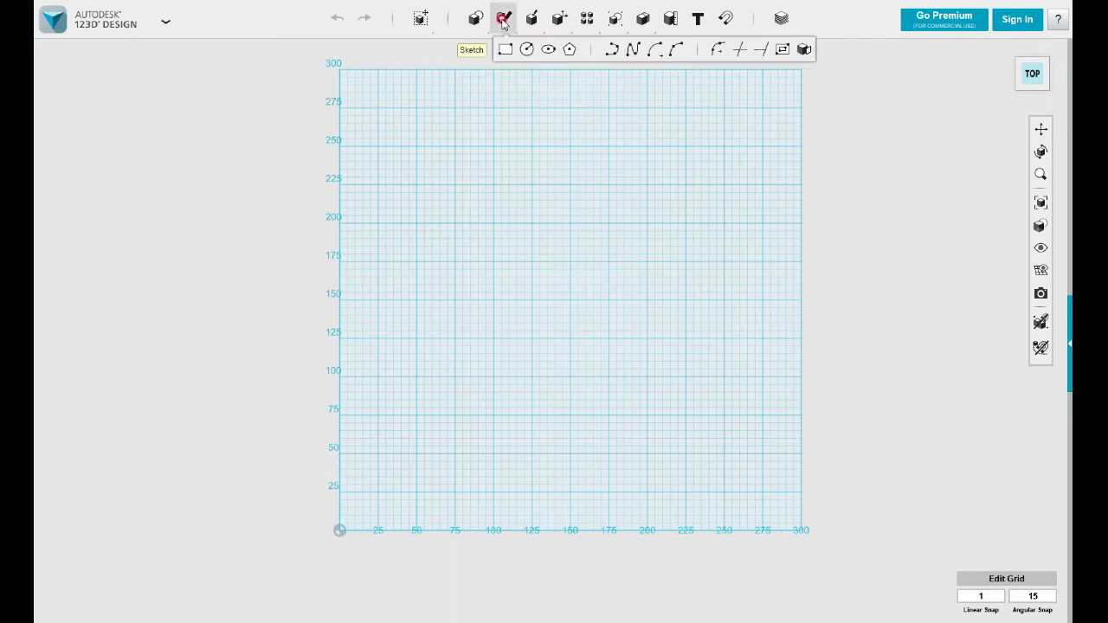
{"action": "left_click", "coordinate": [442, 162]}
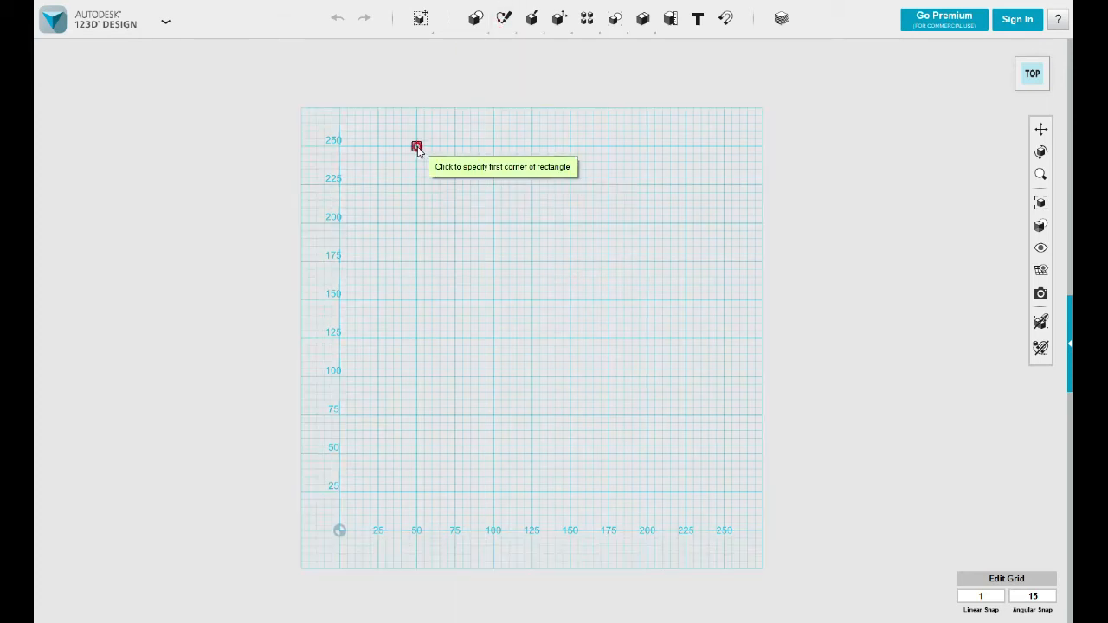
{"action": "left_click", "coordinate": [416, 147]}
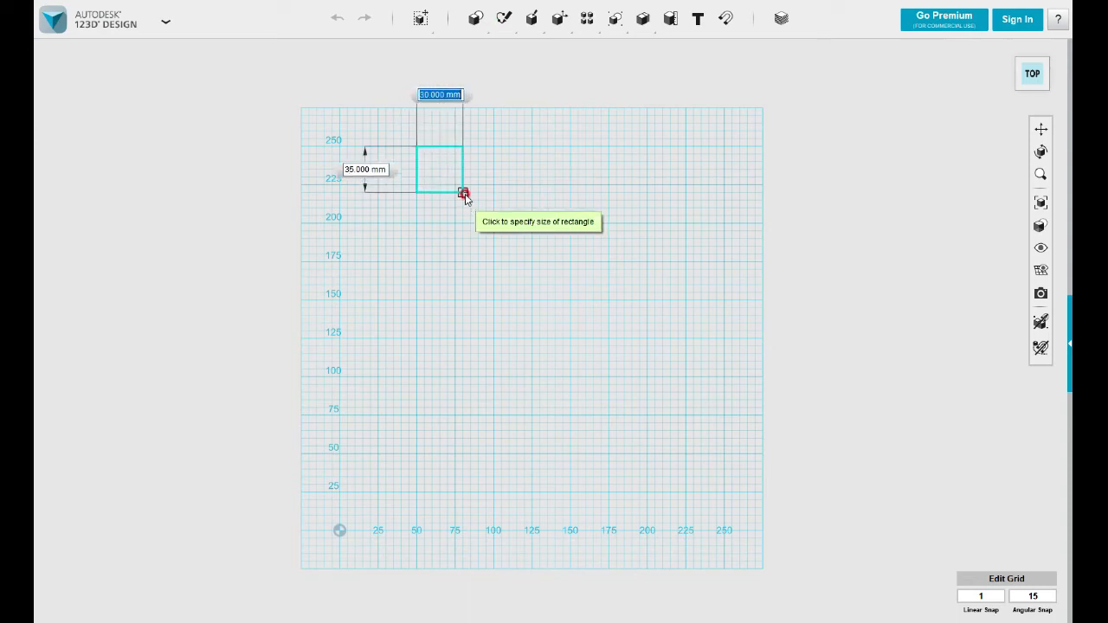
{"action": "scroll", "coordinate": [485, 189], "scroll_direction": "up", "scroll_amount": 5}
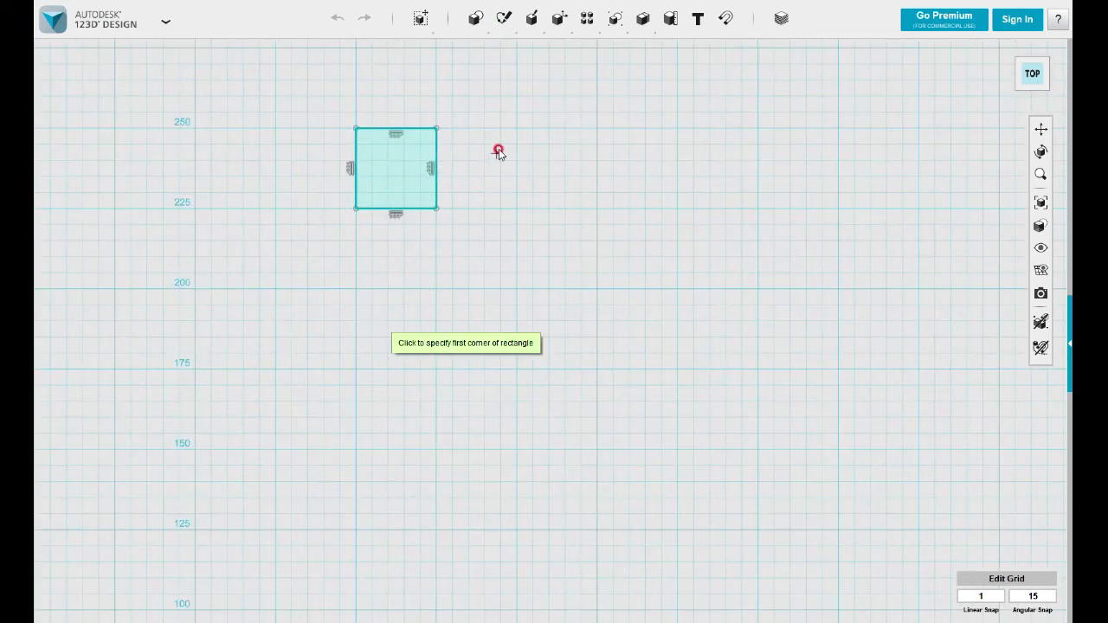
Add three more 25 × 25 mm squares to the same sketch in a row, leaving 25 mm gaps between them
{"action": "left_click", "coordinate": [517, 129]}
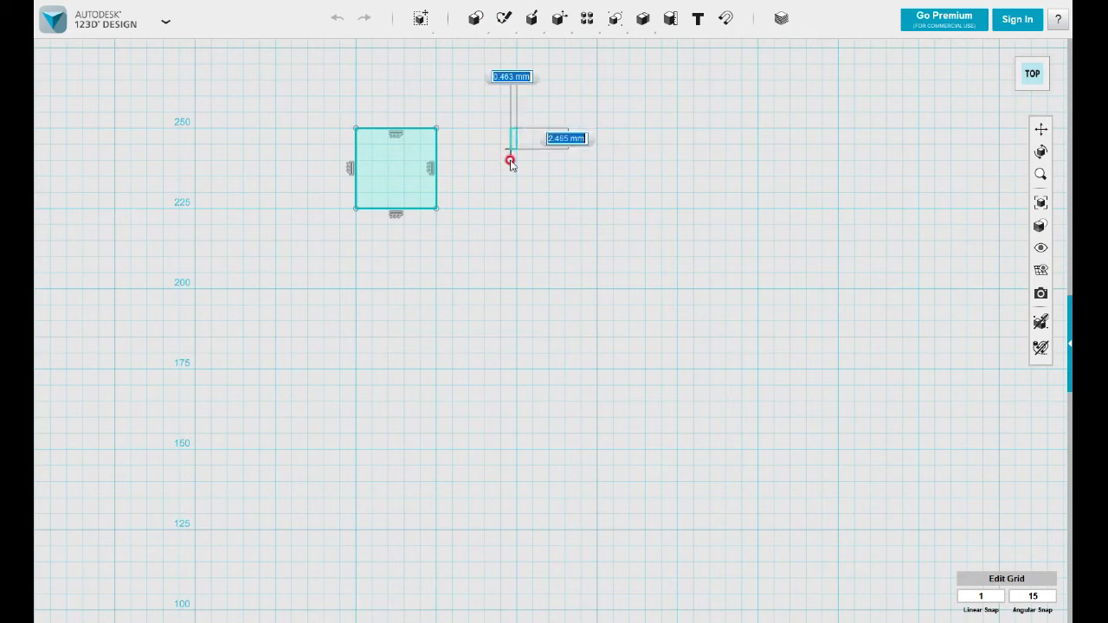
{"action": "left_click", "coordinate": [598, 208]}
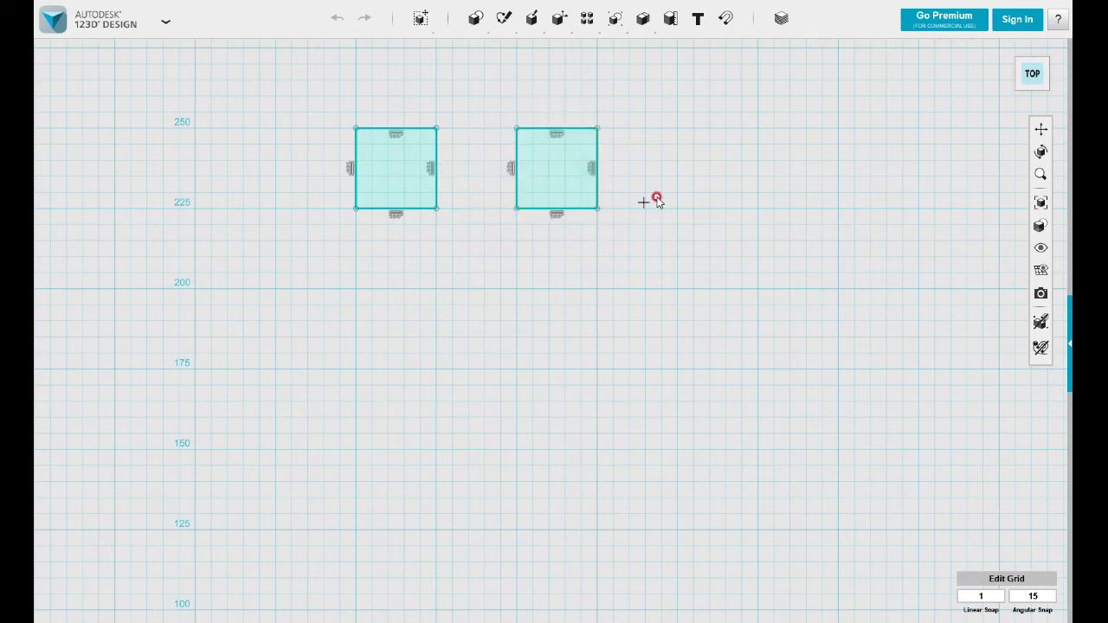
{"action": "left_click", "coordinate": [678, 129]}
{"action": "left_click", "coordinate": [758, 209]}
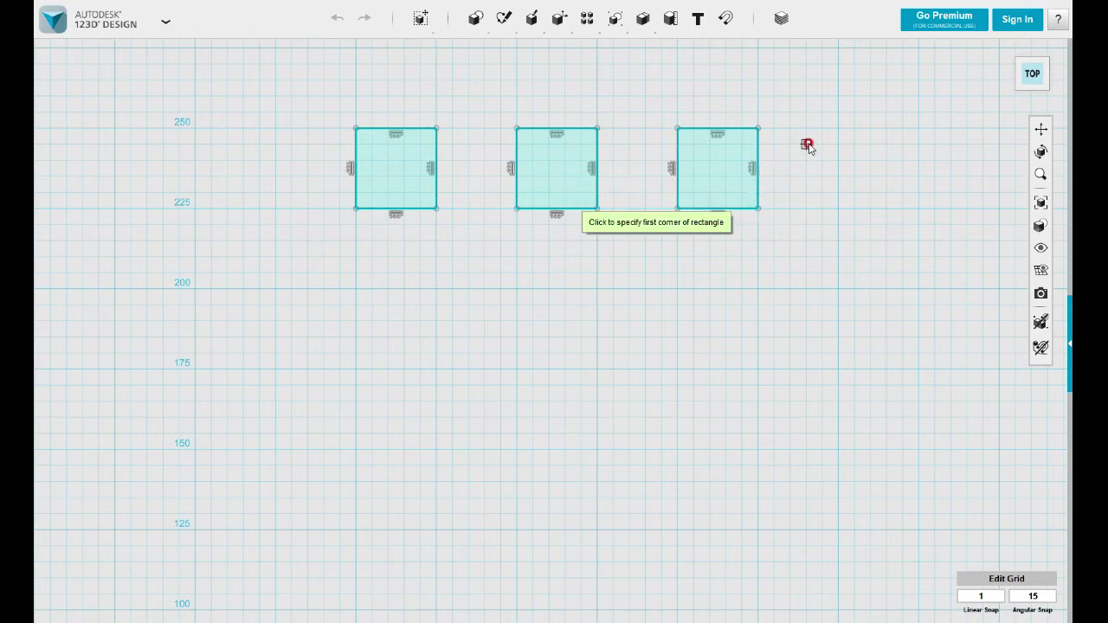
{"action": "left_click", "coordinate": [838, 128]}
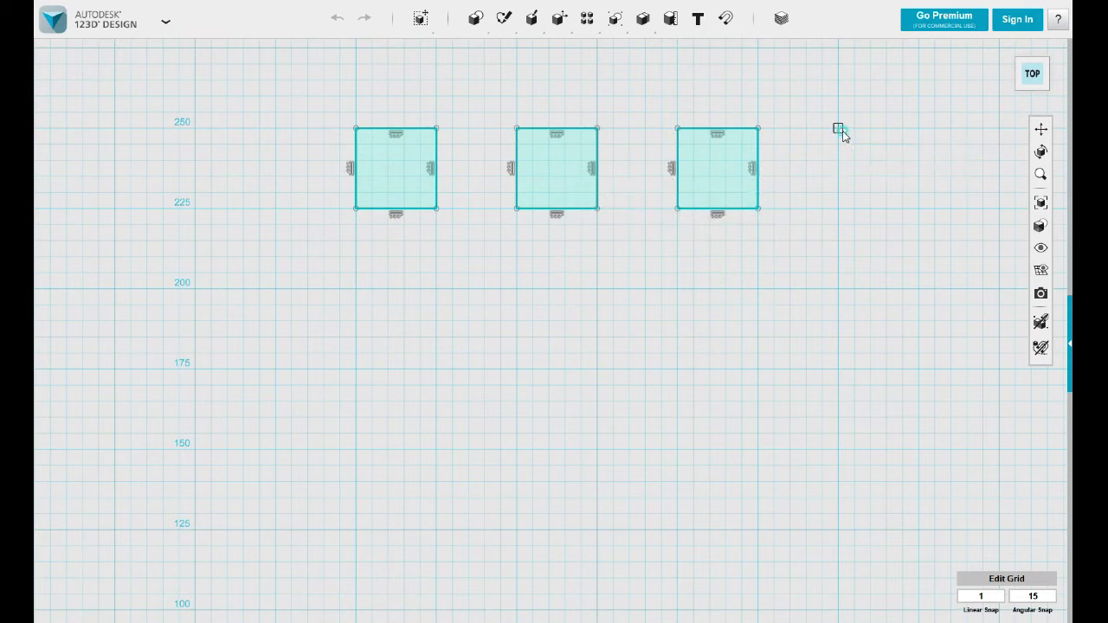
{"action": "left_click", "coordinate": [919, 208]}
{"action": "key", "text": "Escape"}
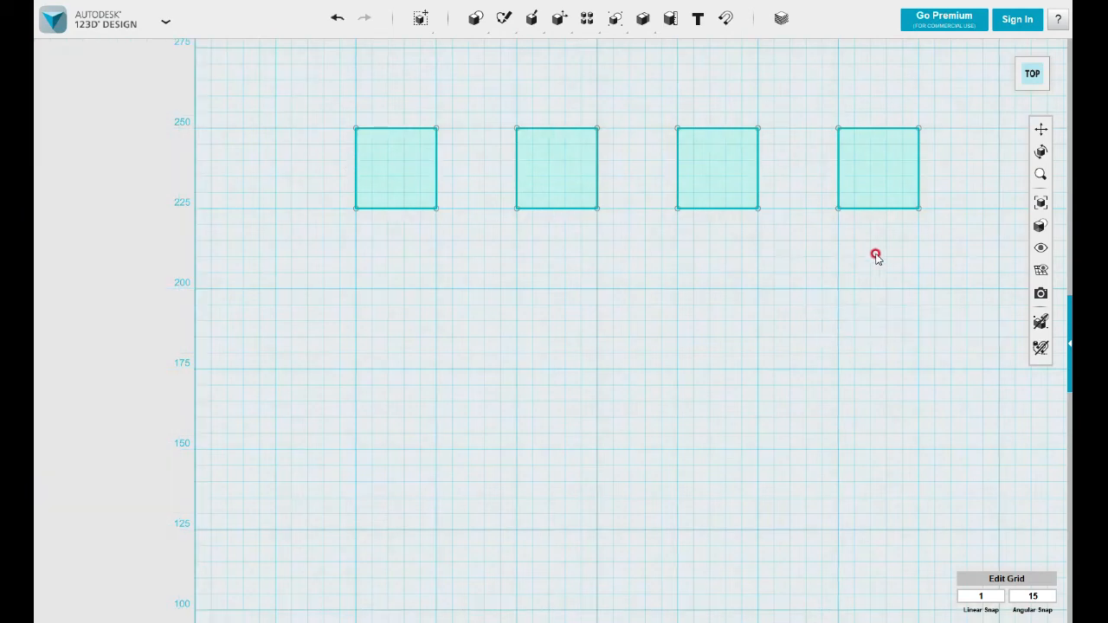
Delete all four sketched squares together and undo the deletion
{"action": "mouse_move", "coordinate": [878, 254]}
{"action": "left_mouse_down"}
{"action": "mouse_move", "coordinate": [850, 173]}
{"action": "mouse_move", "coordinate": [852, 195]}
{"action": "left_mouse_up"}
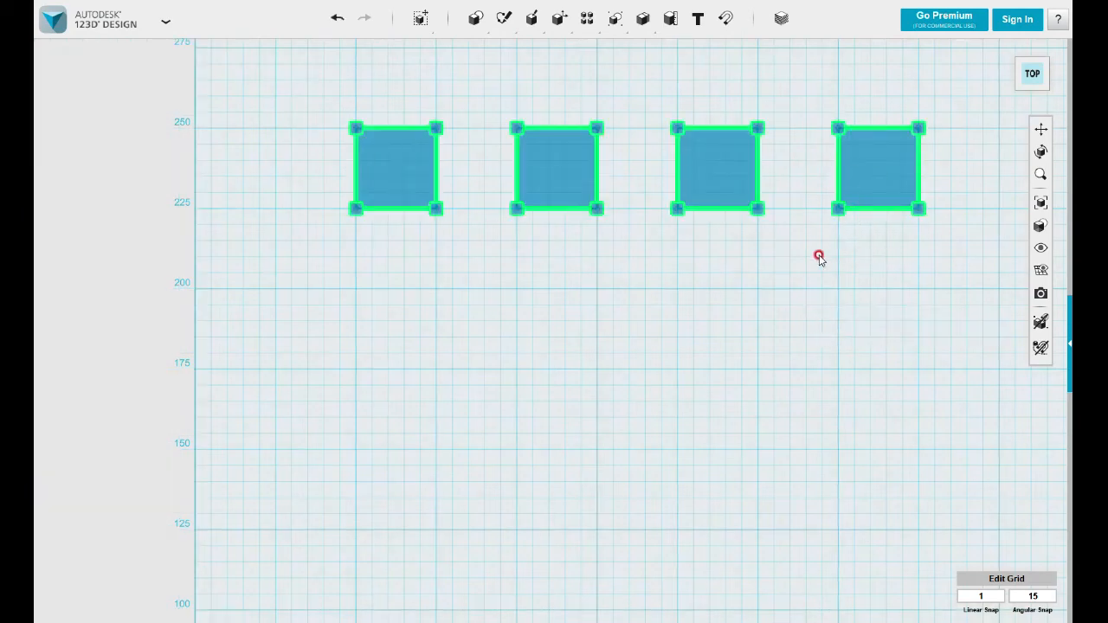
{"action": "middle_click_drag", "start_coordinate": [663, 311], "coordinate": [591, 347]}
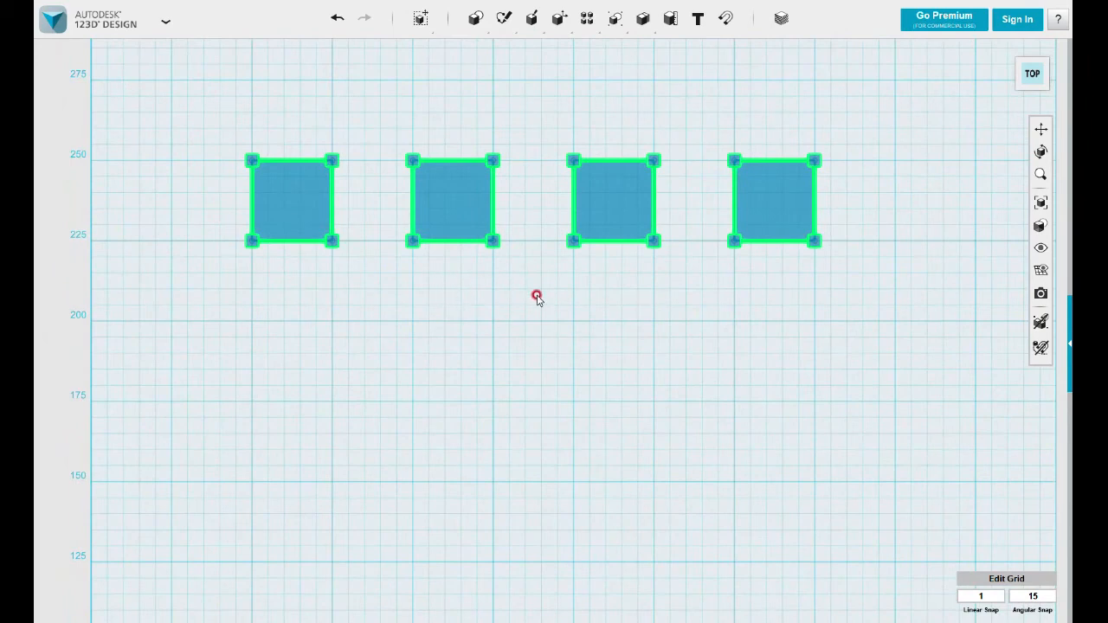
{"action": "key", "text": "Delete"}
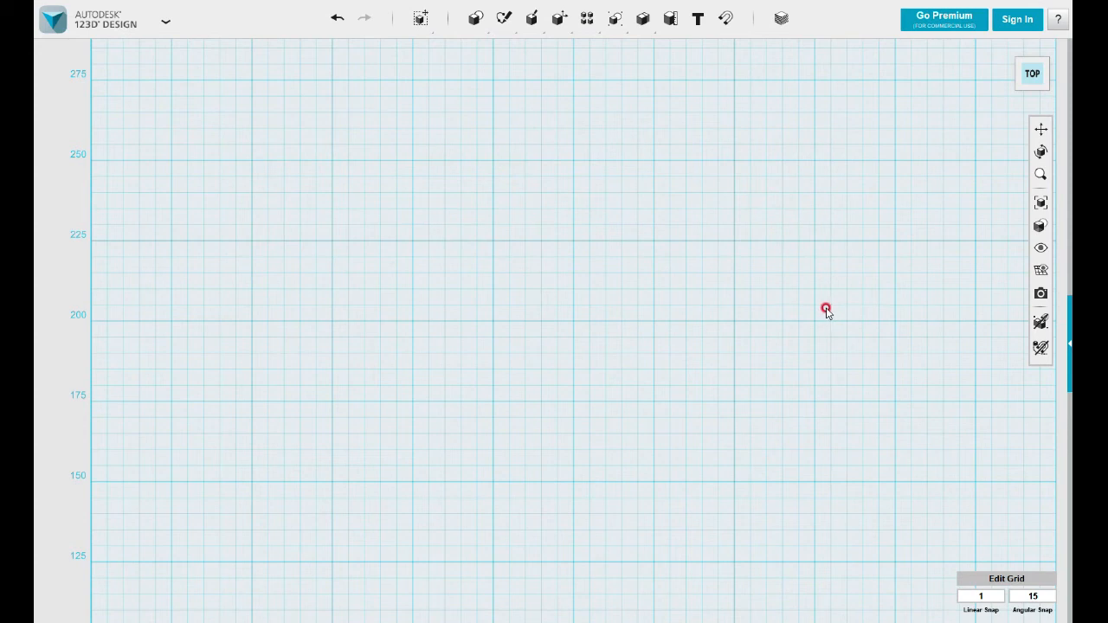
{"action": "key", "text": "ctrl+z"}
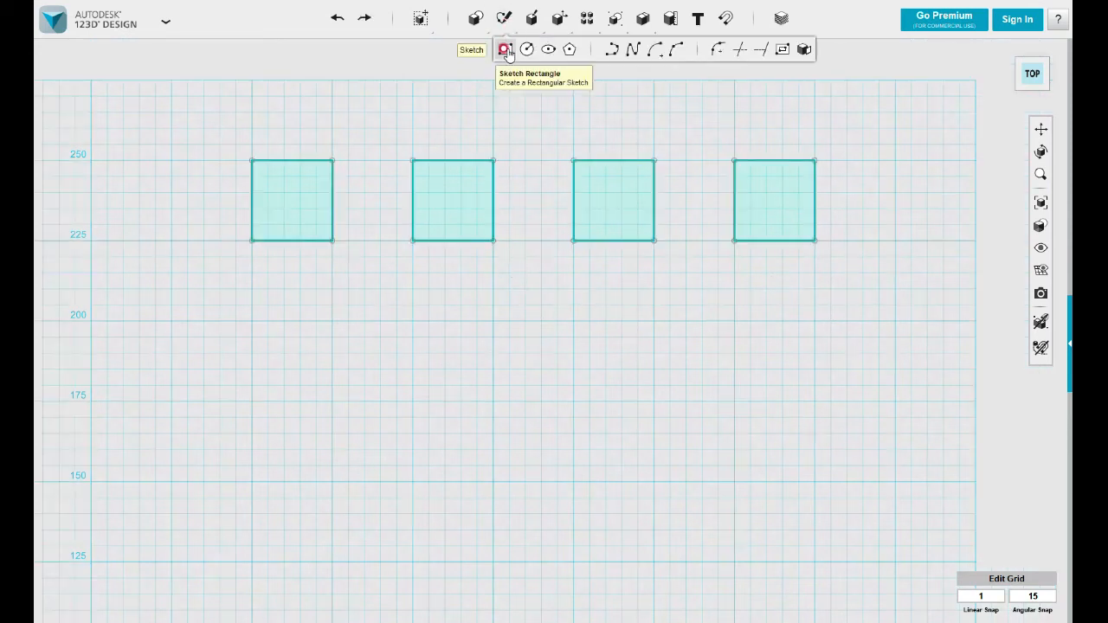
Sketch a separate 25 × 25 mm square below the first row with its upper-left corner at 50, 200
{"action": "left_click", "coordinate": [503, 48]}
{"action": "left_click", "coordinate": [435, 162]}
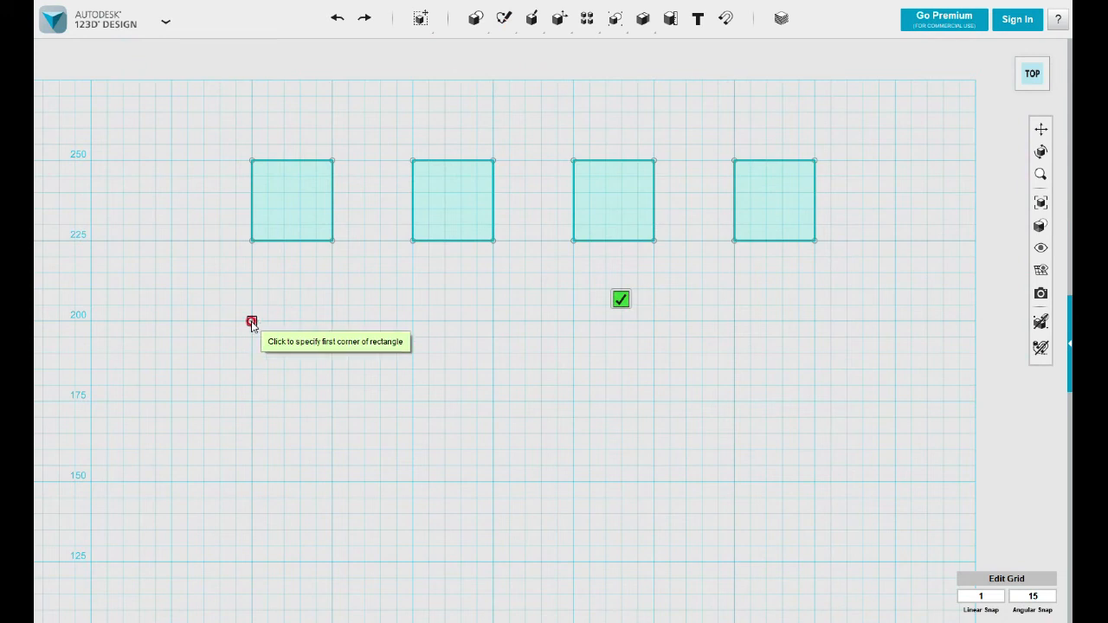
{"action": "left_click", "coordinate": [251, 322]}
{"action": "left_click", "coordinate": [334, 403]}
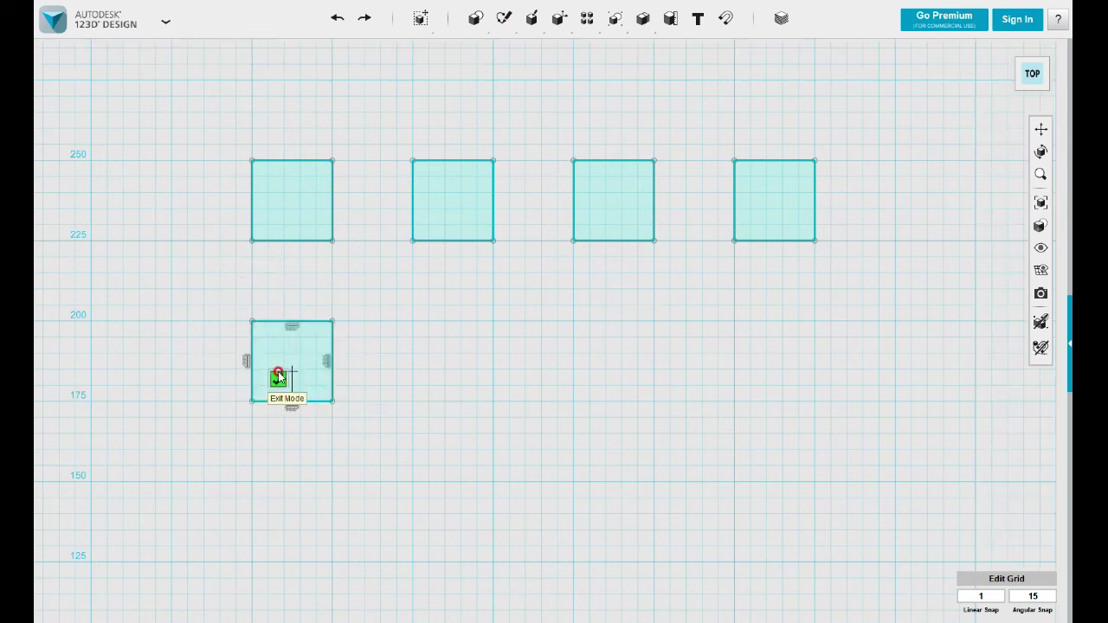
{"action": "left_click", "coordinate": [278, 376]}
Sketch the second row's second 25 × 25 mm square as its own sketch, with its upper-left corner at 100, 200
{"action": "mouse_move", "coordinate": [537, 19]}
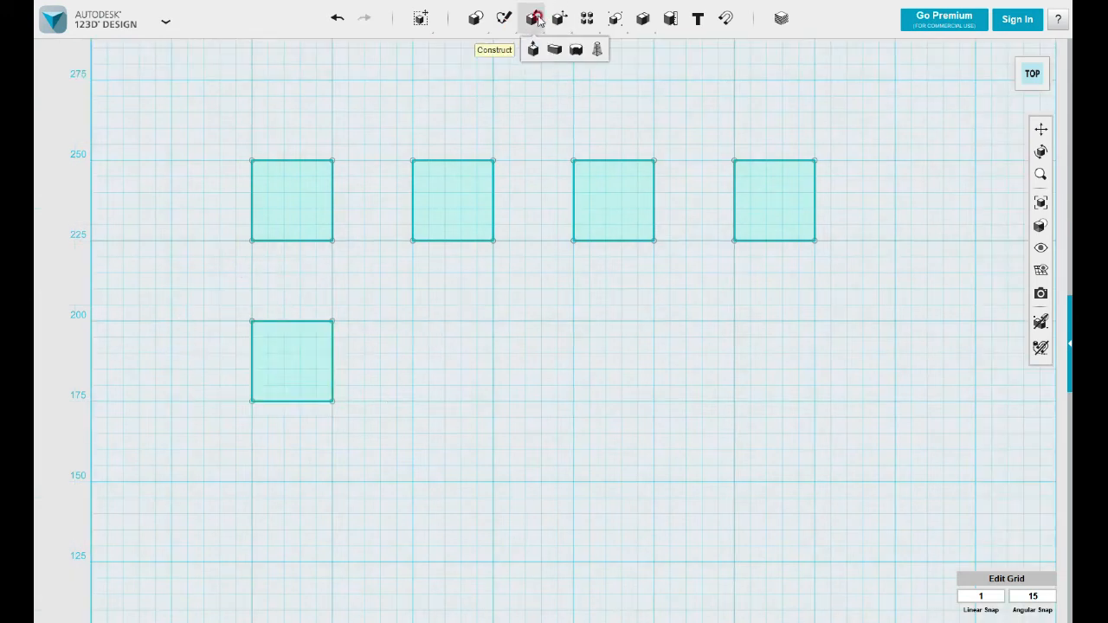
{"action": "left_click", "coordinate": [494, 47]}
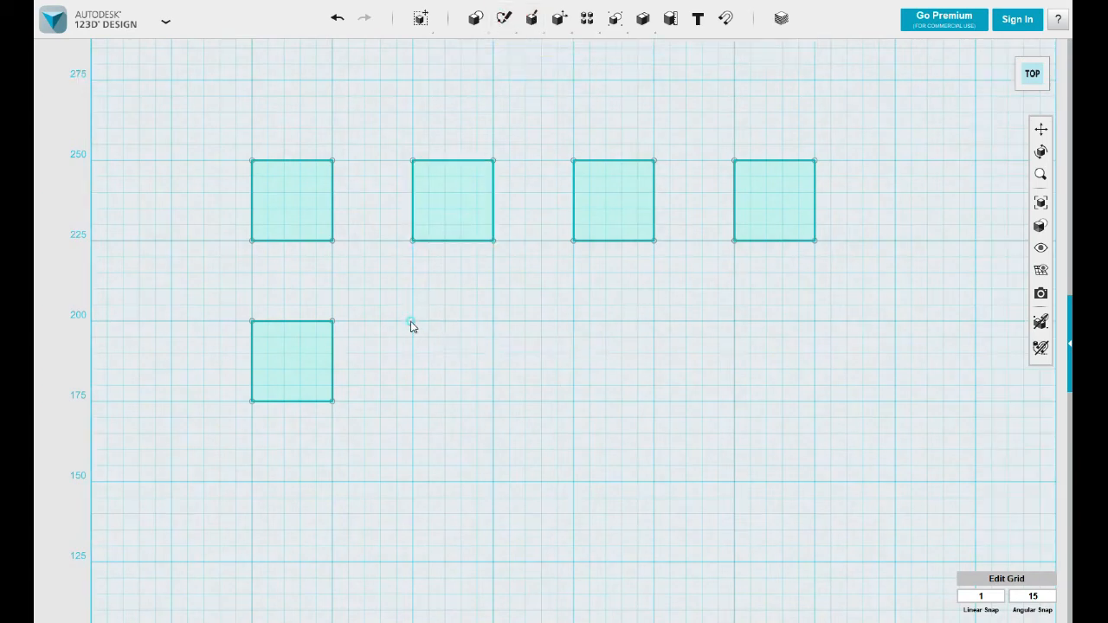
{"action": "left_click", "coordinate": [411, 322]}
{"action": "left_click", "coordinate": [413, 321]}
{"action": "left_click", "coordinate": [493, 401]}
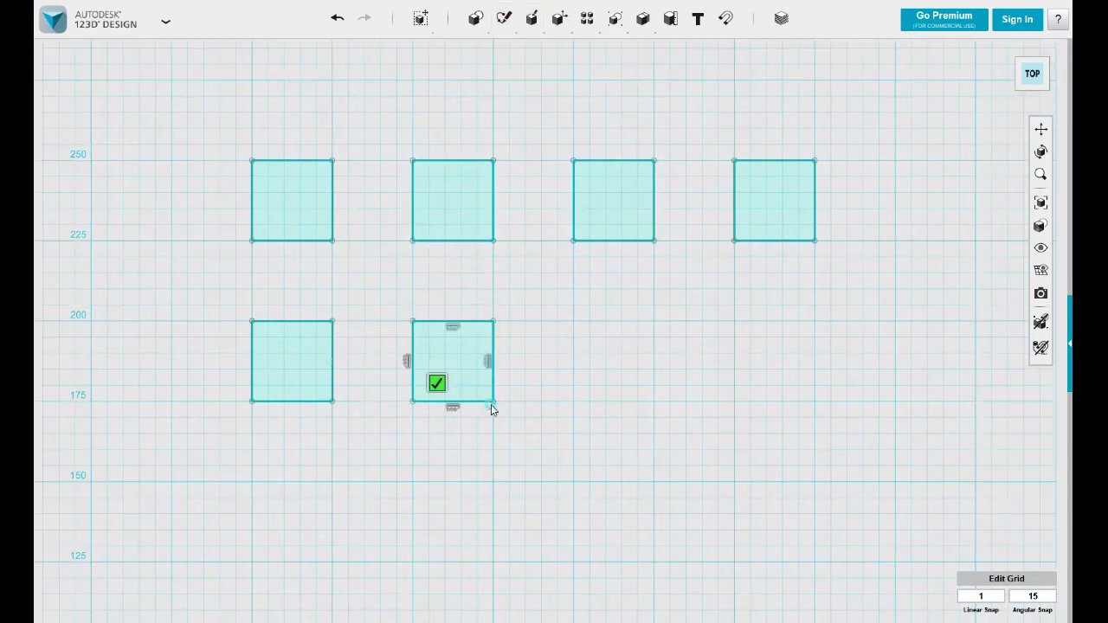
{"action": "left_click", "coordinate": [436, 384]}
Add a third 25 × 25 mm square to the second row as its own sketch, with its upper-left corner at 150, 200
{"action": "mouse_move", "coordinate": [509, 21]}
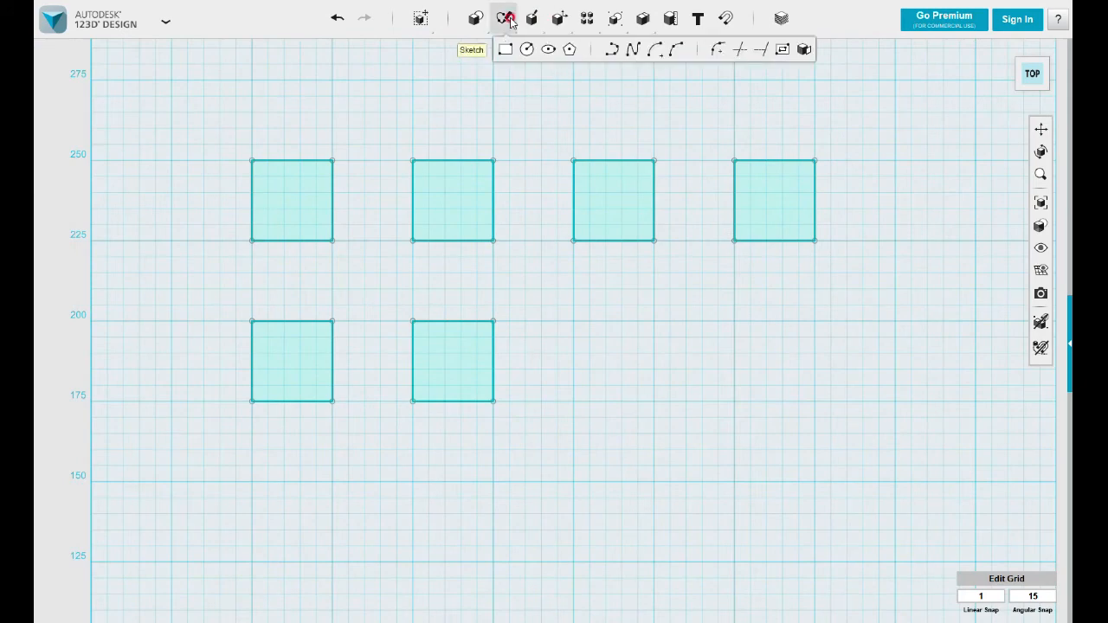
{"action": "left_click", "coordinate": [506, 49]}
{"action": "left_click", "coordinate": [574, 321]}
{"action": "left_click", "coordinate": [574, 323]}
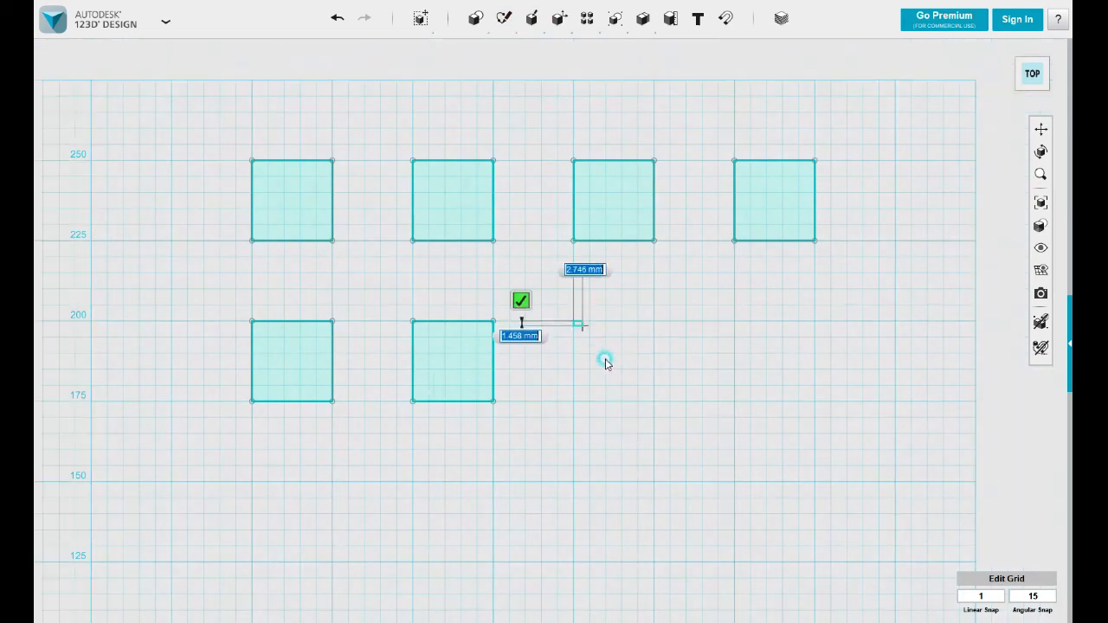
{"action": "left_click", "coordinate": [655, 402]}
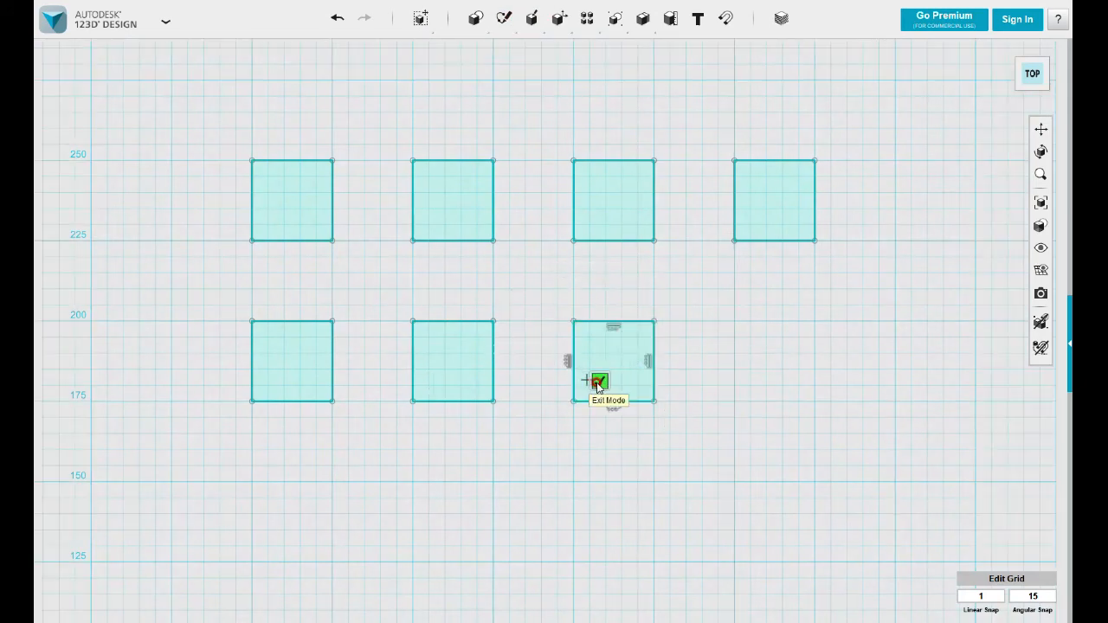
{"action": "left_click", "coordinate": [597, 381]}
Complete the second row with a fourth separately sketched 25 × 25 mm square, its upper-left corner at 200, 200
{"action": "mouse_move", "coordinate": [504, 19]}
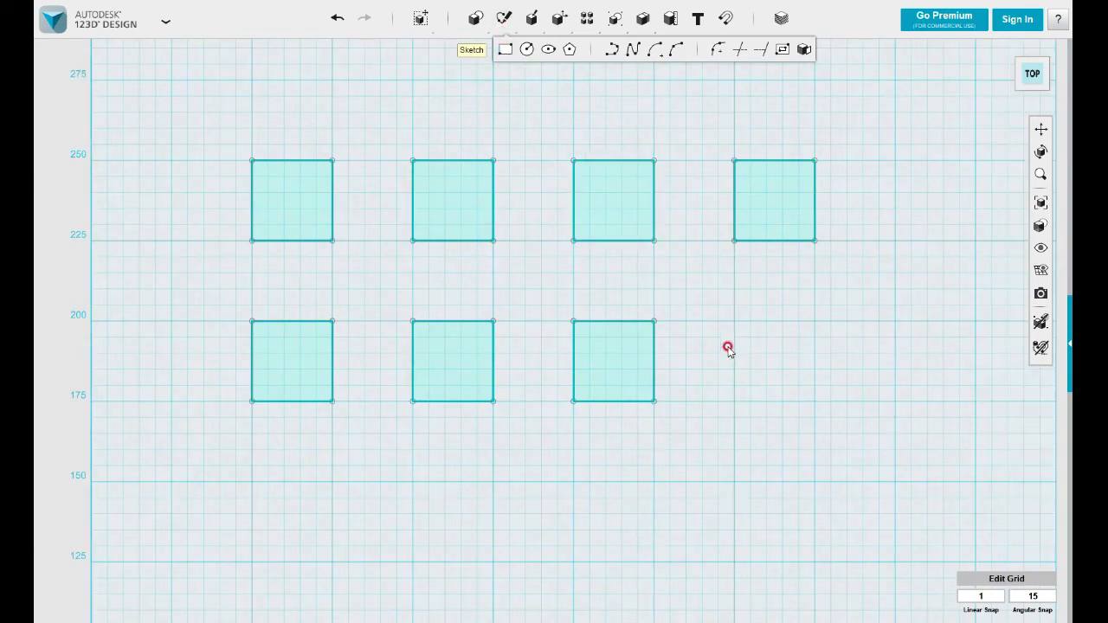
{"action": "left_click", "coordinate": [734, 321]}
{"action": "left_click", "coordinate": [734, 322]}
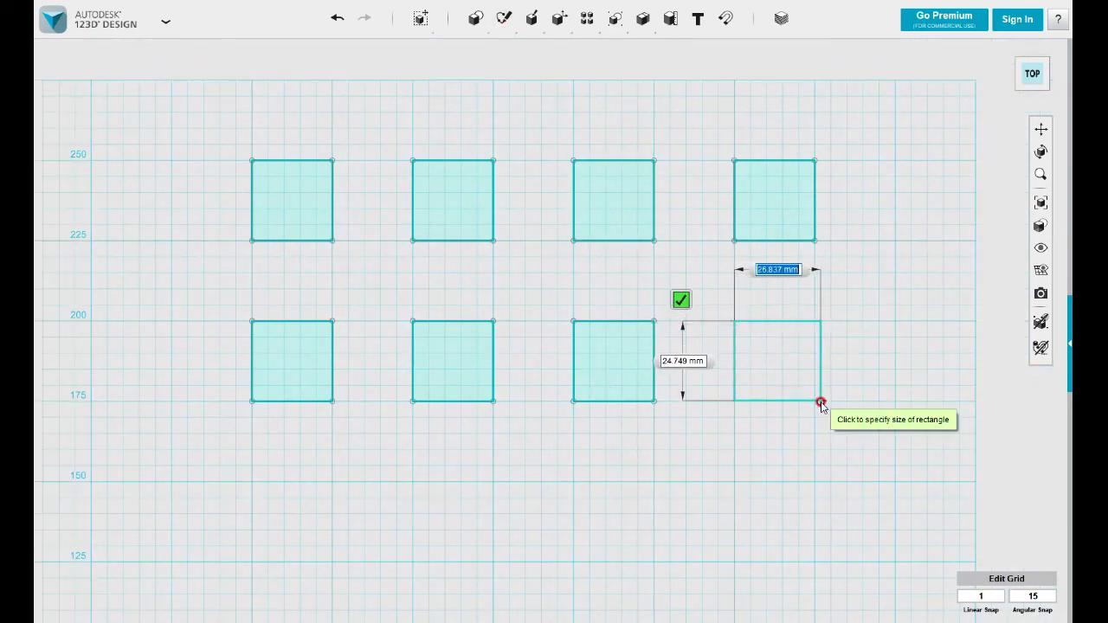
{"action": "left_click", "coordinate": [815, 401]}
{"action": "left_click", "coordinate": [764, 381]}
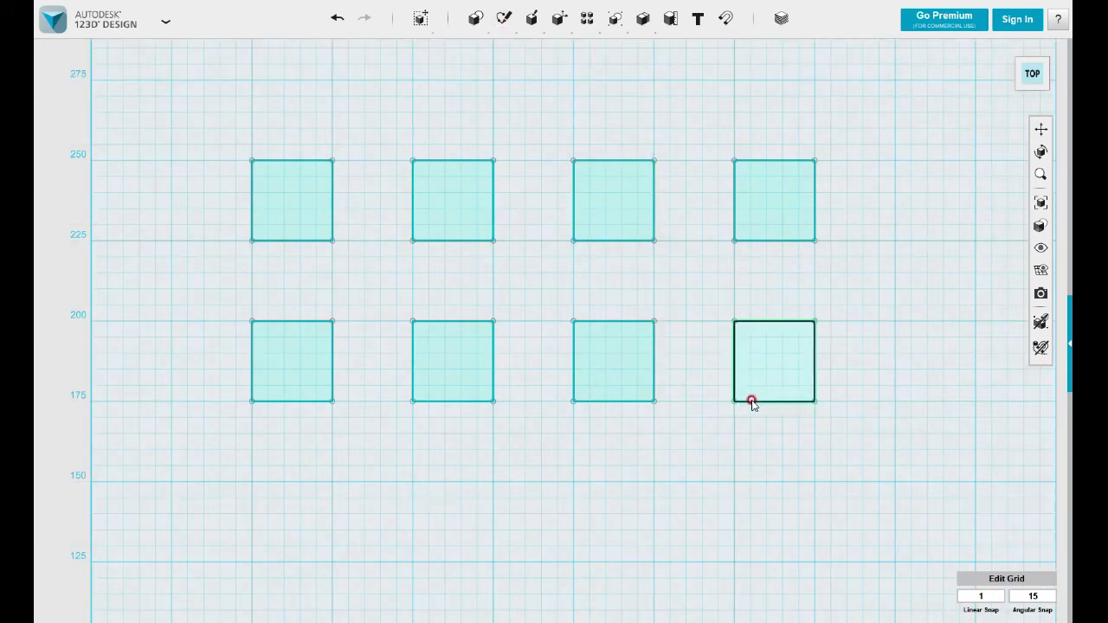
Delete the second row's squares one at a time, starting with the fourth and continuing with the third and second
{"action": "left_click_drag", "start_coordinate": [807, 436], "coordinate": [719, 327]}
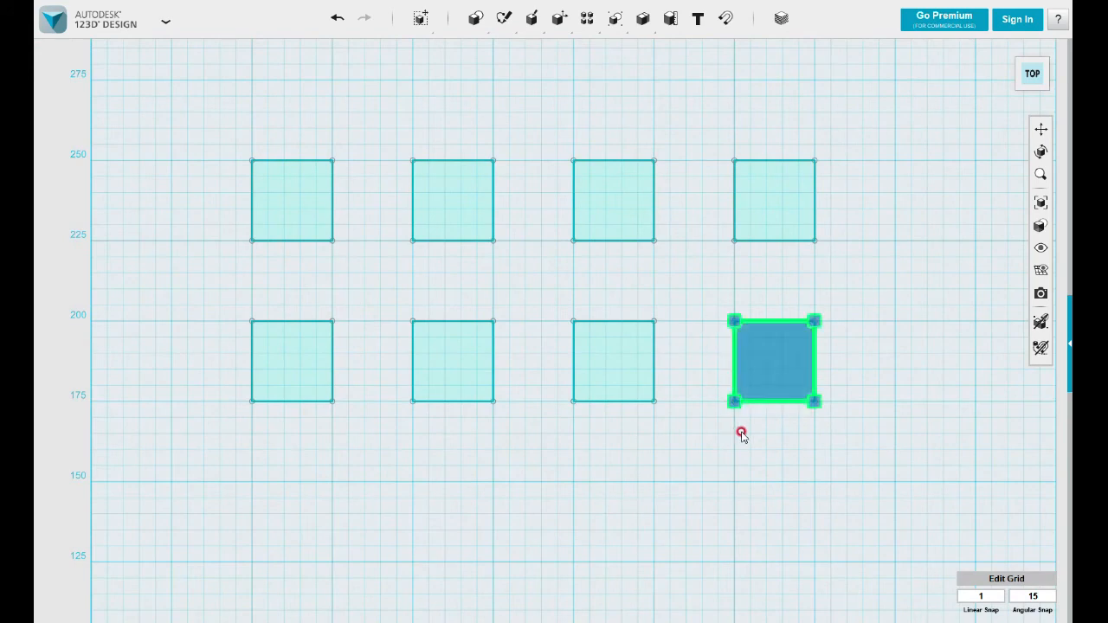
{"action": "key", "text": "Delete"}
{"action": "left_click", "coordinate": [590, 348]}
{"action": "key", "text": "Delete"}
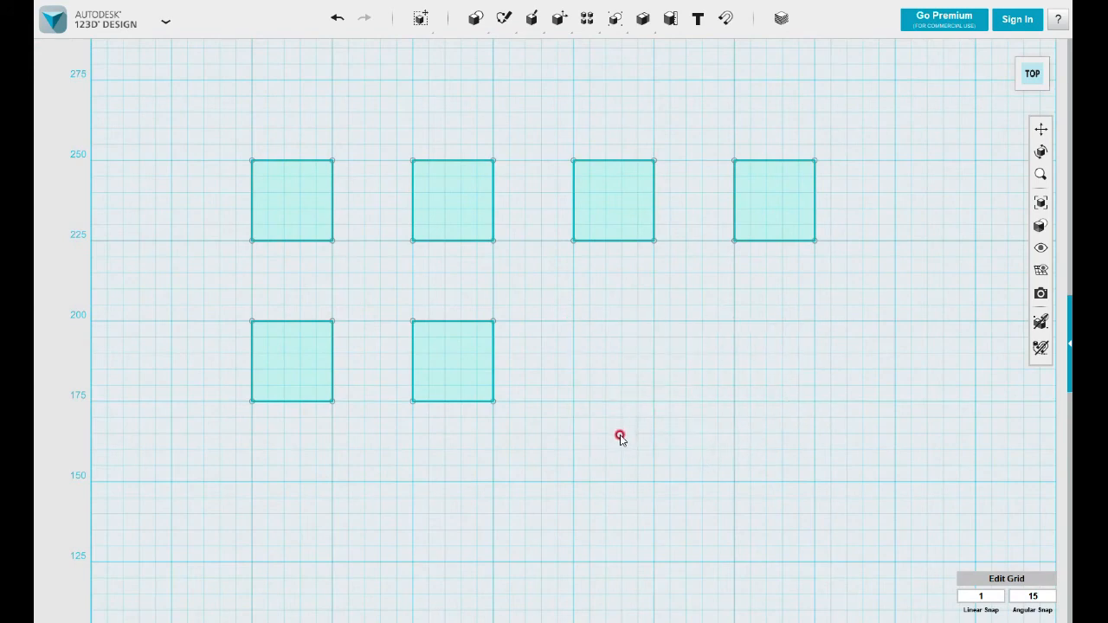
{"action": "left_click", "coordinate": [447, 349]}
{"action": "key", "text": "Delete"}
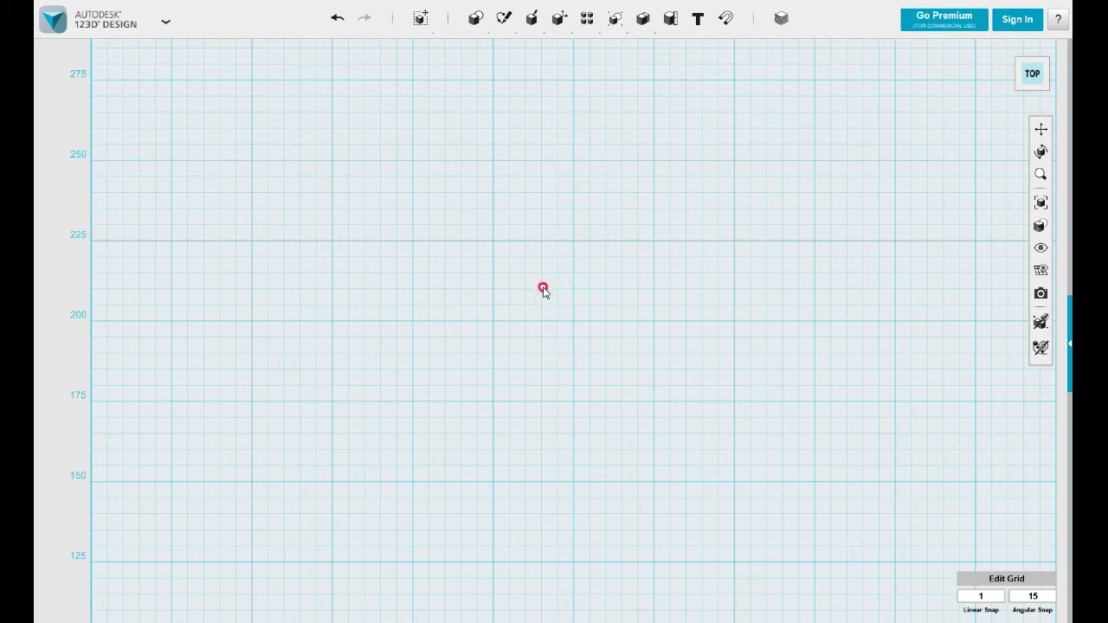
Undo the last deletion, then delete all remaining squares together to clear the grid
{"action": "key", "text": "ctrl+z"}
{"action": "key", "text": "ctrl+a"}
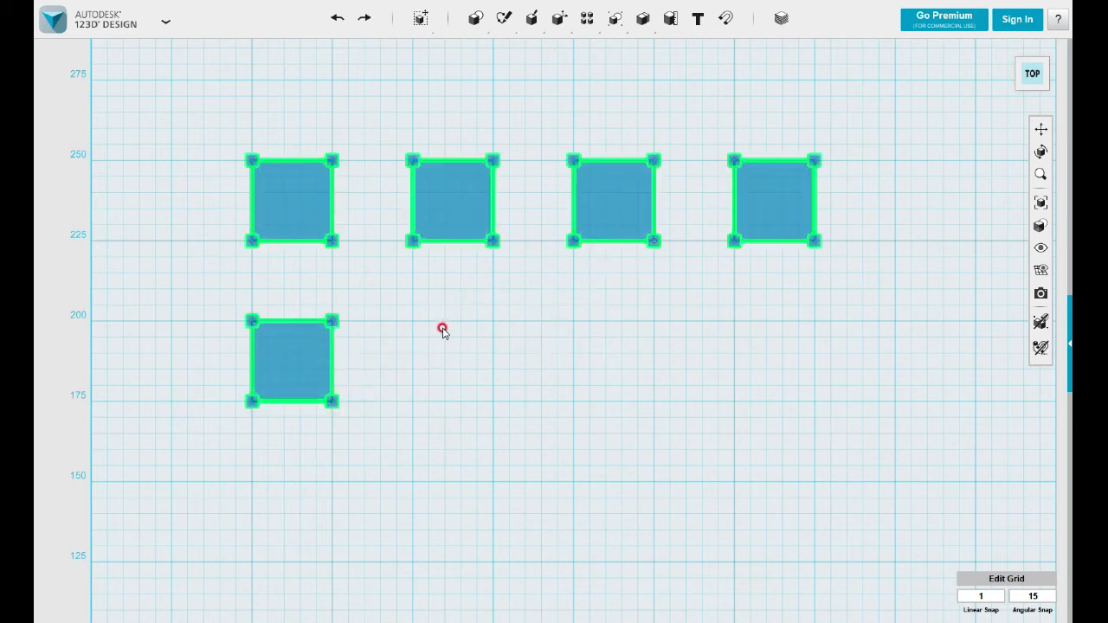
{"action": "key", "text": "Delete"}
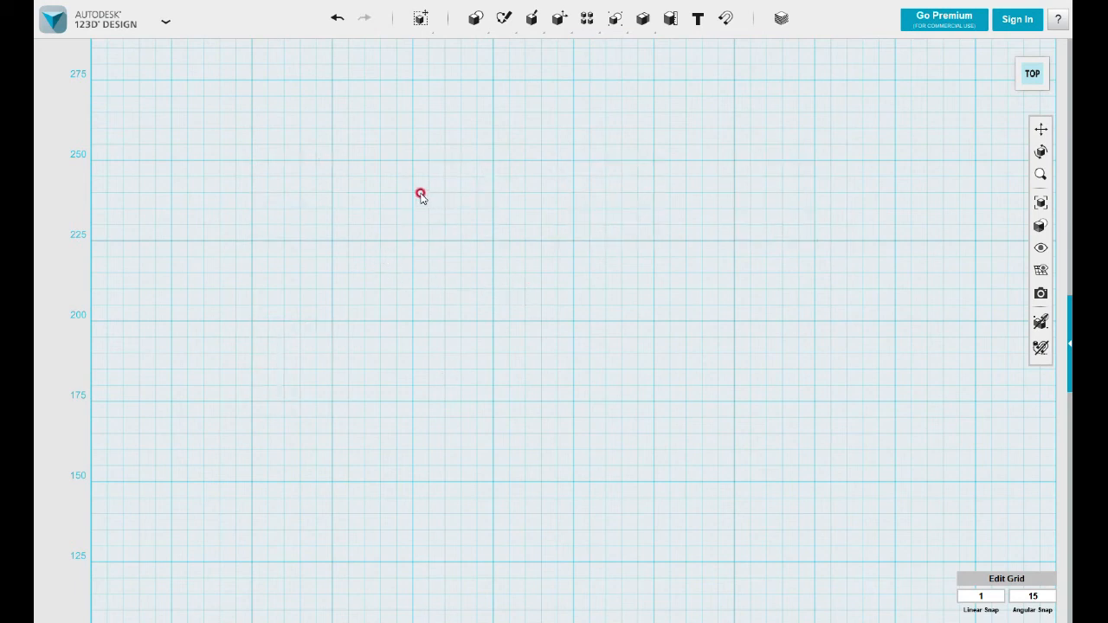
Sketch a single 25 × 25 mm square on the grid with its upper-left corner at 50, 250
{"action": "mouse_move", "coordinate": [504, 19]}
{"action": "left_click", "coordinate": [504, 49]}
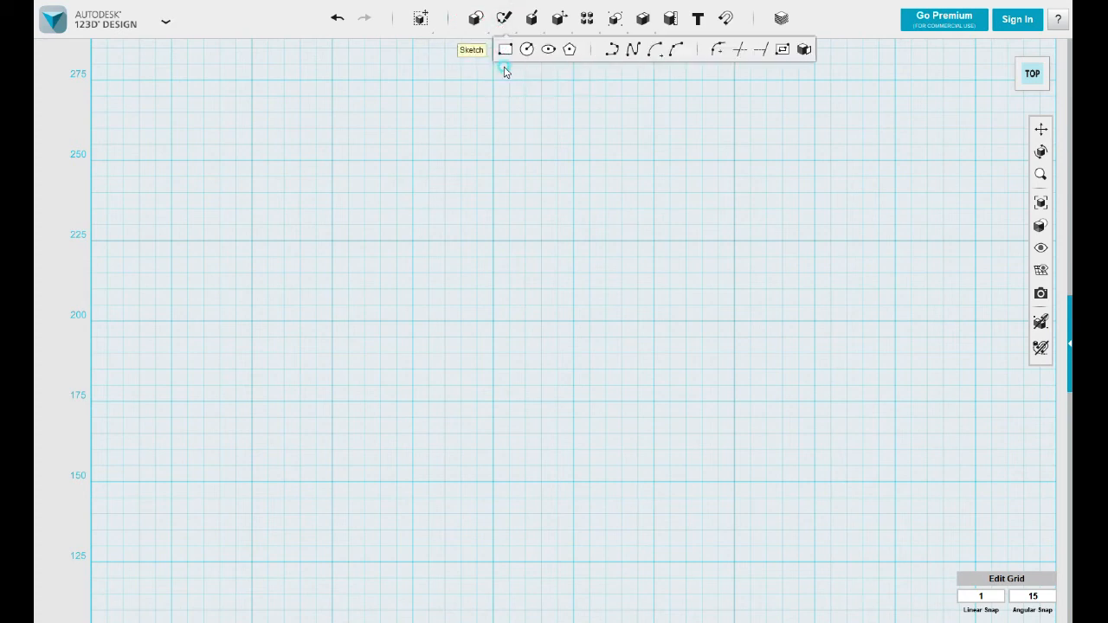
{"action": "left_click", "coordinate": [251, 161]}
{"action": "left_click", "coordinate": [251, 161]}
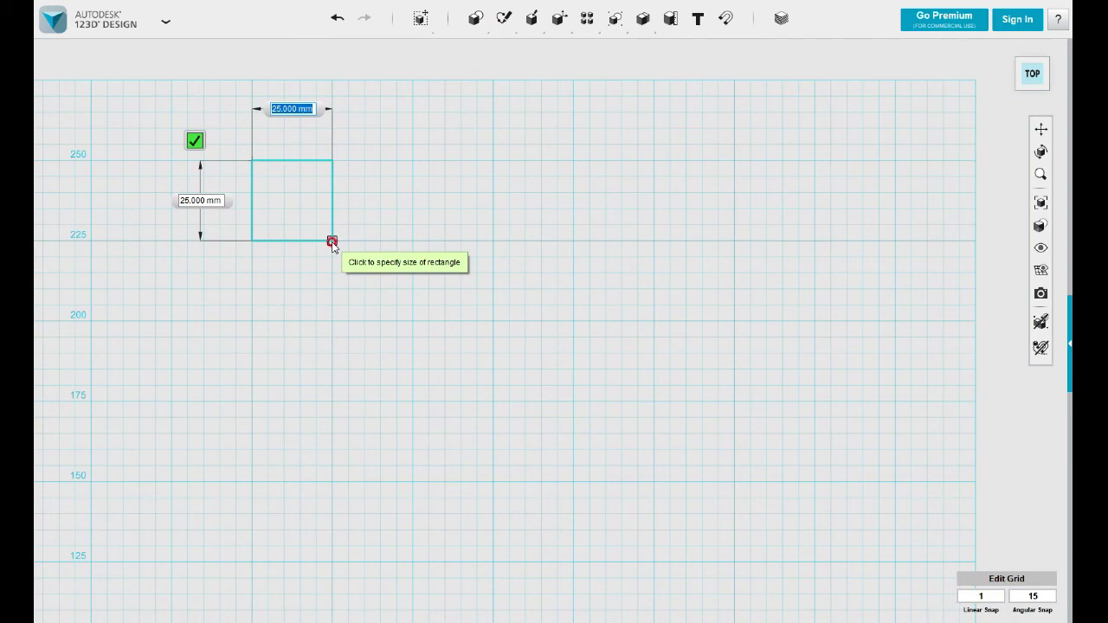
{"action": "left_click", "coordinate": [331, 242]}
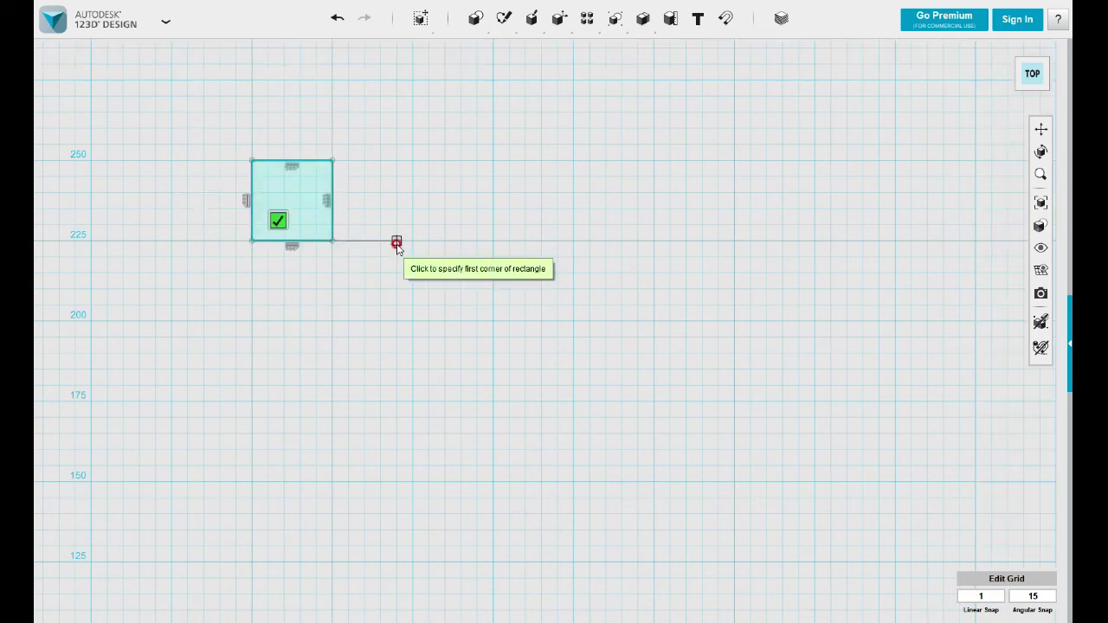
{"action": "key", "text": "Escape"}
Try to use the sketched square as the source of a rectangular pattern of solids
{"action": "mouse_move", "coordinate": [587, 18]}
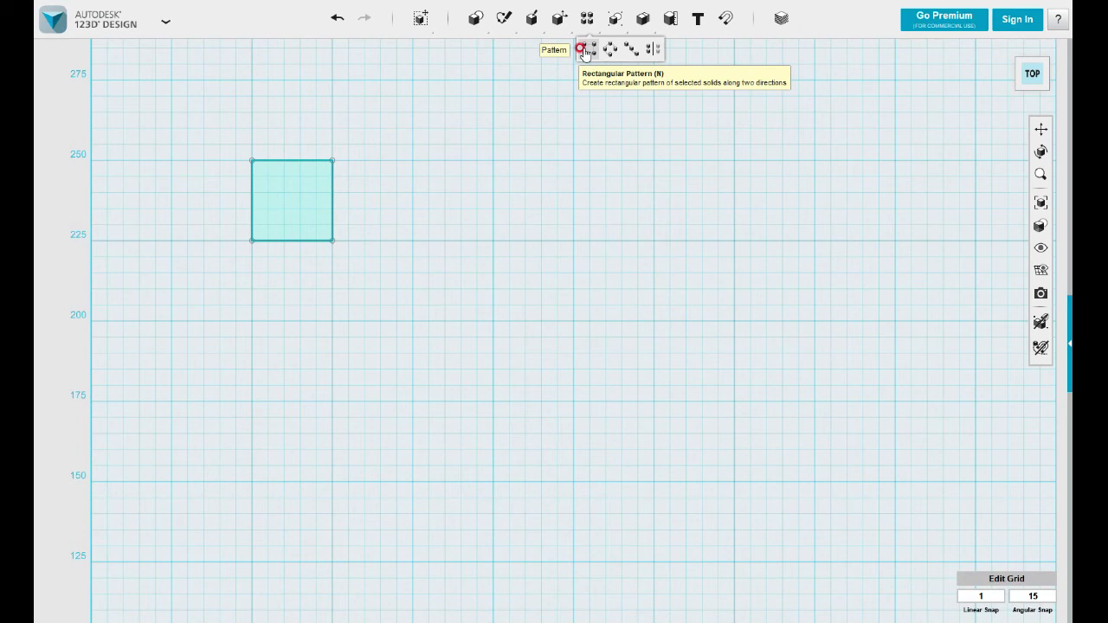
{"action": "left_click", "coordinate": [584, 51]}
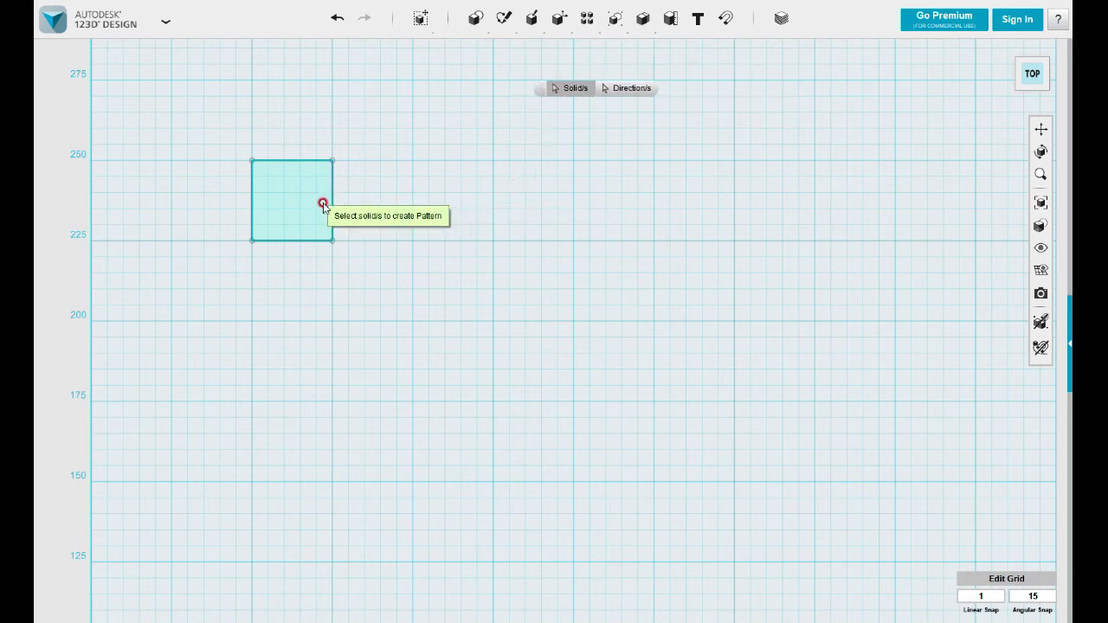
{"action": "left_click_drag", "start_coordinate": [351, 213], "coordinate": [283, 149]}
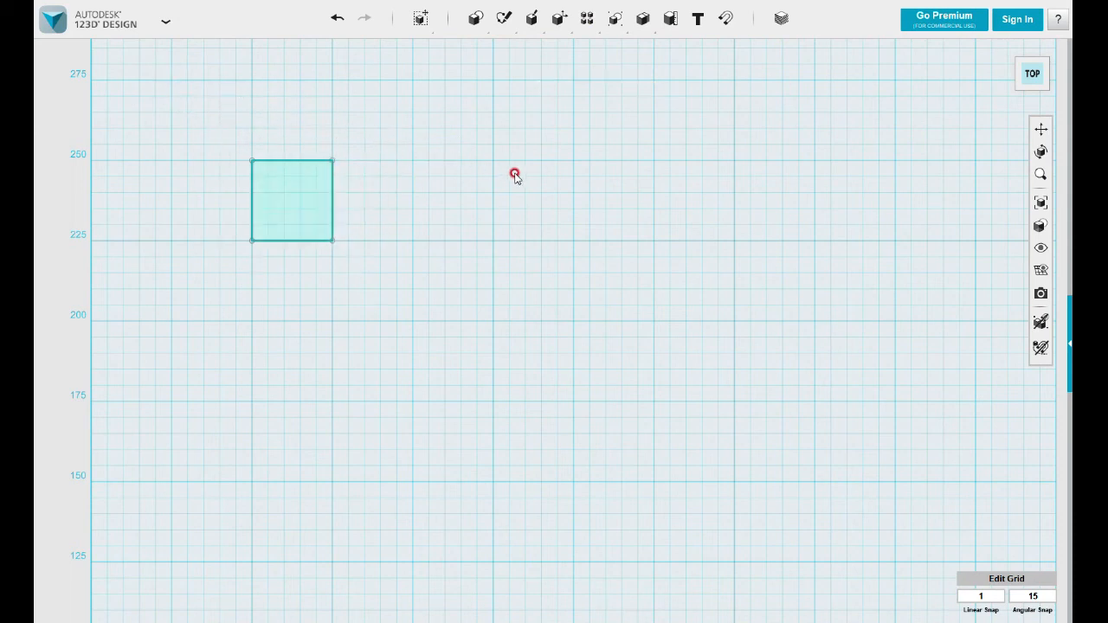
{"action": "mouse_move", "coordinate": [586, 27]}
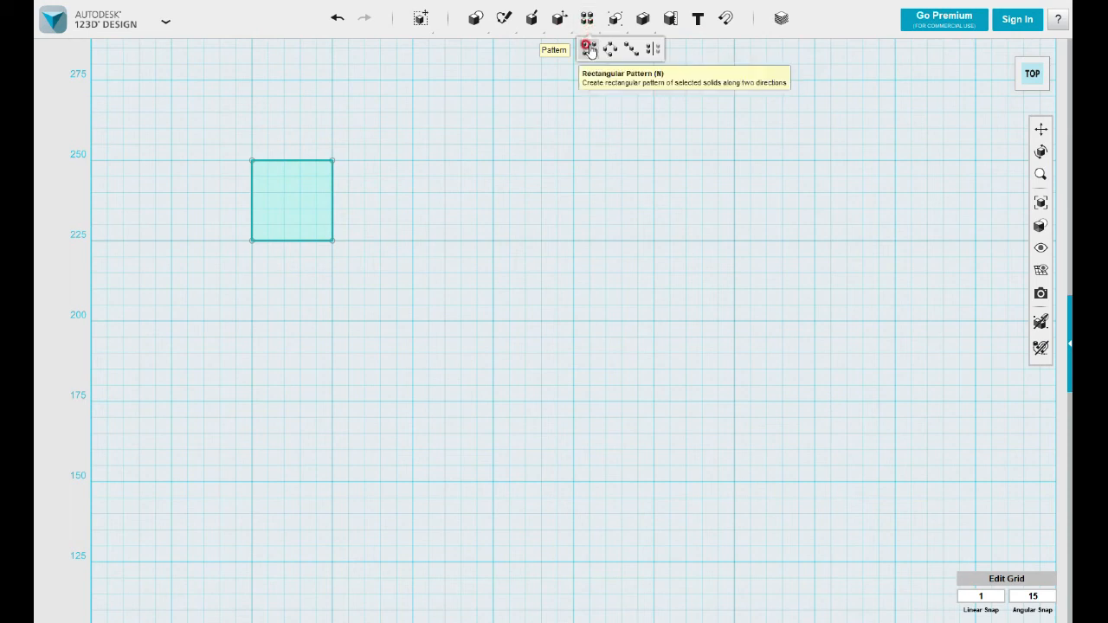
{"action": "left_click", "coordinate": [360, 177]}
Start a rectangular sketch pattern from the square and select its four edges as the entities to repeat
{"action": "left_click", "coordinate": [304, 201]}
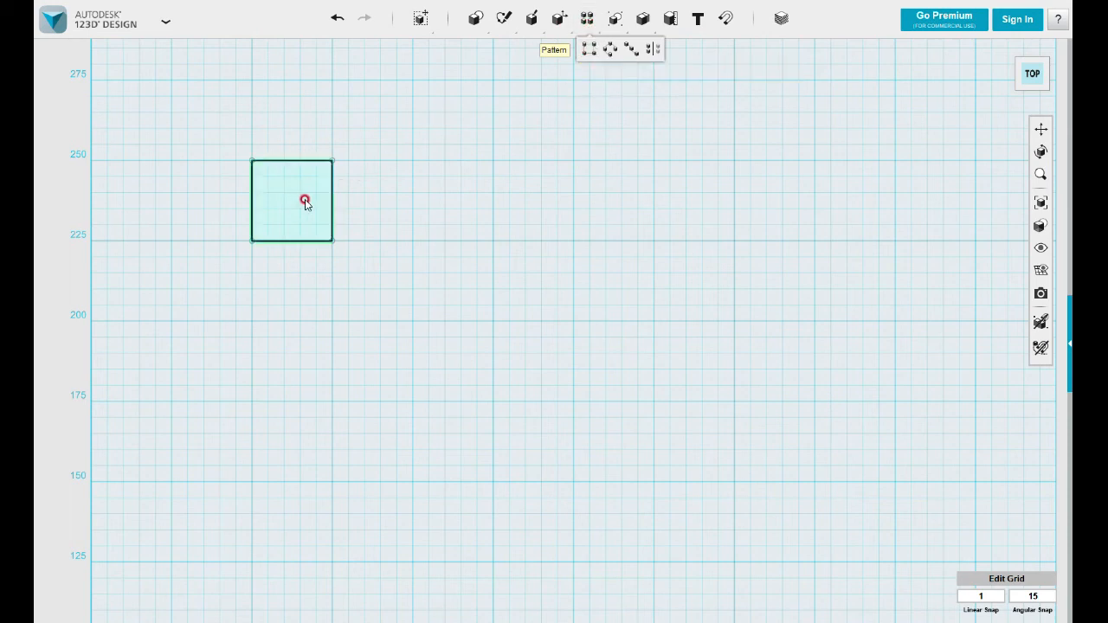
{"action": "left_click", "coordinate": [314, 208]}
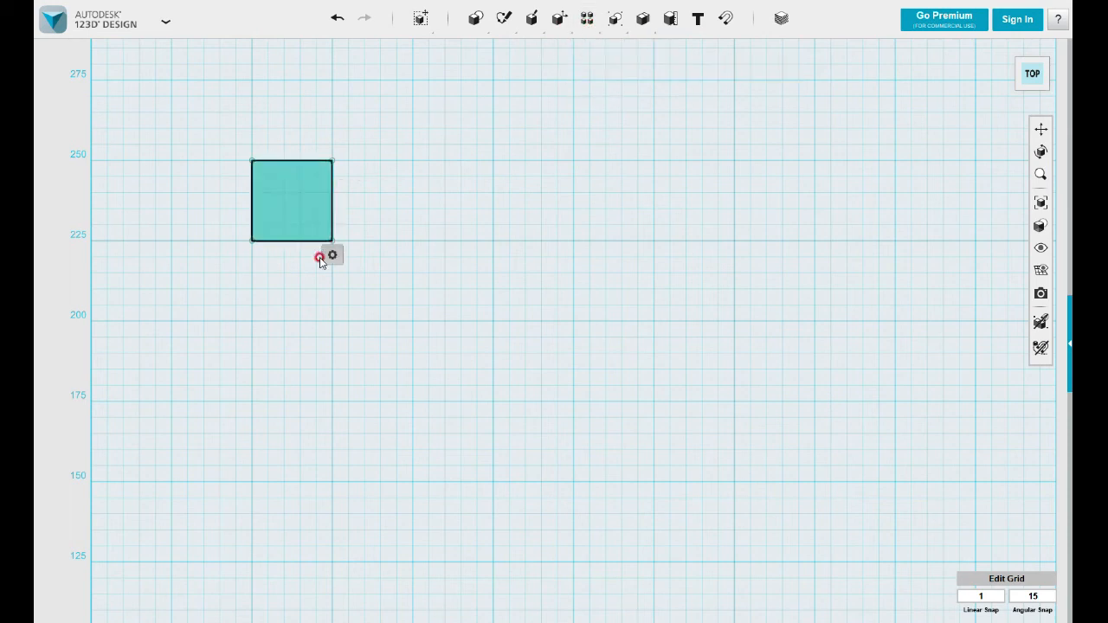
{"action": "left_click", "coordinate": [333, 256]}
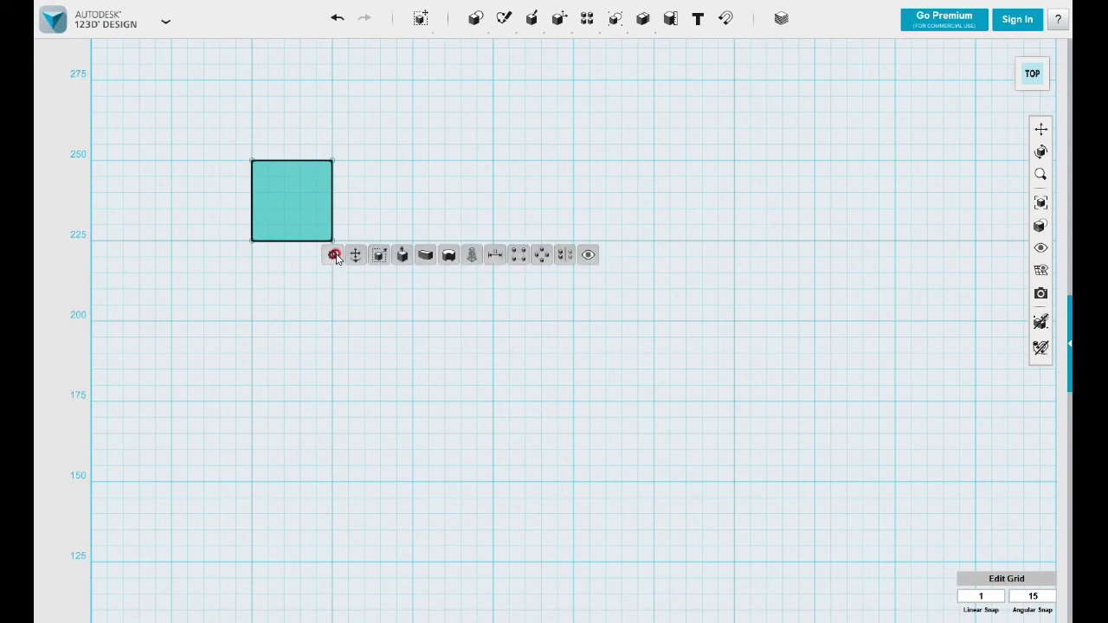
{"action": "left_click", "coordinate": [520, 255]}
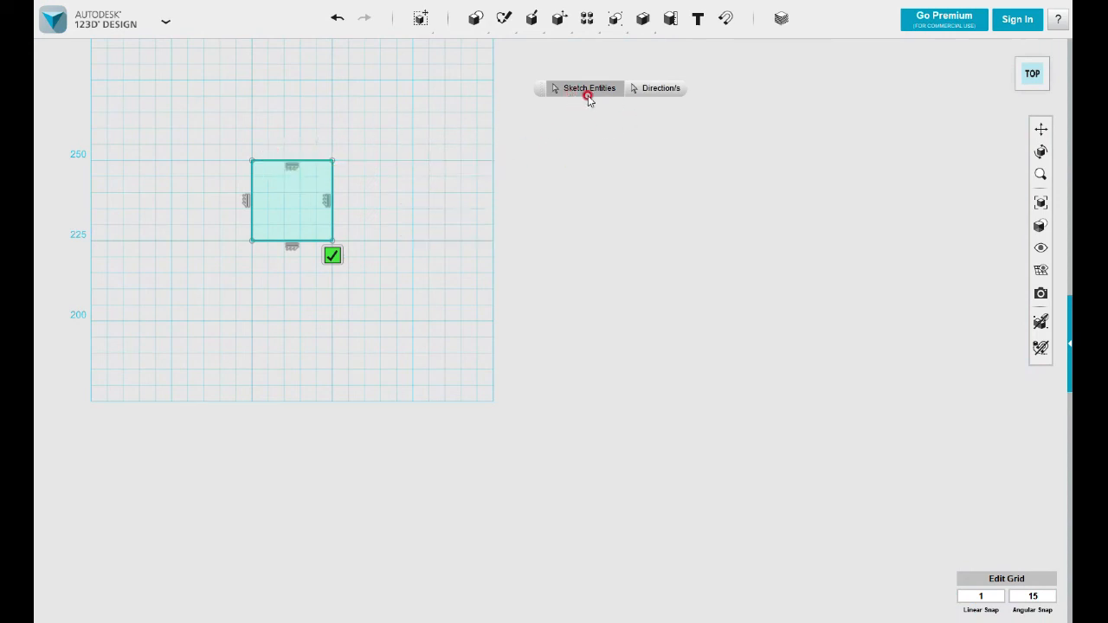
{"action": "left_click", "coordinate": [271, 160]}
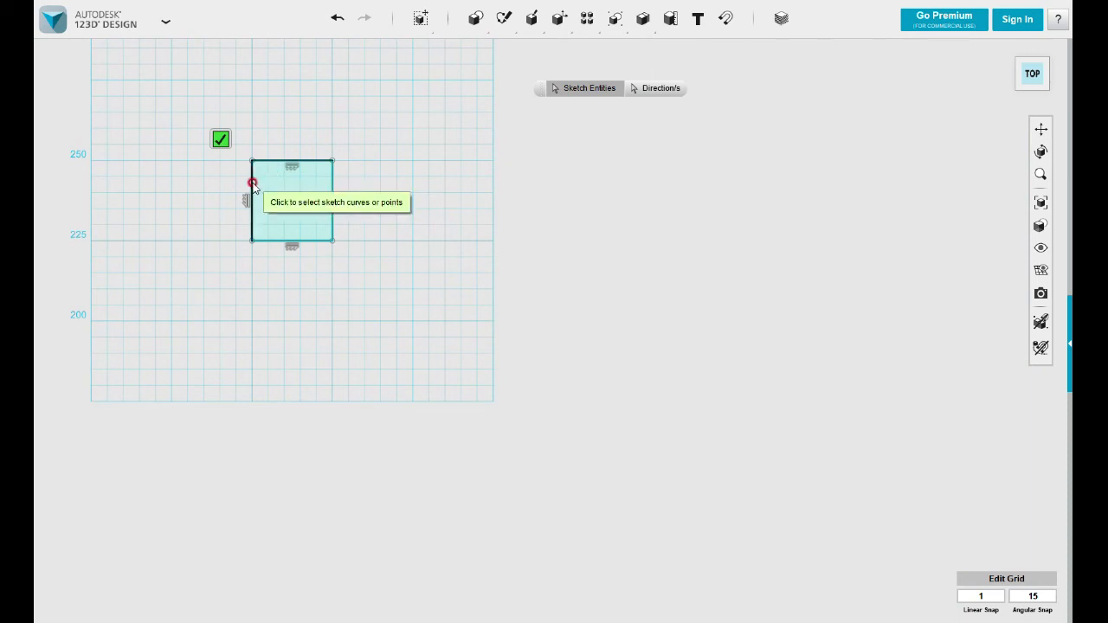
{"action": "left_click", "coordinate": [253, 190]}
{"action": "left_click", "coordinate": [273, 241]}
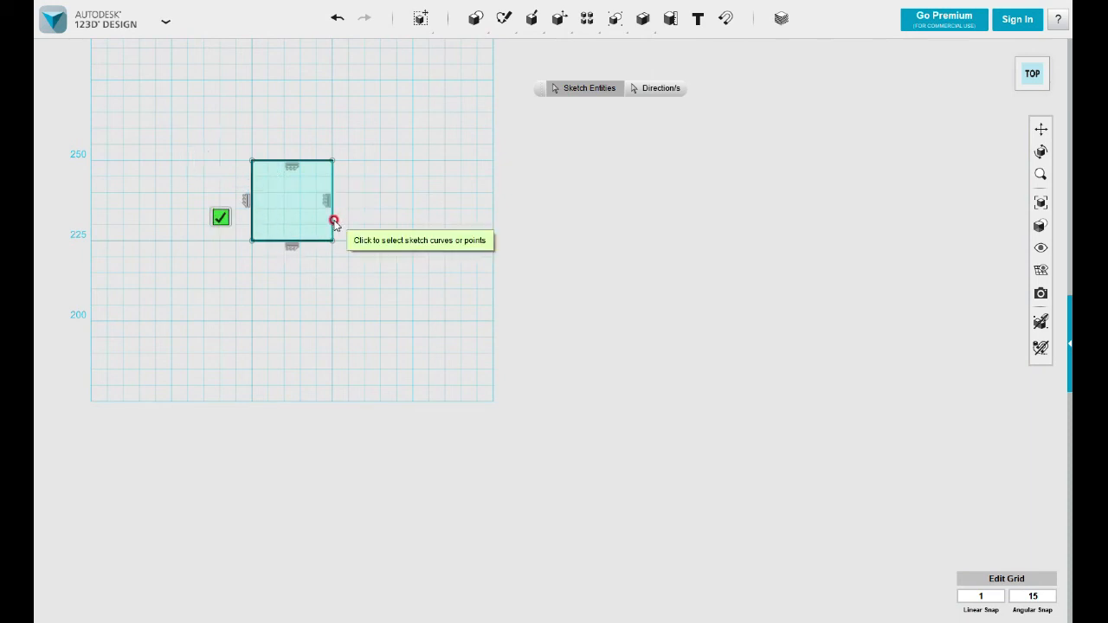
{"action": "left_click", "coordinate": [334, 219]}
Define the sketch pattern's directions from the square's vertical edge and spread three squares horizontally over a distance of 101 mm
{"action": "mouse_move", "coordinate": [391, 180]}
{"action": "middle_mouse_down"}
{"action": "mouse_move", "coordinate": [510, 247]}
{"action": "mouse_move", "coordinate": [661, 381]}
{"action": "mouse_move", "coordinate": [490, 289]}
{"action": "mouse_move", "coordinate": [486, 275]}
{"action": "middle_mouse_up"}
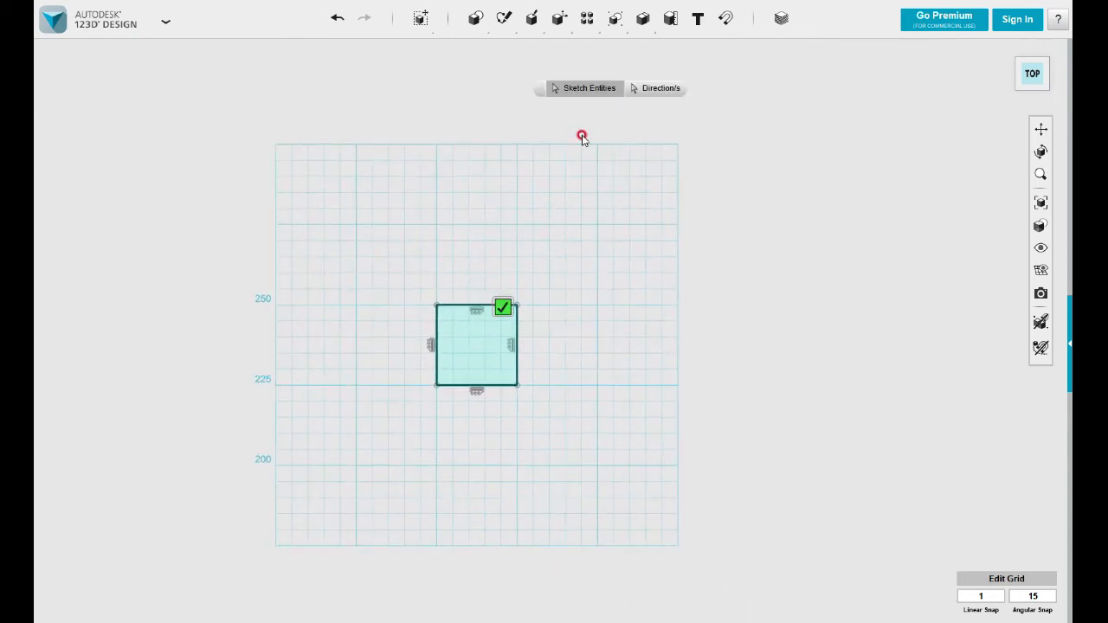
{"action": "left_click", "coordinate": [651, 94]}
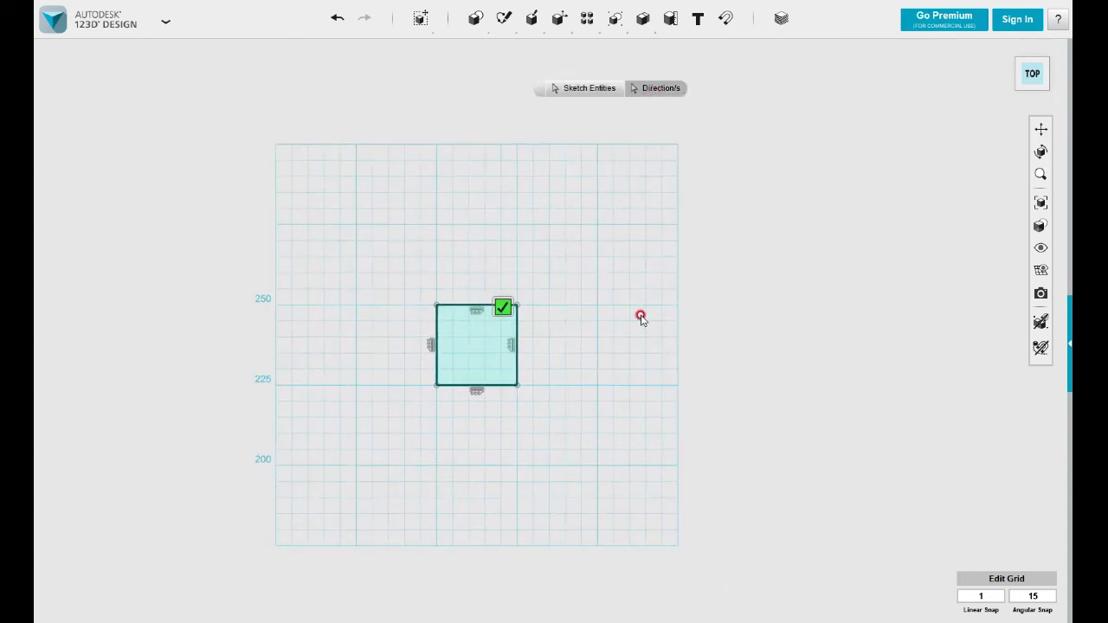
{"action": "left_click", "coordinate": [437, 342]}
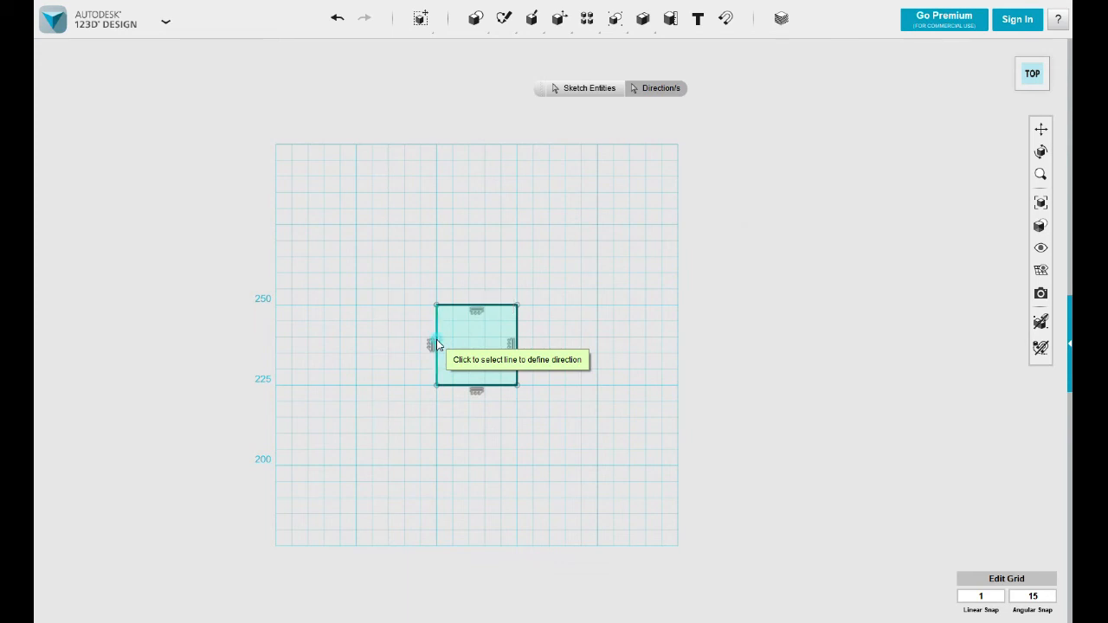
{"action": "left_click", "coordinate": [437, 345]}
{"action": "left_click", "coordinate": [428, 401]}
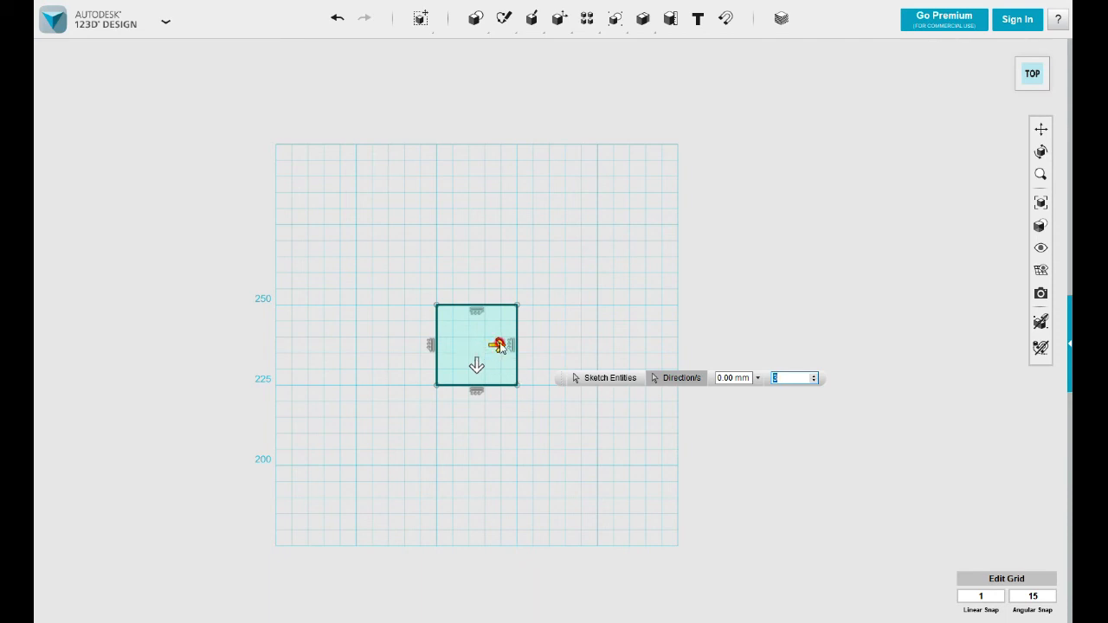
{"action": "left_click_drag", "start_coordinate": [500, 346], "coordinate": [821, 349]}
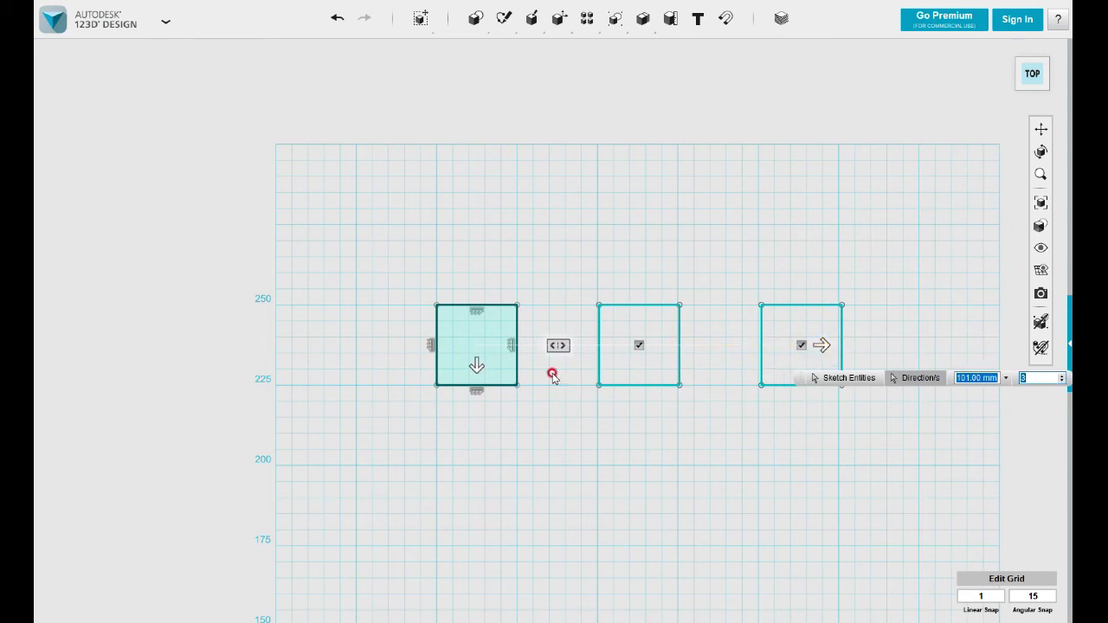
Extend the pattern upward with five rows, space the rows so the squares no longer overlap, and finish the pattern
{"action": "left_click_drag", "start_coordinate": [477, 366], "coordinate": [502, 141]}
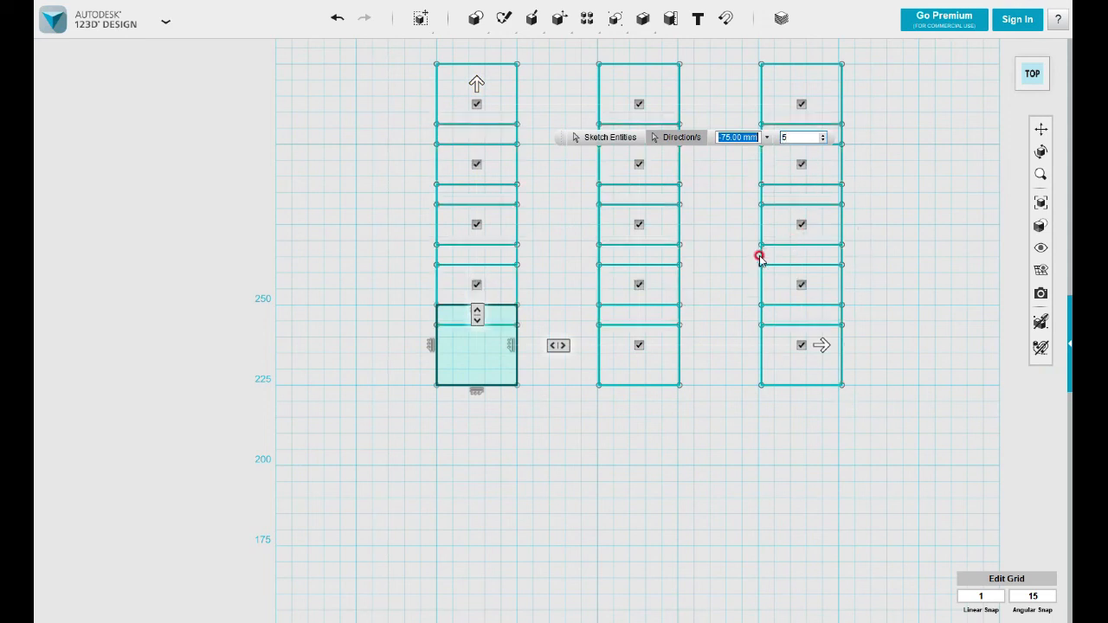
{"action": "scroll", "coordinate": [664, 302], "scroll_direction": "down", "scroll_amount": 2}
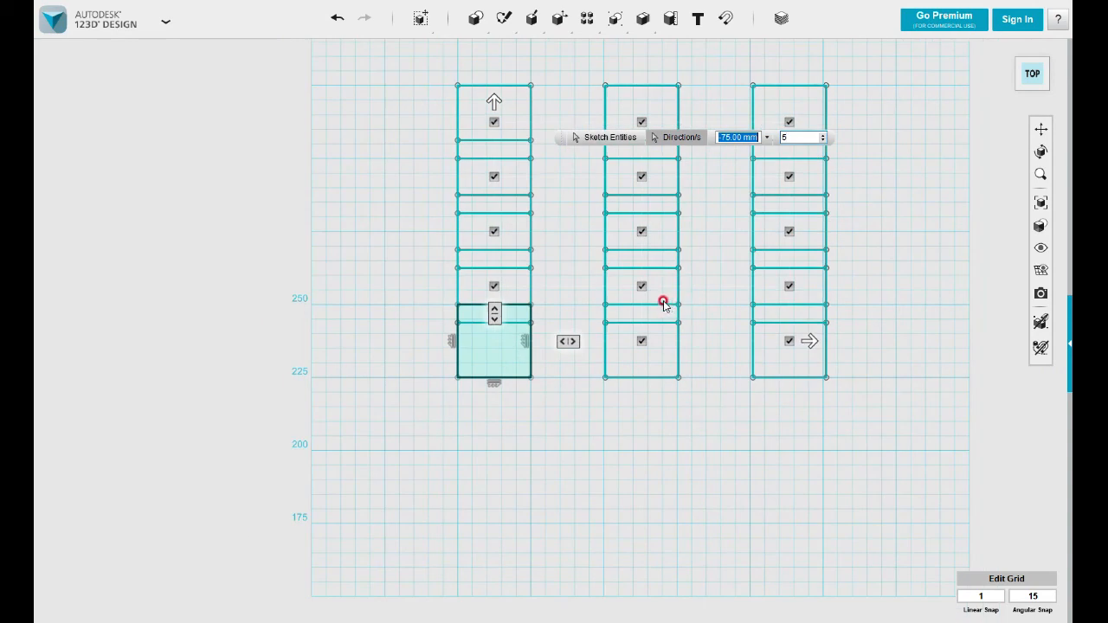
{"action": "left_click_drag", "start_coordinate": [548, 161], "coordinate": [546, 67]}
{"action": "left_click", "coordinate": [857, 415]}
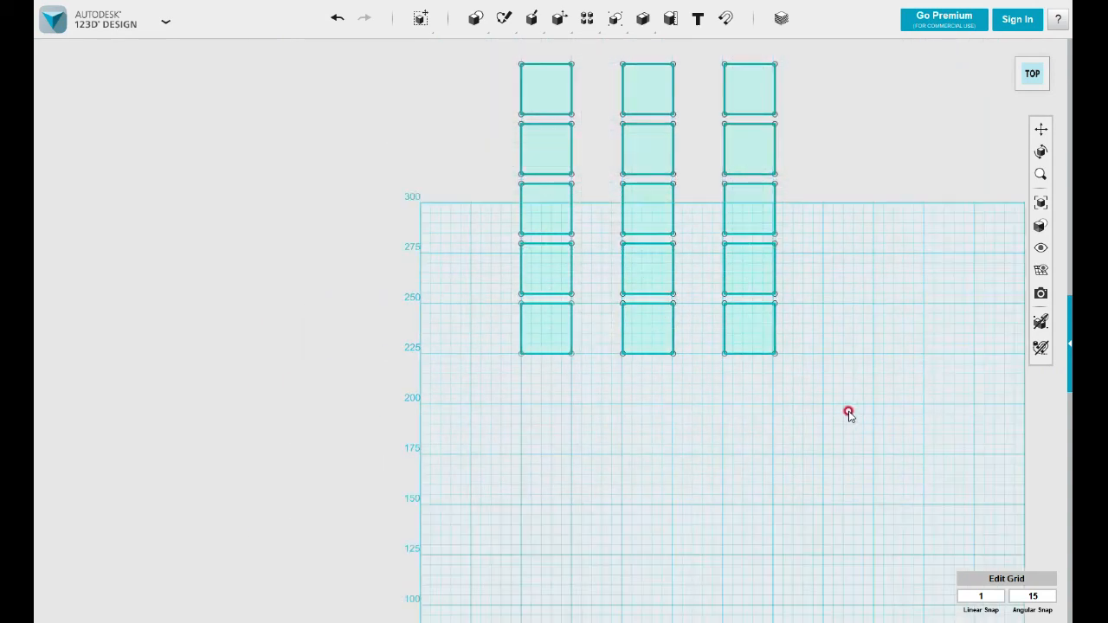
View the square pattern at an angle, select the whole patterned sketch and delete it
{"action": "scroll", "coordinate": [839, 398], "scroll_direction": "down", "scroll_amount": 1}
{"action": "right_click_drag", "start_coordinate": [778, 433], "coordinate": [859, 396]}
{"action": "middle_click_drag", "start_coordinate": [787, 415], "coordinate": [583, 500]}
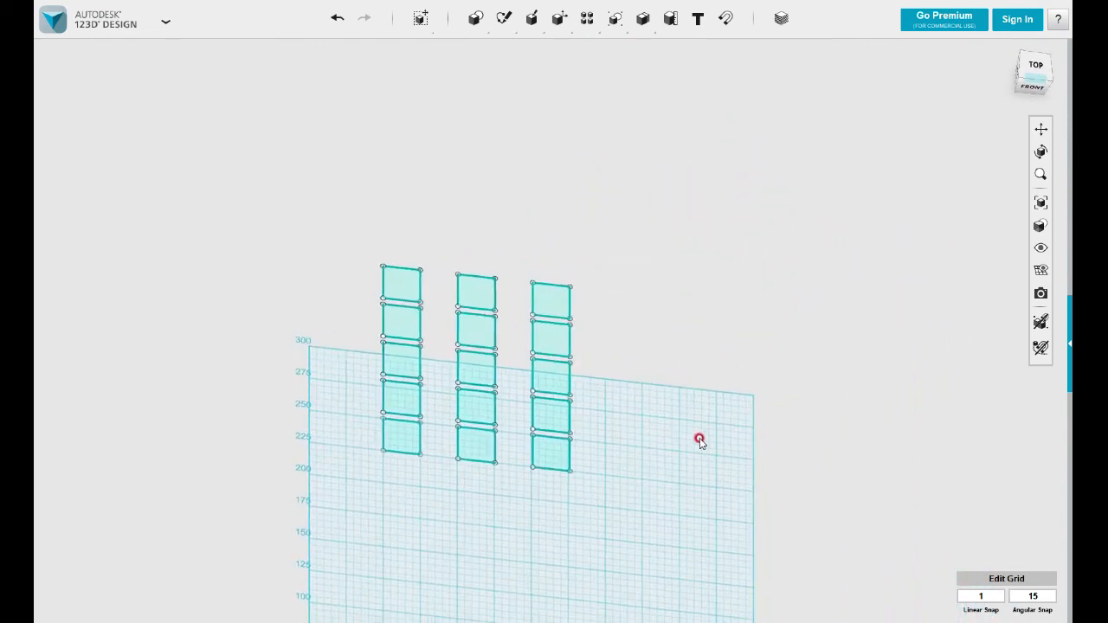
{"action": "scroll", "coordinate": [652, 423], "scroll_direction": "up", "scroll_amount": 1}
{"action": "scroll", "coordinate": [667, 368], "scroll_direction": "up", "scroll_amount": 1}
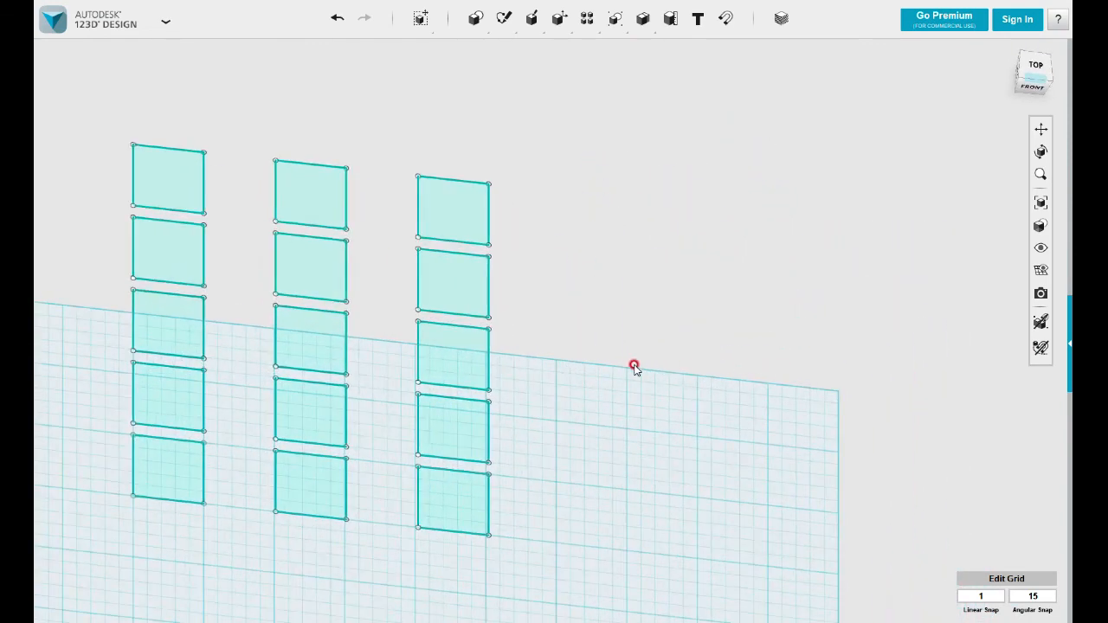
{"action": "middle_click_drag", "start_coordinate": [632, 366], "coordinate": [811, 338]}
{"action": "left_click", "coordinate": [618, 482]}
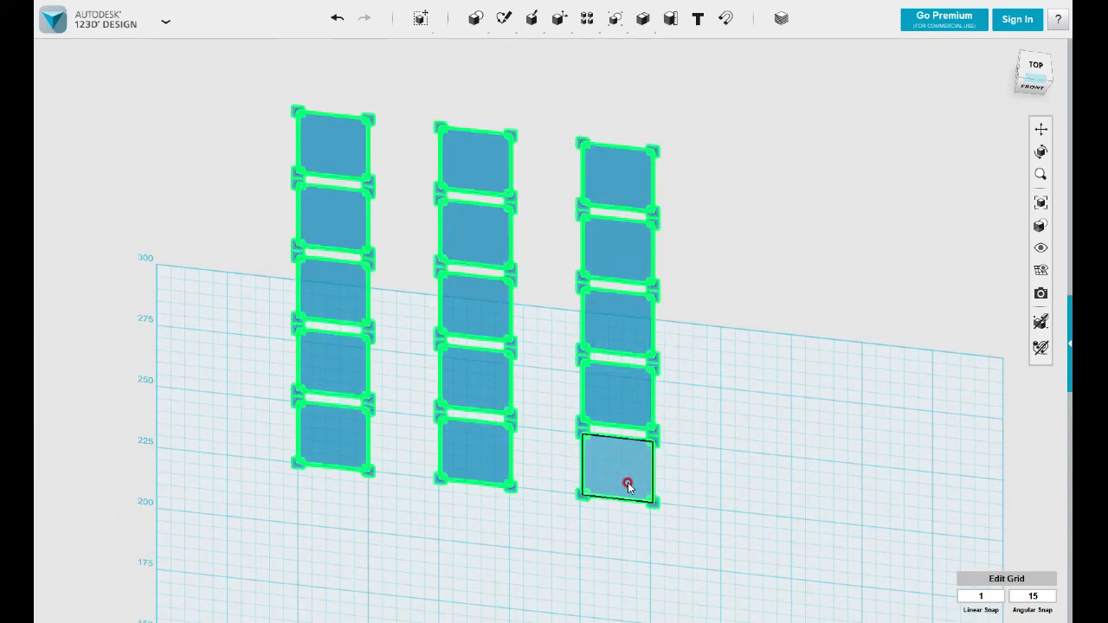
{"action": "key", "text": "Delete"}
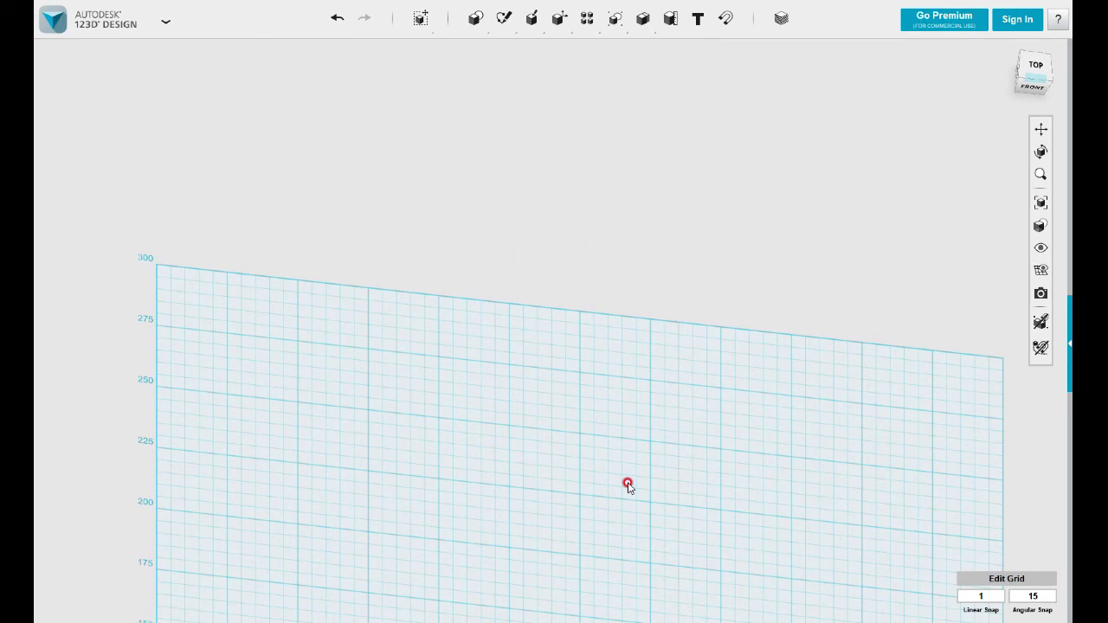
Return to the top view and sketch a 100 mm diameter circle centred on the 200 mm grid line
{"action": "left_click", "coordinate": [1034, 70]}
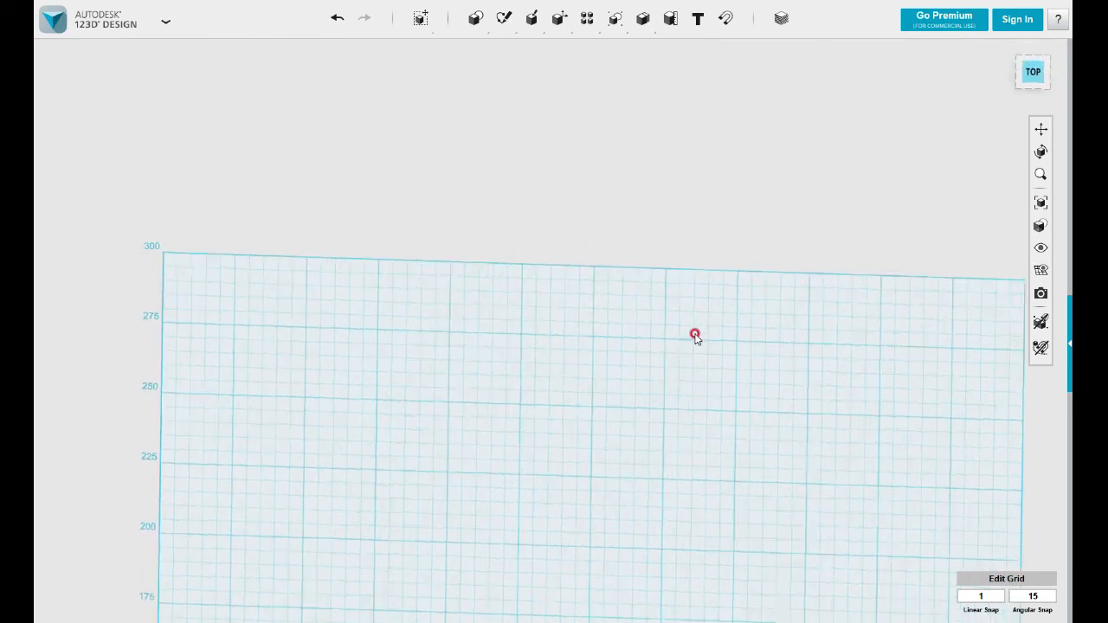
{"action": "middle_click_drag", "start_coordinate": [669, 424], "coordinate": [571, 198]}
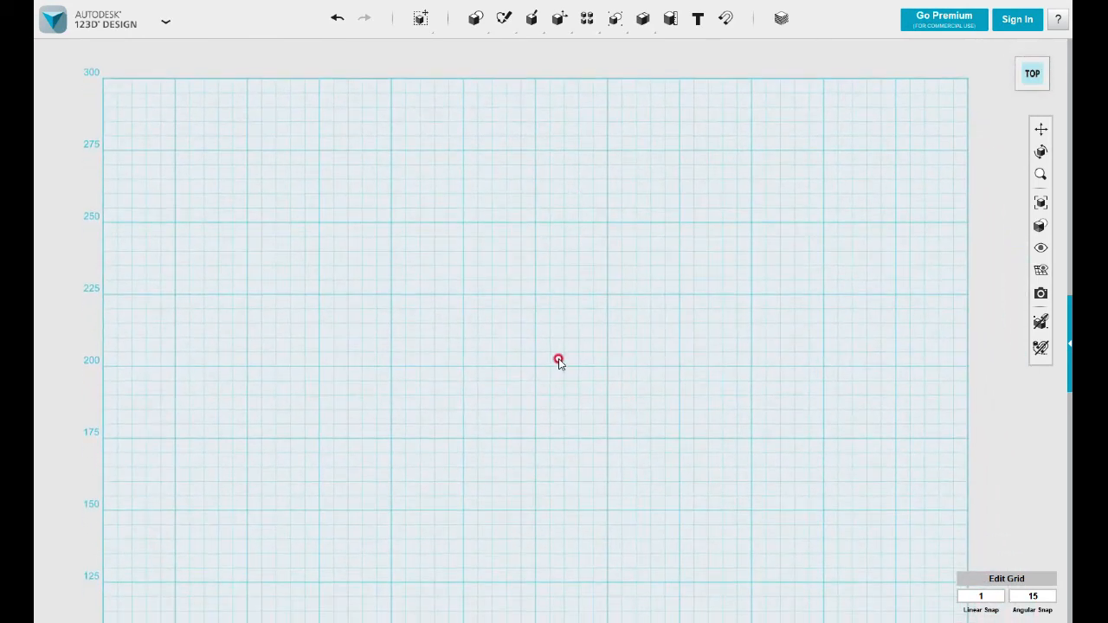
{"action": "middle_click_drag", "start_coordinate": [558, 359], "coordinate": [547, 276]}
{"action": "mouse_move", "coordinate": [504, 18]}
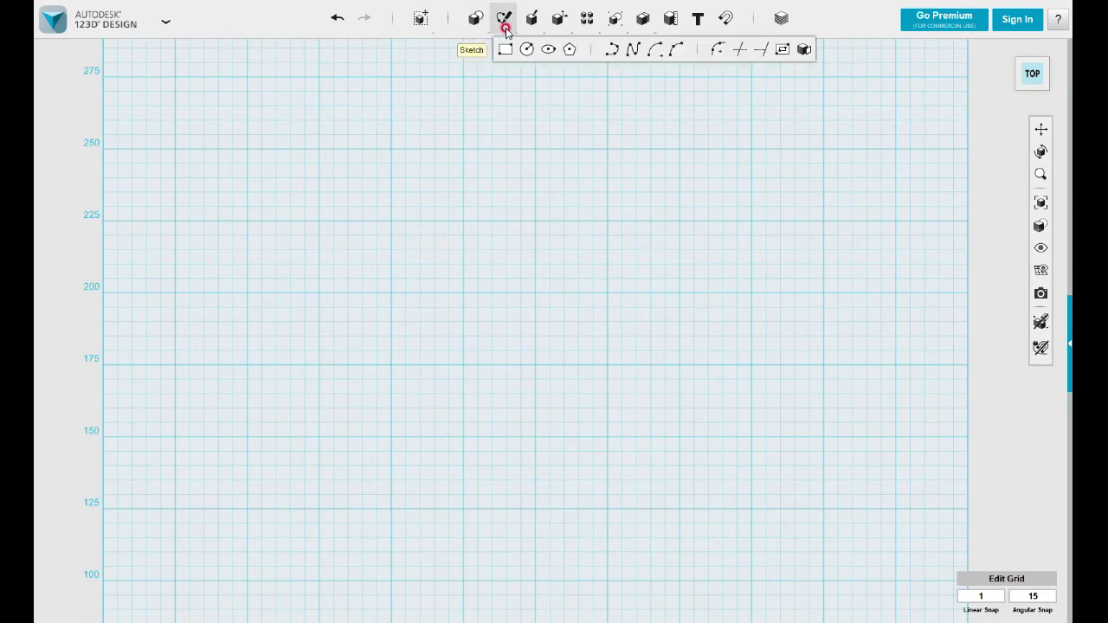
{"action": "left_click", "coordinate": [526, 50]}
{"action": "left_click", "coordinate": [460, 294]}
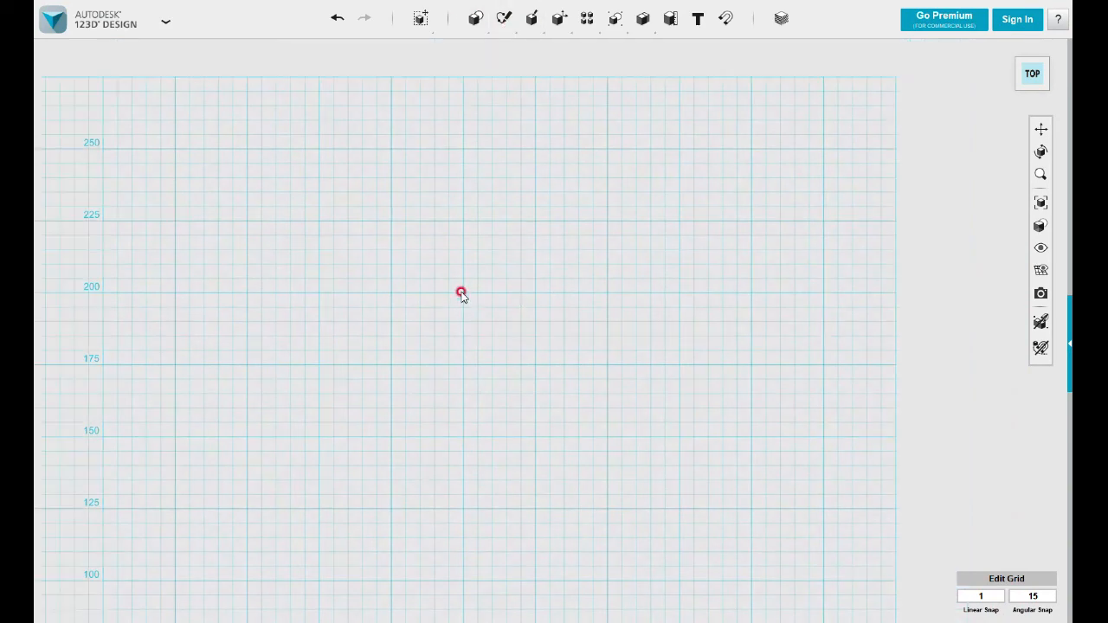
{"action": "left_click", "coordinate": [463, 294]}
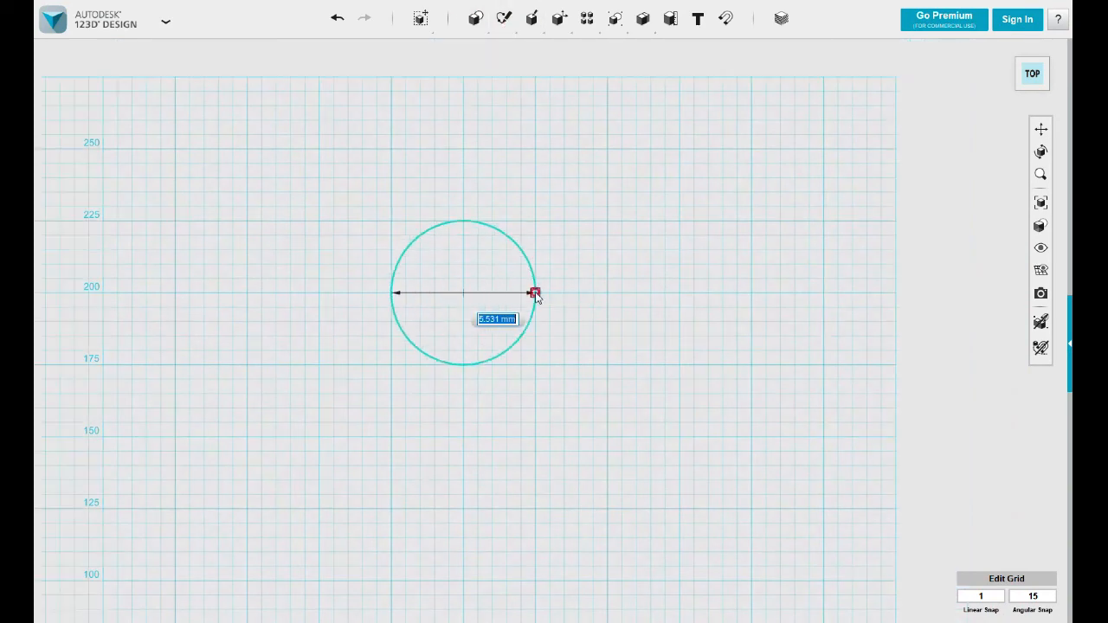
{"action": "left_click", "coordinate": [608, 295]}
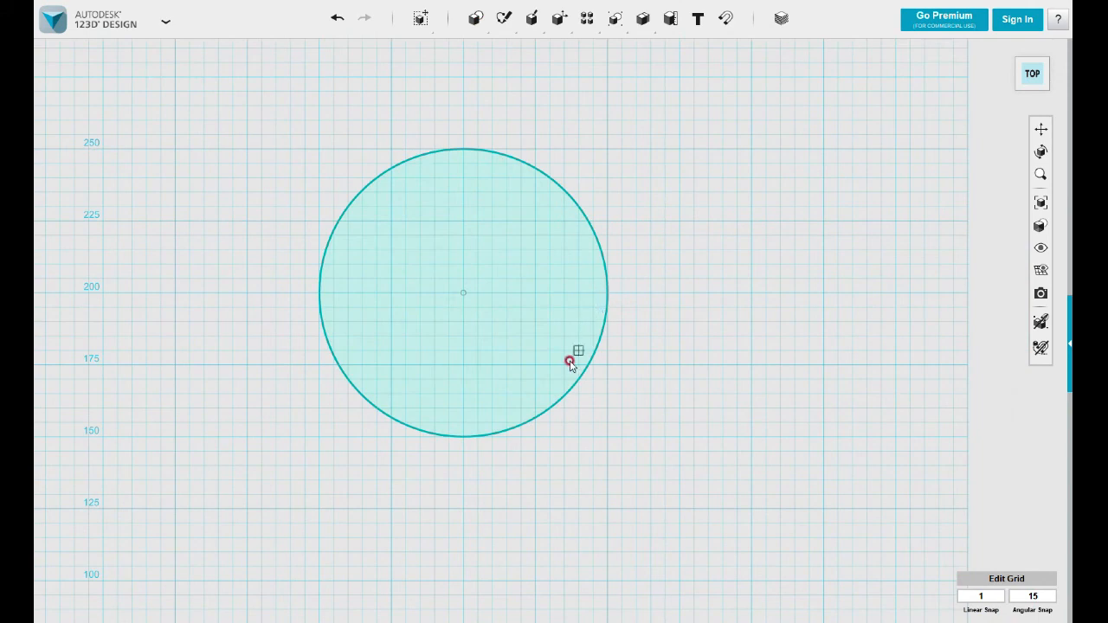
Sketch a 50 mm diameter circle directly below the large circle, centred on the 125 mm grid line and touching its lower edge
{"action": "left_click", "coordinate": [463, 509]}
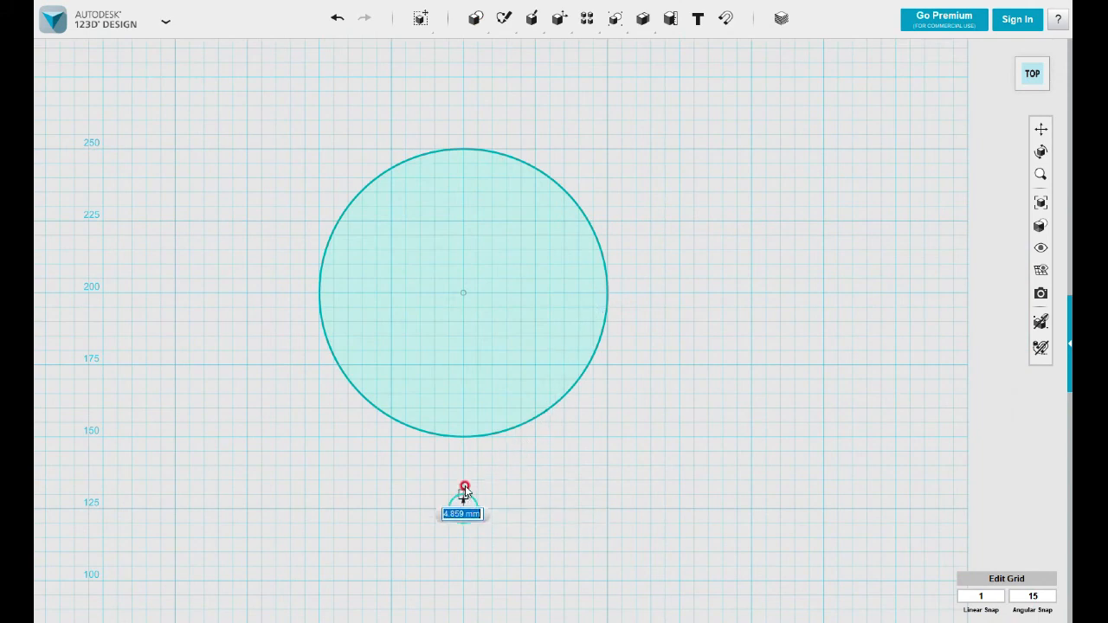
{"action": "left_click", "coordinate": [463, 438]}
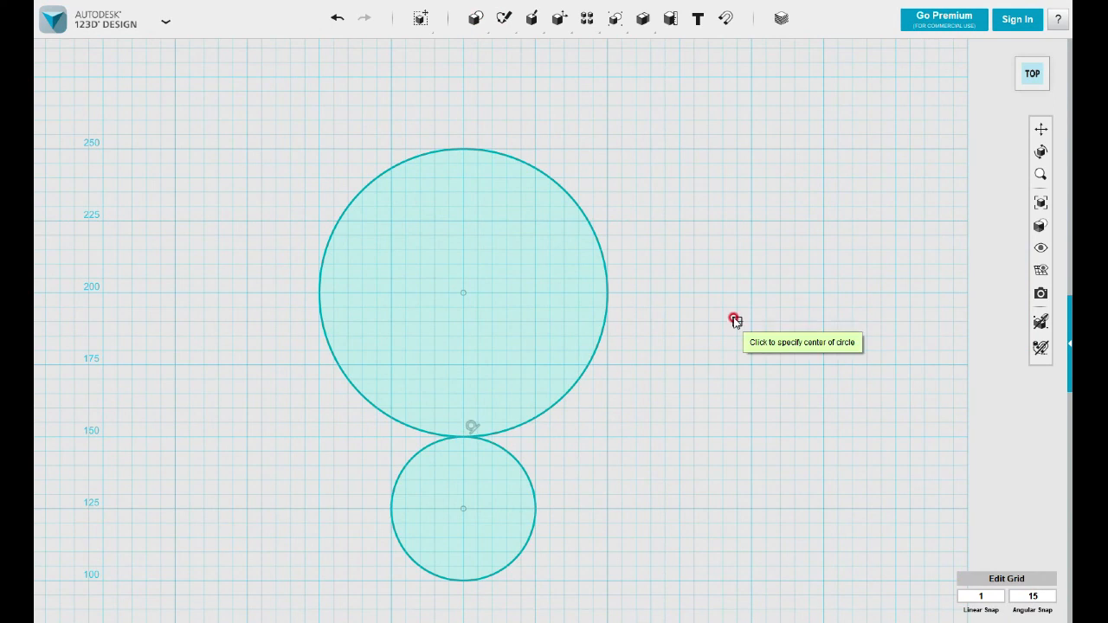
{"action": "key", "text": "Escape"}
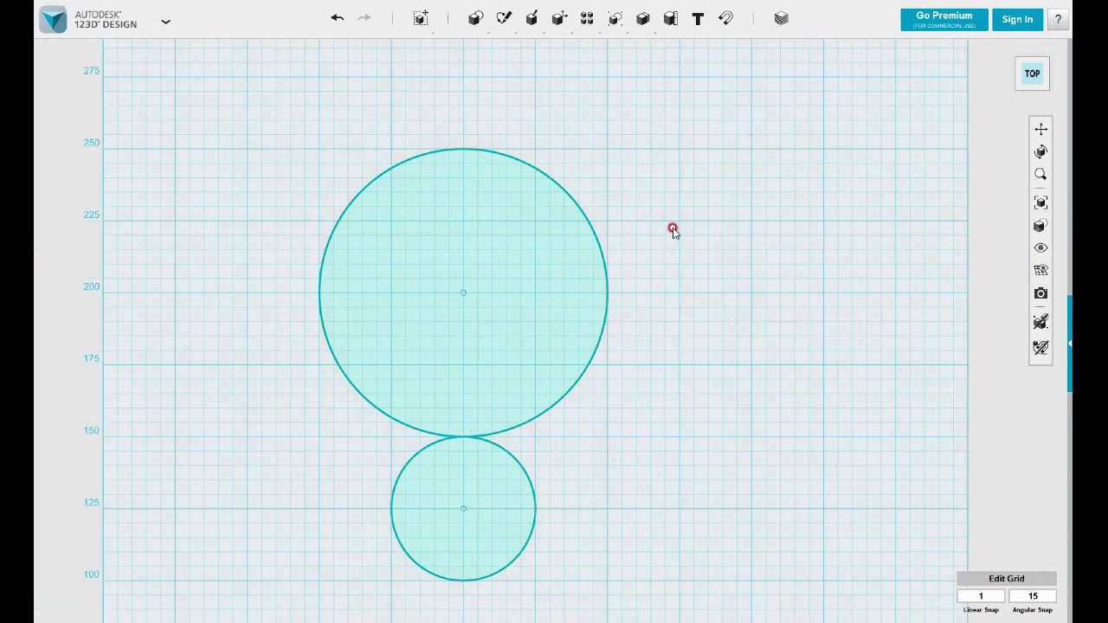
{"action": "mouse_move", "coordinate": [586, 19]}
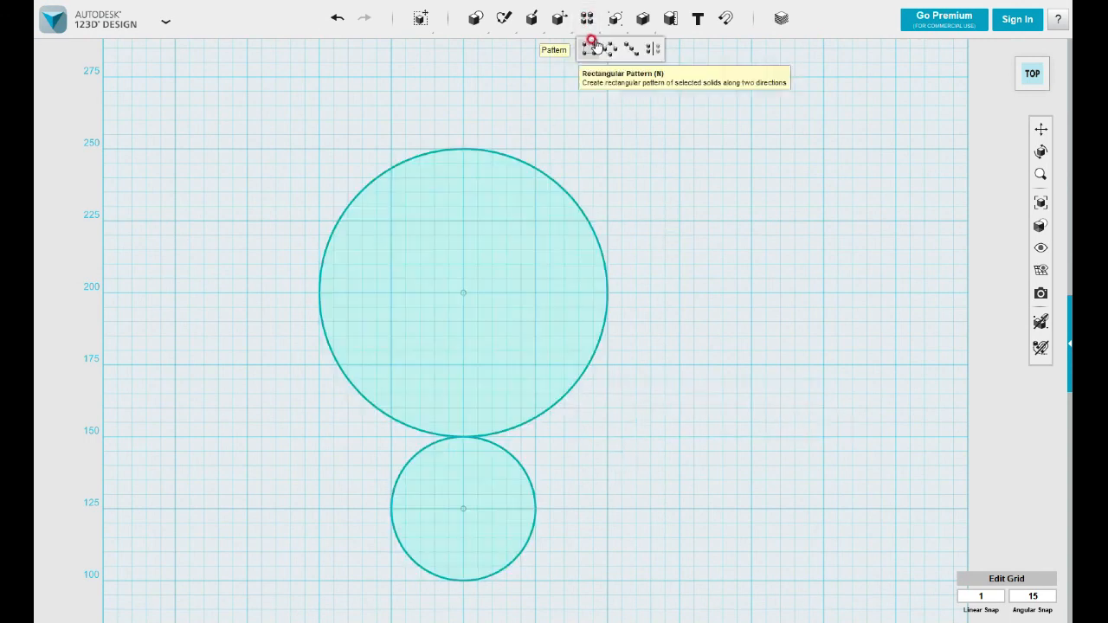
{"action": "left_click", "coordinate": [593, 47]}
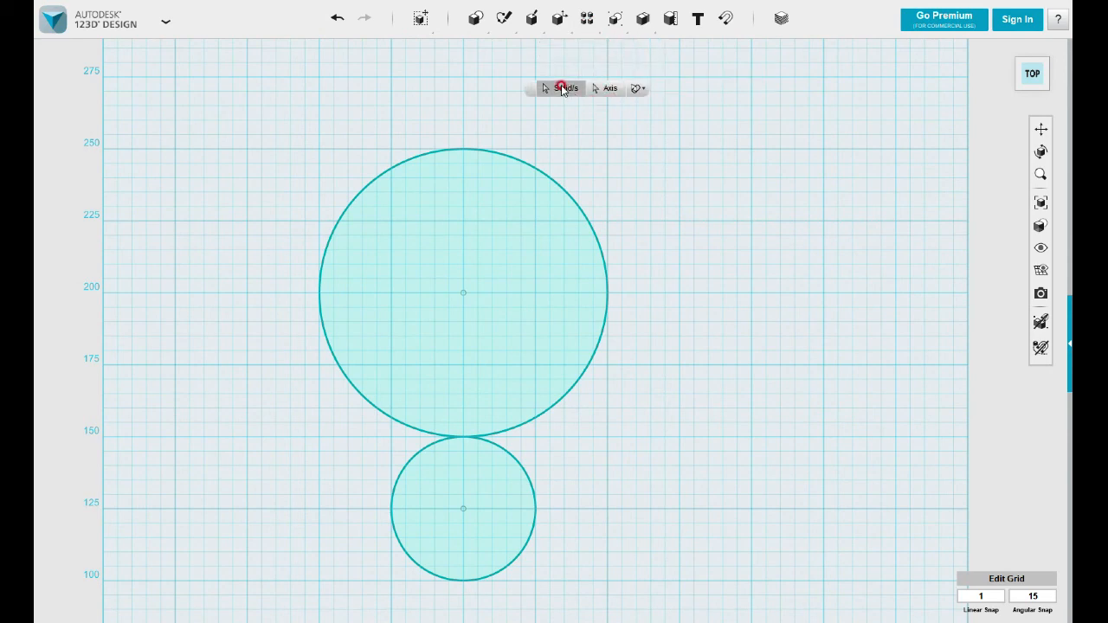
{"action": "left_click", "coordinate": [680, 169]}
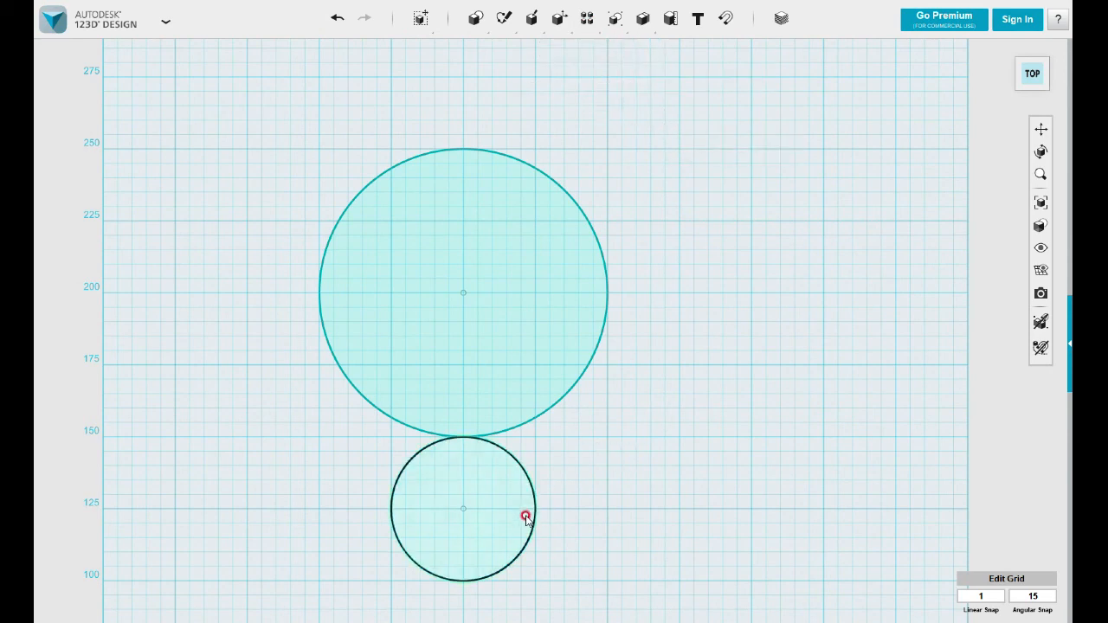
Start a circular sketch pattern with the small circle as the entity and the large circle defining the center point
{"action": "left_click", "coordinate": [522, 517]}
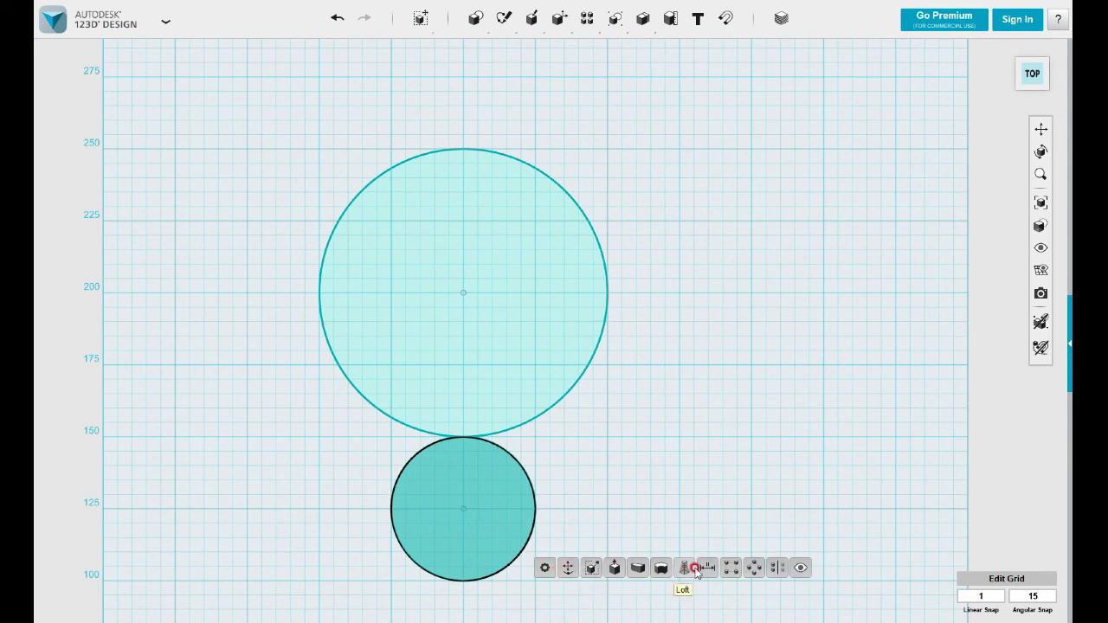
{"action": "left_click", "coordinate": [753, 568]}
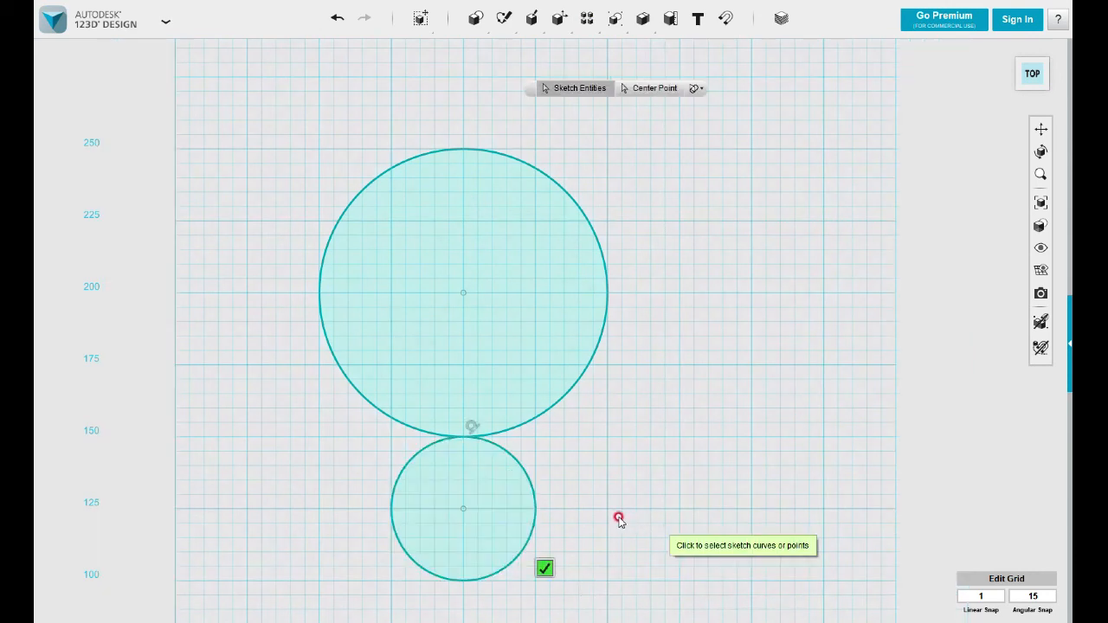
{"action": "left_click", "coordinate": [515, 460]}
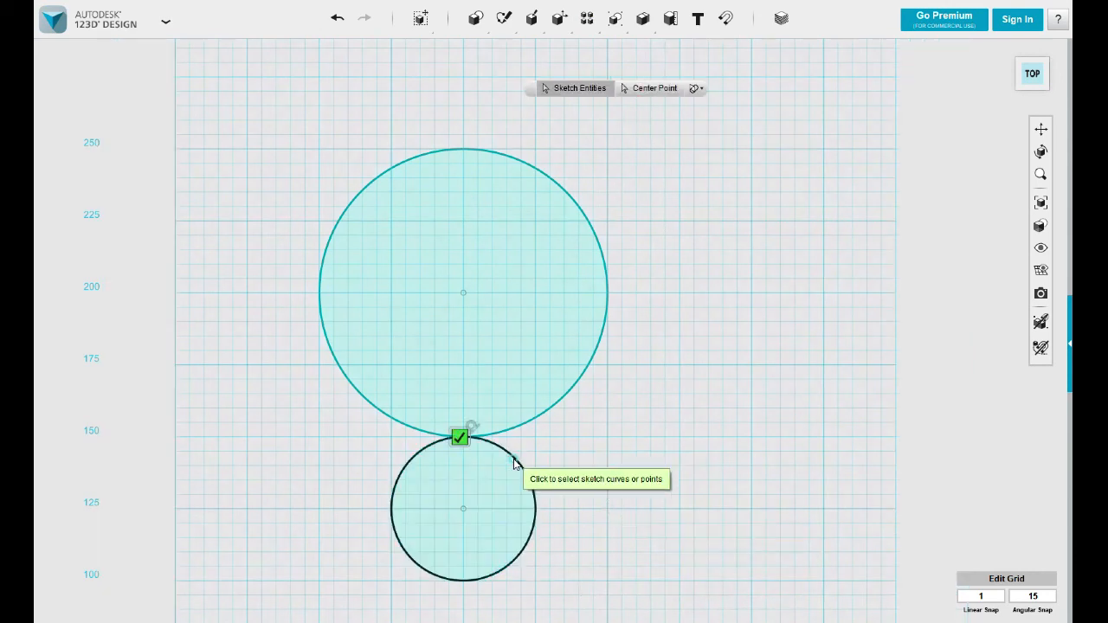
{"action": "left_click", "coordinate": [654, 89]}
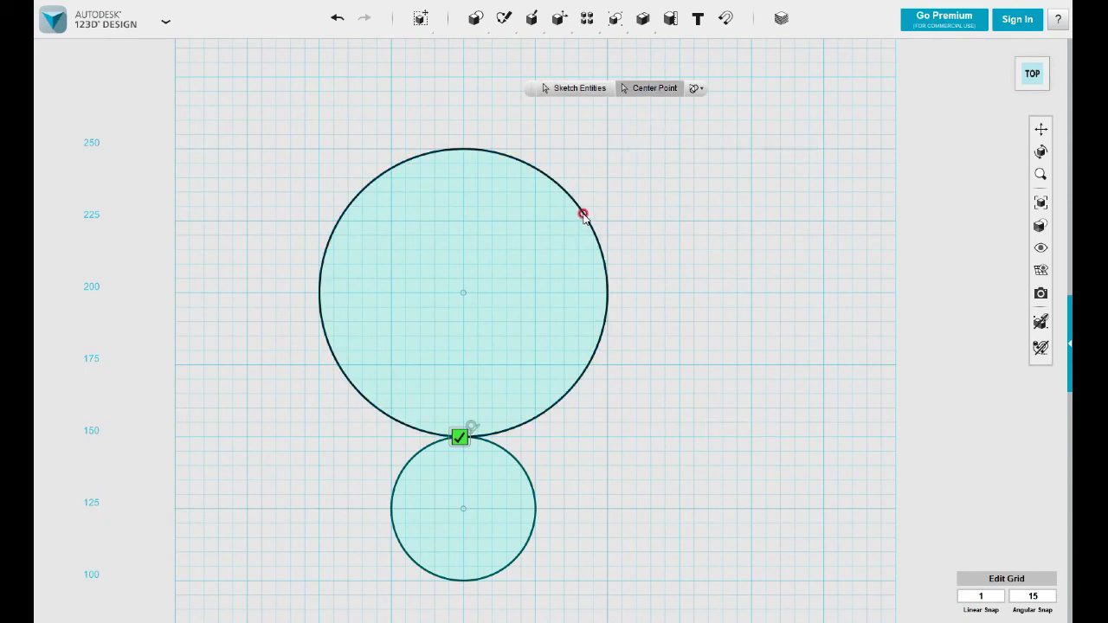
{"action": "left_click", "coordinate": [587, 218]}
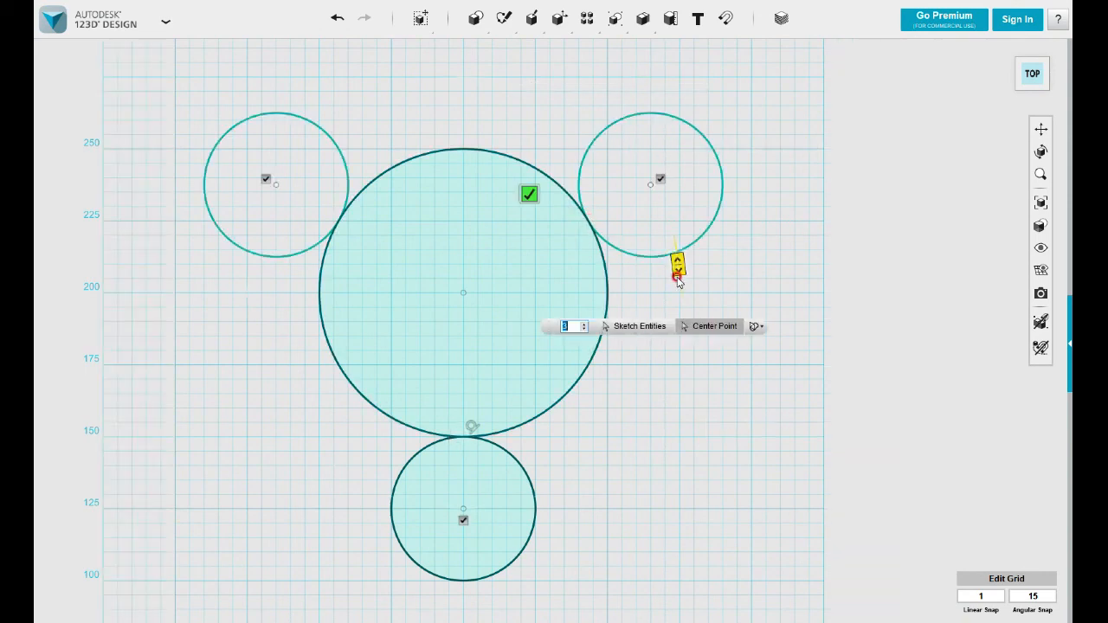
Set the circular pattern's quantity to 7 small circles and finish the pattern
{"action": "left_click", "coordinate": [584, 323]}
{"action": "left_click", "coordinate": [584, 323]}
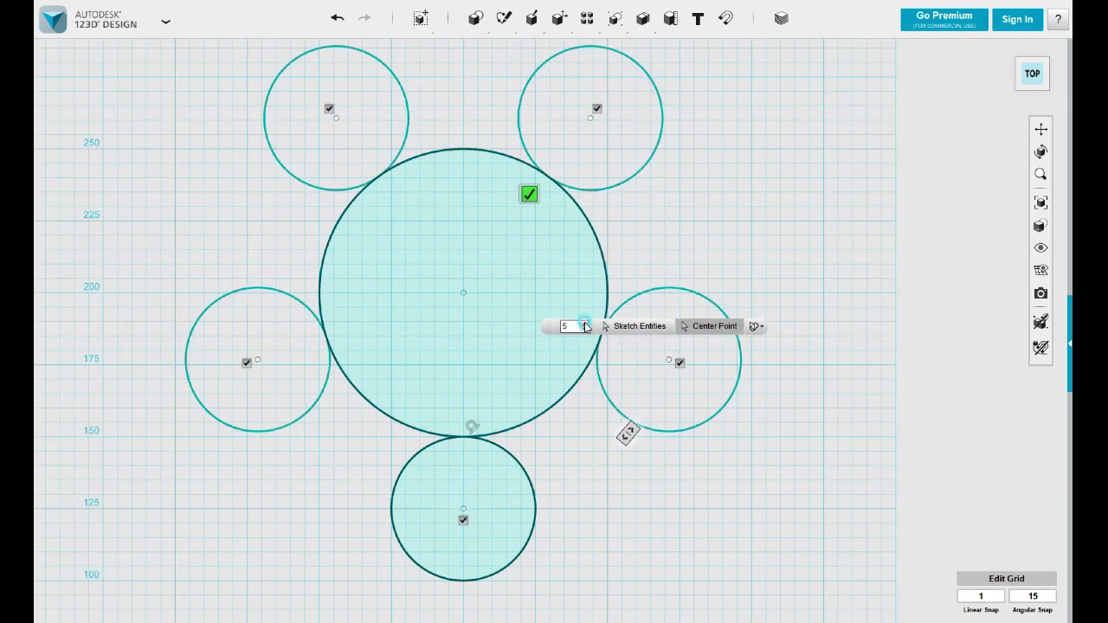
{"action": "left_click", "coordinate": [584, 323]}
{"action": "left_click", "coordinate": [584, 323]}
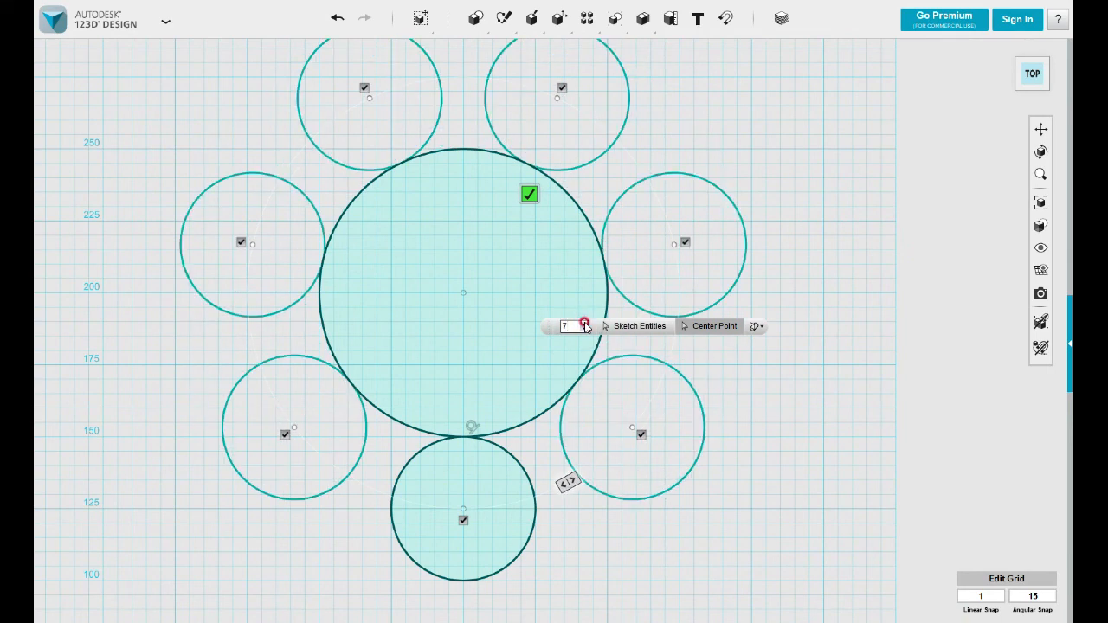
{"action": "left_click", "coordinate": [584, 323]}
{"action": "left_click", "coordinate": [584, 323]}
{"action": "left_click", "coordinate": [584, 323]}
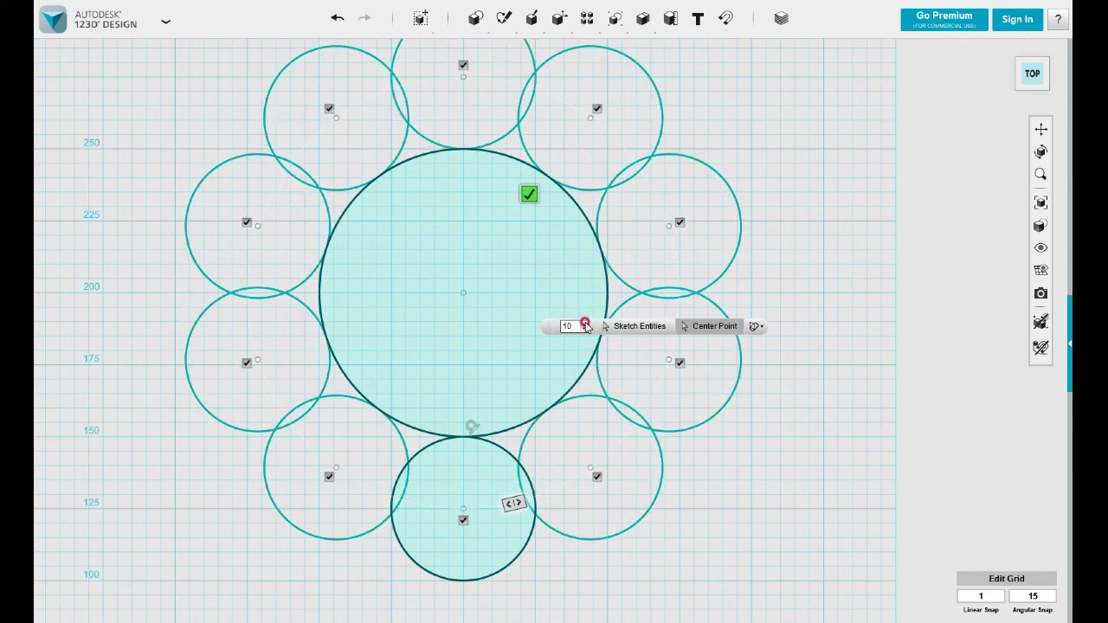
{"action": "left_click", "coordinate": [584, 330]}
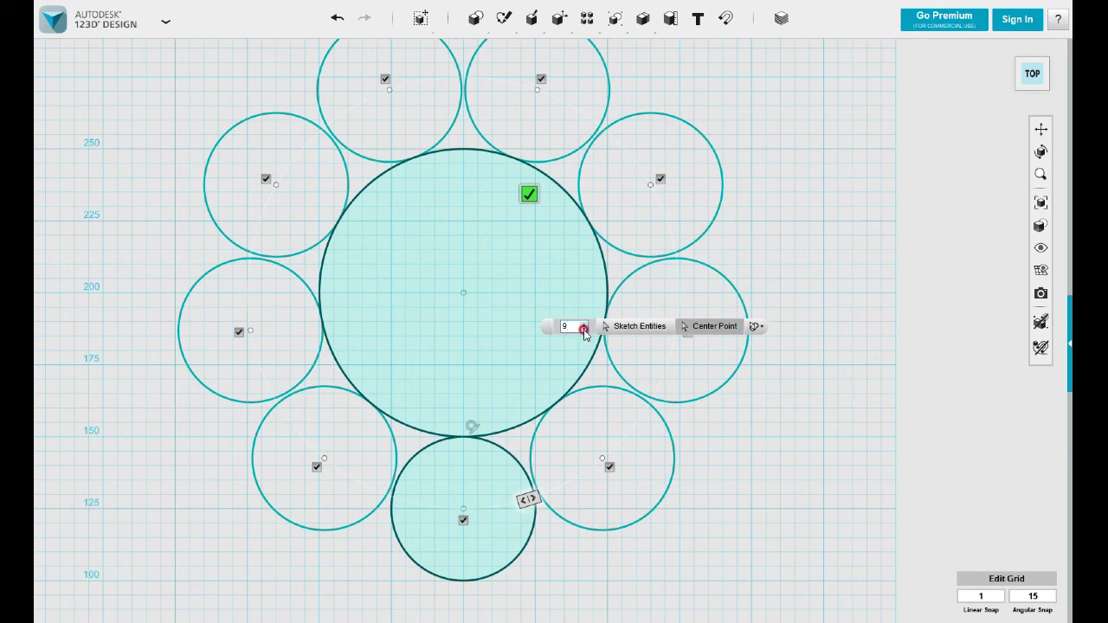
{"action": "left_click", "coordinate": [585, 331]}
{"action": "left_click", "coordinate": [584, 331]}
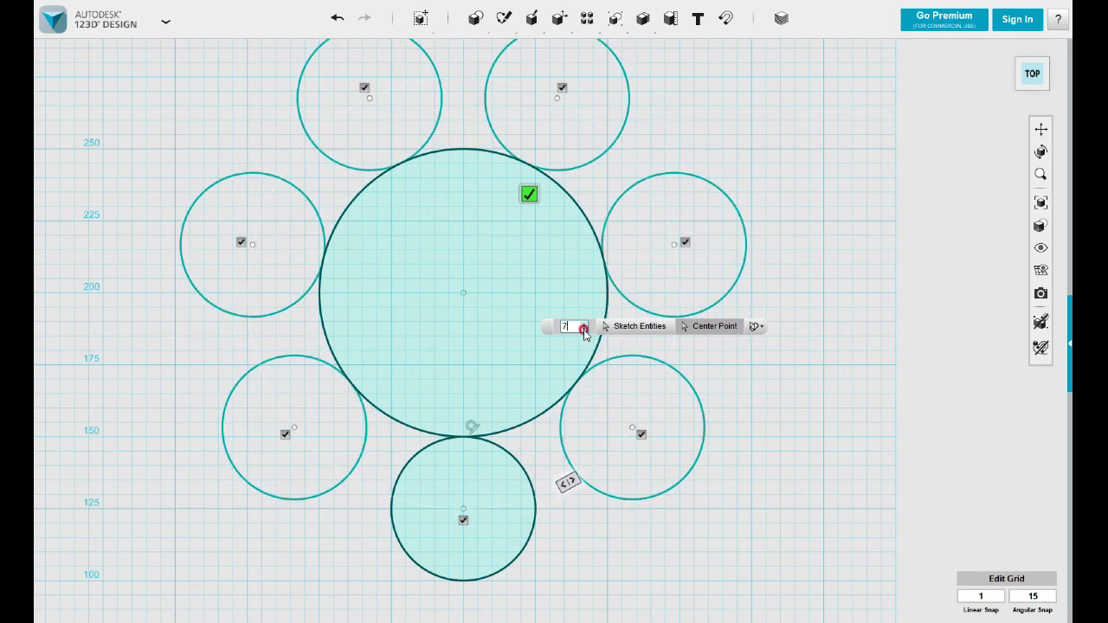
{"action": "left_click", "coordinate": [772, 414]}
Delete the large central circle, keeping only the ring of small circles
{"action": "mouse_move", "coordinate": [600, 341]}
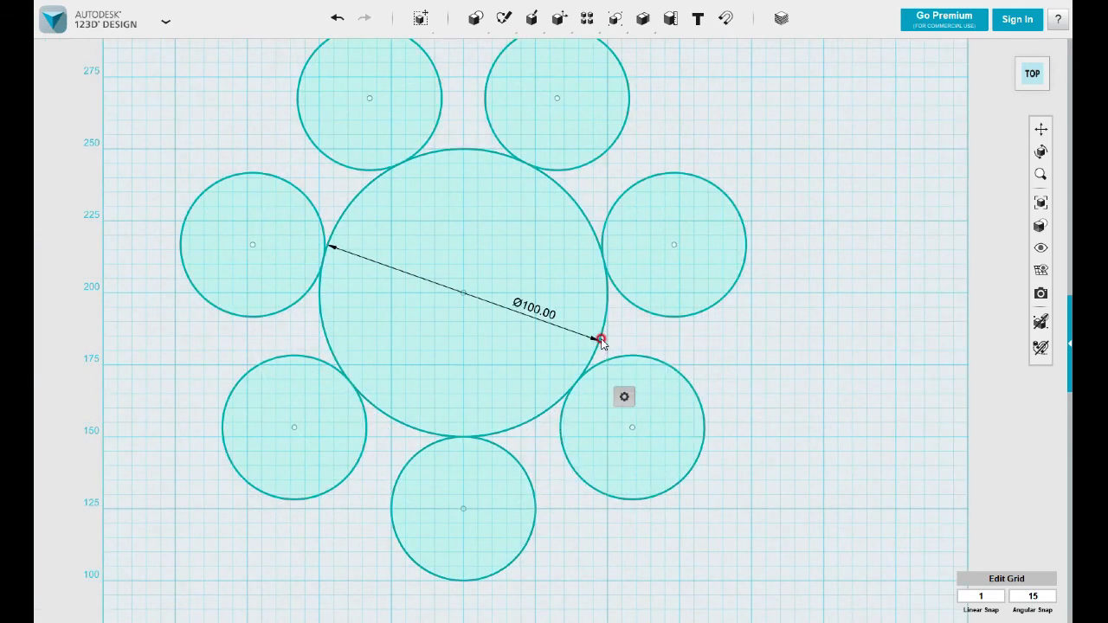
{"action": "key", "text": "Delete"}
{"action": "scroll", "coordinate": [658, 349], "scroll_direction": "down", "scroll_amount": 5}
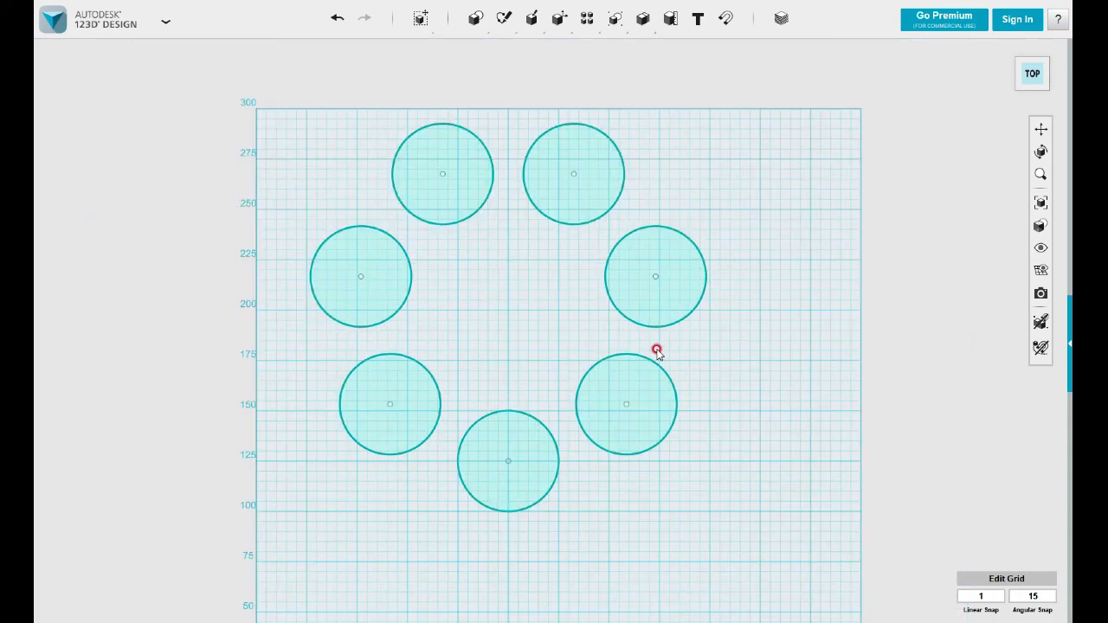
{"action": "scroll", "coordinate": [668, 358], "scroll_direction": "up", "scroll_amount": 6}
{"action": "scroll", "coordinate": [706, 357], "scroll_direction": "down", "scroll_amount": 4}
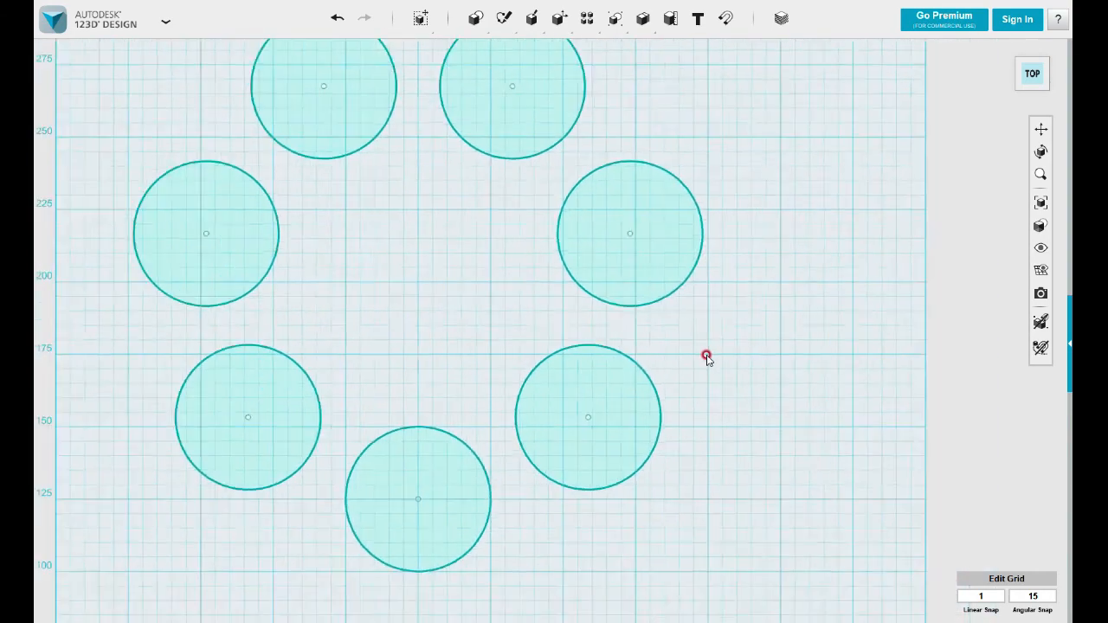